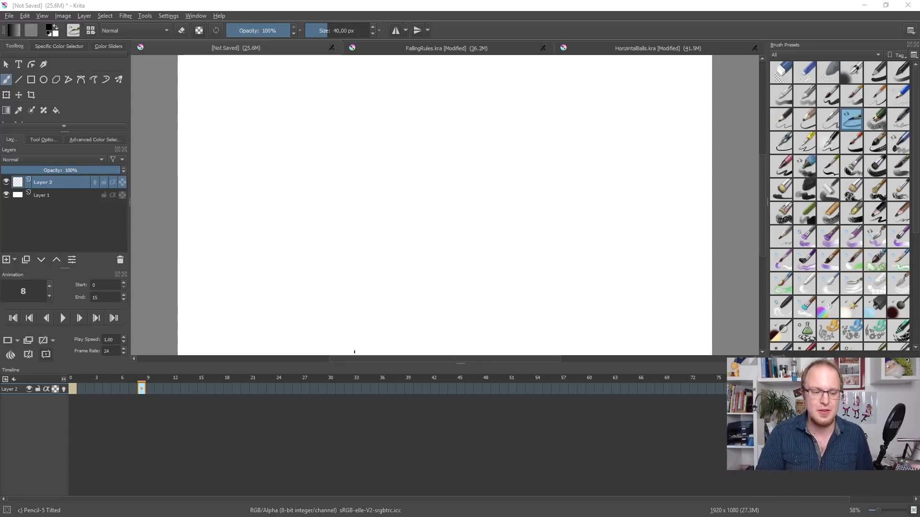
Draw a circle on frame 0 of Layer 2, in the upper-left area of the canvas
{"action": "left_click", "coordinate": [72, 389]}
{"action": "left_click", "coordinate": [142, 389]}
{"action": "left_click", "coordinate": [72, 389]}
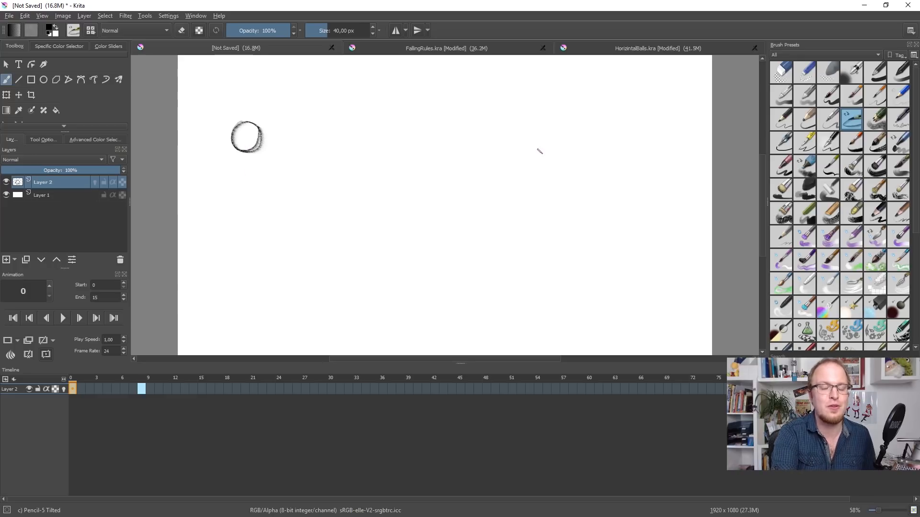
On frame 8, turn on onion skins for Layer 2 and draw a second circle a short distance right of the first
{"action": "left_click", "coordinate": [141, 389]}
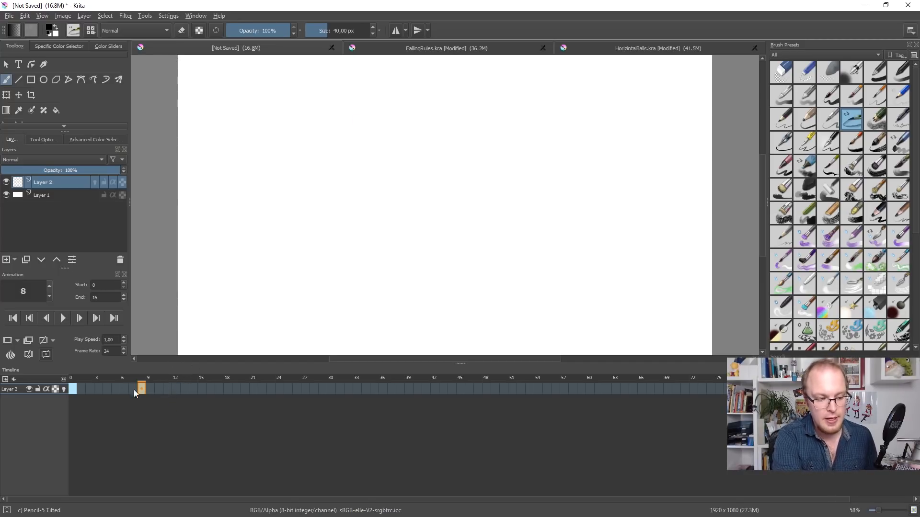
{"action": "left_click", "coordinate": [64, 390]}
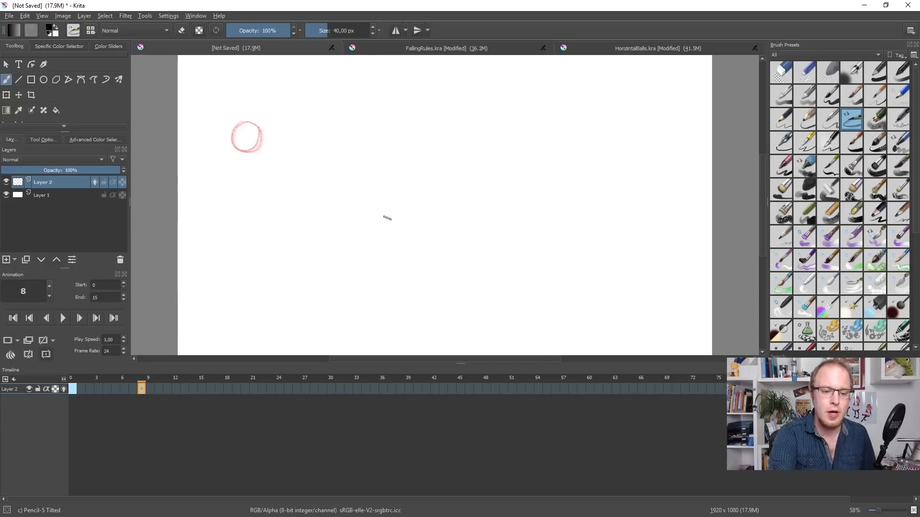
{"action": "mouse_move", "coordinate": [417, 239]}
{"action": "left_mouse_down"}
{"action": "mouse_move", "coordinate": [436, 246]}
{"action": "mouse_move", "coordinate": [416, 246]}
{"action": "left_mouse_up"}
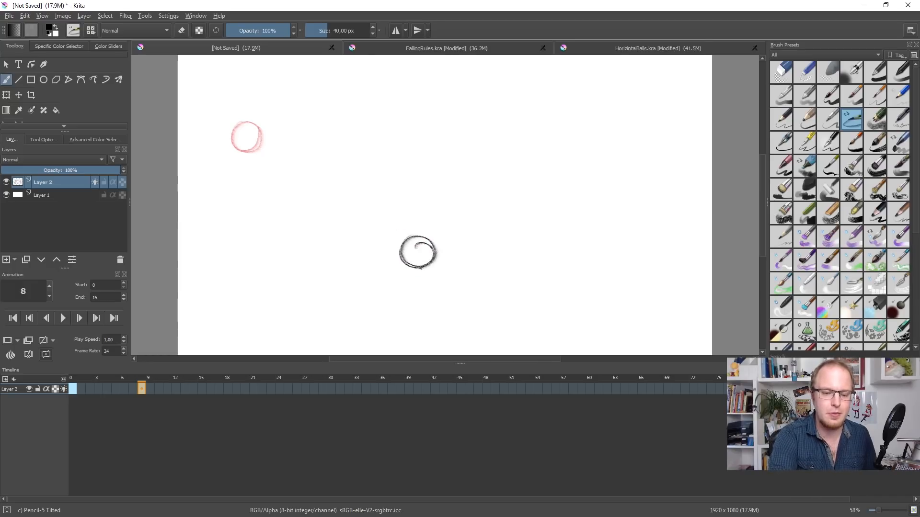
{"action": "key", "text": "ctrl+z"}
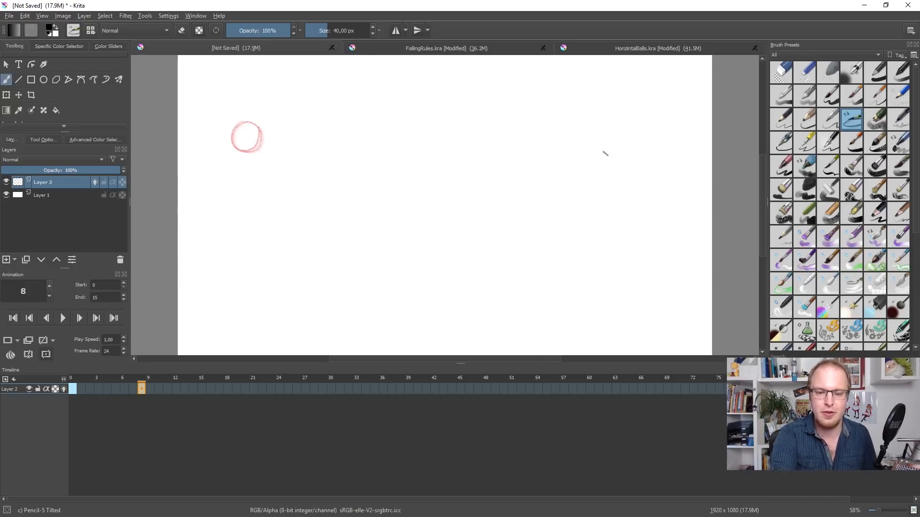
{"action": "mouse_move", "coordinate": [307, 126]}
{"action": "left_mouse_down"}
{"action": "mouse_move", "coordinate": [328, 136]}
{"action": "mouse_move", "coordinate": [317, 148]}
{"action": "mouse_move", "coordinate": [331, 127]}
{"action": "left_mouse_up"}
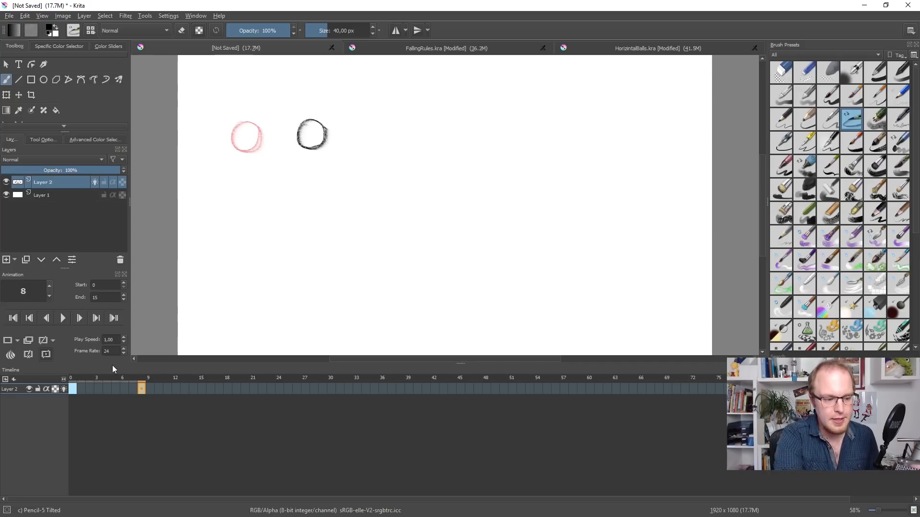
Play back the two-circle animation and stop it
{"action": "left_click", "coordinate": [64, 319]}
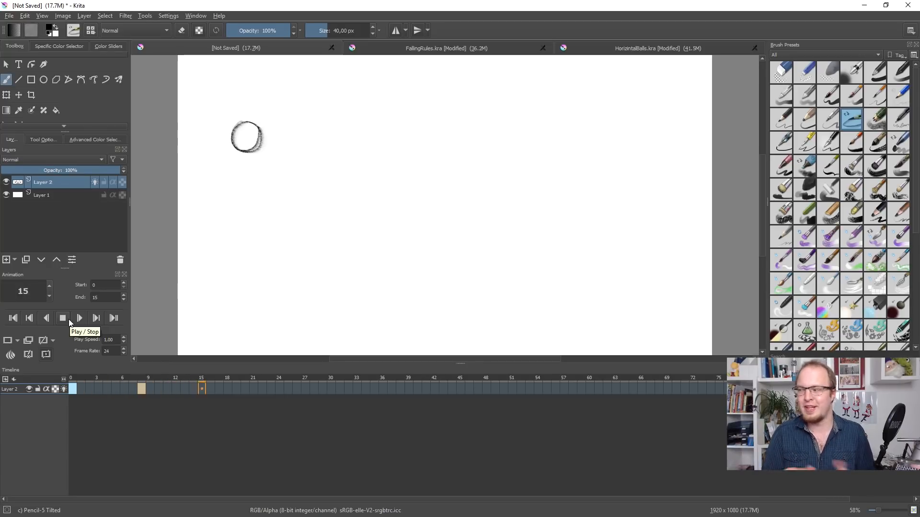
{"action": "left_click", "coordinate": [67, 320]}
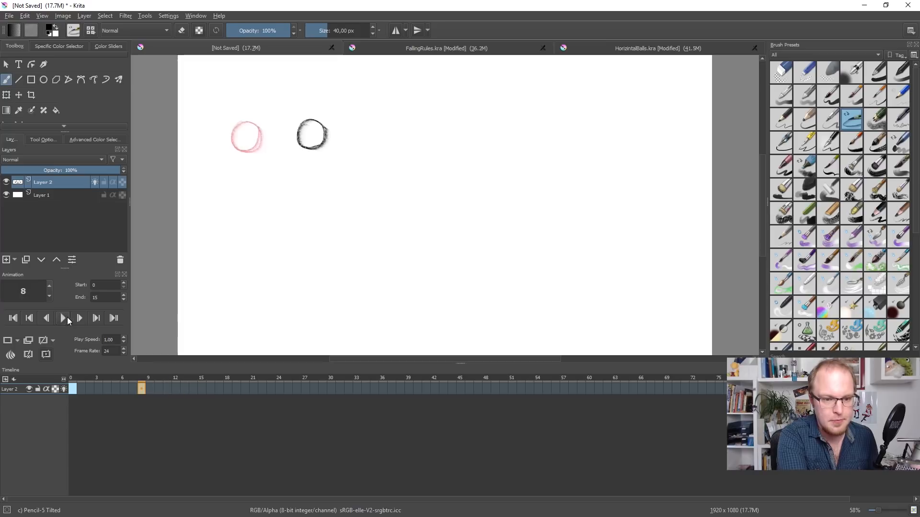
Add a new layer above Layer 2 and compare Layer 2's circles on frames 0 and 8
{"action": "key", "text": "Insert"}
{"action": "left_click", "coordinate": [53, 193]}
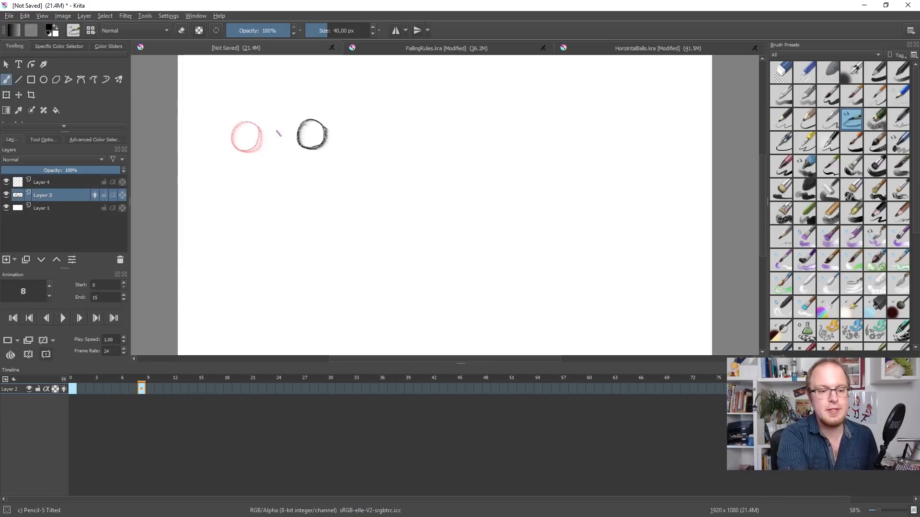
{"action": "mouse_move", "coordinate": [303, 88]}
{"action": "left_mouse_down"}
{"action": "mouse_move", "coordinate": [353, 139]}
{"action": "mouse_move", "coordinate": [261, 98]}
{"action": "left_mouse_up"}
{"action": "key", "text": "ctrl+z"}
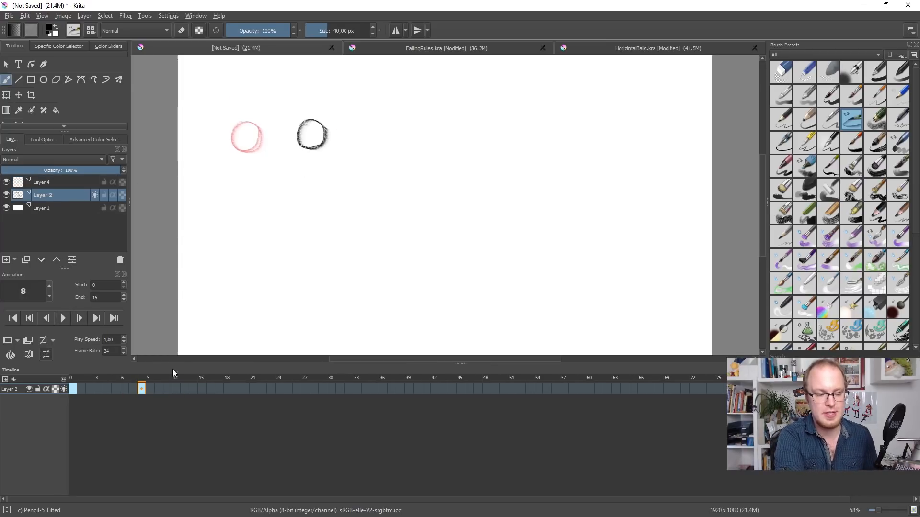
{"action": "left_click", "coordinate": [70, 390]}
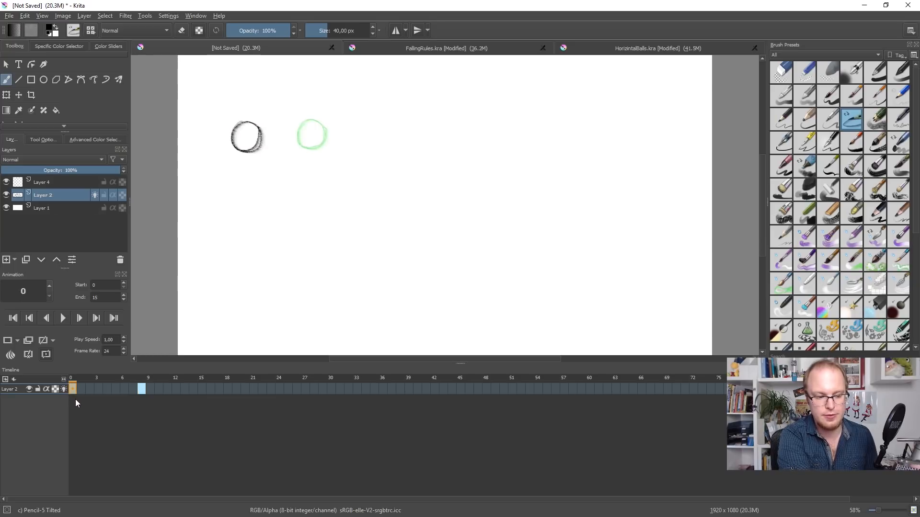
{"action": "left_click", "coordinate": [141, 388]}
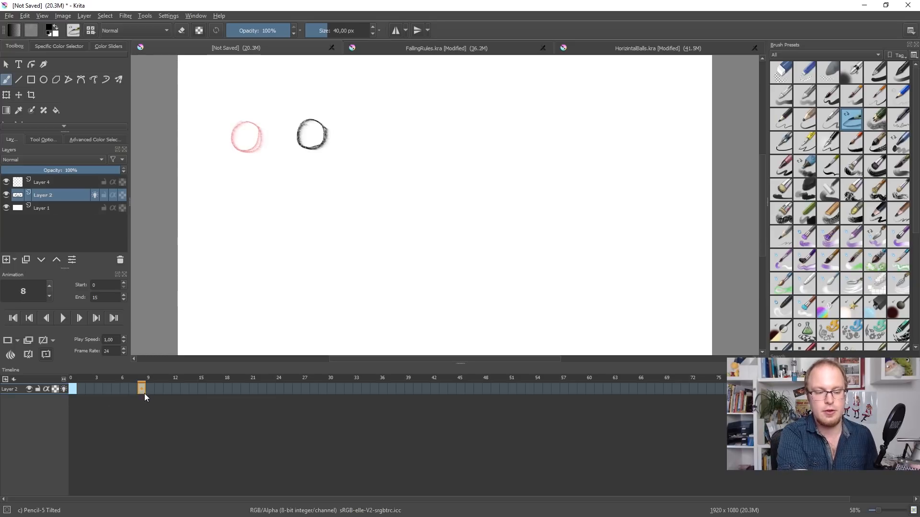
Handwrite the word TIMING on Layer 4 in the upper-right area of the canvas
{"action": "left_click", "coordinate": [65, 181]}
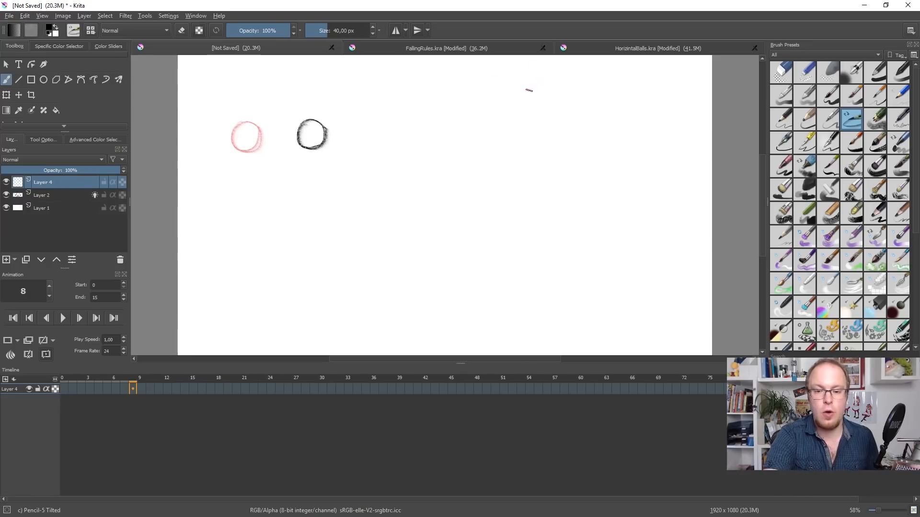
{"action": "mouse_move", "coordinate": [528, 80]}
{"action": "left_mouse_down"}
{"action": "mouse_move", "coordinate": [529, 102]}
{"action": "mouse_move", "coordinate": [544, 76]}
{"action": "left_mouse_up"}
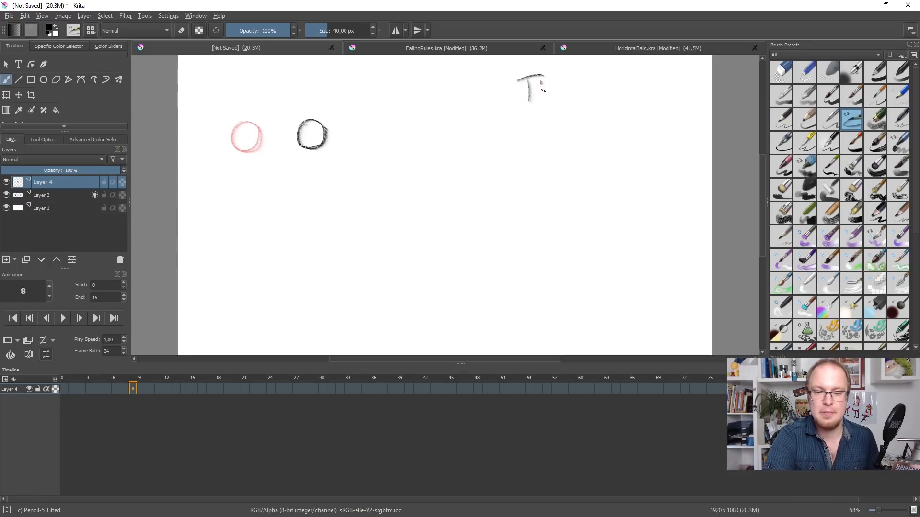
{"action": "left_click_drag", "start_coordinate": [541, 85], "coordinate": [540, 102]}
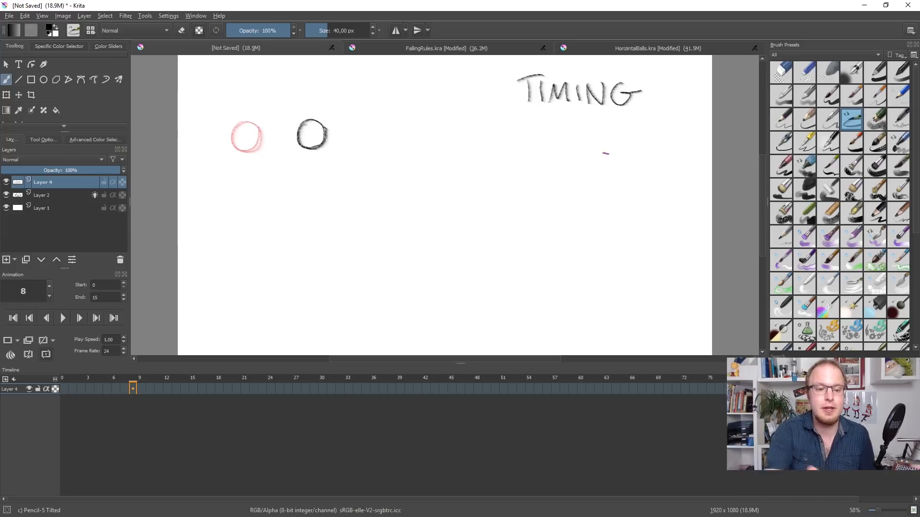
{"action": "mouse_move", "coordinate": [261, 153]}
{"action": "left_mouse_down"}
{"action": "mouse_move", "coordinate": [302, 151]}
{"action": "mouse_move", "coordinate": [255, 152]}
{"action": "left_mouse_up"}
{"action": "key", "text": "ctrl+z"}
Handwrite the word SPACING directly below TIMING
{"action": "mouse_move", "coordinate": [536, 122]}
{"action": "left_mouse_down"}
{"action": "mouse_move", "coordinate": [522, 129]}
{"action": "mouse_move", "coordinate": [518, 149]}
{"action": "left_mouse_up"}
{"action": "left_click_drag", "start_coordinate": [548, 126], "coordinate": [549, 156]}
{"action": "mouse_move", "coordinate": [547, 128]}
{"action": "left_mouse_down"}
{"action": "mouse_move", "coordinate": [551, 142]}
{"action": "mouse_move", "coordinate": [577, 152]}
{"action": "left_mouse_up"}
{"action": "left_click_drag", "start_coordinate": [594, 130], "coordinate": [585, 150]}
{"action": "left_click_drag", "start_coordinate": [606, 127], "coordinate": [607, 153]}
{"action": "left_click_drag", "start_coordinate": [617, 153], "coordinate": [640, 125]}
{"action": "left_click_drag", "start_coordinate": [663, 130], "coordinate": [668, 136]}
Mark TIMING and SPACING with an asterisk in front of each word and underline SPACING with two lines
{"action": "mouse_move", "coordinate": [494, 117]}
{"action": "left_mouse_down"}
{"action": "mouse_move", "coordinate": [503, 136]}
{"action": "mouse_move", "coordinate": [512, 120]}
{"action": "left_mouse_up"}
{"action": "mouse_move", "coordinate": [490, 73]}
{"action": "left_mouse_down"}
{"action": "mouse_move", "coordinate": [503, 87]}
{"action": "mouse_move", "coordinate": [504, 72]}
{"action": "mouse_move", "coordinate": [497, 89]}
{"action": "left_mouse_up"}
{"action": "left_click_drag", "start_coordinate": [486, 82], "coordinate": [510, 77]}
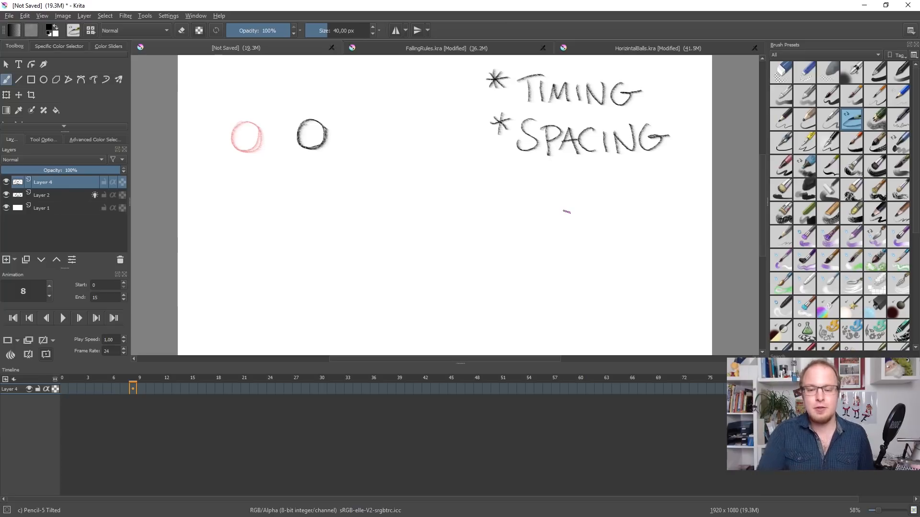
{"action": "left_click_drag", "start_coordinate": [534, 167], "coordinate": [645, 170]}
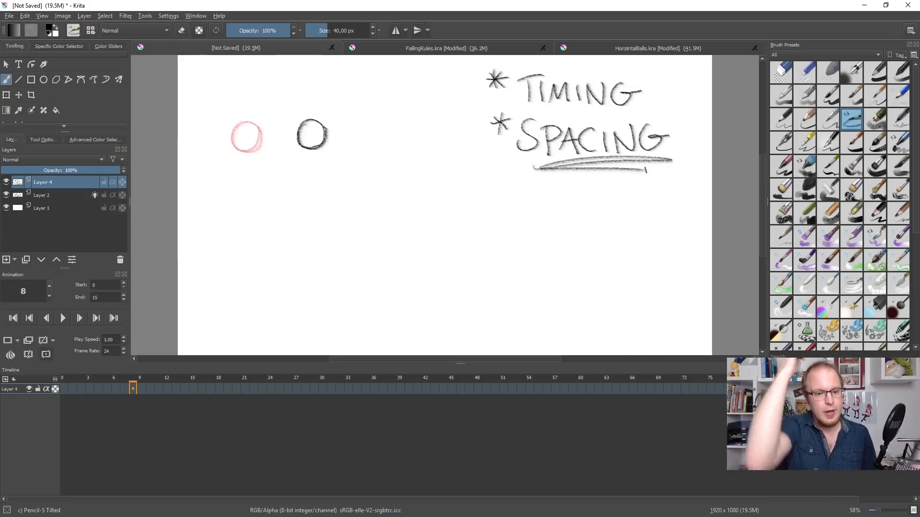
Compare the circle positions by flipping between frames 0 and 8
{"action": "left_click", "coordinate": [79, 387]}
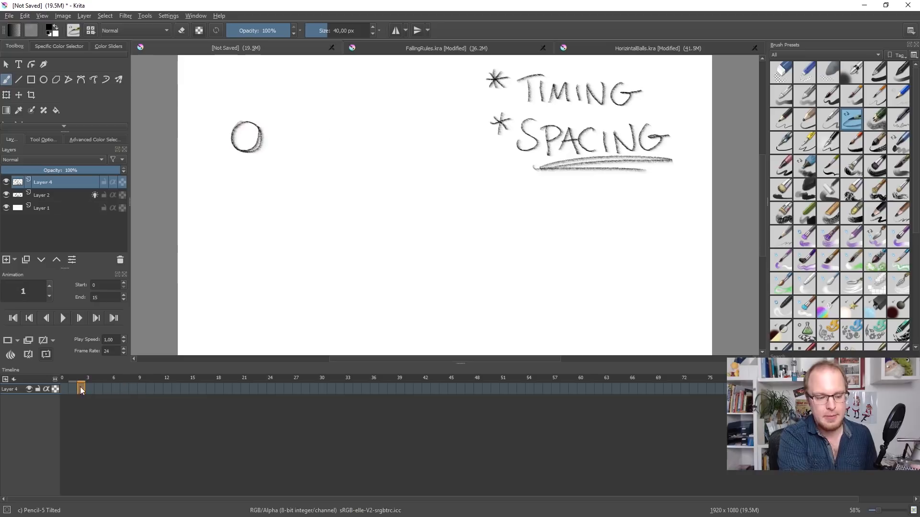
{"action": "left_click", "coordinate": [136, 387]}
{"action": "left_click", "coordinate": [73, 390]}
{"action": "left_click", "coordinate": [131, 389]}
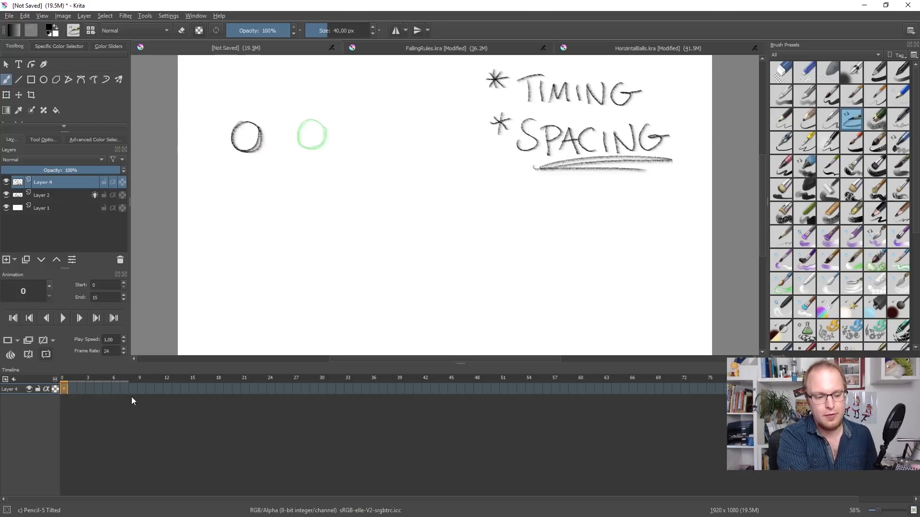
Redraw the double underline beneath SPACING on frame 8 of Layer 2 and compare that frame with frame 0
{"action": "left_click", "coordinate": [76, 195]}
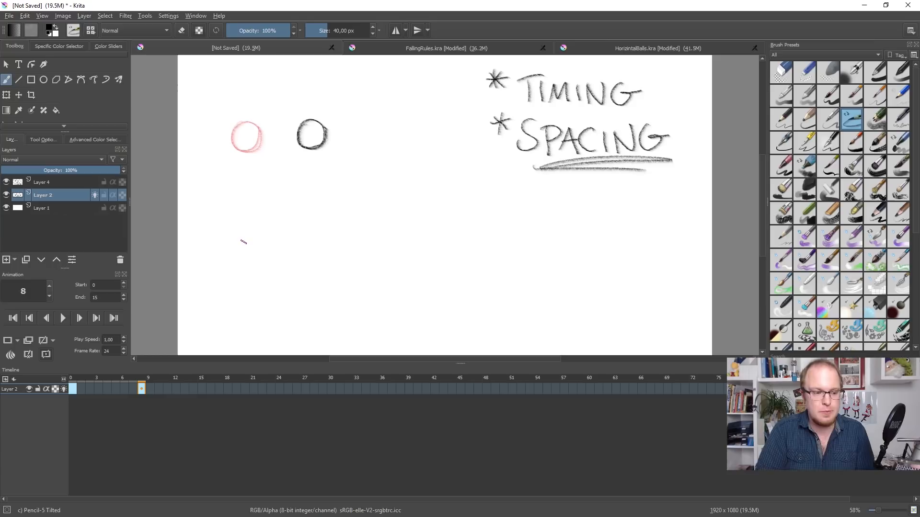
{"action": "left_click_drag", "start_coordinate": [525, 166], "coordinate": [658, 163]}
{"action": "left_click", "coordinate": [73, 389]}
{"action": "left_click", "coordinate": [141, 390]}
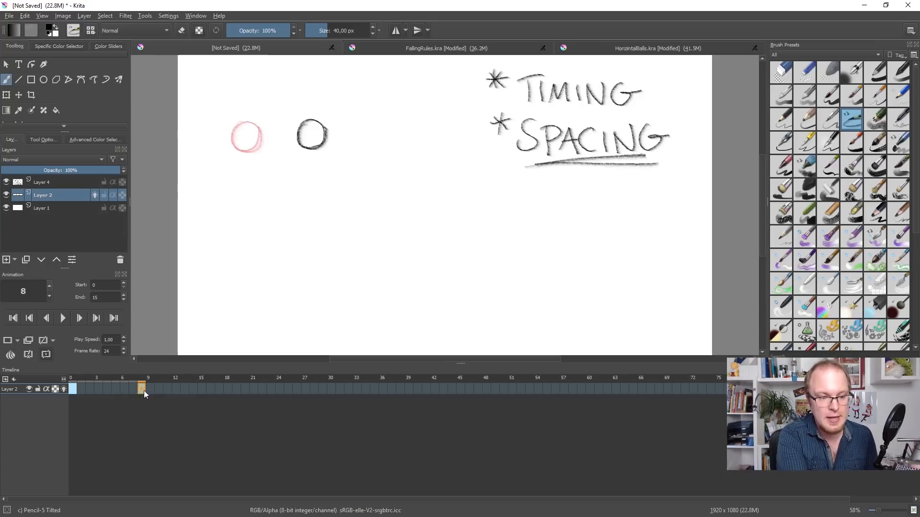
{"action": "left_click", "coordinate": [76, 389]}
{"action": "left_click", "coordinate": [142, 389]}
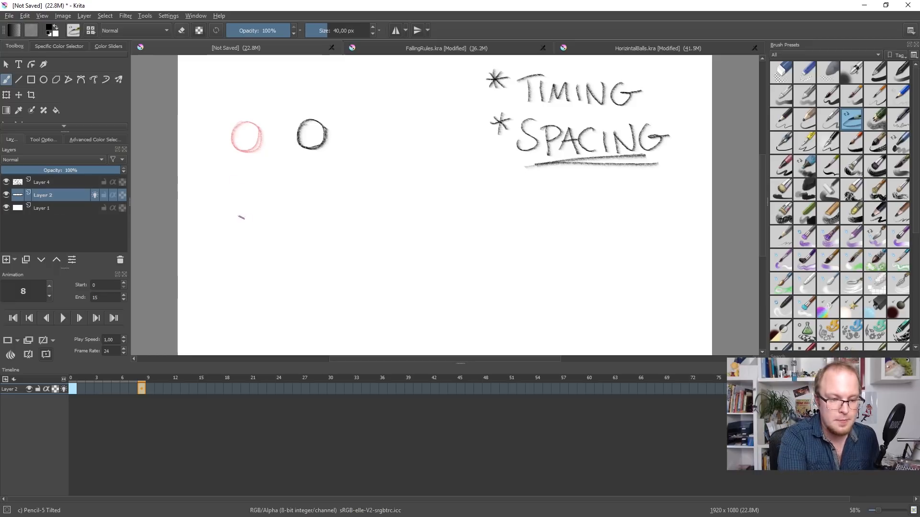
On frame 0 of Layer 2, draw another circle below the first one to start a second row
{"action": "left_click", "coordinate": [74, 389]}
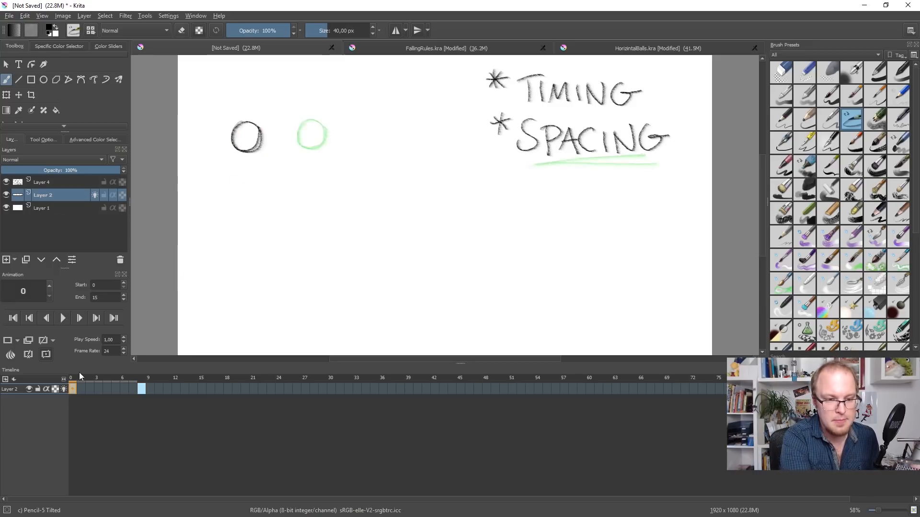
{"action": "mouse_move", "coordinate": [240, 215]}
{"action": "left_mouse_down"}
{"action": "mouse_move", "coordinate": [263, 221]}
{"action": "mouse_move", "coordinate": [241, 210]}
{"action": "mouse_move", "coordinate": [232, 239]}
{"action": "left_mouse_up"}
{"action": "key", "text": "ctrl+z"}
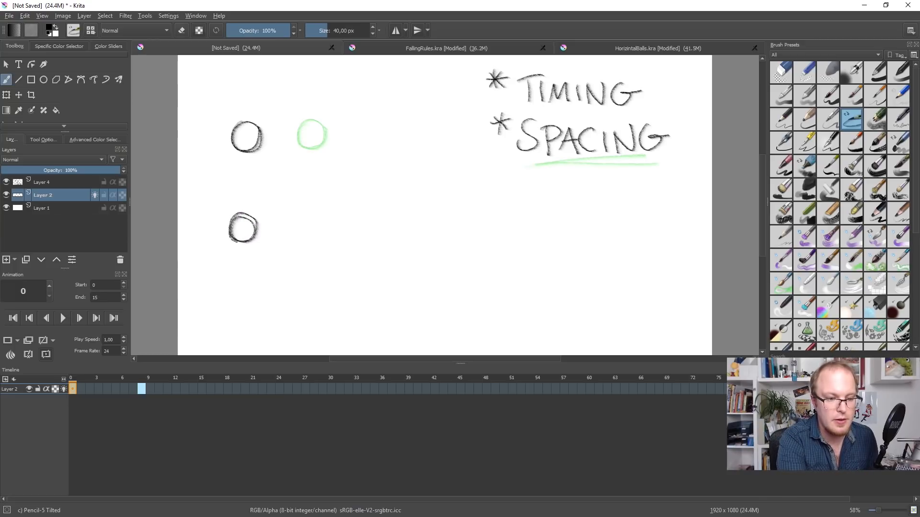
On frame 8, draw the second row's end circle far to the right of its starting circle
{"action": "left_click", "coordinate": [142, 389]}
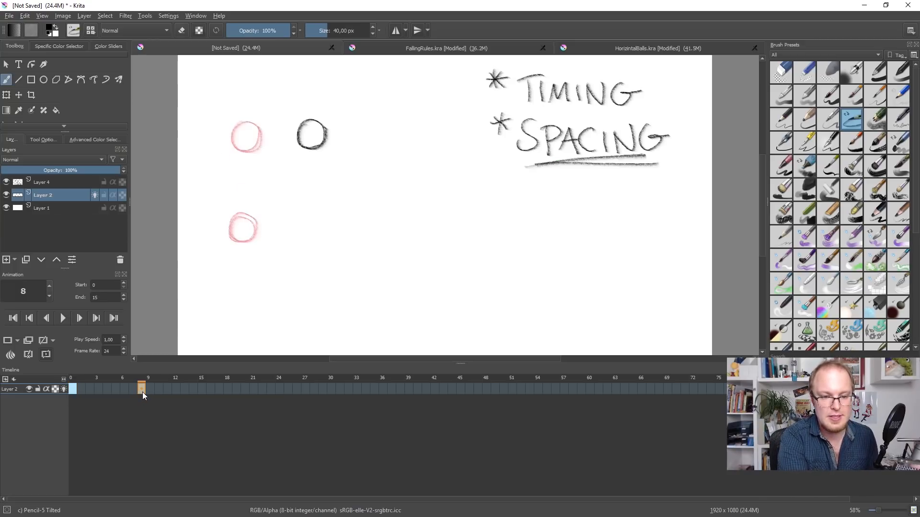
{"action": "mouse_move", "coordinate": [500, 205]}
{"action": "left_mouse_down"}
{"action": "mouse_move", "coordinate": [486, 215]}
{"action": "mouse_move", "coordinate": [514, 213]}
{"action": "mouse_move", "coordinate": [499, 219]}
{"action": "mouse_move", "coordinate": [507, 225]}
{"action": "mouse_move", "coordinate": [479, 220]}
{"action": "left_mouse_up"}
{"action": "key", "text": "ctrl+z"}
Play back both rows of circles, stop the animation and review frame 8
{"action": "left_click", "coordinate": [63, 319]}
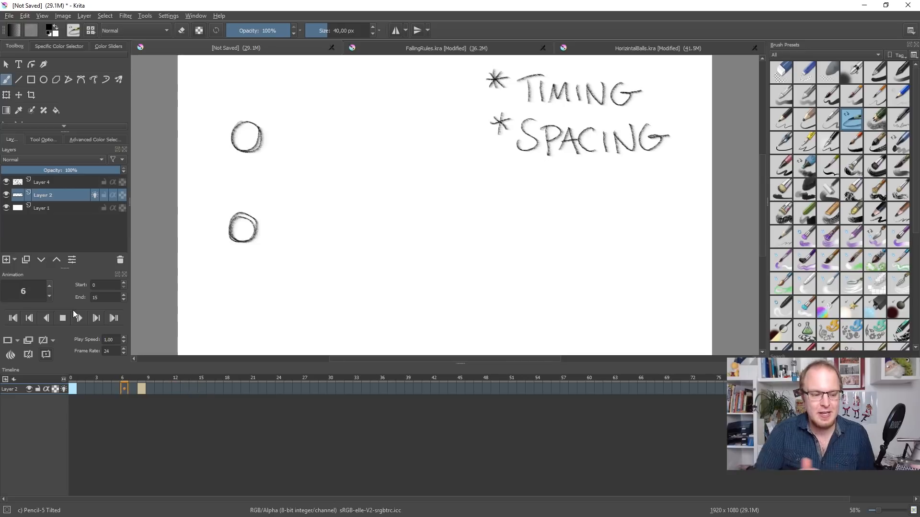
{"action": "left_click", "coordinate": [62, 320]}
{"action": "left_click", "coordinate": [141, 389]}
{"action": "key", "text": "Left"}
{"action": "key", "text": "Right"}
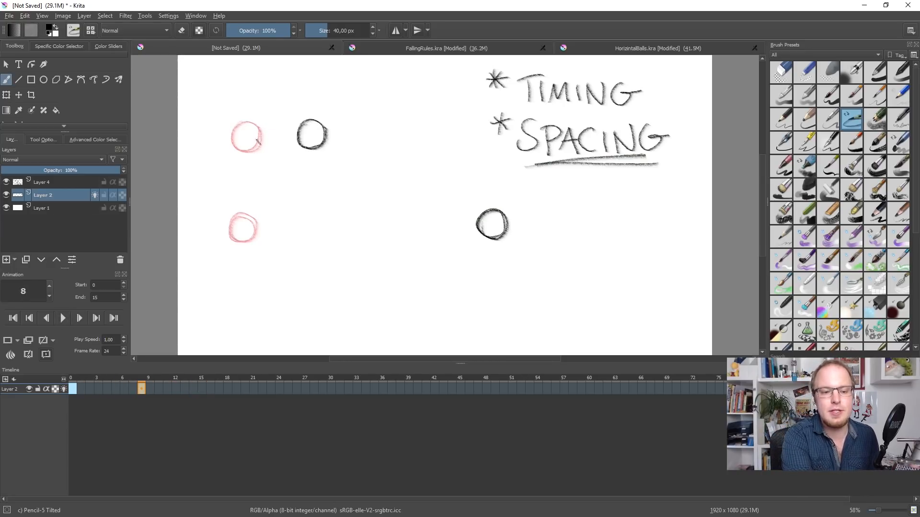
Draw arrows and lines marking the distance between the circles in each row, with small arrows pointing at both gaps
{"action": "mouse_move", "coordinate": [257, 139]}
{"action": "left_mouse_down"}
{"action": "mouse_move", "coordinate": [295, 139]}
{"action": "mouse_move", "coordinate": [289, 148]}
{"action": "left_mouse_up"}
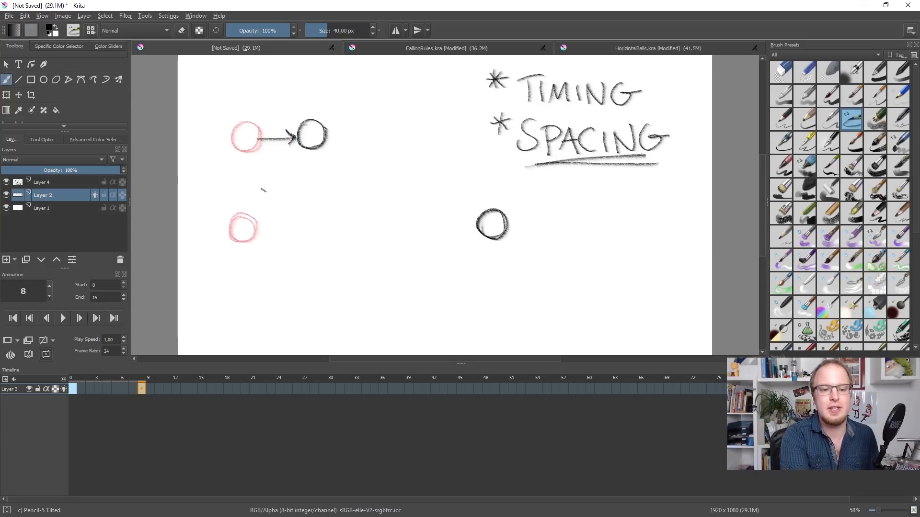
{"action": "left_click_drag", "start_coordinate": [263, 153], "coordinate": [293, 151]}
{"action": "mouse_move", "coordinate": [259, 226]}
{"action": "left_mouse_down"}
{"action": "mouse_move", "coordinate": [462, 222]}
{"action": "mouse_move", "coordinate": [474, 224]}
{"action": "mouse_move", "coordinate": [458, 234]}
{"action": "mouse_move", "coordinate": [330, 238]}
{"action": "mouse_move", "coordinate": [486, 240]}
{"action": "left_mouse_up"}
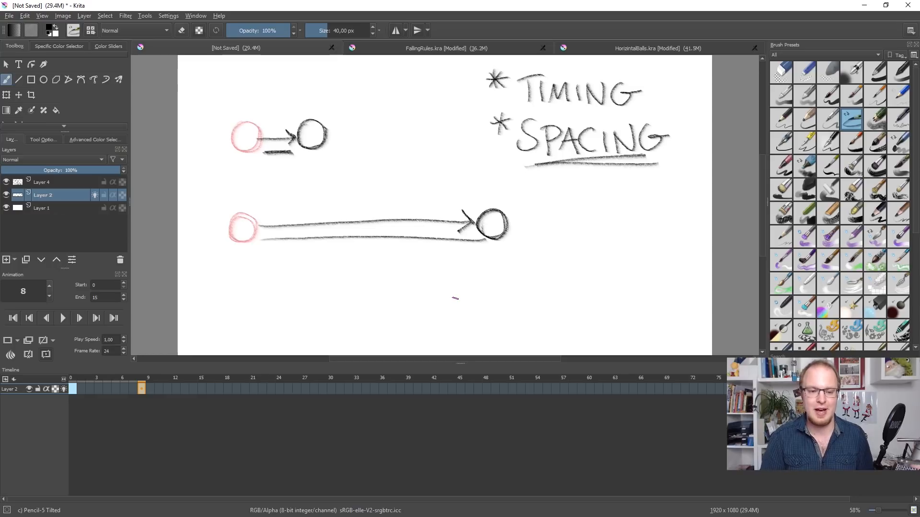
{"action": "left_click_drag", "start_coordinate": [285, 178], "coordinate": [282, 160]}
{"action": "left_click_drag", "start_coordinate": [283, 160], "coordinate": [293, 166]}
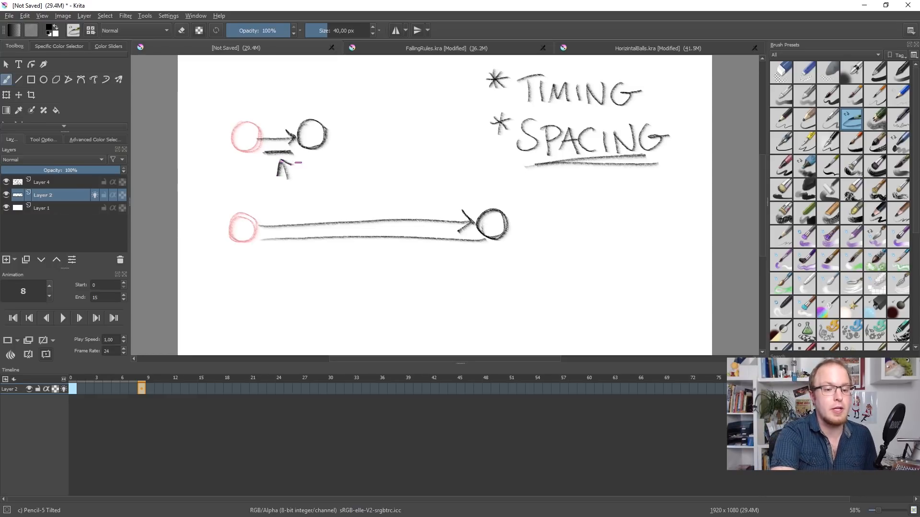
{"action": "mouse_move", "coordinate": [365, 194]}
{"action": "left_mouse_down"}
{"action": "mouse_move", "coordinate": [369, 213]}
{"action": "mouse_move", "coordinate": [377, 201]}
{"action": "left_mouse_up"}
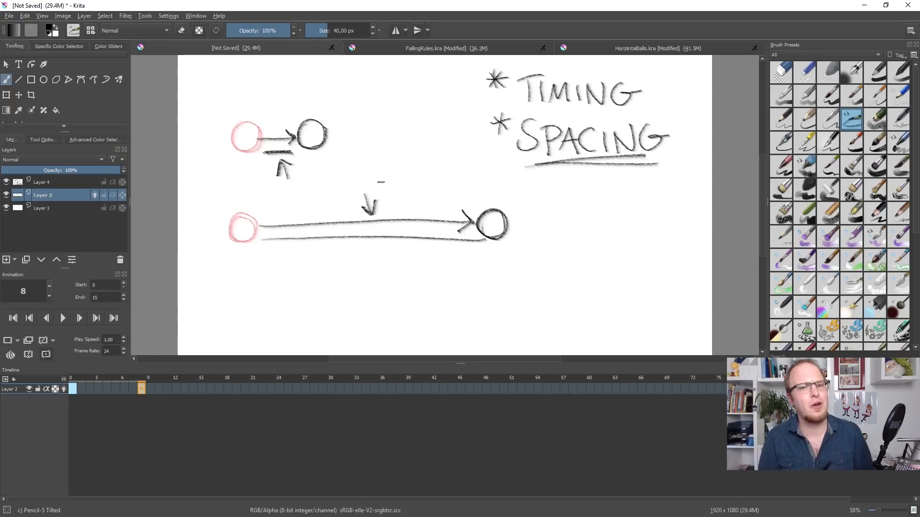
Undo all the arrows and distance lines drawn between the circles
{"action": "key", "text": "ctrl+z"}
{"action": "key", "text": "ctrl+z"}
{"action": "key", "text": "ctrl+z"}
{"action": "key", "text": "ctrl+z"}
{"action": "key", "text": "ctrl+z"}
{"action": "key", "text": "ctrl+z"}
{"action": "key", "text": "ctrl+z"}
{"action": "key", "text": "ctrl+z"}
{"action": "key", "text": "ctrl+z"}
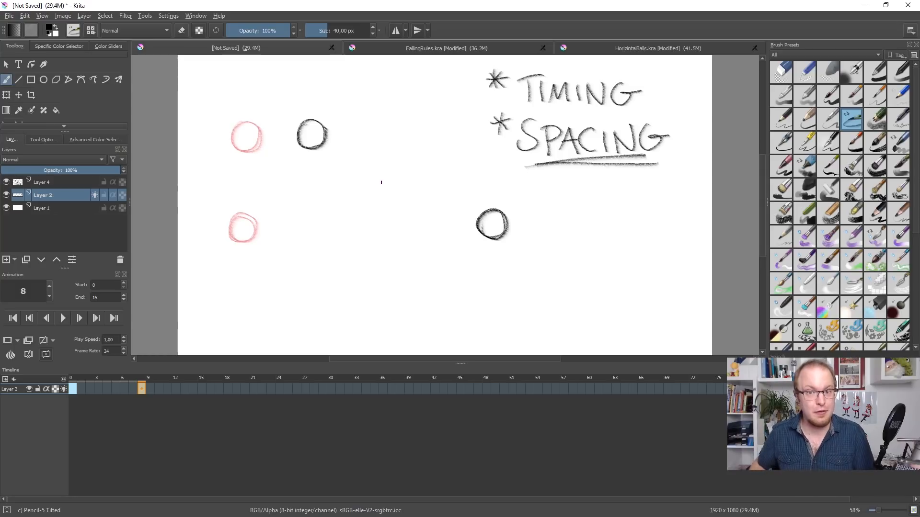
Create a blank keyframe at frame 4 of Layer 2 and draw a circle midway between the onion-skinned circles in each row
{"action": "left_click", "coordinate": [107, 389]}
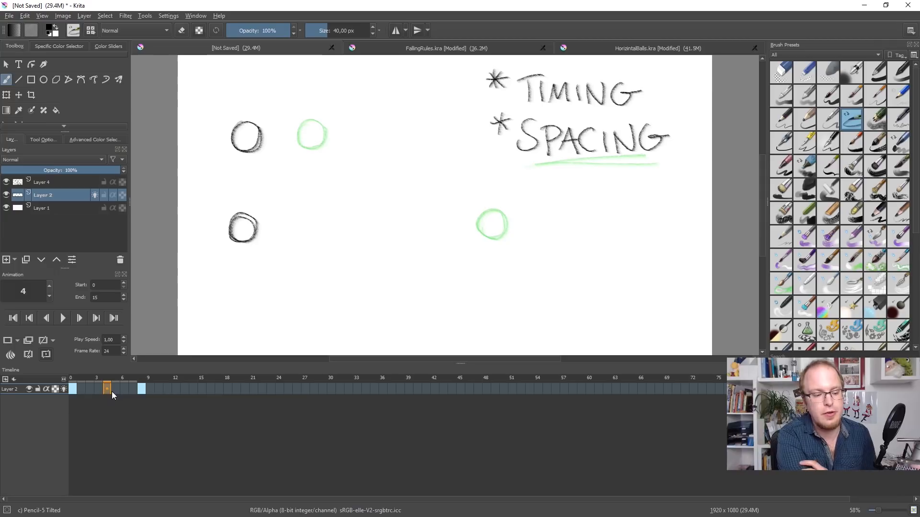
{"action": "left_click", "coordinate": [12, 342]}
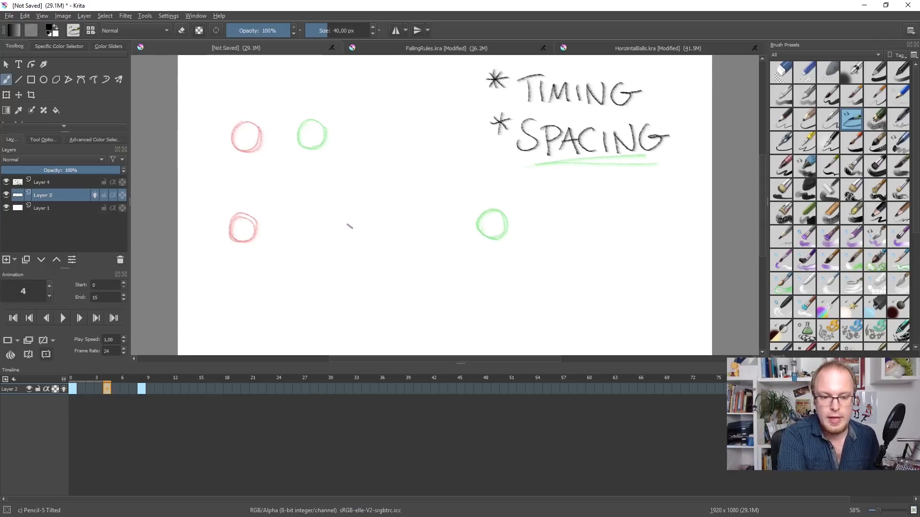
{"action": "mouse_move", "coordinate": [349, 212]}
{"action": "left_mouse_down"}
{"action": "mouse_move", "coordinate": [363, 238]}
{"action": "mouse_move", "coordinate": [348, 217]}
{"action": "mouse_move", "coordinate": [364, 233]}
{"action": "mouse_move", "coordinate": [353, 229]}
{"action": "mouse_move", "coordinate": [371, 221]}
{"action": "mouse_move", "coordinate": [364, 233]}
{"action": "left_mouse_up"}
{"action": "key", "text": "ctrl+z"}
{"action": "mouse_move", "coordinate": [277, 123]}
{"action": "left_mouse_down"}
{"action": "mouse_move", "coordinate": [293, 134]}
{"action": "mouse_move", "coordinate": [268, 129]}
{"action": "mouse_move", "coordinate": [289, 127]}
{"action": "mouse_move", "coordinate": [267, 142]}
{"action": "mouse_move", "coordinate": [289, 123]}
{"action": "mouse_move", "coordinate": [290, 147]}
{"action": "left_mouse_up"}
{"action": "key", "text": "ctrl+z"}
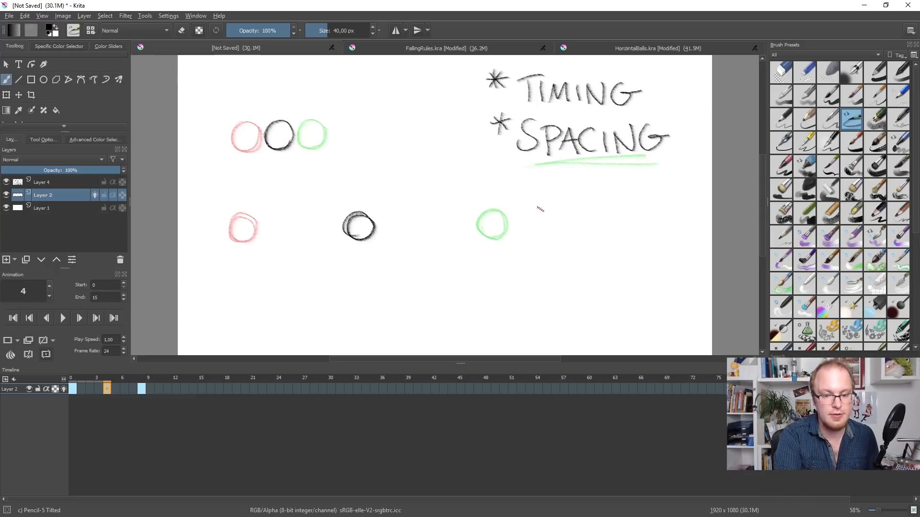
Play back the animation of both circle rows from the first frame and stop it
{"action": "key", "text": "e"}
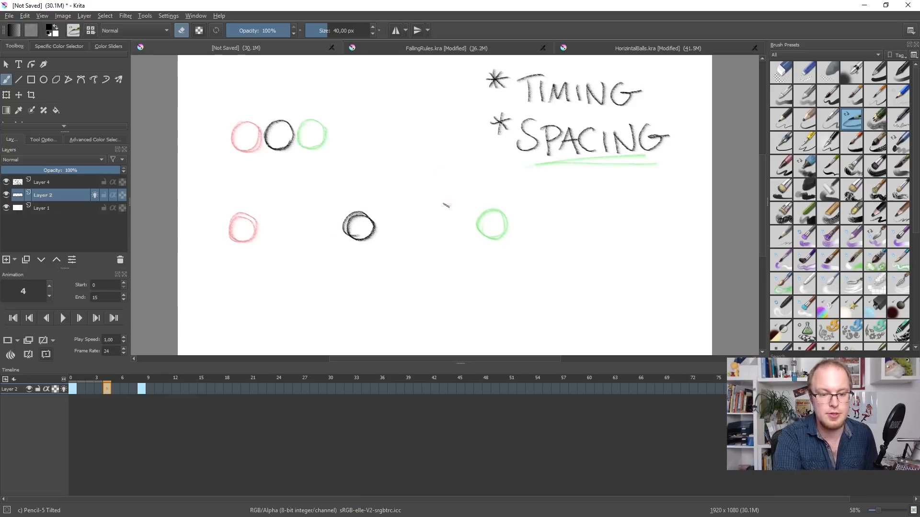
{"action": "left_click", "coordinate": [77, 384]}
{"action": "left_click", "coordinate": [63, 318]}
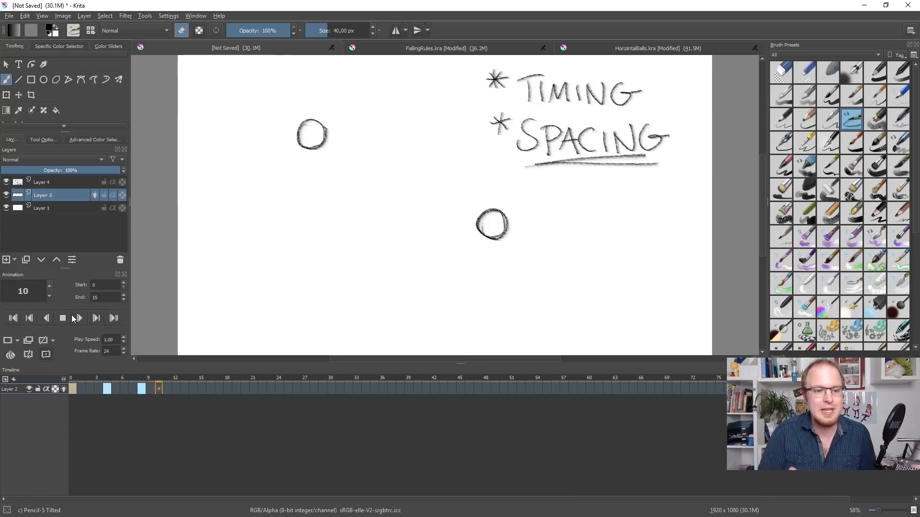
{"action": "left_click", "coordinate": [63, 318]}
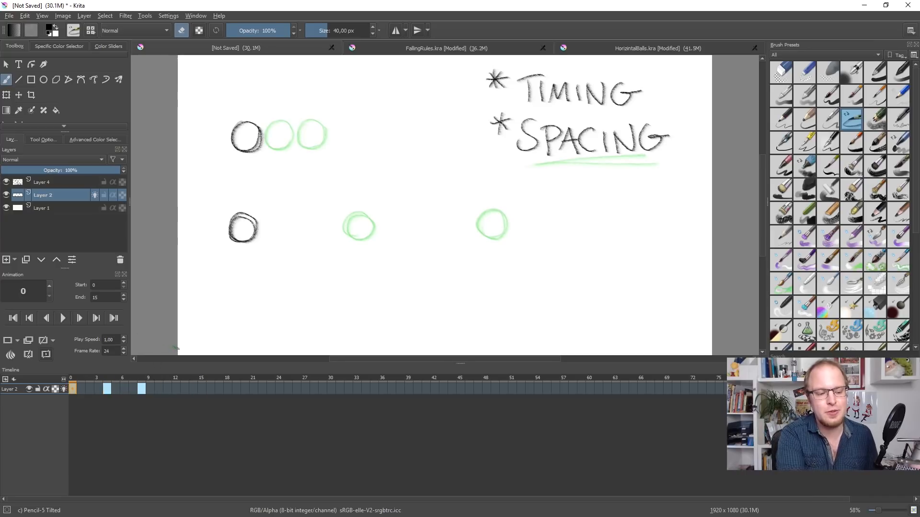
Create a blank keyframe at frame 2 of Layer 2 and draw a circle overlapping the starting circle in each row
{"action": "left_click", "coordinate": [90, 389]}
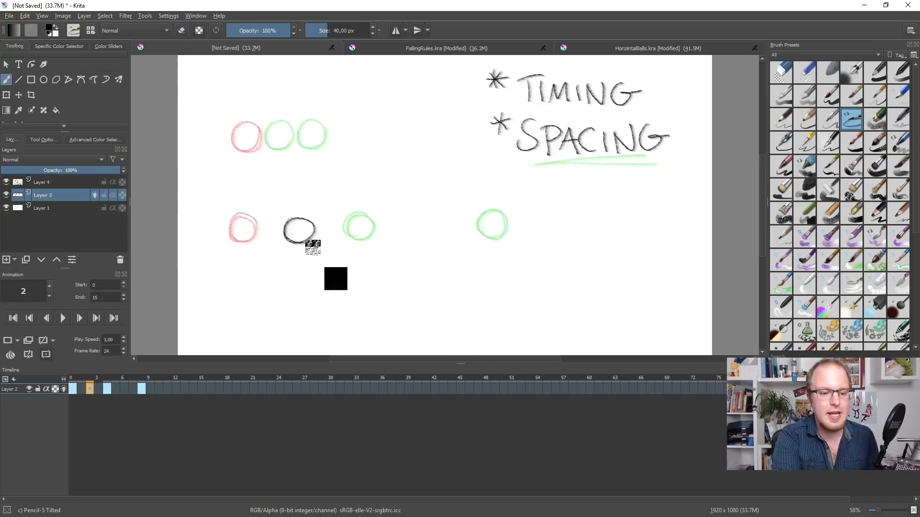
{"action": "mouse_move", "coordinate": [304, 217]}
{"action": "left_mouse_down"}
{"action": "mouse_move", "coordinate": [313, 239]}
{"action": "mouse_move", "coordinate": [315, 220]}
{"action": "left_mouse_up"}
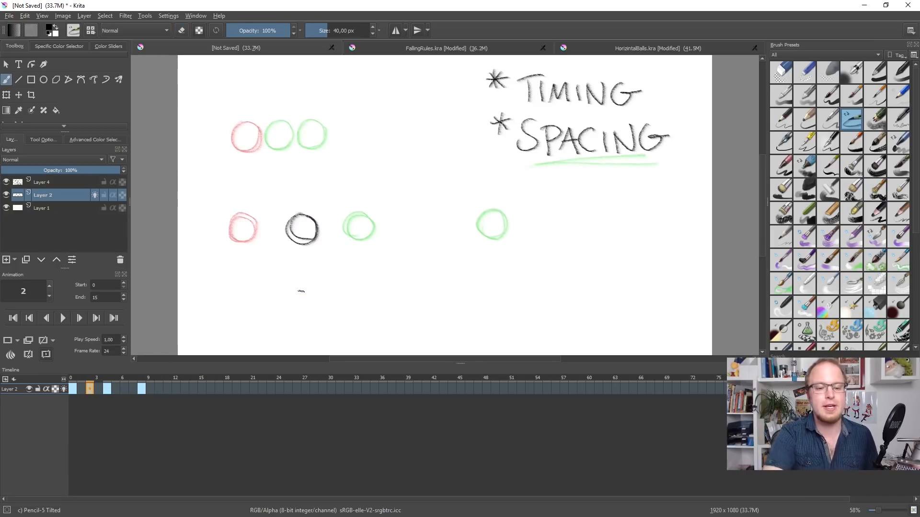
{"action": "key", "text": "ctrl+z"}
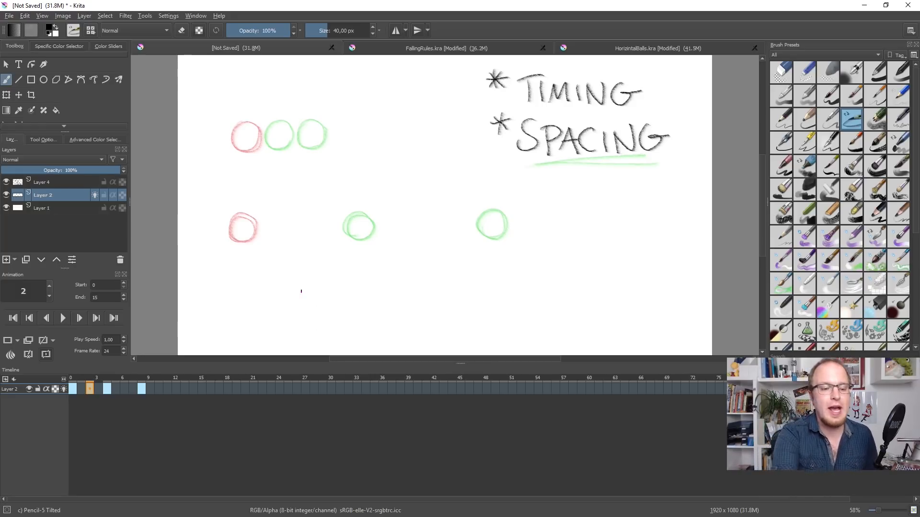
{"action": "mouse_move", "coordinate": [263, 220]}
{"action": "left_mouse_down"}
{"action": "mouse_move", "coordinate": [247, 225]}
{"action": "mouse_move", "coordinate": [277, 230]}
{"action": "mouse_move", "coordinate": [252, 215]}
{"action": "left_mouse_up"}
{"action": "mouse_move", "coordinate": [264, 124]}
{"action": "left_mouse_down"}
{"action": "mouse_move", "coordinate": [253, 151]}
{"action": "mouse_move", "coordinate": [276, 125]}
{"action": "mouse_move", "coordinate": [248, 147]}
{"action": "mouse_move", "coordinate": [241, 131]}
{"action": "mouse_move", "coordinate": [254, 152]}
{"action": "mouse_move", "coordinate": [269, 139]}
{"action": "mouse_move", "coordinate": [238, 143]}
{"action": "mouse_move", "coordinate": [253, 151]}
{"action": "mouse_move", "coordinate": [267, 136]}
{"action": "mouse_move", "coordinate": [246, 121]}
{"action": "mouse_move", "coordinate": [266, 127]}
{"action": "left_mouse_up"}
{"action": "key", "text": "ctrl+z"}
{"action": "key", "text": "ctrl+z"}
Flip repeatedly between frames 0 and 2 to compare the circle positions in both rows
{"action": "left_click", "coordinate": [73, 388]}
{"action": "left_click", "coordinate": [90, 388]}
{"action": "left_click", "coordinate": [74, 389]}
{"action": "left_click", "coordinate": [87, 390]}
{"action": "left_click", "coordinate": [74, 388]}
{"action": "left_click", "coordinate": [88, 389]}
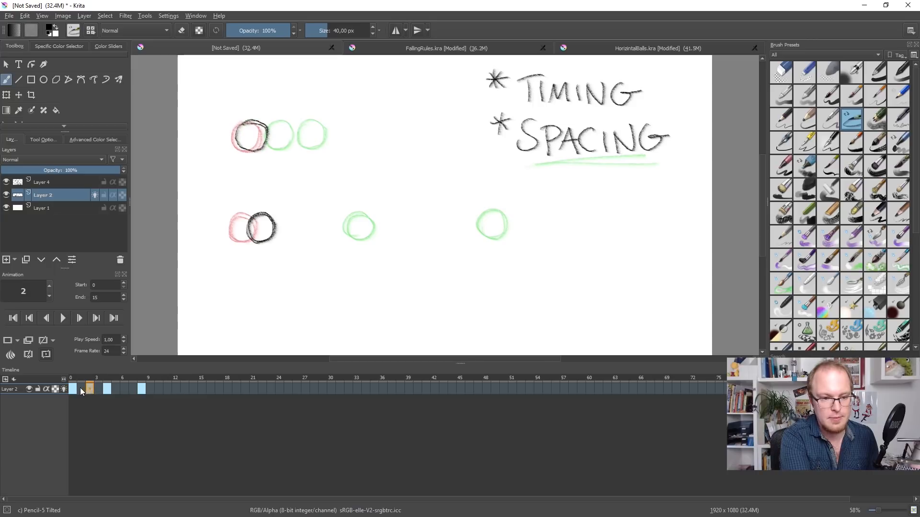
{"action": "left_click", "coordinate": [74, 388]}
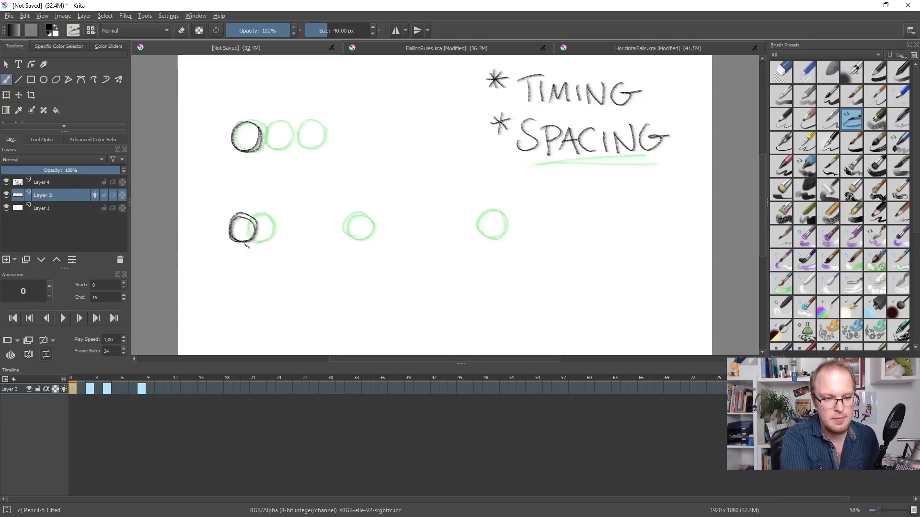
Mark the gaps between circle positions on frames 2 and 4 with lines beneath both rows, plus arcs beneath the lower row
{"action": "left_click", "coordinate": [90, 389]}
{"action": "left_click_drag", "start_coordinate": [241, 152], "coordinate": [259, 154]}
{"action": "mouse_move", "coordinate": [242, 247]}
{"action": "left_mouse_down"}
{"action": "mouse_move", "coordinate": [259, 249]}
{"action": "mouse_move", "coordinate": [248, 248]}
{"action": "left_mouse_up"}
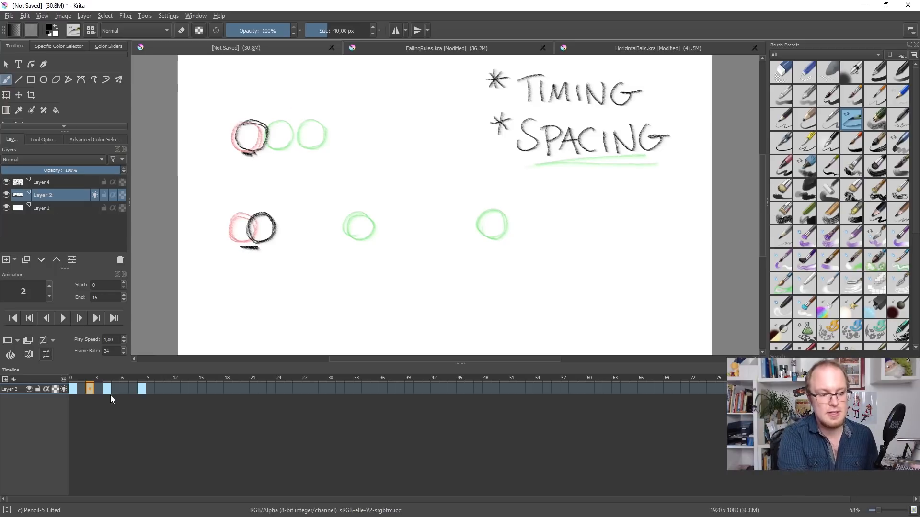
{"action": "left_click", "coordinate": [107, 389]}
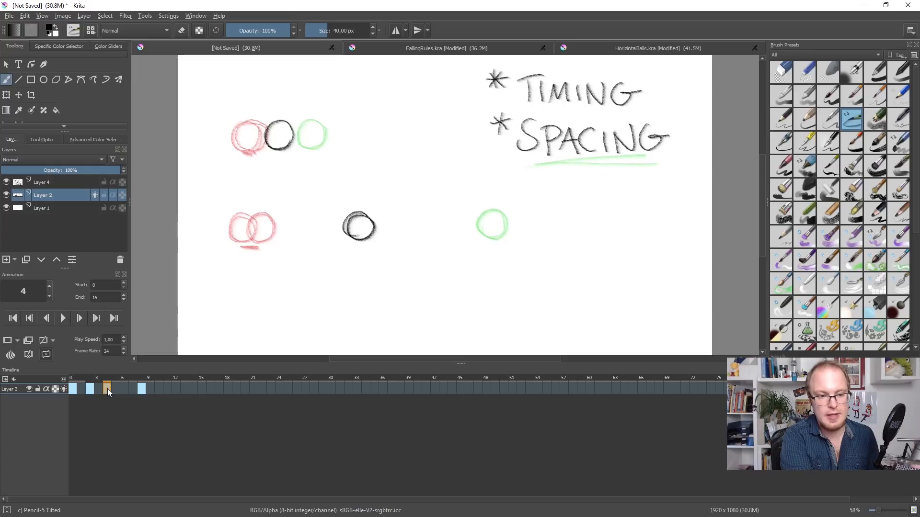
{"action": "mouse_move", "coordinate": [259, 153]}
{"action": "left_mouse_down"}
{"action": "mouse_move", "coordinate": [282, 154]}
{"action": "mouse_move", "coordinate": [268, 155]}
{"action": "left_mouse_up"}
{"action": "left_click_drag", "start_coordinate": [272, 245], "coordinate": [348, 244]}
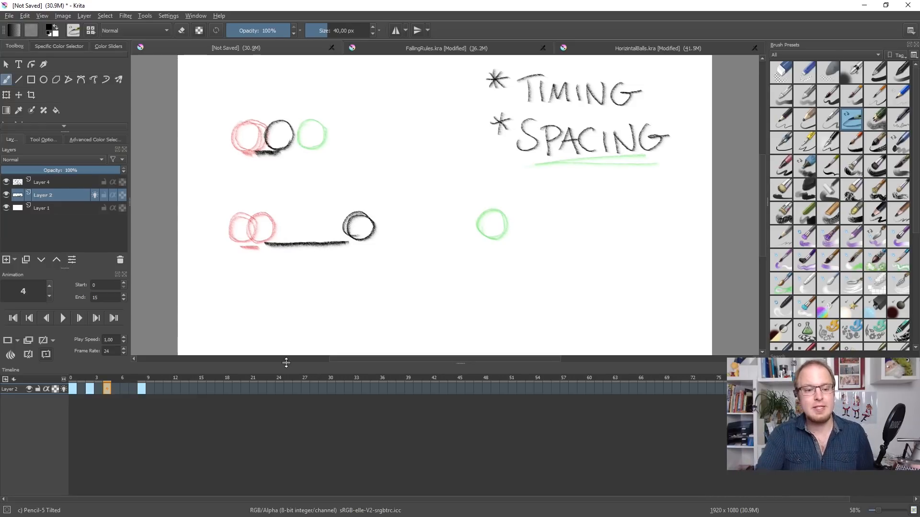
{"action": "mouse_move", "coordinate": [240, 250]}
{"action": "left_mouse_down"}
{"action": "mouse_move", "coordinate": [261, 261]}
{"action": "mouse_move", "coordinate": [338, 242]}
{"action": "left_mouse_up"}
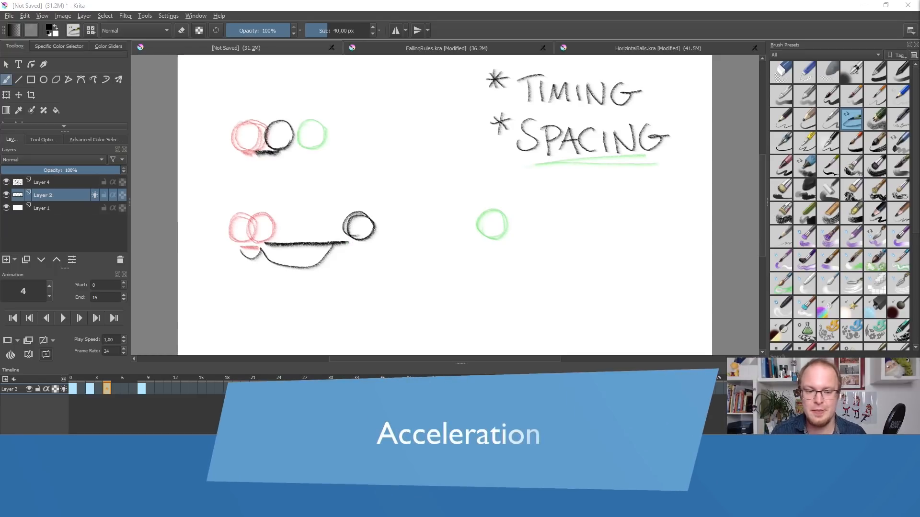
Undo all the spacing lines and arcs drawn on frames 2 and 4
{"action": "key", "text": "ctrl+z"}
{"action": "key", "text": "ctrl+z"}
{"action": "key", "text": "ctrl+z"}
{"action": "key", "text": "ctrl+z"}
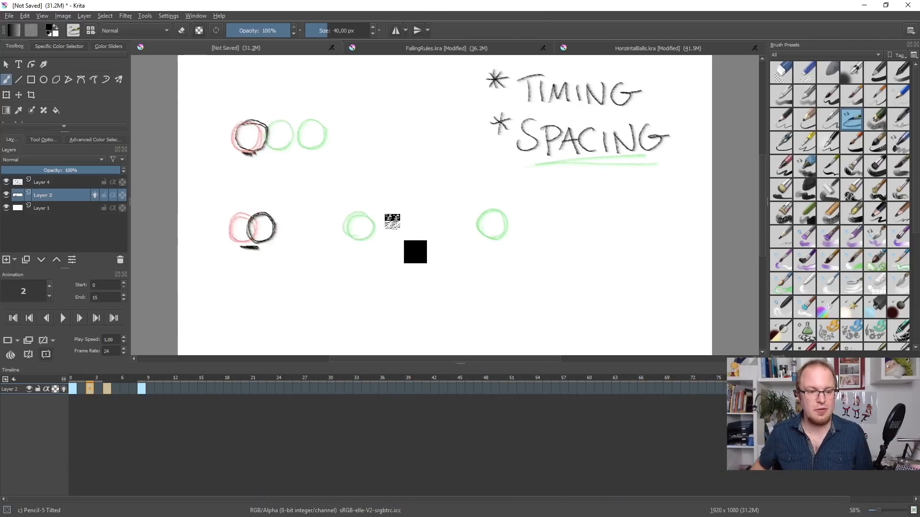
Create a blank keyframe at frame 6 of Layer 2, then try and undo a lower-row circle midway to the end circle
{"action": "left_click", "coordinate": [124, 389]}
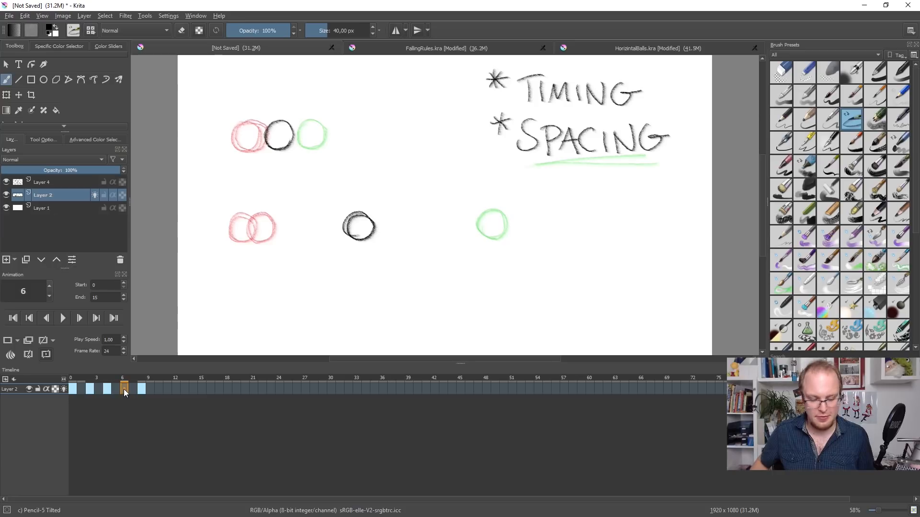
{"action": "left_click", "coordinate": [9, 341]}
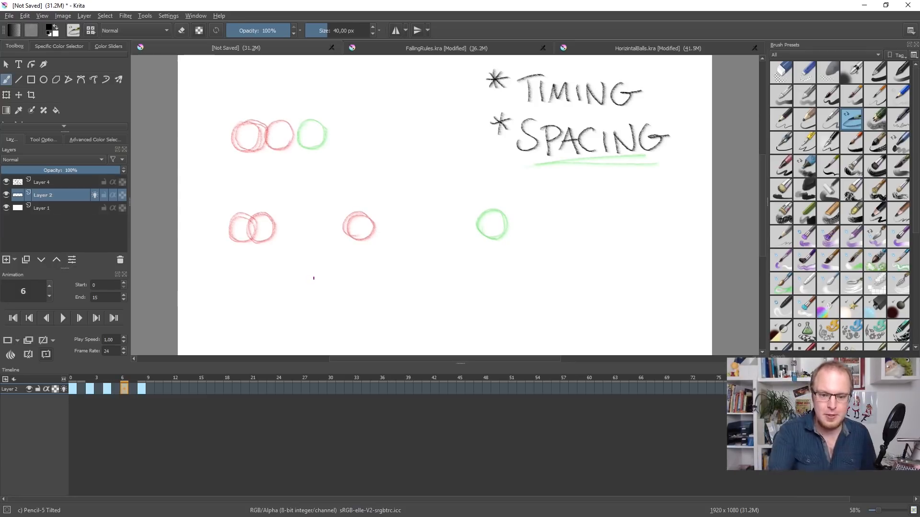
{"action": "mouse_move", "coordinate": [429, 210]}
{"action": "left_mouse_down"}
{"action": "mouse_move", "coordinate": [416, 235]}
{"action": "mouse_move", "coordinate": [436, 211]}
{"action": "mouse_move", "coordinate": [430, 229]}
{"action": "left_mouse_up"}
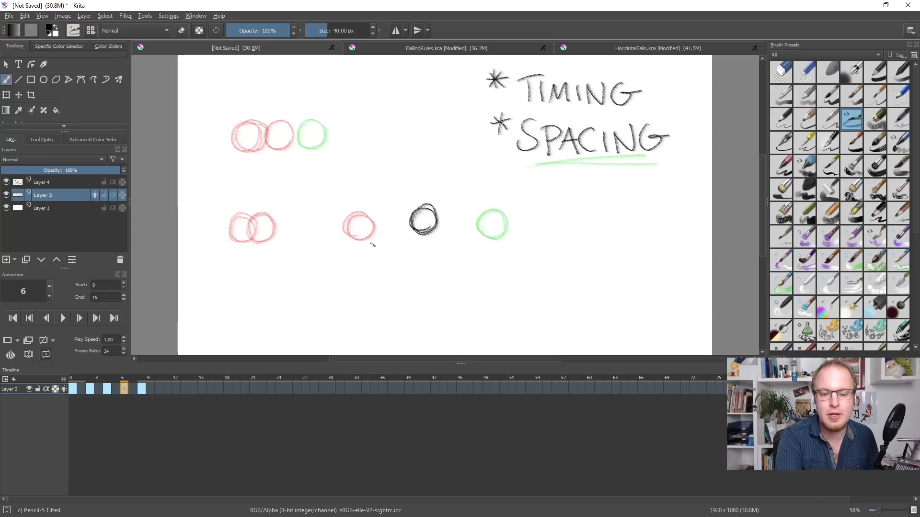
{"action": "left_click_drag", "start_coordinate": [364, 241], "coordinate": [496, 240]}
{"action": "key", "text": "ctrl+z"}
{"action": "key", "text": "ctrl+z"}
{"action": "key", "text": "ctrl+z"}
{"action": "key", "text": "ctrl+z"}
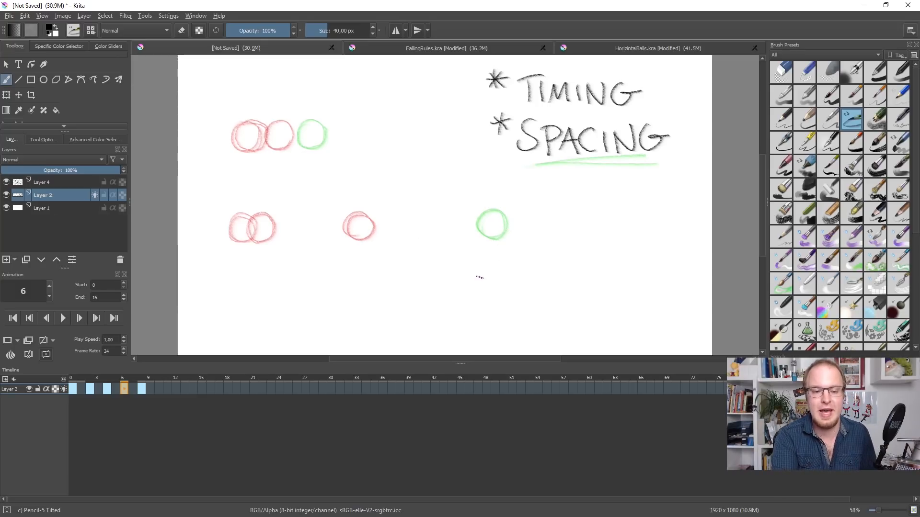
Draw a circle on frame 6 overlapping the left side of the end circle in each row, and play back the animation
{"action": "mouse_move", "coordinate": [479, 212]}
{"action": "left_mouse_down"}
{"action": "mouse_move", "coordinate": [464, 230]}
{"action": "mouse_move", "coordinate": [493, 225]}
{"action": "mouse_move", "coordinate": [463, 227]}
{"action": "mouse_move", "coordinate": [485, 210]}
{"action": "mouse_move", "coordinate": [479, 237]}
{"action": "mouse_move", "coordinate": [492, 227]}
{"action": "left_mouse_up"}
{"action": "mouse_move", "coordinate": [293, 123]}
{"action": "left_mouse_down"}
{"action": "mouse_move", "coordinate": [312, 151]}
{"action": "mouse_move", "coordinate": [303, 120]}
{"action": "mouse_move", "coordinate": [301, 149]}
{"action": "mouse_move", "coordinate": [317, 129]}
{"action": "mouse_move", "coordinate": [289, 135]}
{"action": "left_mouse_up"}
{"action": "key", "text": "ctrl+z"}
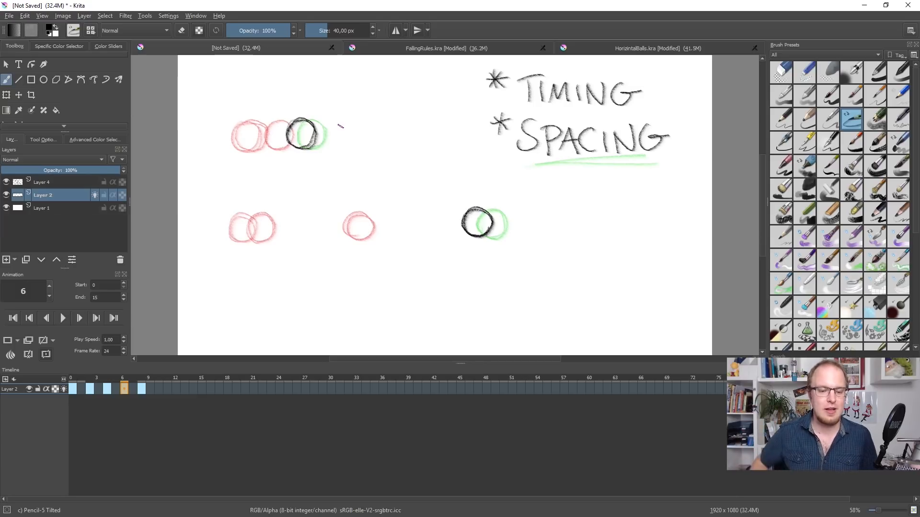
{"action": "left_click", "coordinate": [63, 318]}
Using the Pencil-5 Tilted brush on Layer 4, draw a measuring line with end ticks beneath the upper row of circles
{"action": "key", "text": "e"}
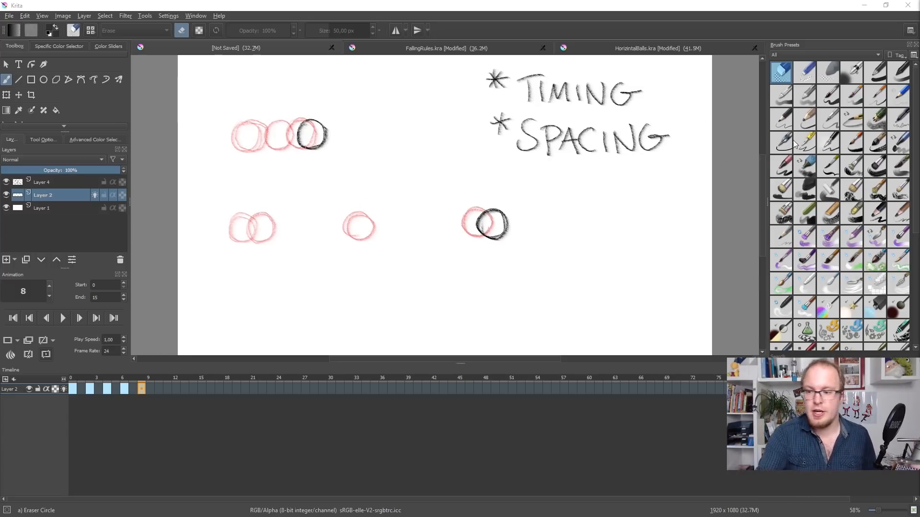
{"action": "left_click", "coordinate": [856, 120]}
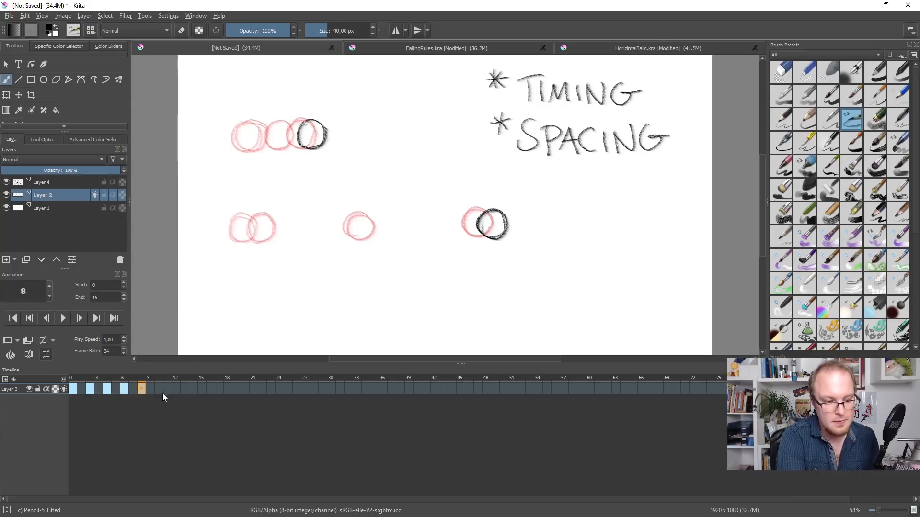
{"action": "left_click", "coordinate": [43, 182]}
{"action": "left_click_drag", "start_coordinate": [248, 154], "coordinate": [247, 166]}
{"action": "left_click_drag", "start_coordinate": [312, 155], "coordinate": [312, 168]}
{"action": "left_click_drag", "start_coordinate": [245, 164], "coordinate": [315, 162]}
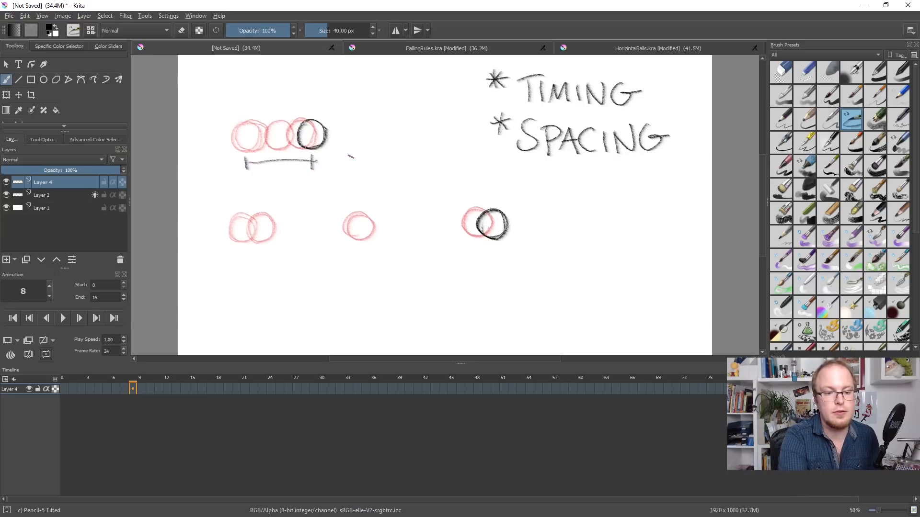
Draw a measuring line with end ticks beneath the lower row, spanning from the first circle to the last
{"action": "mouse_move", "coordinate": [243, 250]}
{"action": "left_mouse_down"}
{"action": "mouse_move", "coordinate": [242, 268]}
{"action": "mouse_move", "coordinate": [487, 256]}
{"action": "left_mouse_up"}
{"action": "key", "text": "ctrl+z"}
{"action": "left_click_drag", "start_coordinate": [244, 259], "coordinate": [496, 255]}
{"action": "key", "text": "ctrl+z"}
{"action": "mouse_move", "coordinate": [242, 261]}
{"action": "left_mouse_down"}
{"action": "mouse_move", "coordinate": [504, 256]}
{"action": "mouse_move", "coordinate": [504, 264]}
{"action": "left_mouse_up"}
{"action": "mouse_move", "coordinate": [350, 302]}
{"action": "left_mouse_down"}
{"action": "mouse_move", "coordinate": [352, 288]}
{"action": "mouse_move", "coordinate": [422, 330]}
{"action": "mouse_move", "coordinate": [504, 292]}
{"action": "left_mouse_up"}
{"action": "key", "text": "ctrl+z"}
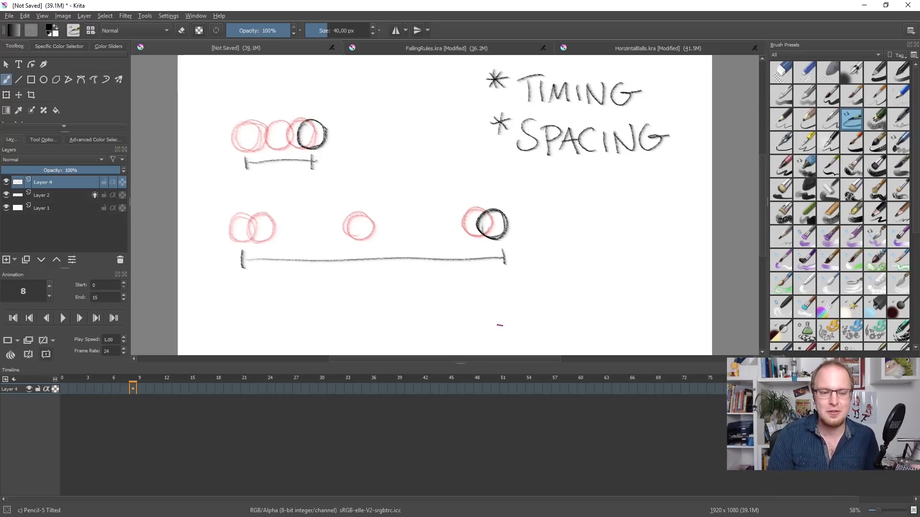
Add tick marks for the three intermediate circle positions on both measuring lines
{"action": "left_click_drag", "start_coordinate": [360, 249], "coordinate": [360, 267]}
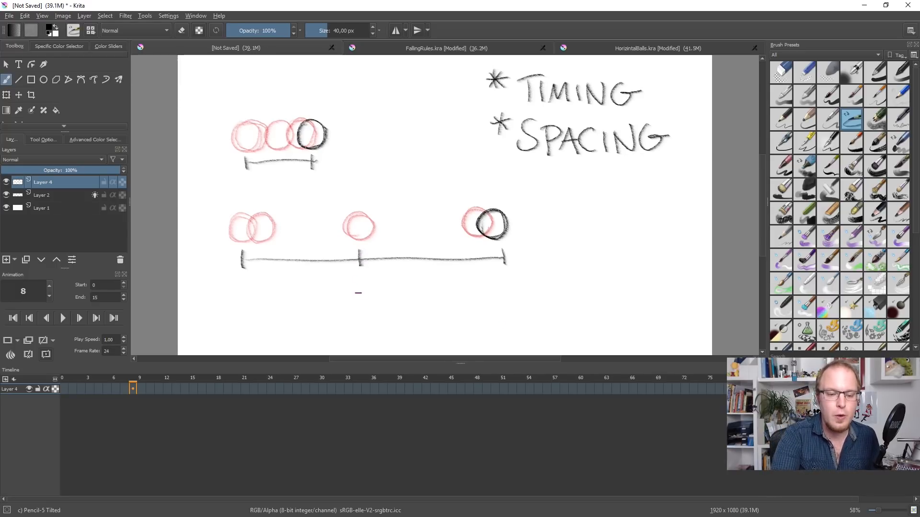
{"action": "left_click_drag", "start_coordinate": [278, 153], "coordinate": [281, 163]}
{"action": "left_click_drag", "start_coordinate": [259, 251], "coordinate": [259, 267]}
{"action": "left_click_drag", "start_coordinate": [474, 252], "coordinate": [474, 267]}
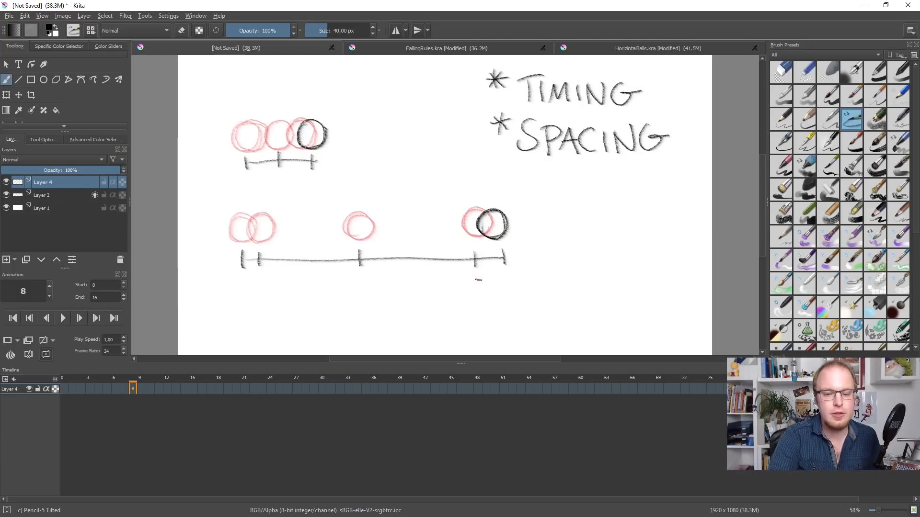
{"action": "mouse_move", "coordinate": [254, 157]}
{"action": "left_mouse_down"}
{"action": "mouse_move", "coordinate": [254, 169]}
{"action": "mouse_move", "coordinate": [303, 168]}
{"action": "left_mouse_up"}
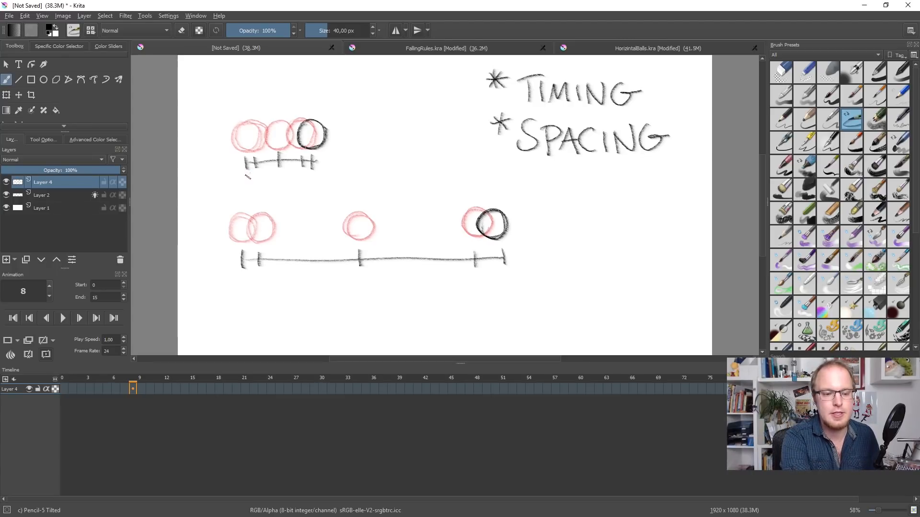
Draw short dashes marking each gap beneath the upper measuring line, and undo them
{"action": "left_click_drag", "start_coordinate": [261, 174], "coordinate": [300, 172]}
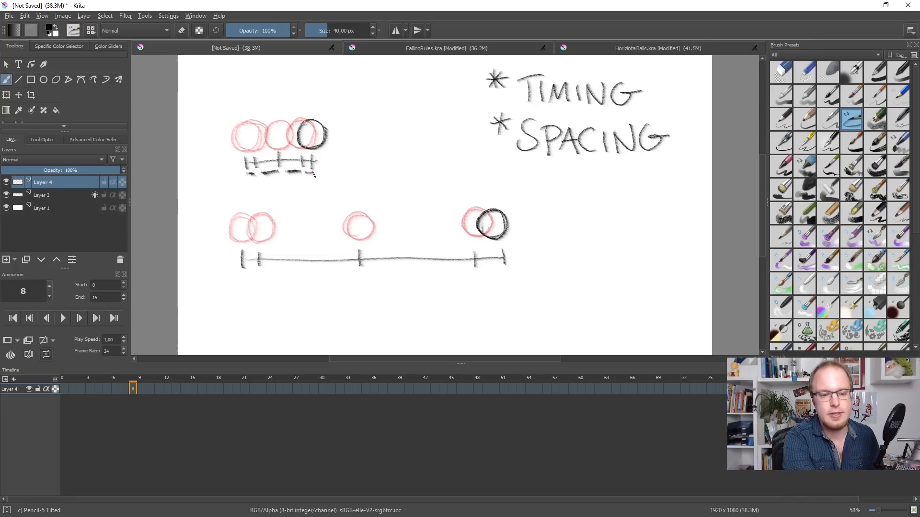
{"action": "key", "text": "ctrl+z"}
{"action": "key", "text": "ctrl+z"}
{"action": "key", "text": "ctrl+z"}
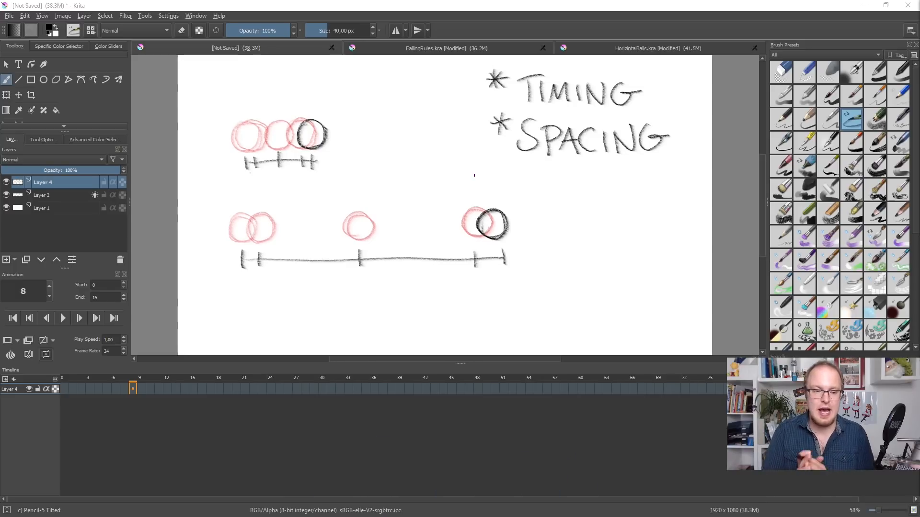
Play back the prepared animation comparing unevenly and evenly spaced circles from the first frame
{"action": "left_click", "coordinate": [80, 389]}
{"action": "left_click", "coordinate": [72, 389]}
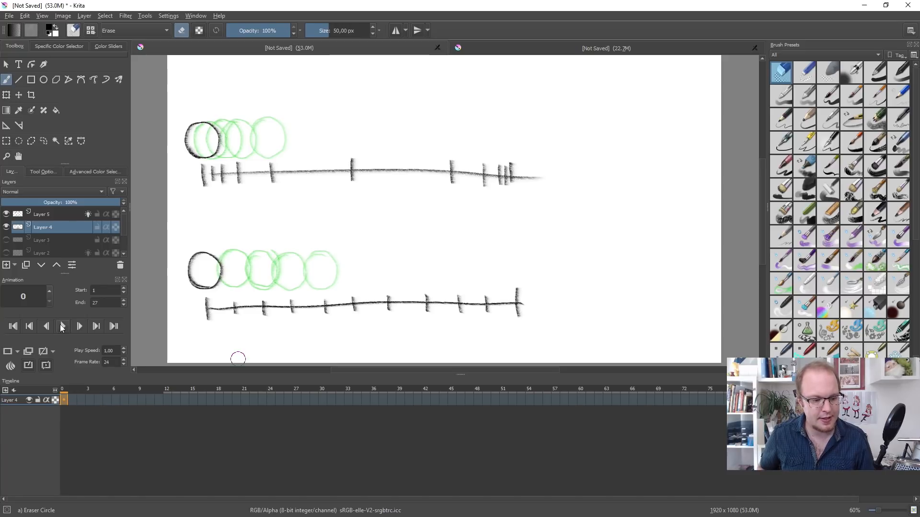
{"action": "left_click", "coordinate": [62, 327]}
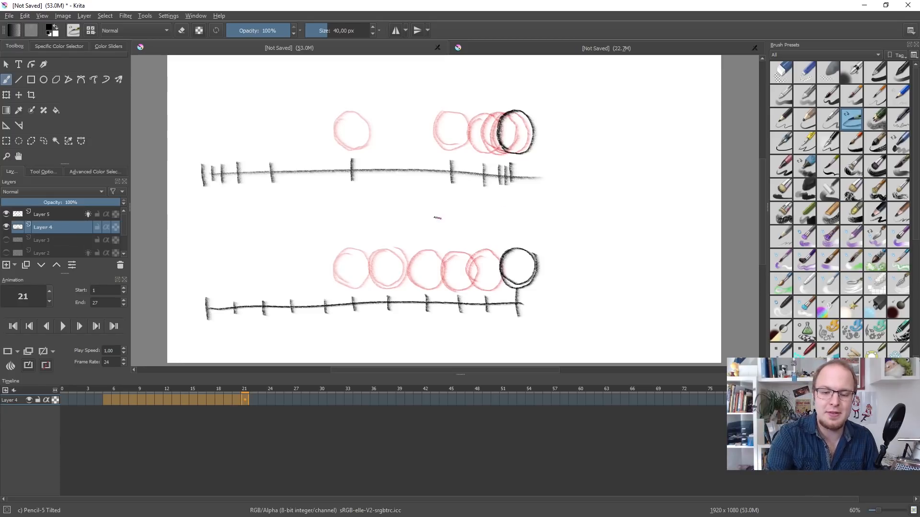
Write "*SAME TIMING" between the two rows and replay the animation from frame 1
{"action": "left_click_drag", "start_coordinate": [253, 216], "coordinate": [246, 226]}
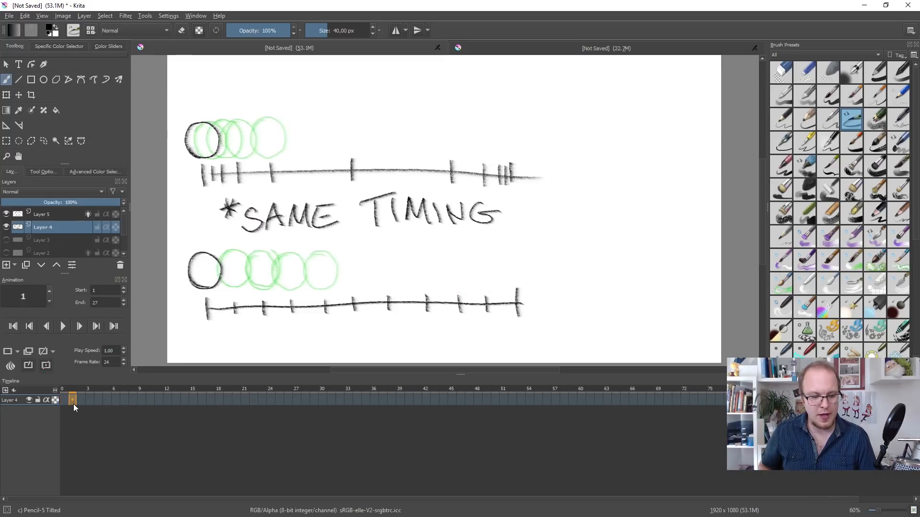
{"action": "left_click", "coordinate": [68, 329]}
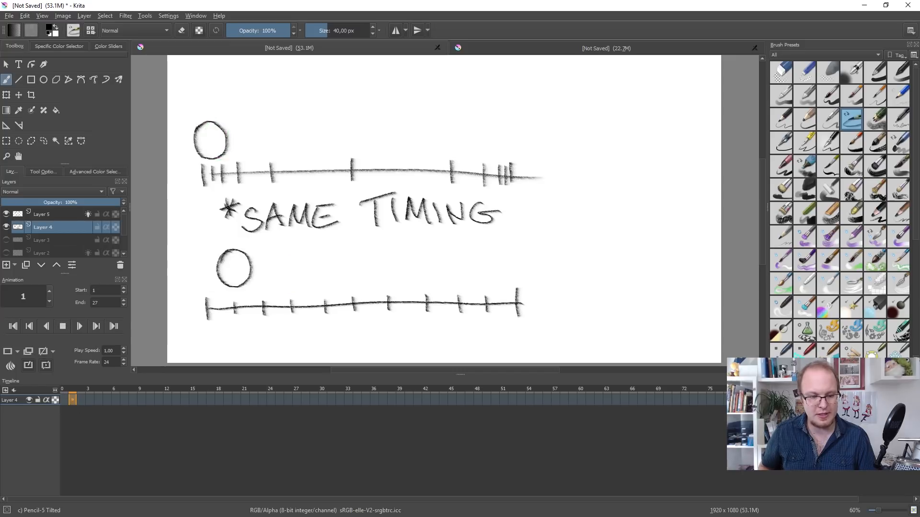
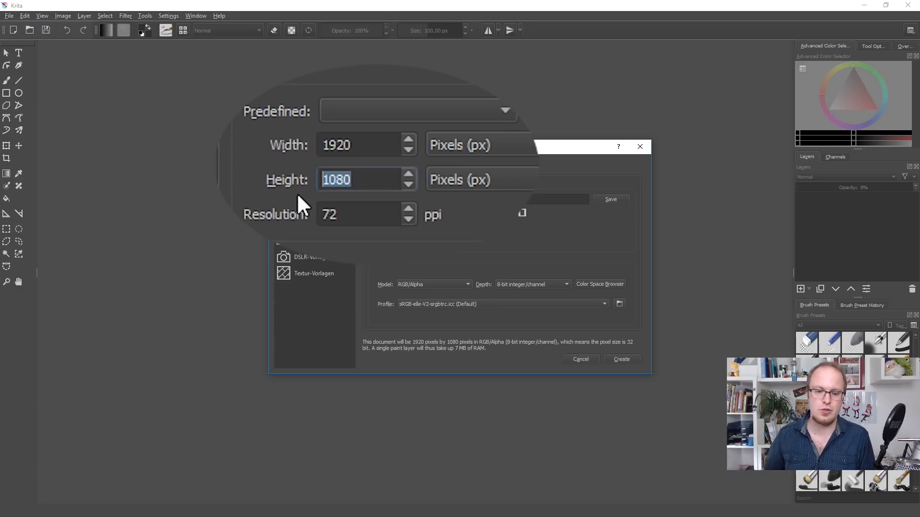
Highlight the width and height values of the new document to review its pixel dimensions
{"action": "mouse_move", "coordinate": [342, 143]}
{"action": "left_mouse_down"}
{"action": "mouse_move", "coordinate": [322, 144]}
{"action": "mouse_move", "coordinate": [332, 144]}
{"action": "left_mouse_up"}
{"action": "double_click", "coordinate": [355, 170]}
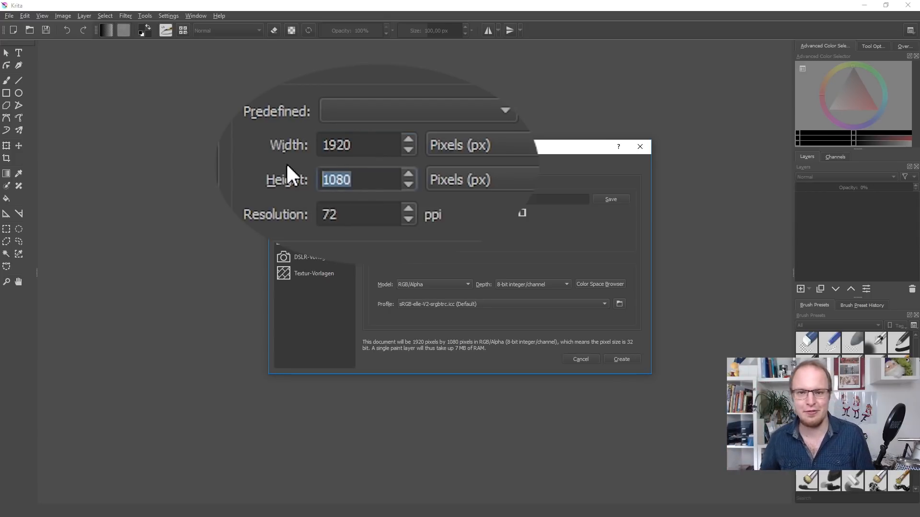
{"action": "left_click_drag", "start_coordinate": [372, 143], "coordinate": [261, 144]}
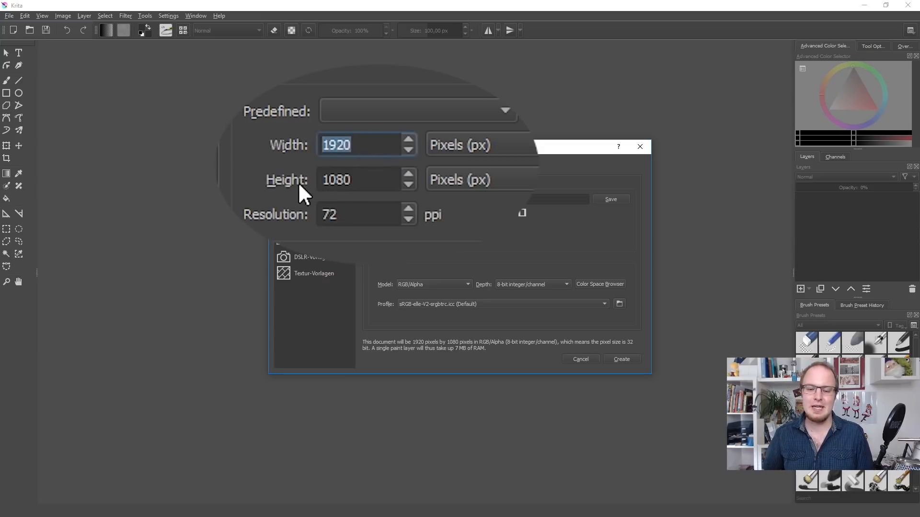
{"action": "left_click_drag", "start_coordinate": [362, 178], "coordinate": [292, 170]}
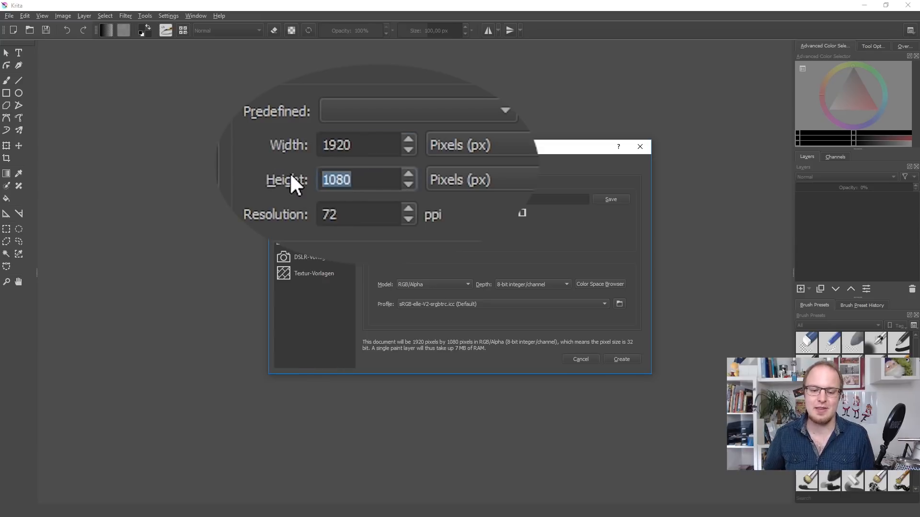
Highlight the new document's height and resolution values to review them
{"action": "left_click_drag", "start_coordinate": [372, 213], "coordinate": [289, 204]}
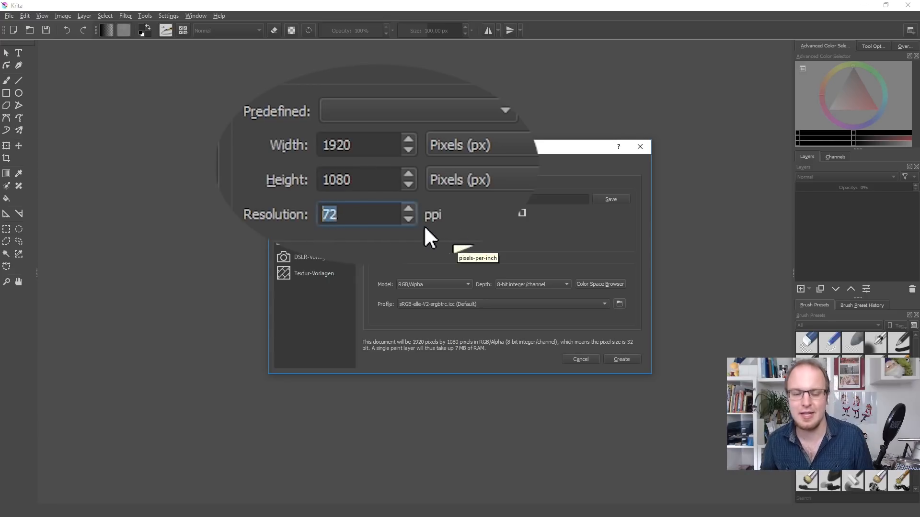
{"action": "left_click", "coordinate": [359, 209]}
{"action": "left_click_drag", "start_coordinate": [359, 210], "coordinate": [249, 199]}
{"action": "left_click", "coordinate": [358, 213]}
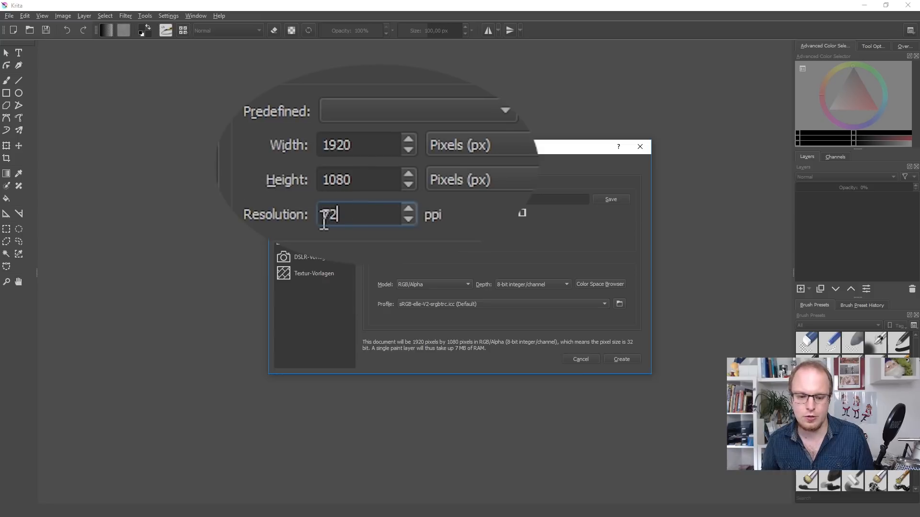
{"action": "left_click_drag", "start_coordinate": [371, 201], "coordinate": [277, 214]}
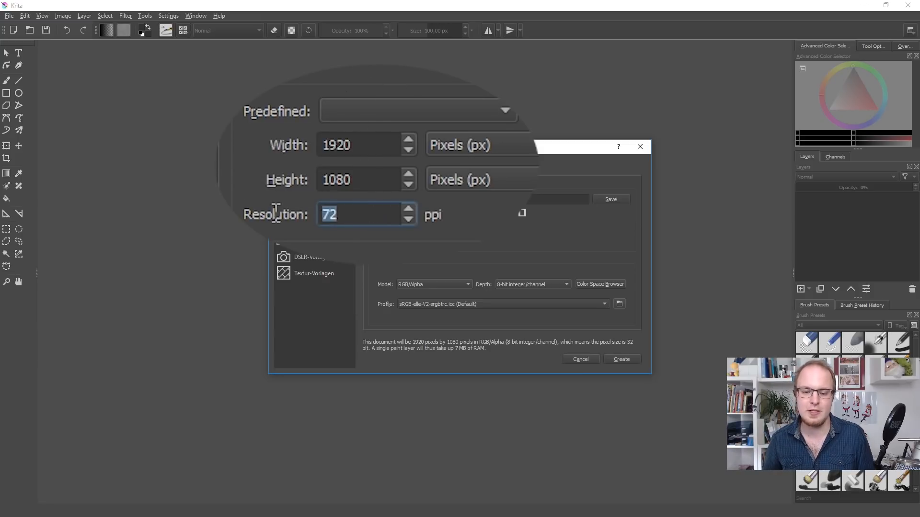
{"action": "left_click", "coordinate": [361, 180]}
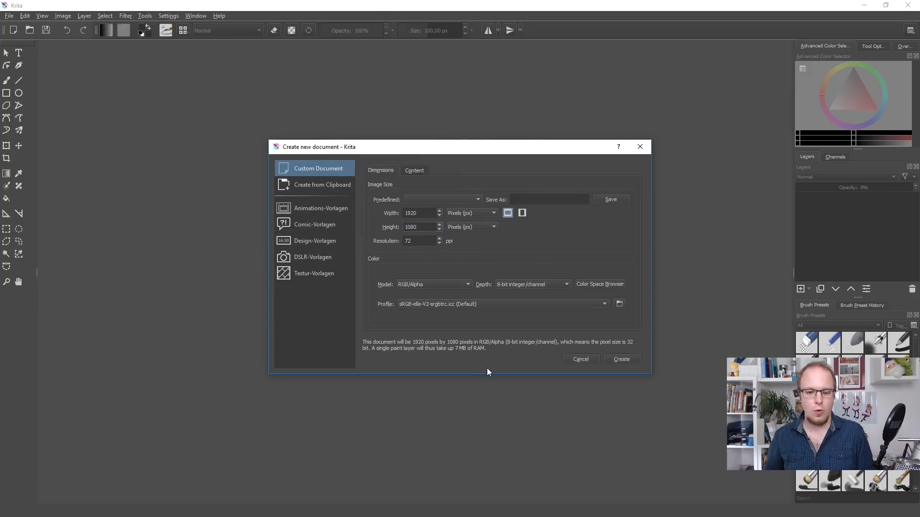
Create the 1920 by 1080 pixel document and switch to the Animation workspace
{"action": "left_click", "coordinate": [621, 359]}
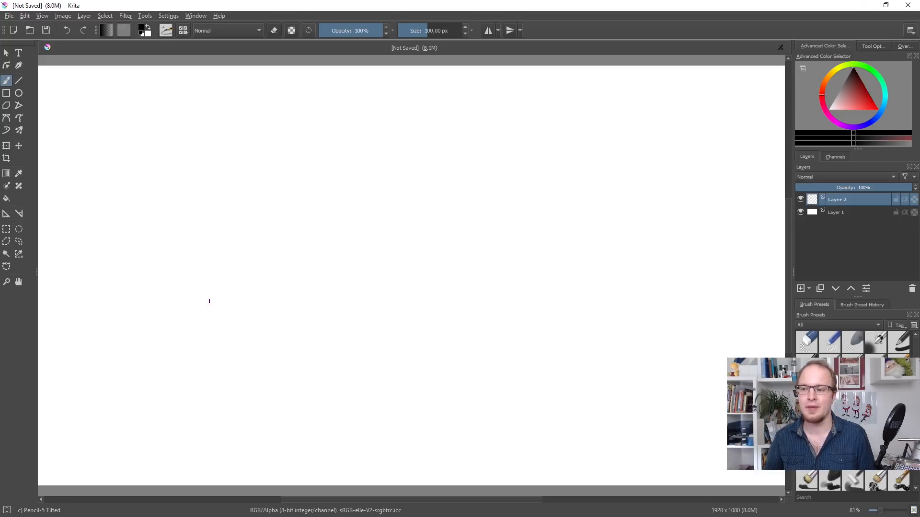
{"action": "left_click", "coordinate": [910, 30]}
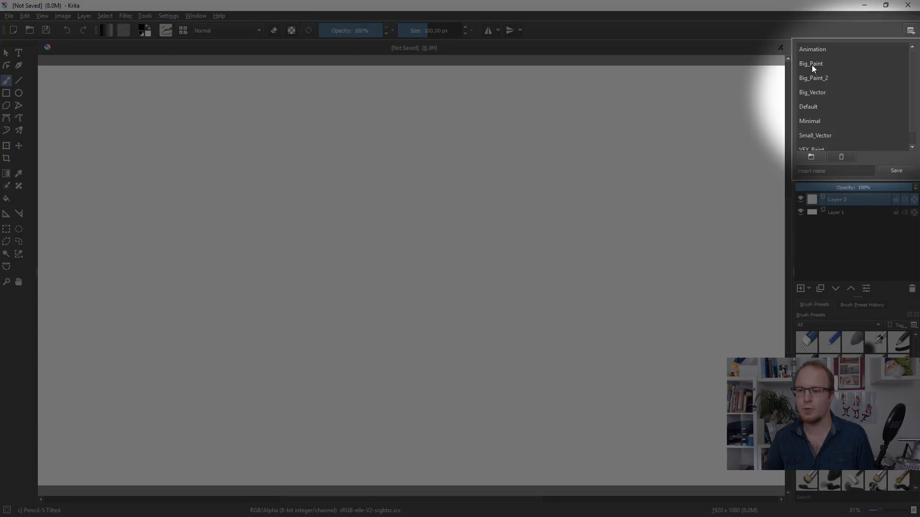
{"action": "left_click", "coordinate": [814, 48]}
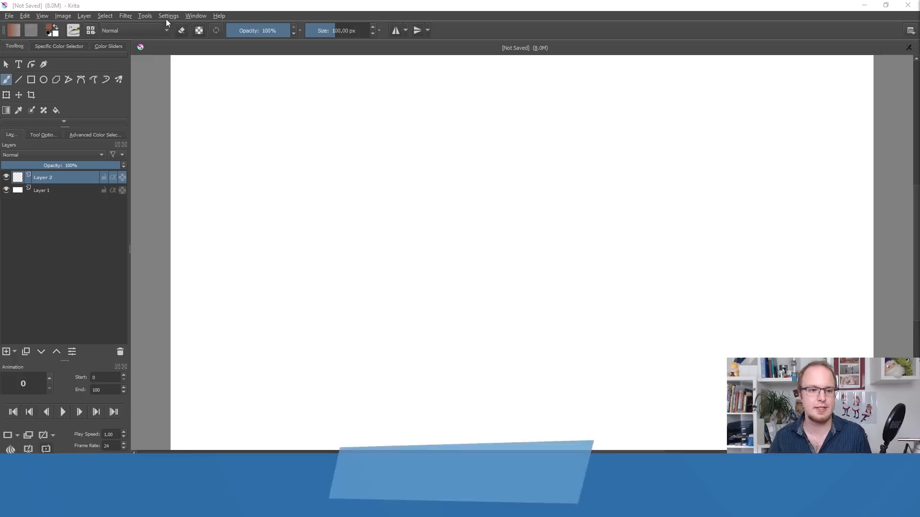
Show the Brush Presets docker
{"action": "left_click", "coordinate": [172, 17]}
{"action": "mouse_move", "coordinate": [194, 84]}
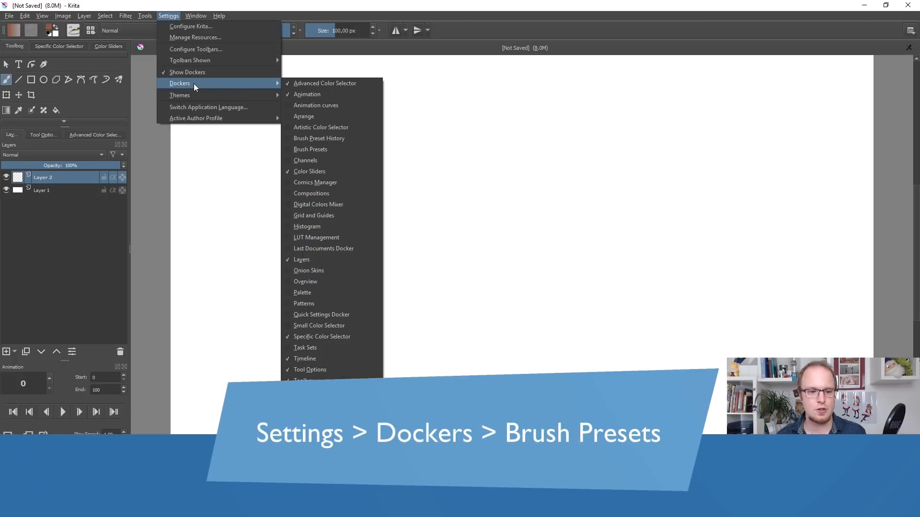
{"action": "left_click", "coordinate": [307, 149]}
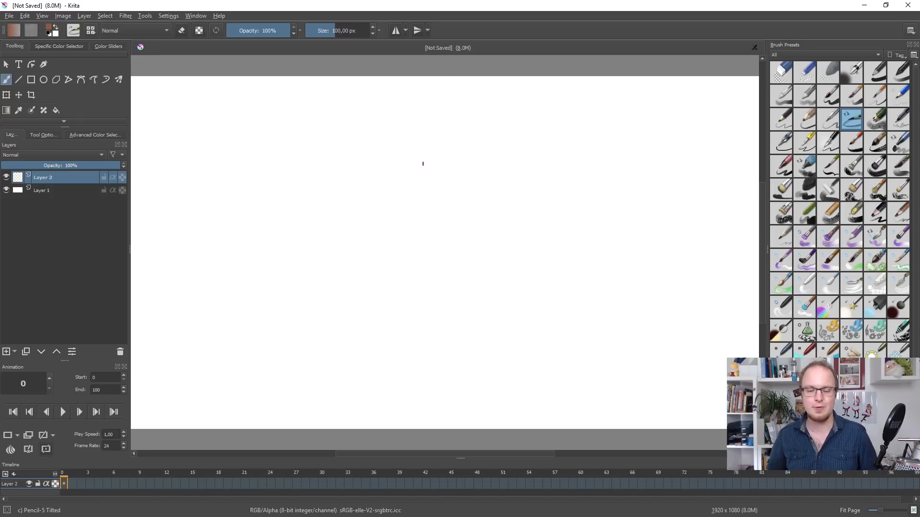
Set the painting colour to black in the pop-up palette and try its Paint brush group before returning to Sketch
{"action": "right_click", "coordinate": [422, 163]}
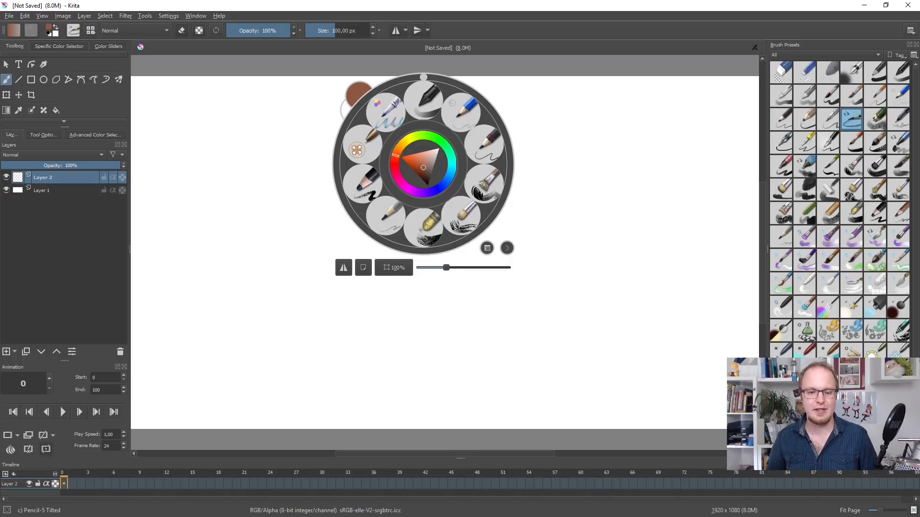
{"action": "left_click_drag", "start_coordinate": [420, 157], "coordinate": [427, 200]}
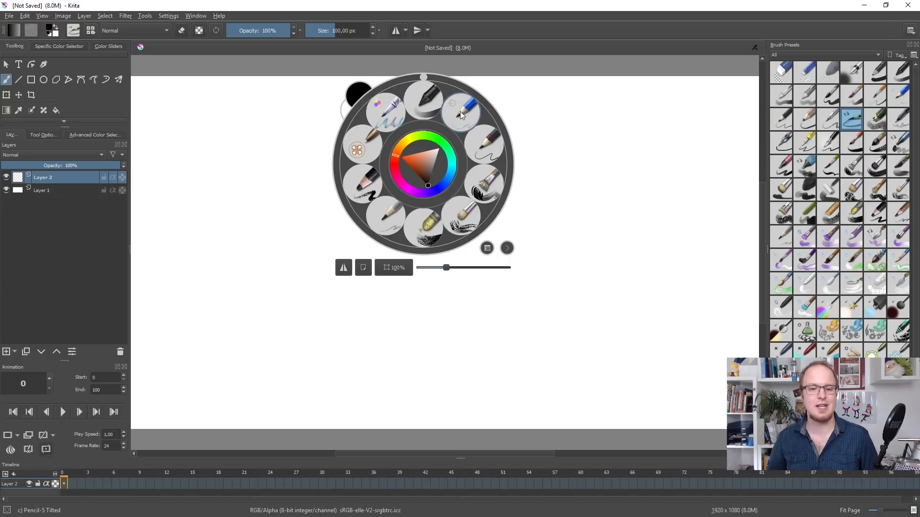
{"action": "left_click", "coordinate": [487, 249]}
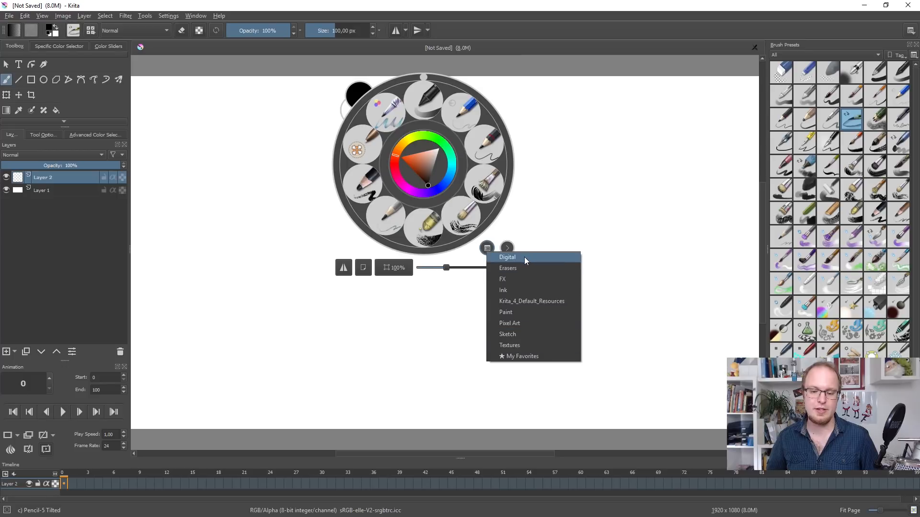
{"action": "left_click", "coordinate": [529, 312]}
{"action": "left_click", "coordinate": [486, 249]}
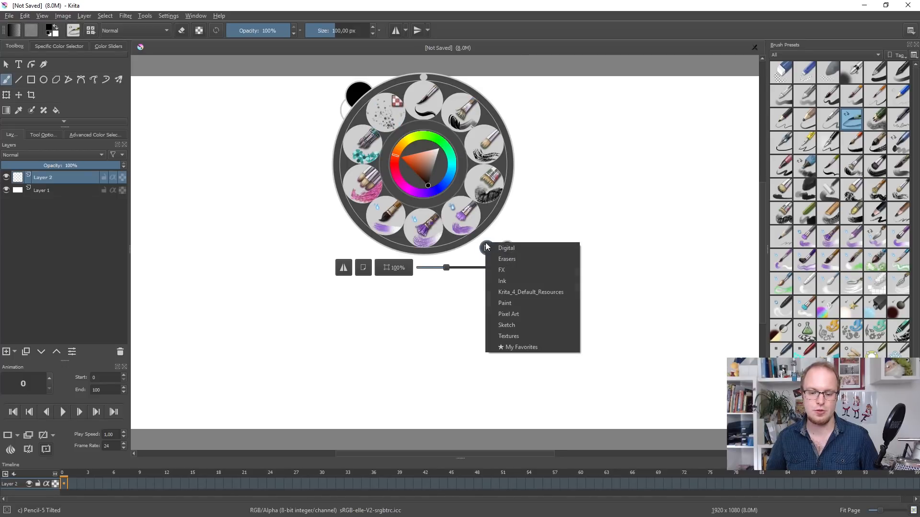
{"action": "left_click", "coordinate": [527, 326]}
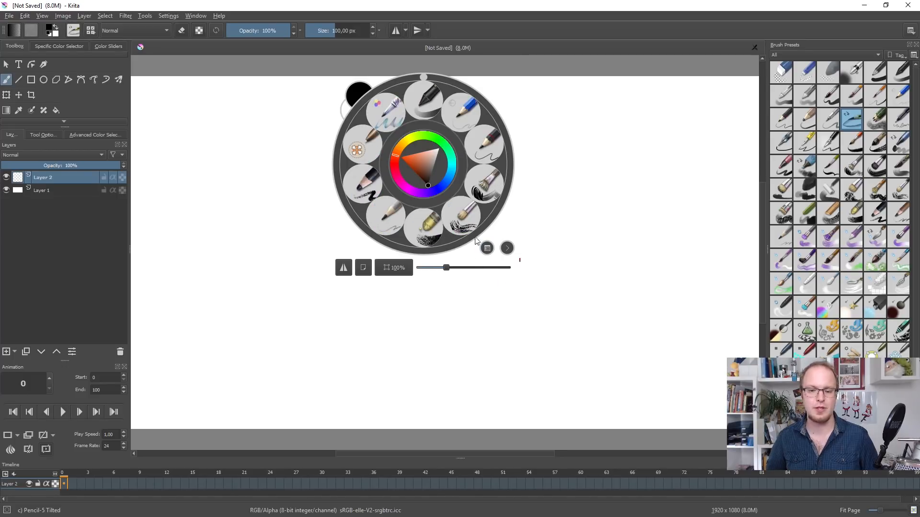
Pick the Pencil-2 brush, draw a few trial strokes mid-canvas, and undo them
{"action": "left_click", "coordinate": [484, 148]}
{"action": "left_click_drag", "start_coordinate": [441, 215], "coordinate": [461, 202]}
{"action": "mouse_move", "coordinate": [431, 247]}
{"action": "left_mouse_down"}
{"action": "mouse_move", "coordinate": [451, 261]}
{"action": "mouse_move", "coordinate": [522, 257]}
{"action": "left_mouse_up"}
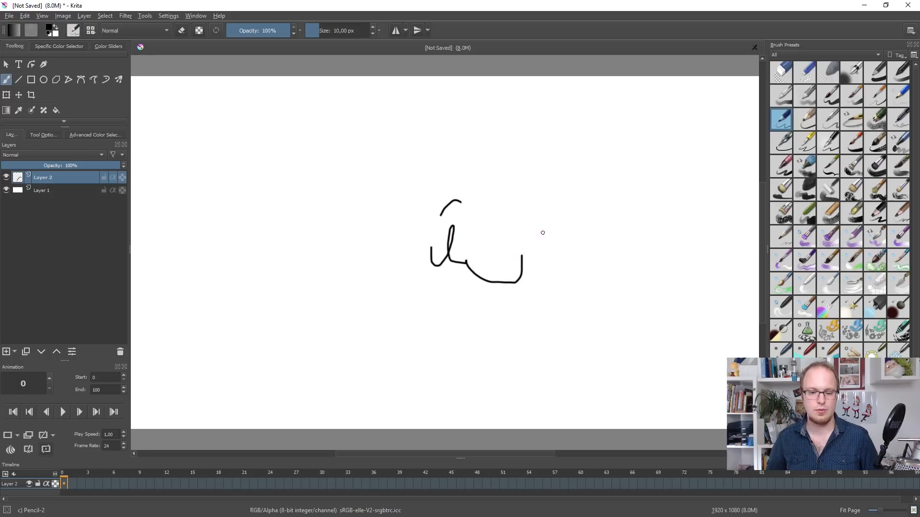
{"action": "key", "text": "ctrl+z"}
{"action": "key", "text": "ctrl+z"}
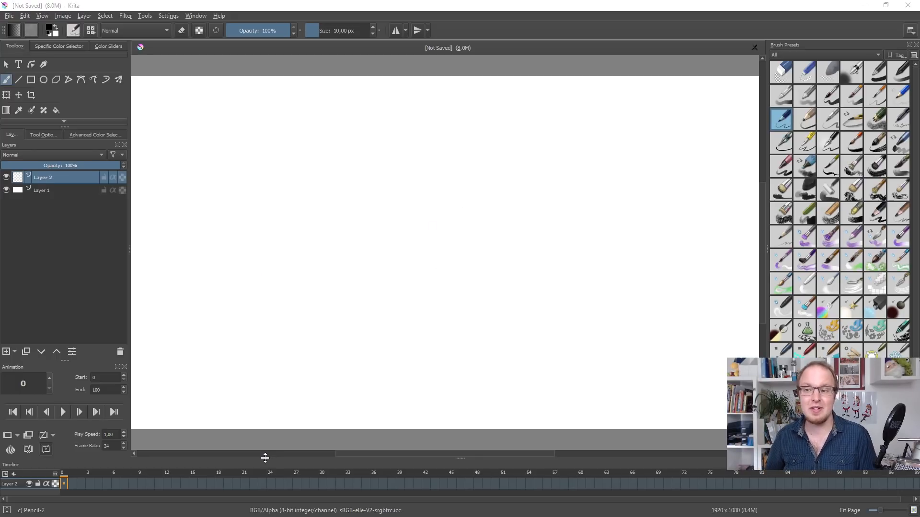
Enlarge the timeline area by moving its boundary with the canvas upward
{"action": "left_click_drag", "start_coordinate": [265, 458], "coordinate": [300, 347]}
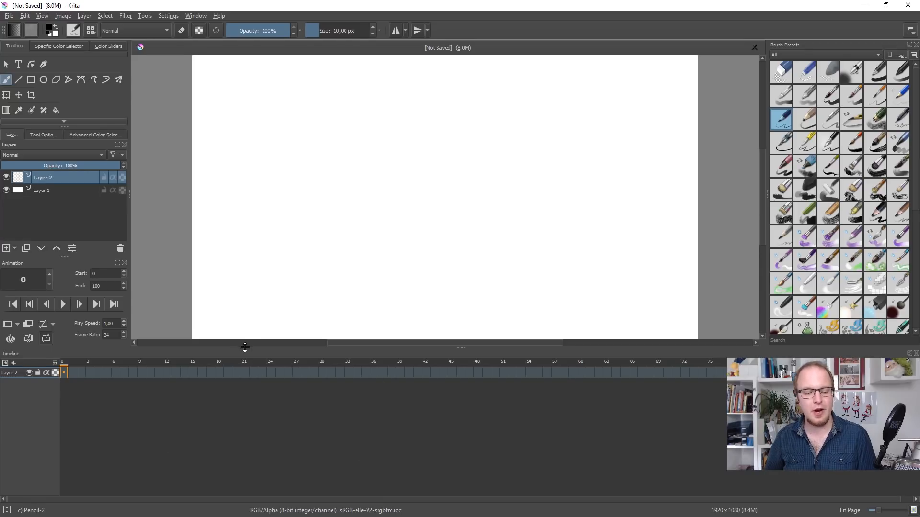
{"action": "left_click_drag", "start_coordinate": [245, 345], "coordinate": [244, 362]}
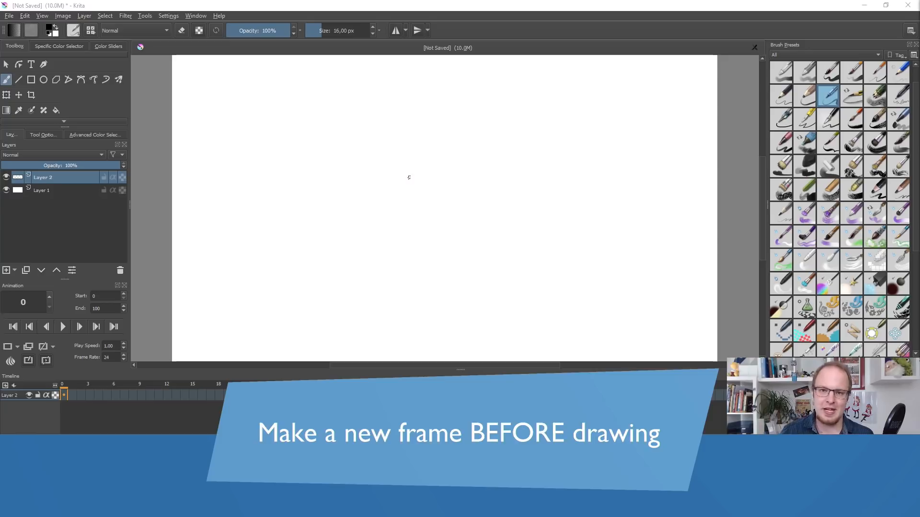
Scribble on Layer 2 without a keyframe, and create a blank frame at frame 0 of that layer
{"action": "mouse_move", "coordinate": [421, 156]}
{"action": "left_mouse_down"}
{"action": "mouse_move", "coordinate": [417, 185]}
{"action": "mouse_move", "coordinate": [478, 196]}
{"action": "mouse_move", "coordinate": [479, 208]}
{"action": "mouse_move", "coordinate": [516, 203]}
{"action": "left_mouse_up"}
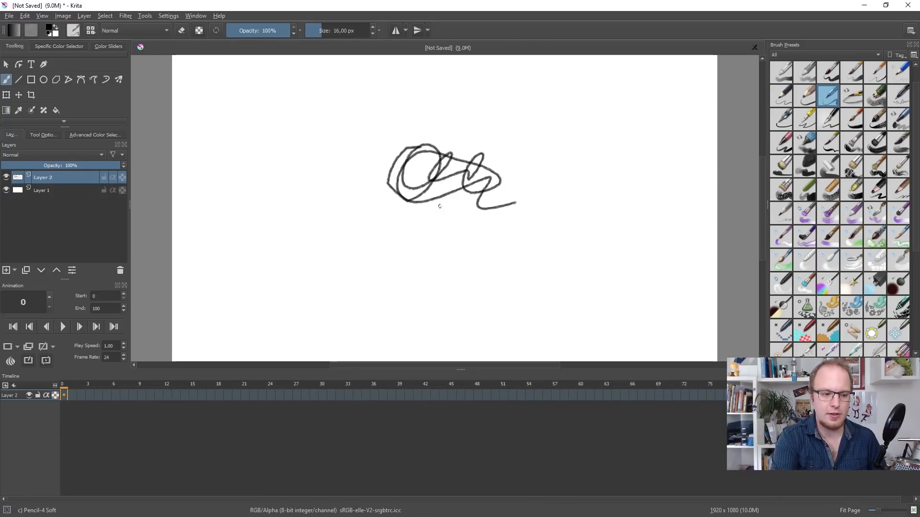
{"action": "left_click", "coordinate": [70, 398]}
{"action": "left_click", "coordinate": [65, 398]}
{"action": "mouse_move", "coordinate": [66, 396]}
{"action": "left_mouse_down"}
{"action": "mouse_move", "coordinate": [90, 398]}
{"action": "mouse_move", "coordinate": [62, 396]}
{"action": "left_mouse_up"}
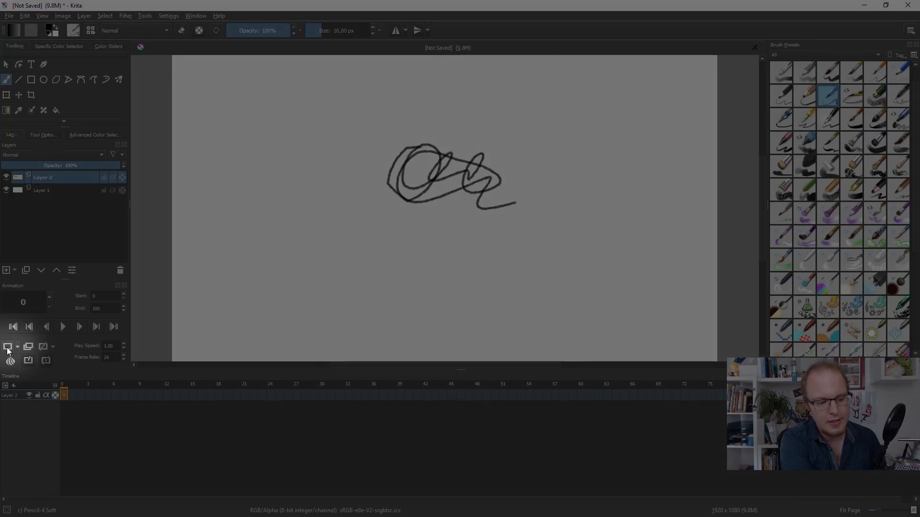
{"action": "left_click", "coordinate": [8, 349]}
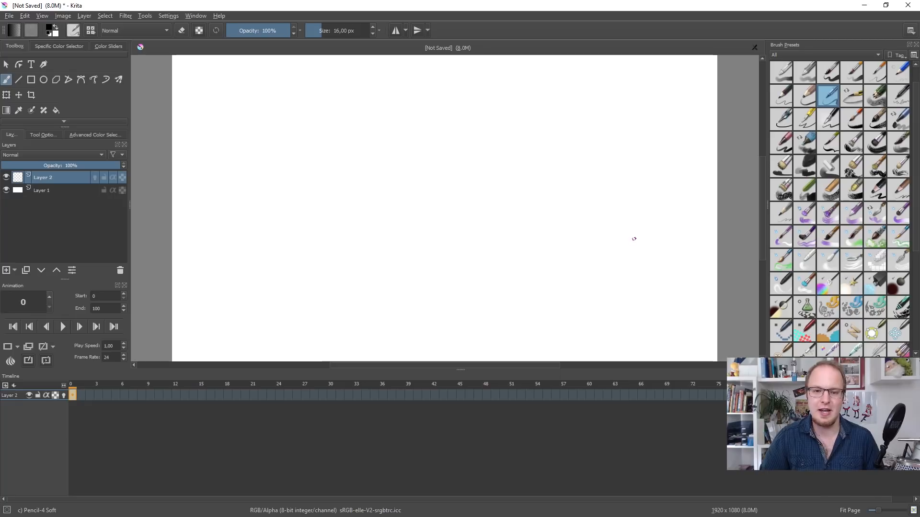
{"action": "left_click_drag", "start_coordinate": [96, 398], "coordinate": [72, 395]}
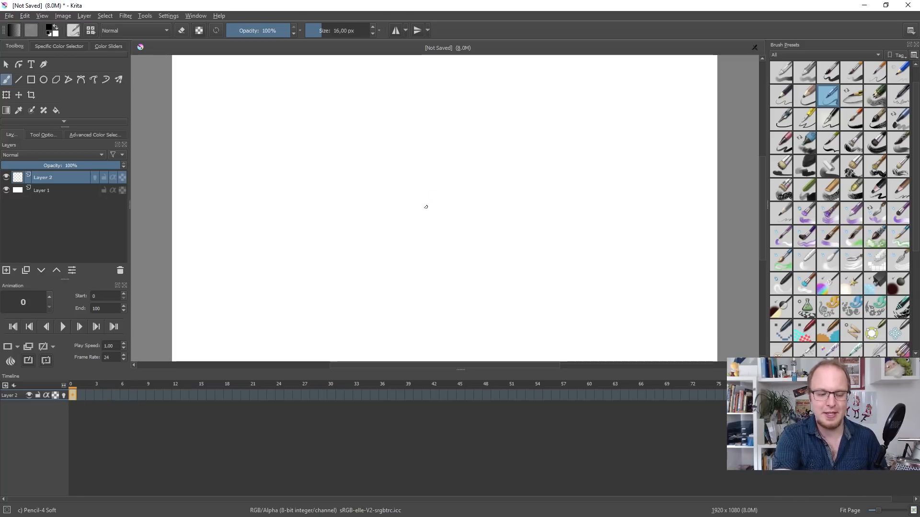
{"action": "left_click", "coordinate": [80, 396]}
{"action": "left_click", "coordinate": [73, 395]}
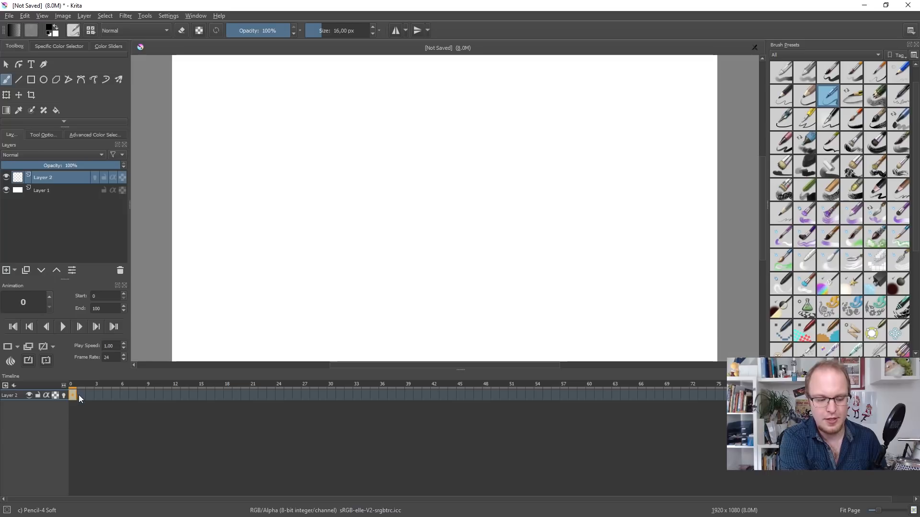
{"action": "right_click", "coordinate": [90, 398]}
{"action": "left_click", "coordinate": [92, 397]}
{"action": "right_click", "coordinate": [92, 398]}
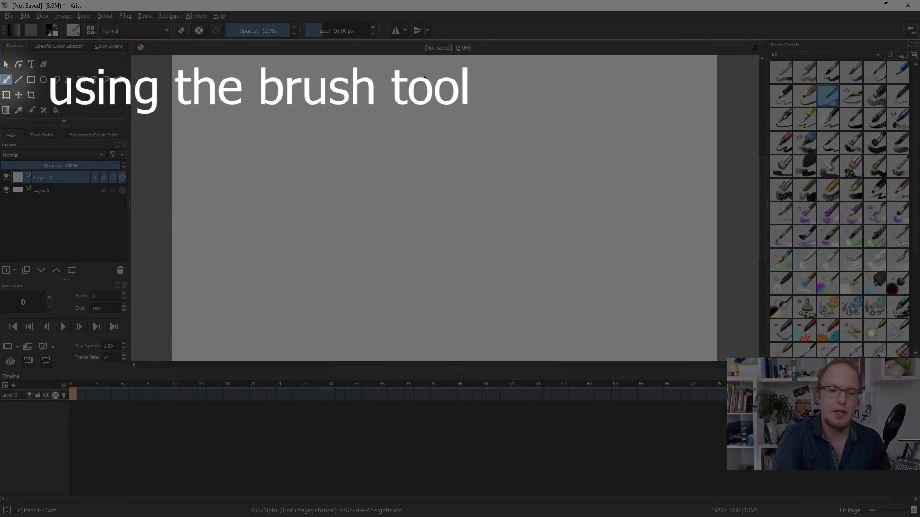
Draw a small shaded ball freehand near the canvas's upper edge, try two ellipses beside it, and undo the ellipses
{"action": "mouse_move", "coordinate": [428, 70]}
{"action": "left_mouse_down"}
{"action": "mouse_move", "coordinate": [440, 76]}
{"action": "mouse_move", "coordinate": [422, 89]}
{"action": "mouse_move", "coordinate": [430, 93]}
{"action": "left_mouse_up"}
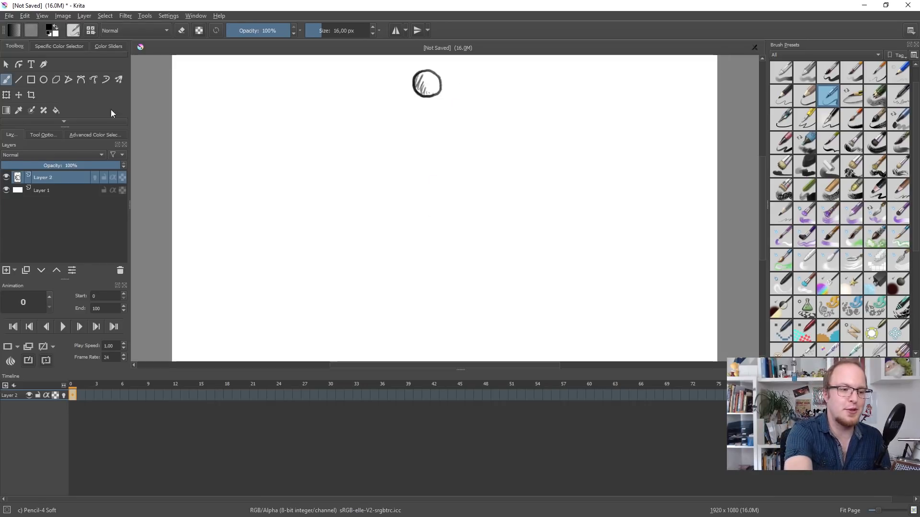
{"action": "left_click", "coordinate": [46, 81]}
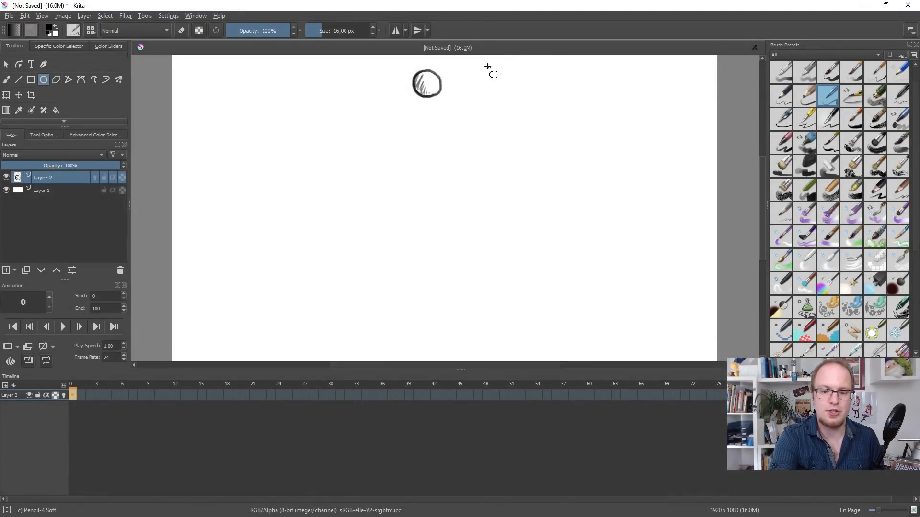
{"action": "left_click_drag", "start_coordinate": [462, 72], "coordinate": [537, 109]}
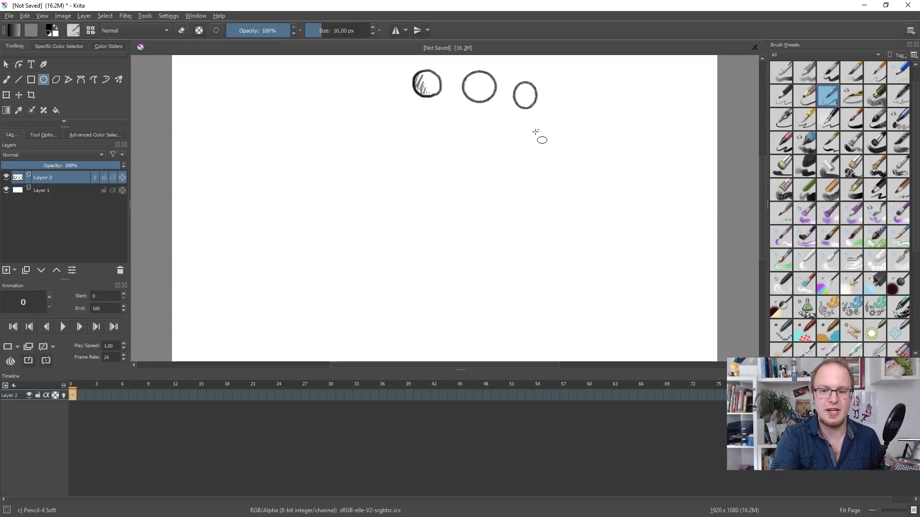
{"action": "key", "text": "ctrl+z"}
{"action": "key", "text": "ctrl+z"}
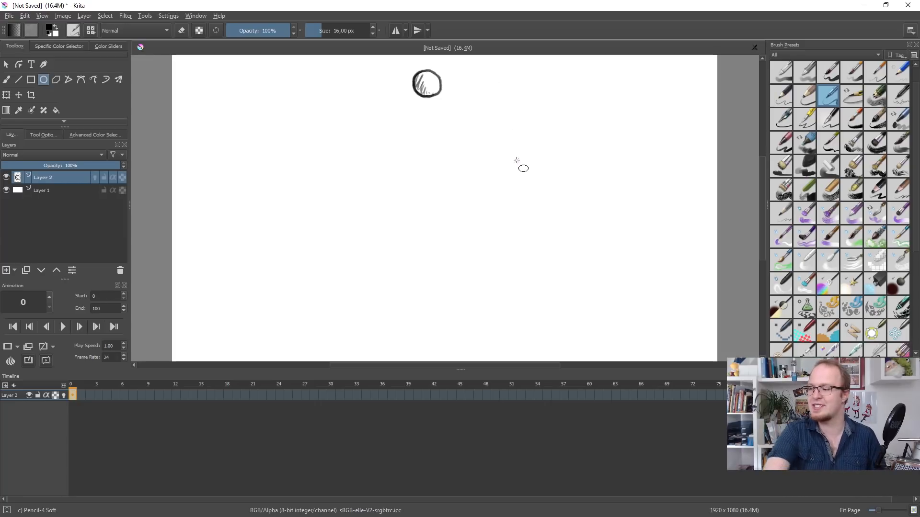
Draw an even circle beside the shaded ball with the Ellipse tool, and undo both drawings
{"action": "mouse_move", "coordinate": [479, 75]}
{"action": "left_mouse_down"}
{"action": "mouse_move", "coordinate": [506, 103]}
{"action": "mouse_move", "coordinate": [528, 100]}
{"action": "mouse_move", "coordinate": [517, 100]}
{"action": "mouse_move", "coordinate": [516, 111]}
{"action": "left_mouse_up"}
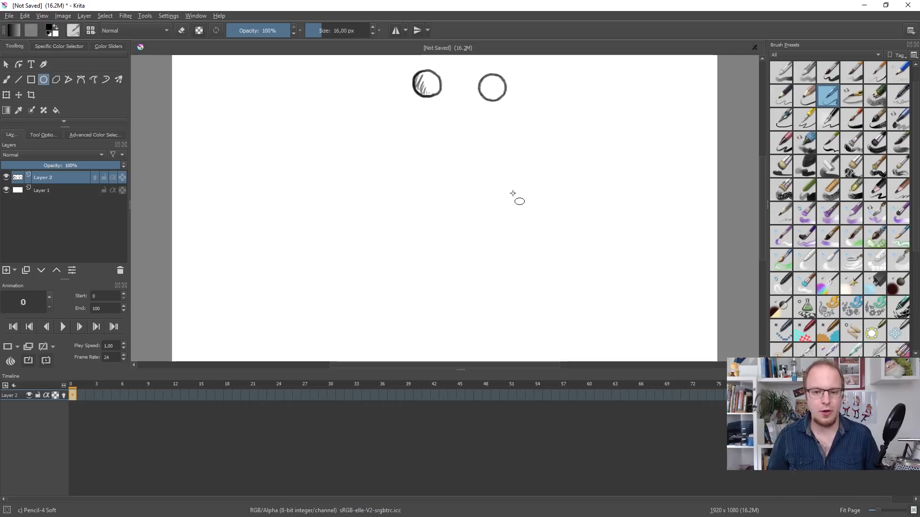
{"action": "key", "text": "ctrl+z"}
{"action": "key", "text": "ctrl+z"}
{"action": "key", "text": "ctrl+z"}
{"action": "key", "text": "ctrl+z"}
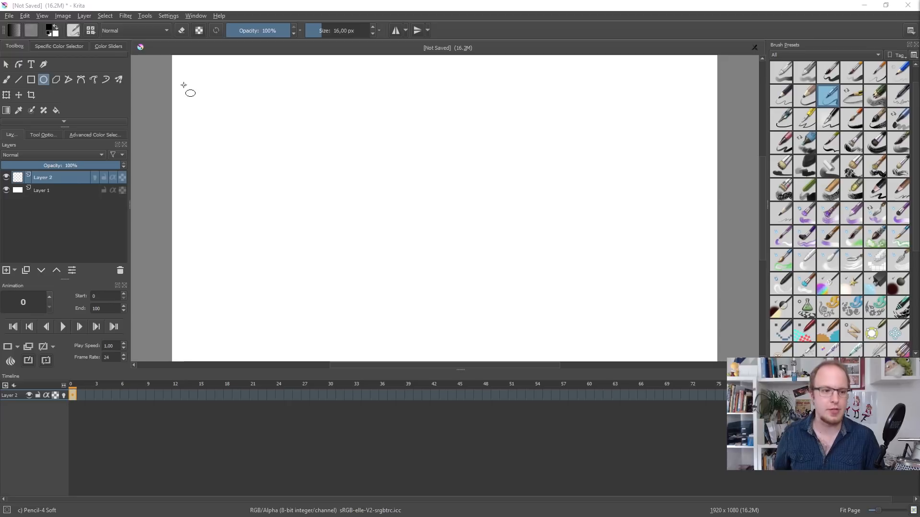
Draw a vertical column of short, roughly evenly spaced dashes down the canvas with the freehand brush
{"action": "left_click", "coordinate": [6, 65]}
{"action": "left_click", "coordinate": [6, 79]}
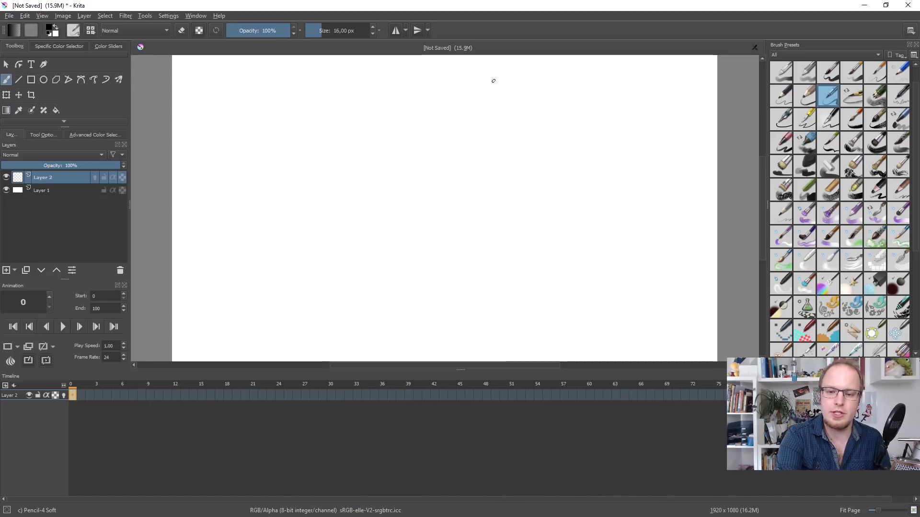
{"action": "left_click_drag", "start_coordinate": [496, 73], "coordinate": [504, 73]}
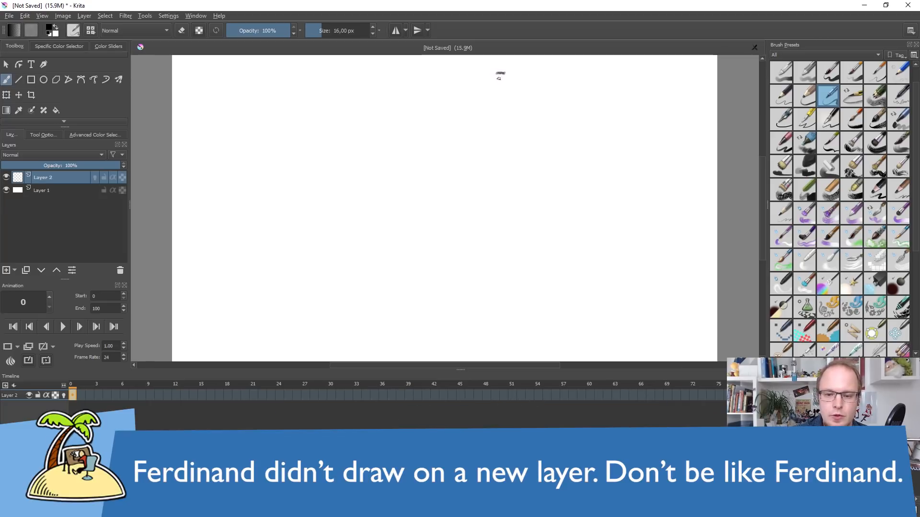
{"action": "left_click_drag", "start_coordinate": [499, 78], "coordinate": [496, 355]}
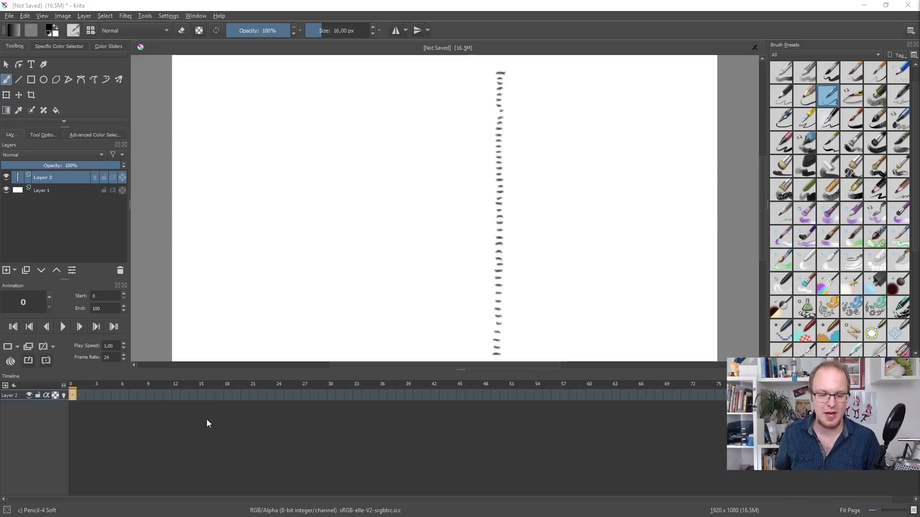
Select frame 12 of Layer 2 in the timeline and highlight the animation's frame rate value
{"action": "left_click_drag", "start_coordinate": [150, 396], "coordinate": [178, 395]}
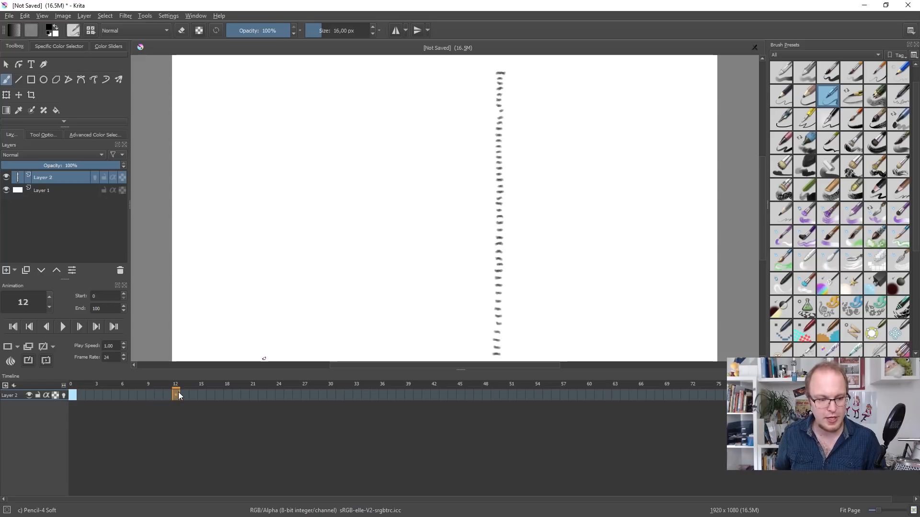
{"action": "left_click_drag", "start_coordinate": [111, 357], "coordinate": [94, 357]}
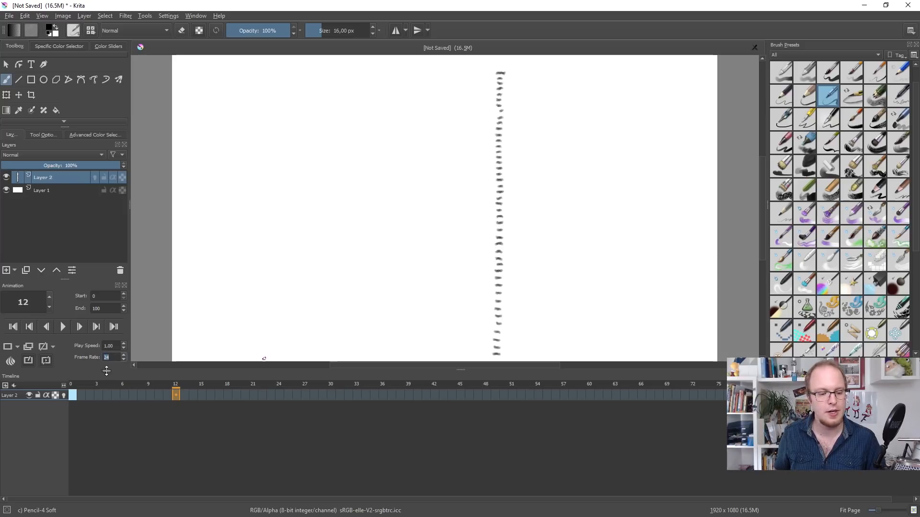
Scrub the timeline from frame 12 back to frame 0 and set the animation's start frame to 1
{"action": "left_click", "coordinate": [175, 399]}
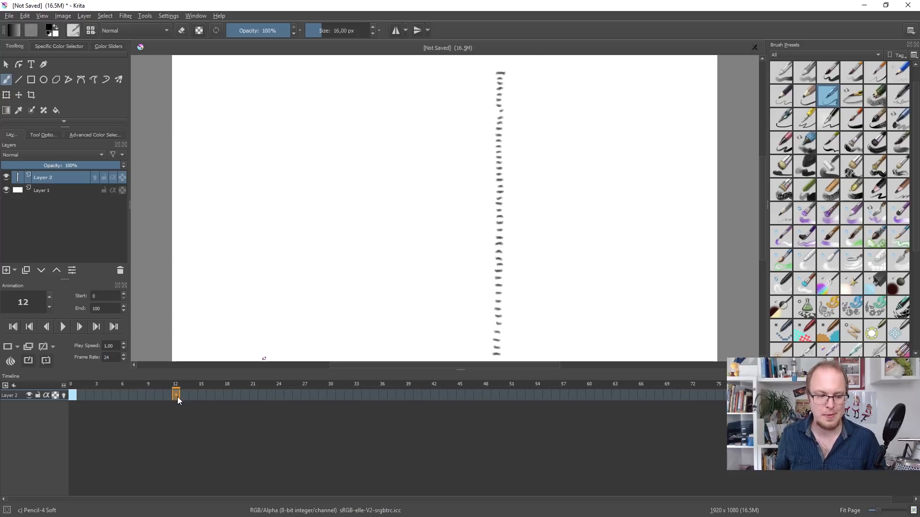
{"action": "left_click_drag", "start_coordinate": [177, 396], "coordinate": [71, 395]}
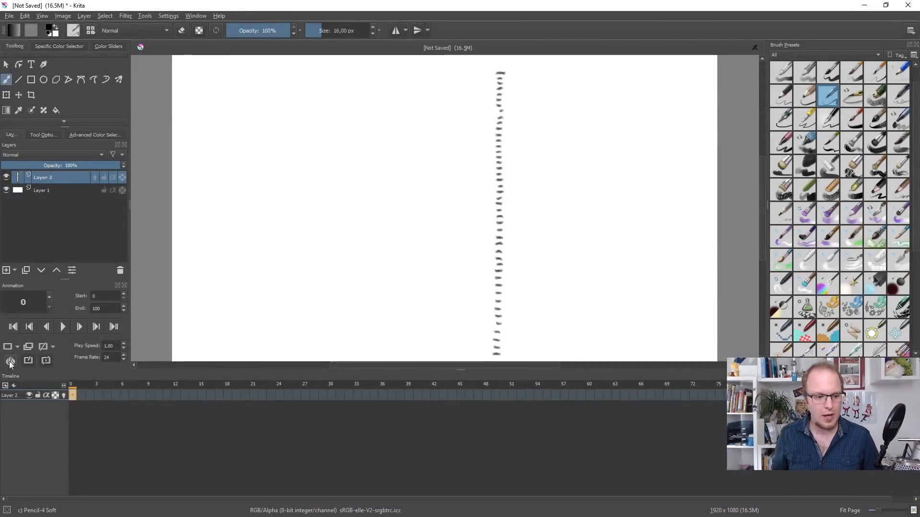
{"action": "left_click", "coordinate": [96, 297]}
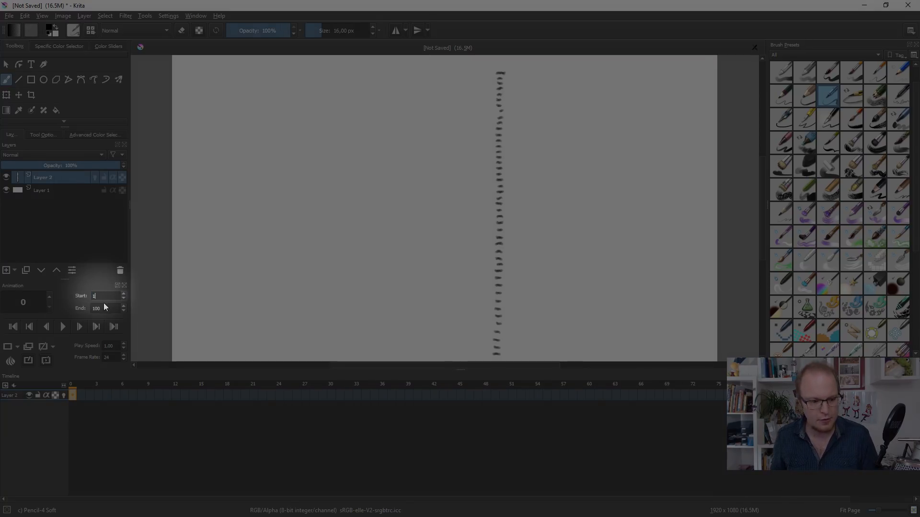
{"action": "left_click", "coordinate": [105, 307]}
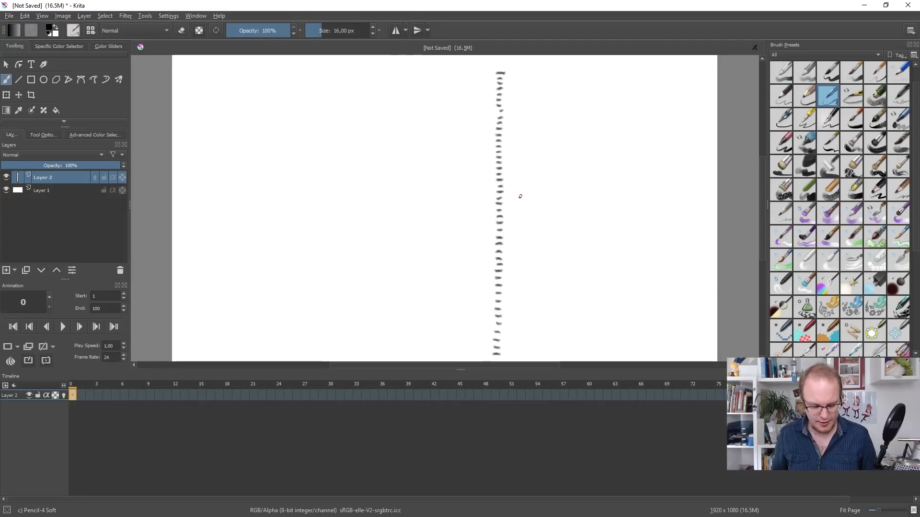
Cut the dashed spacing guide from Layer 2, paste it onto its own new layer, and check that layer's frames in the timeline
{"action": "key", "text": "ctrl+a"}
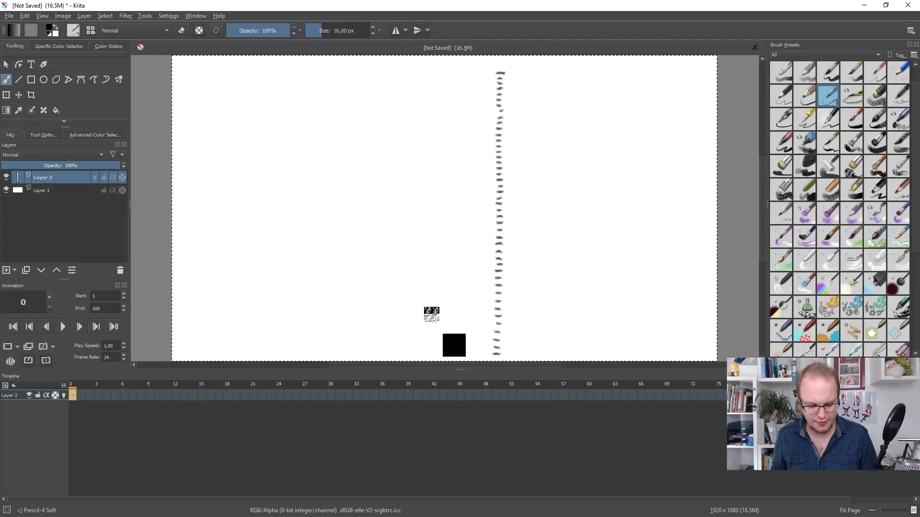
{"action": "key", "text": "ctrl+x"}
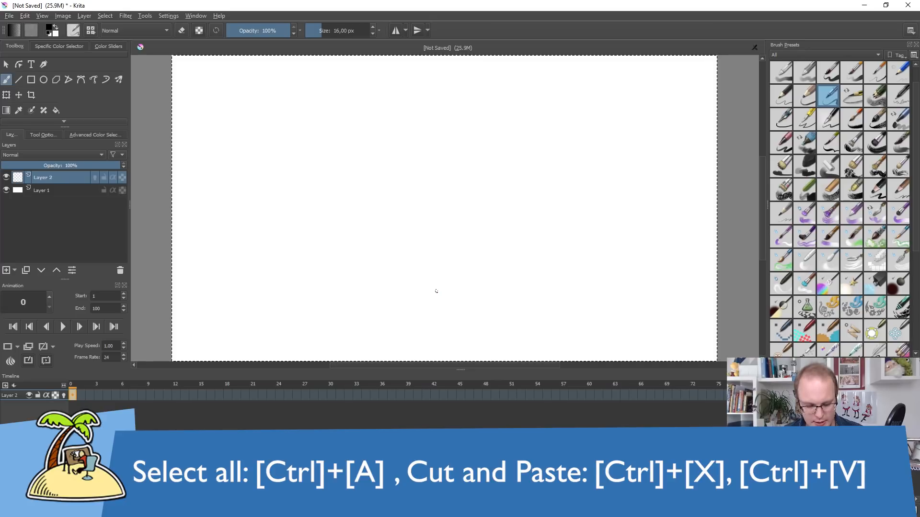
{"action": "key", "text": "ctrl+v"}
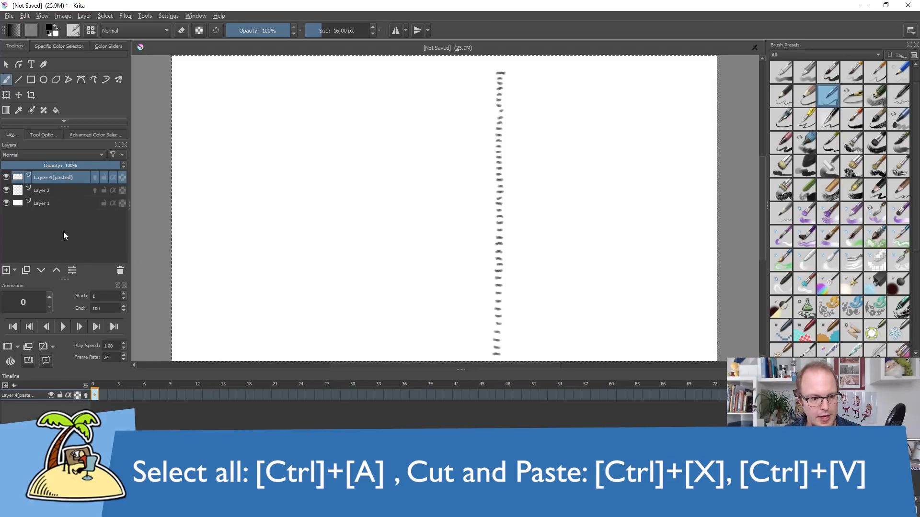
{"action": "left_click", "coordinate": [139, 395]}
{"action": "left_click", "coordinate": [185, 395]}
{"action": "left_click", "coordinate": [96, 395]}
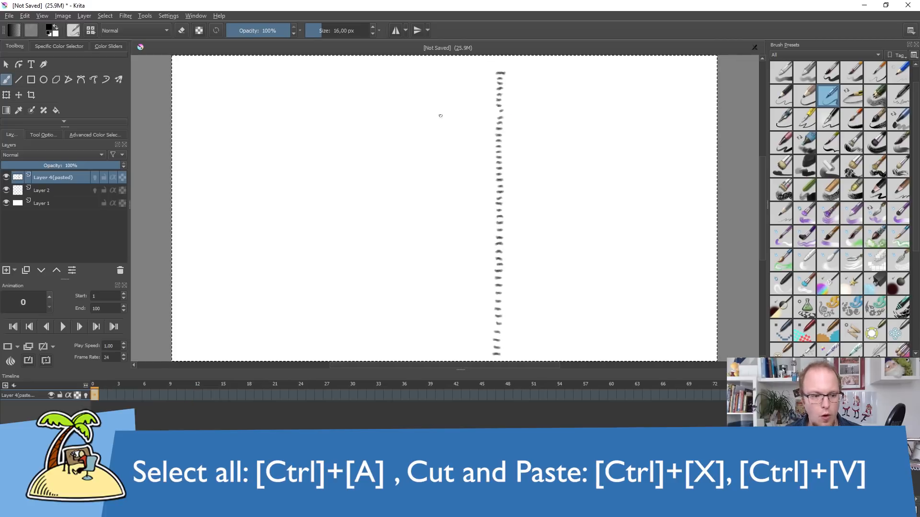
Select Layer 2 and go through its timeline frames, pointing out the first frames and the frame rate
{"action": "left_click", "coordinate": [46, 191]}
{"action": "left_click", "coordinate": [125, 395]}
{"action": "left_click", "coordinate": [159, 394]}
{"action": "left_click", "coordinate": [185, 394]}
{"action": "left_click", "coordinate": [79, 395]}
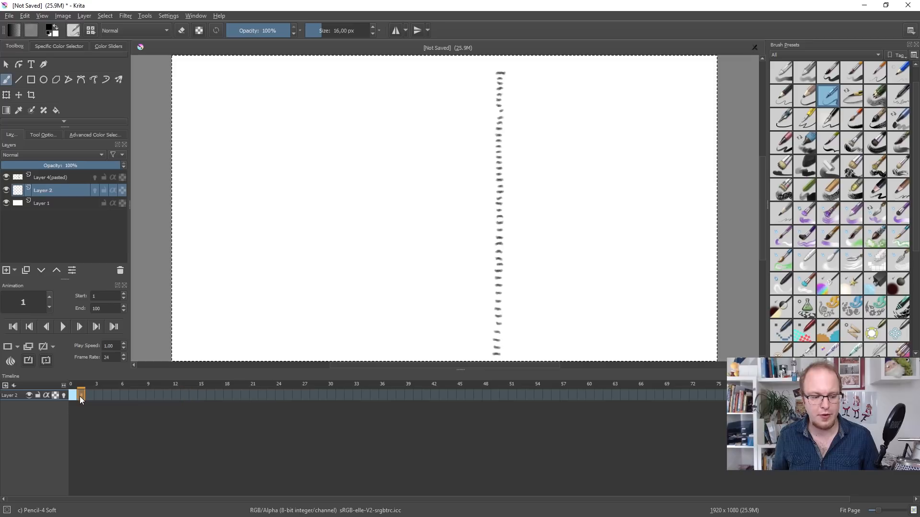
{"action": "left_click", "coordinate": [90, 395]}
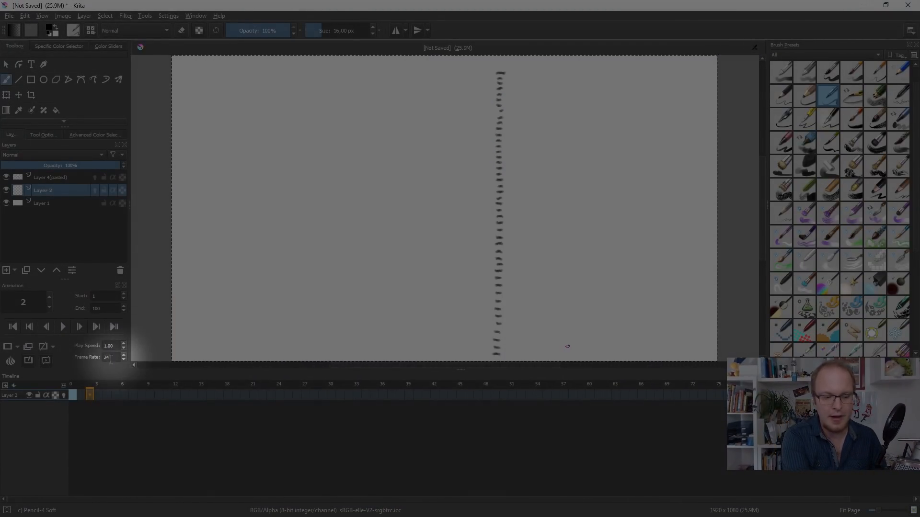
{"action": "left_click_drag", "start_coordinate": [111, 358], "coordinate": [97, 358]}
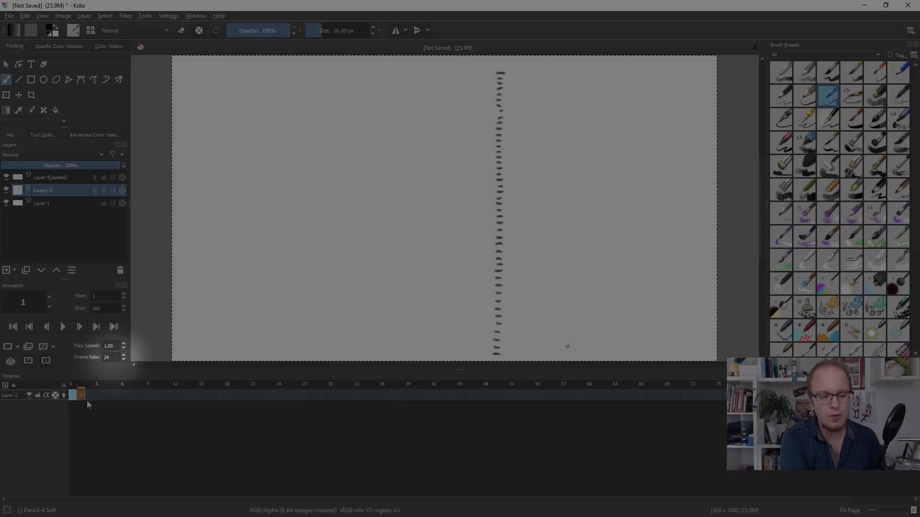
{"action": "left_click_drag", "start_coordinate": [89, 395], "coordinate": [168, 401]}
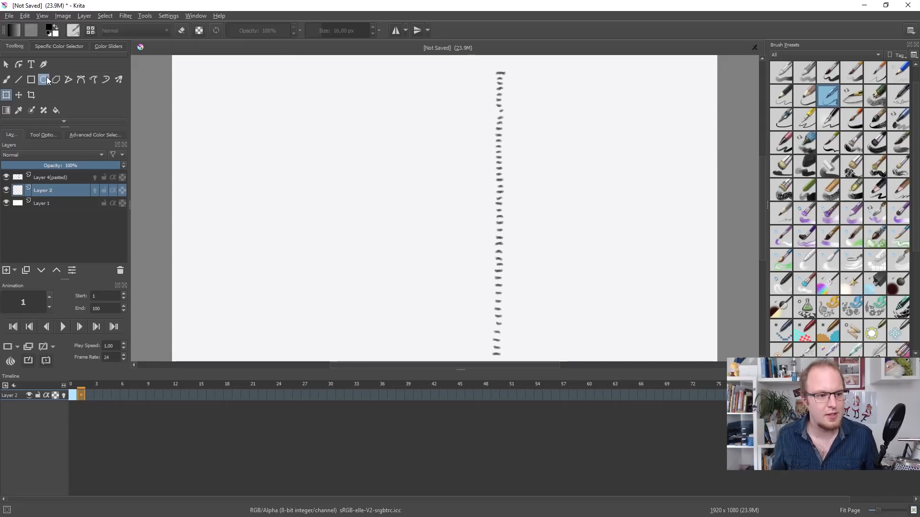
Draw a small circle beside the guide's uppermost dash on frame 1 of Layer 2 and nudge it slightly with the Transform tool
{"action": "left_click", "coordinate": [46, 78]}
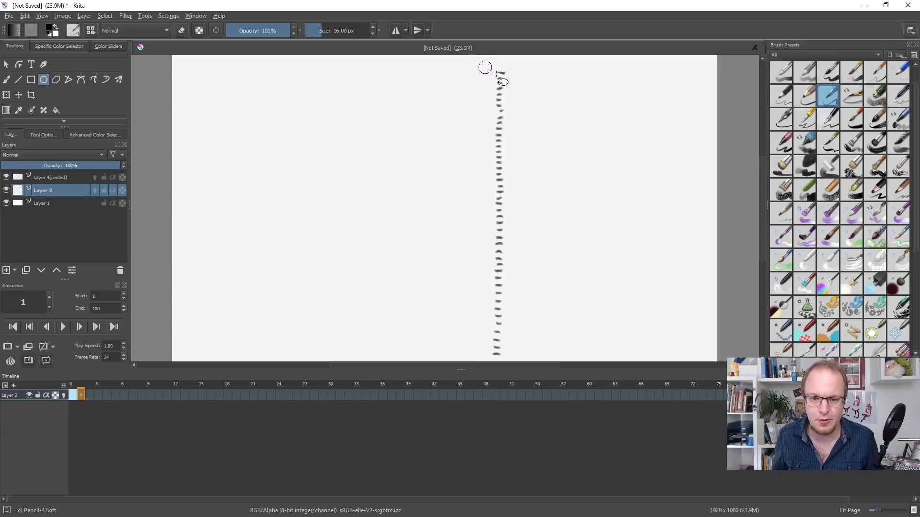
{"action": "left_click_drag", "start_coordinate": [498, 74], "coordinate": [493, 74]}
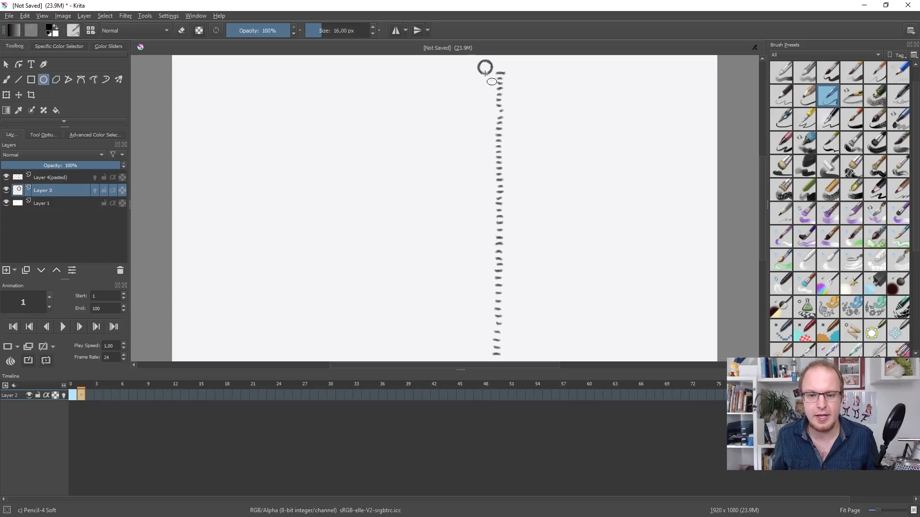
{"action": "left_click", "coordinate": [6, 63]}
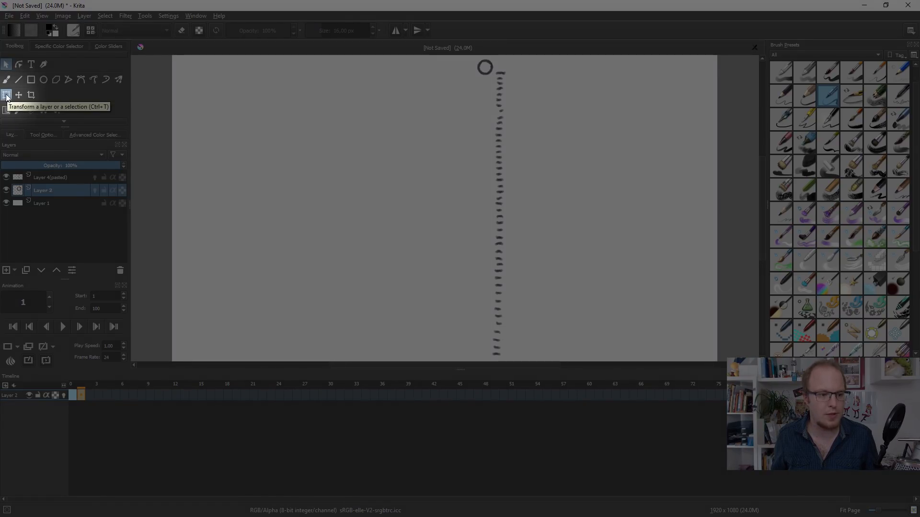
{"action": "left_click", "coordinate": [6, 96]}
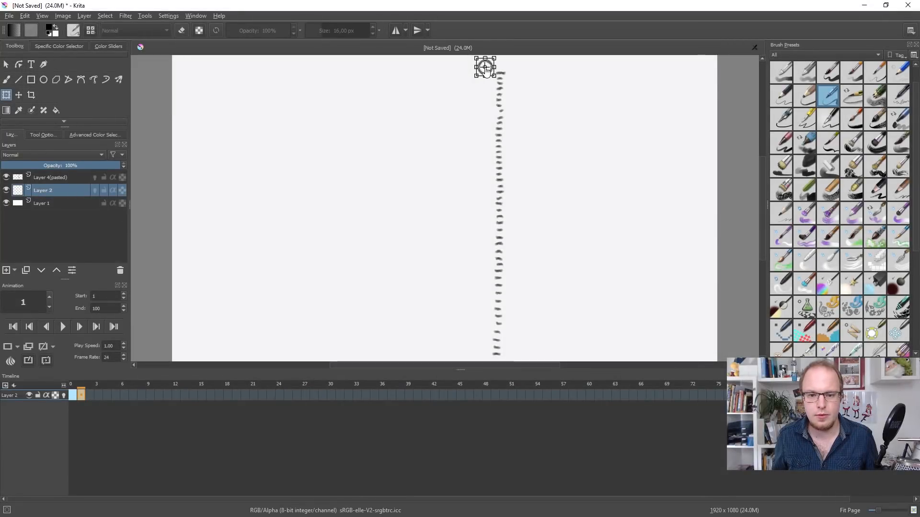
{"action": "left_click_drag", "start_coordinate": [485, 69], "coordinate": [488, 69]}
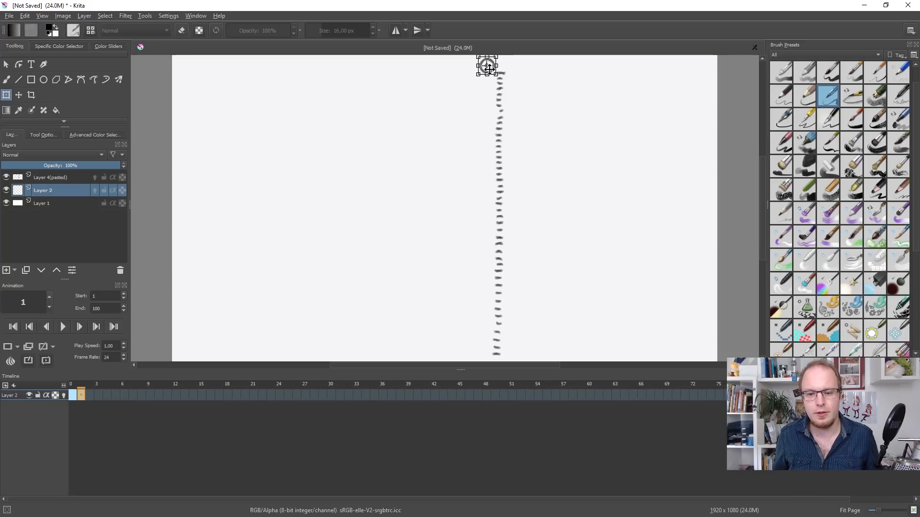
{"action": "left_click", "coordinate": [7, 66]}
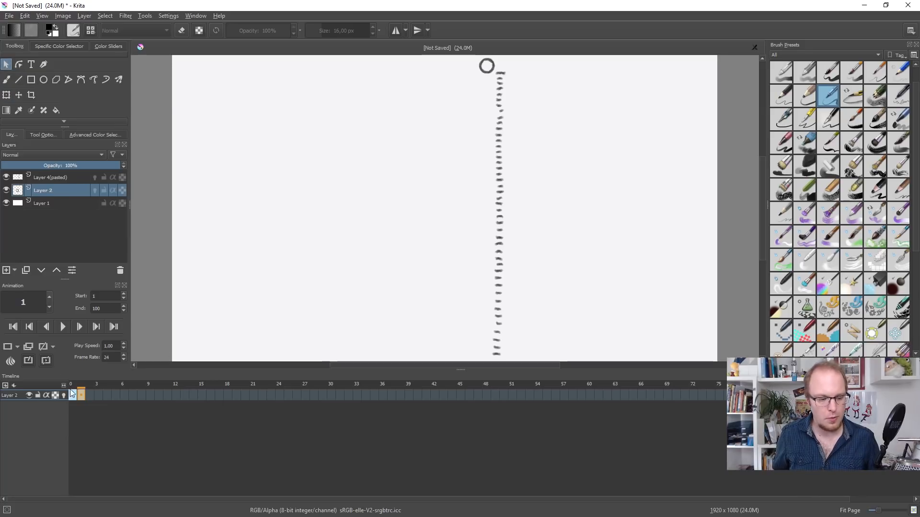
Add a new blank frame at frame 3 of Layer 2
{"action": "left_click", "coordinate": [91, 395]}
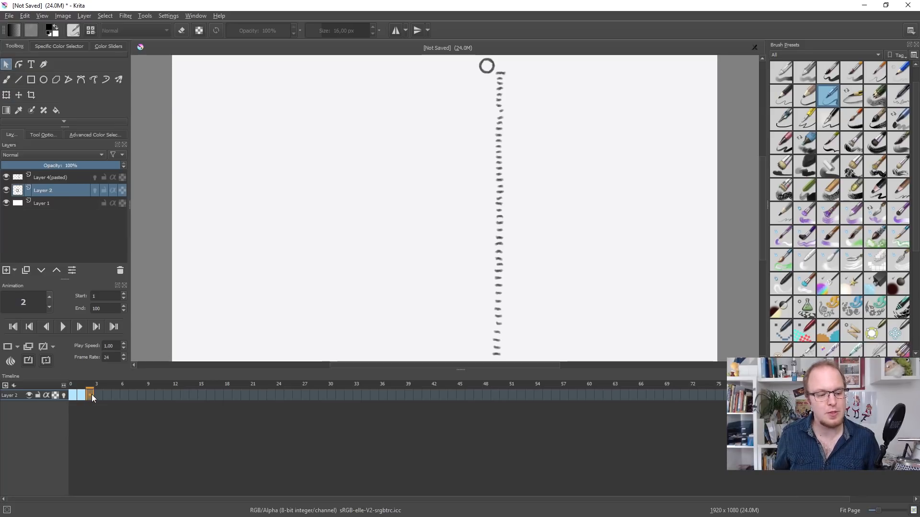
{"action": "left_click", "coordinate": [80, 396]}
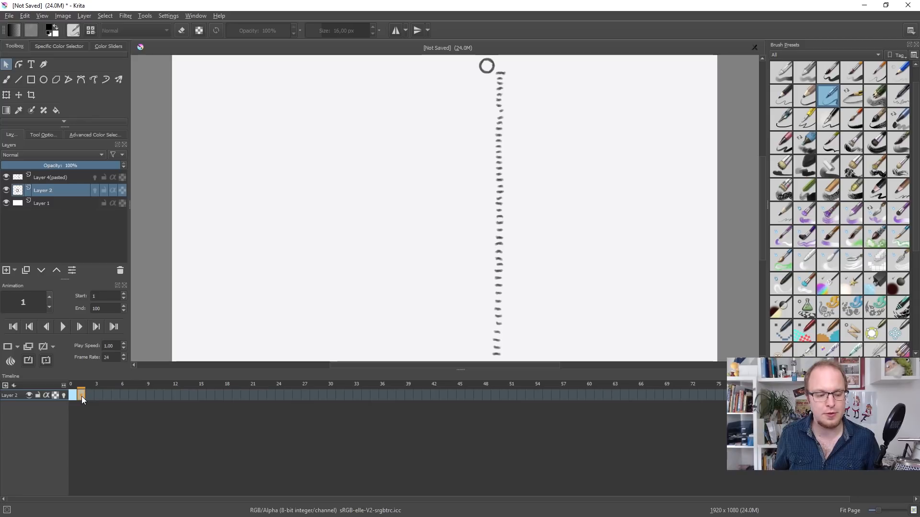
{"action": "left_click", "coordinate": [97, 393]}
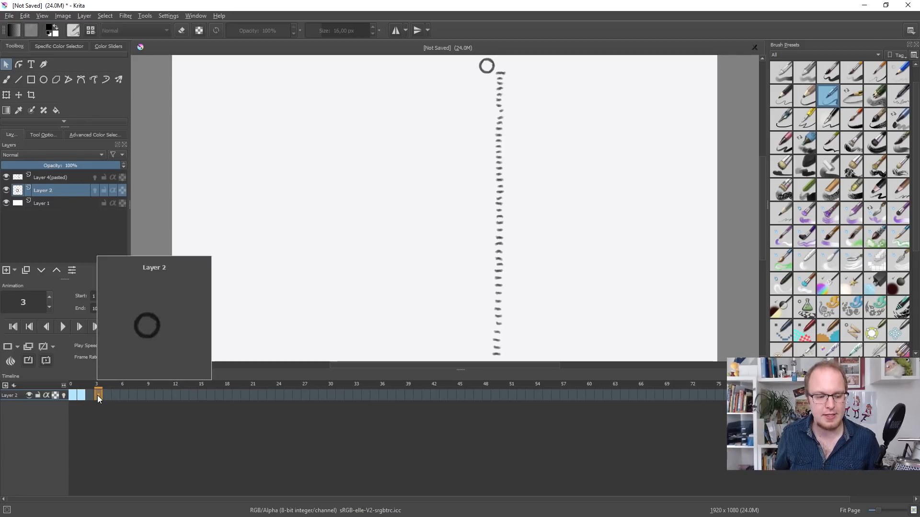
{"action": "right_click", "coordinate": [96, 395]}
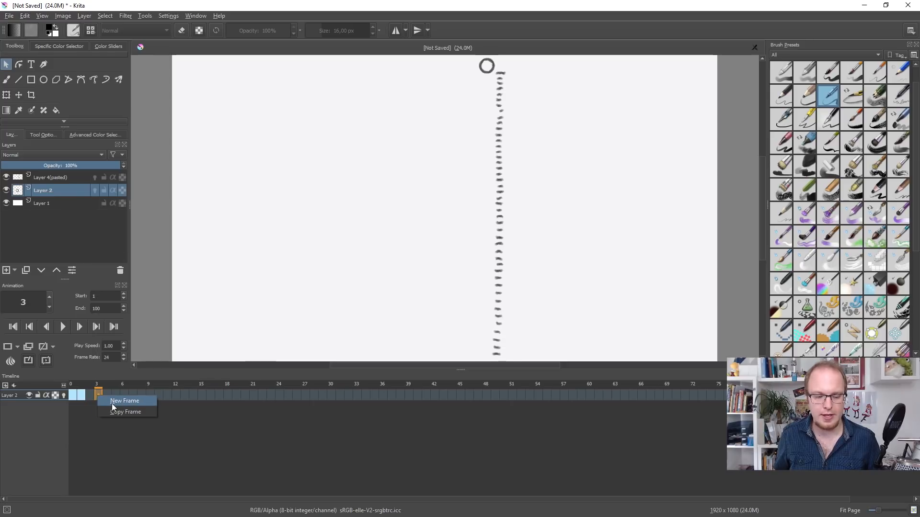
{"action": "left_click", "coordinate": [111, 404]}
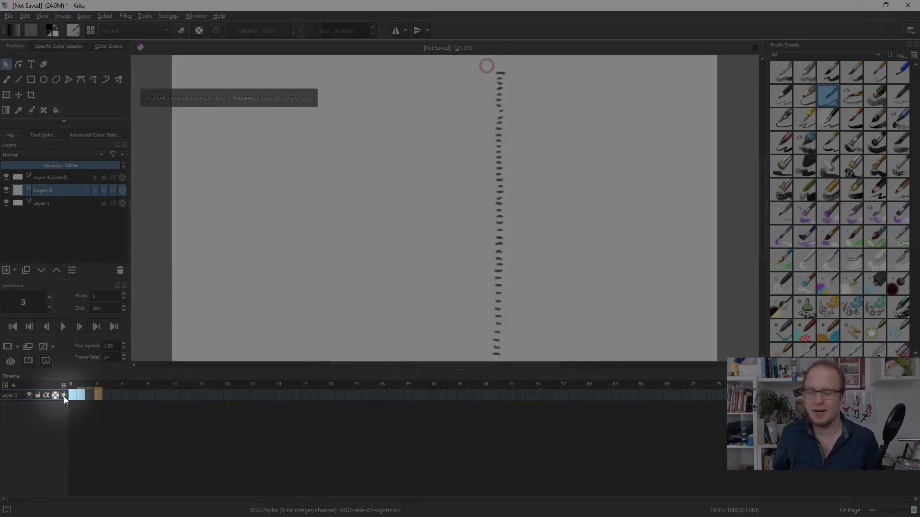
Turn on onion skins for Layer 2, look over the onion skin settings, and close them
{"action": "left_click", "coordinate": [64, 395]}
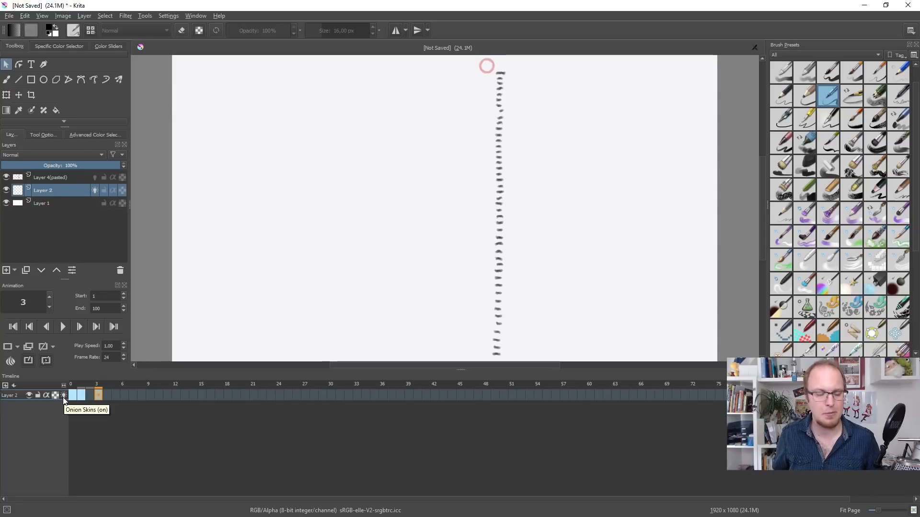
{"action": "left_click", "coordinate": [476, 71]}
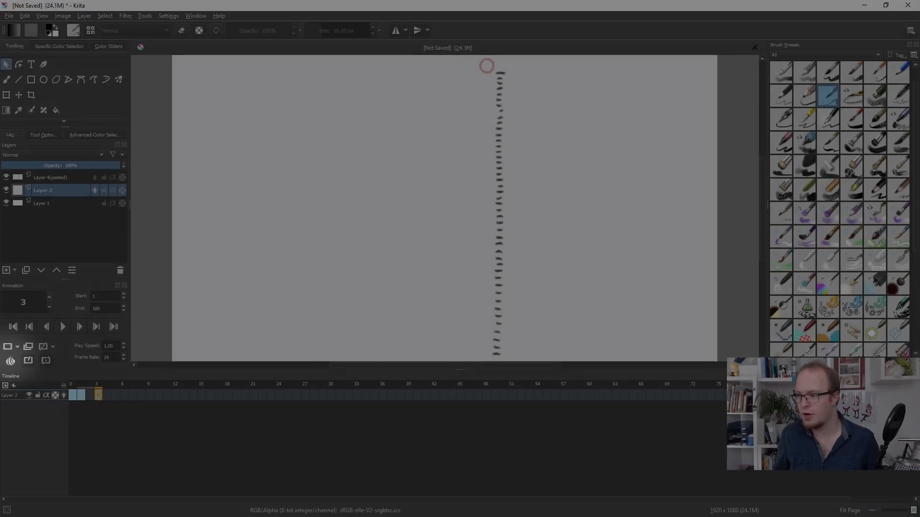
{"action": "left_click", "coordinate": [10, 361]}
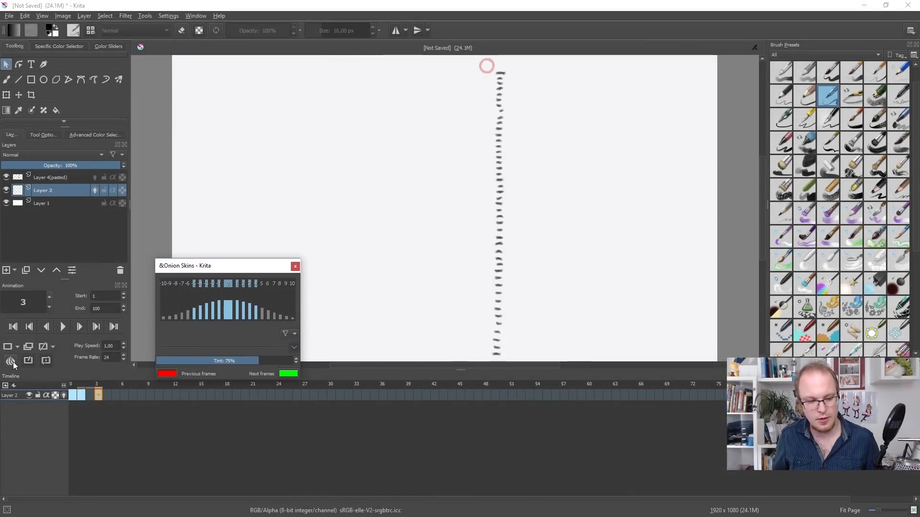
{"action": "left_click_drag", "start_coordinate": [201, 267], "coordinate": [149, 261]}
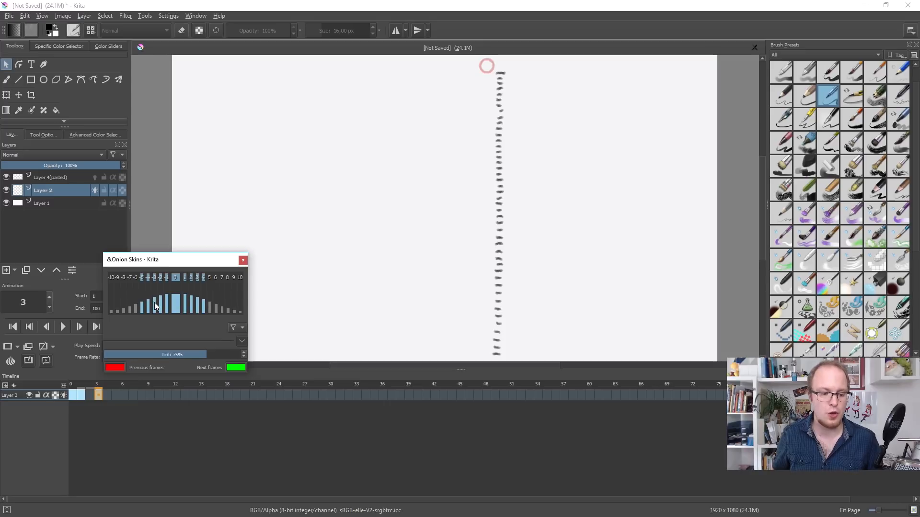
{"action": "left_click", "coordinate": [242, 260]}
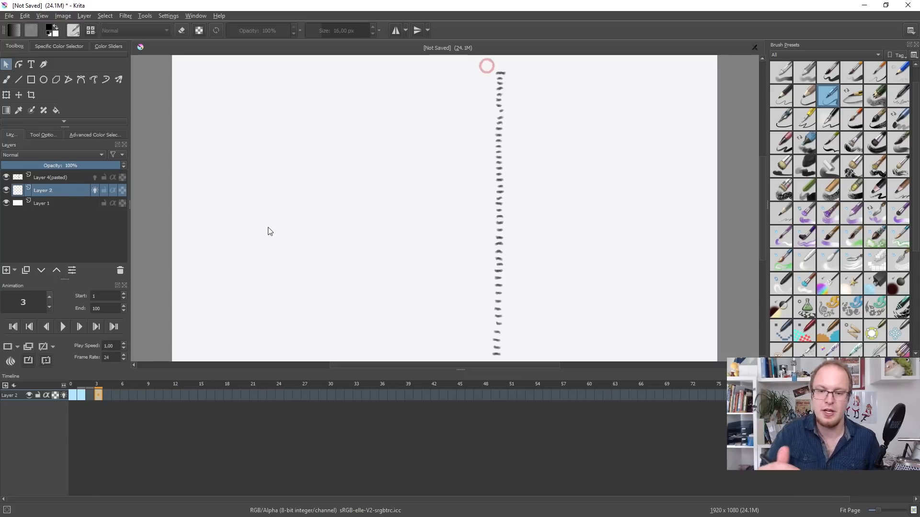
Try to sketch the ball freehand slightly lower on frame 3, and undo the sketch along with the blank frame
{"action": "left_click", "coordinate": [6, 79]}
{"action": "left_click_drag", "start_coordinate": [484, 73], "coordinate": [490, 64]}
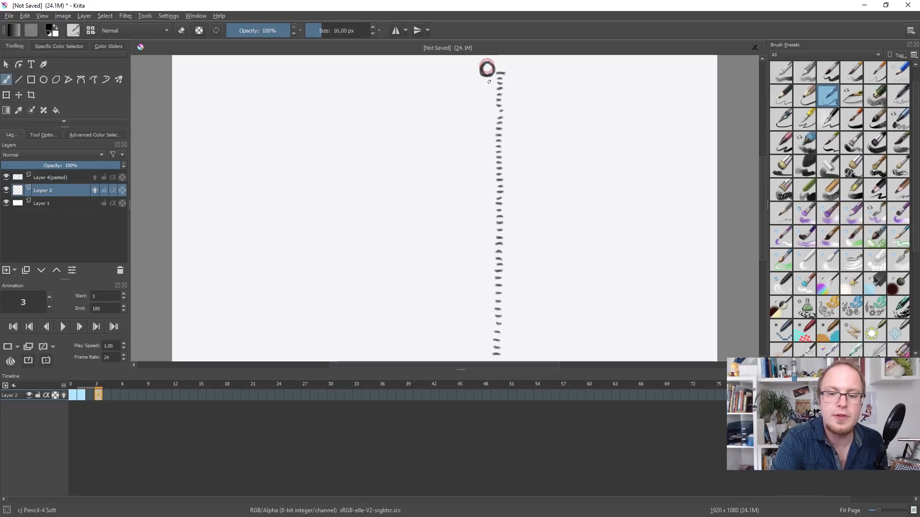
{"action": "key", "text": "ctrl+z"}
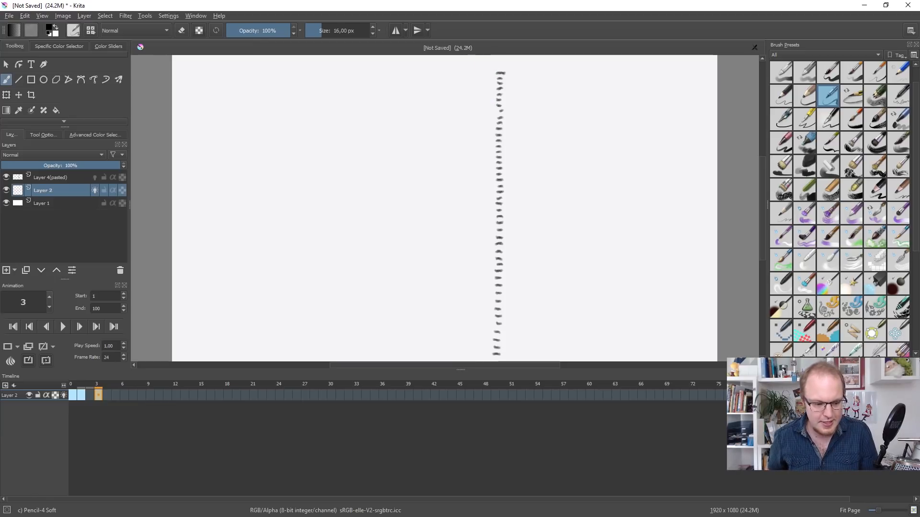
{"action": "key", "text": "ctrl+shift+z"}
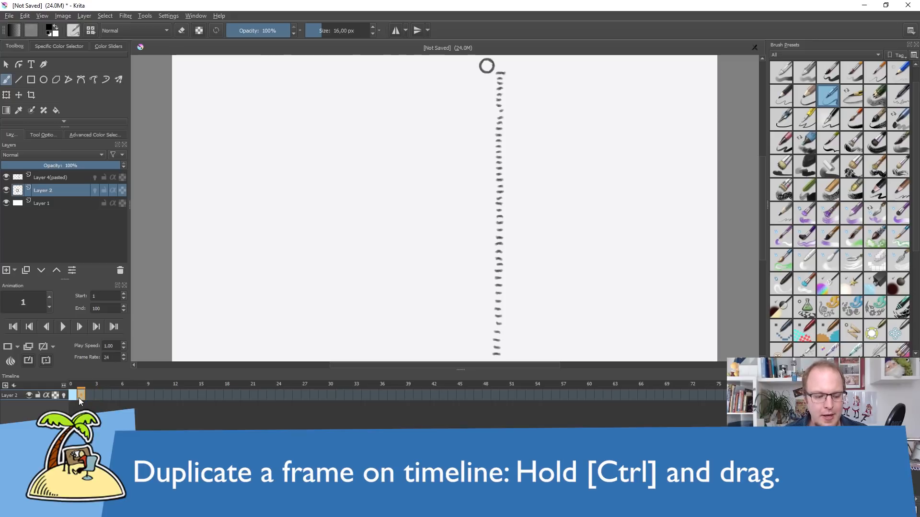
Duplicate Layer 2's frame 1 onto frame 3, compare the two frames, and move the copied circle slightly down with the Transform tool
{"action": "left_click_drag", "start_coordinate": [81, 396], "coordinate": [97, 394], "text": "ctrl"}
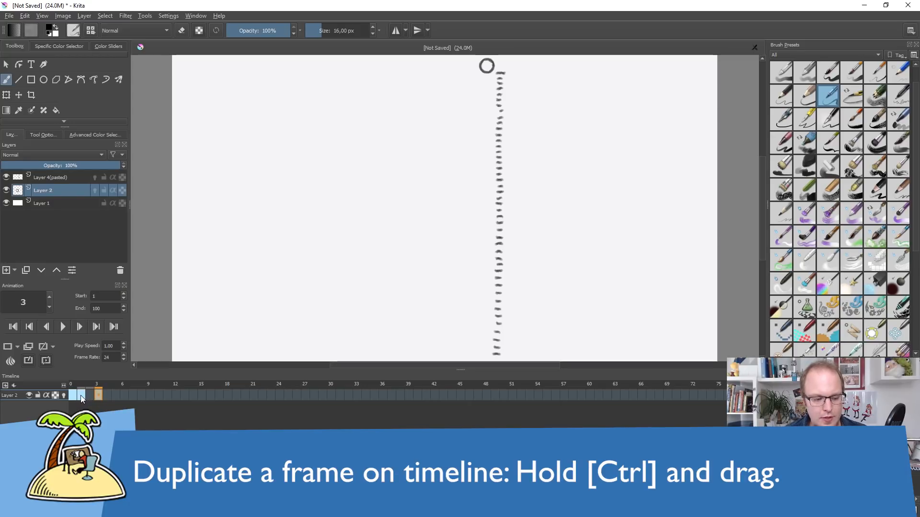
{"action": "left_click", "coordinate": [100, 397]}
{"action": "left_click", "coordinate": [82, 397]}
{"action": "left_click", "coordinate": [100, 397]}
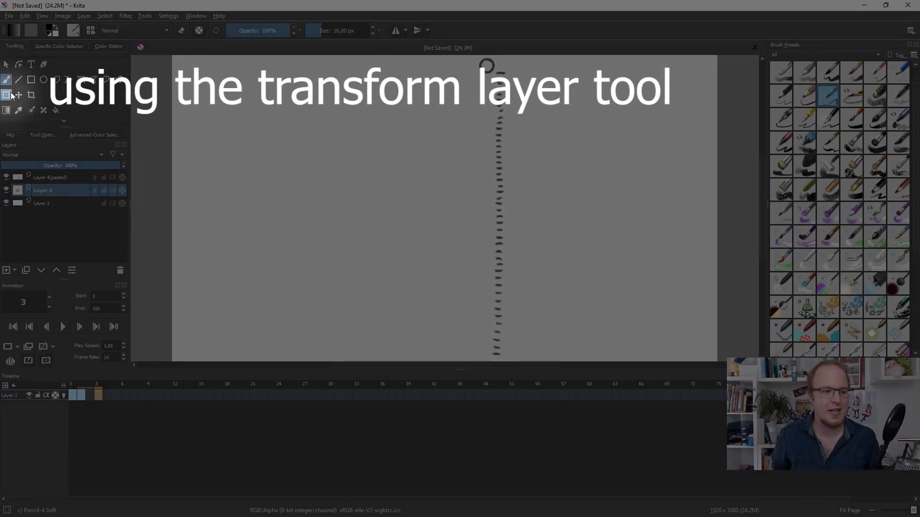
{"action": "left_click", "coordinate": [9, 98]}
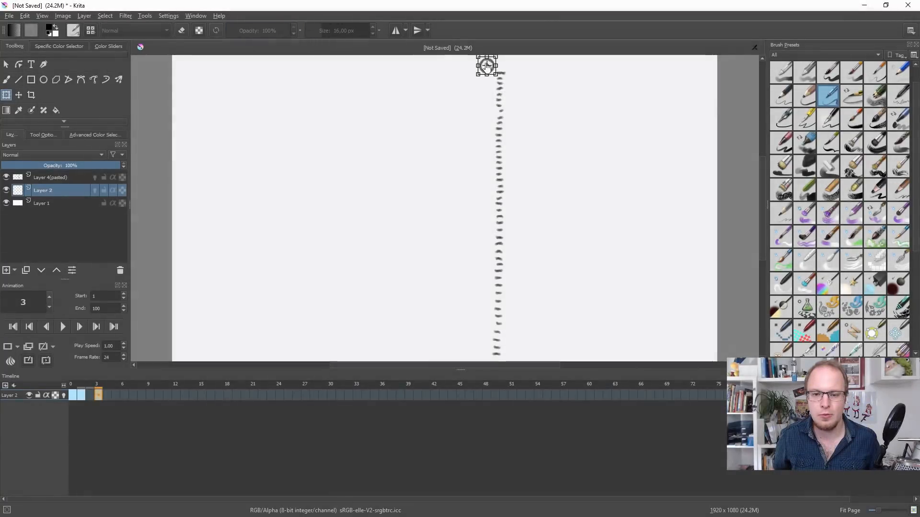
{"action": "left_click_drag", "start_coordinate": [487, 66], "coordinate": [483, 70]}
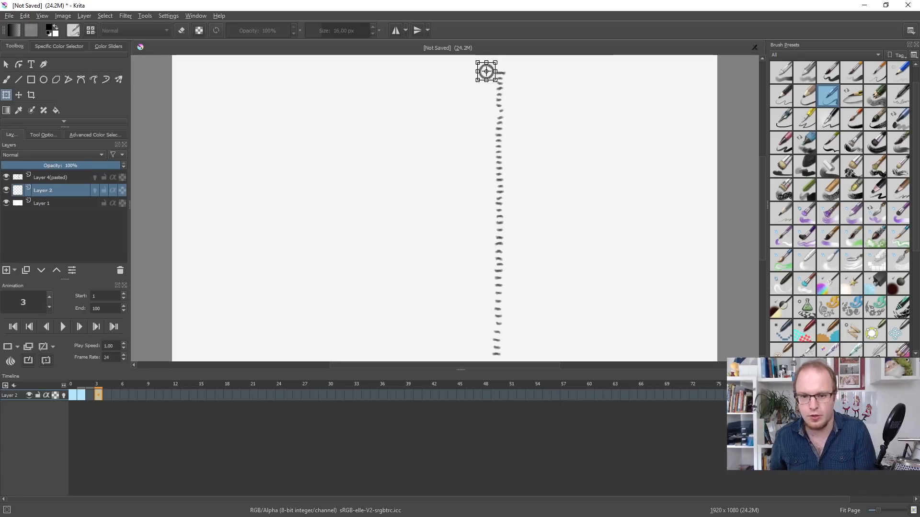
On frame 3 of the pasted guide layer, brush the first two spacing intervals beside the dashes and label them 1 and 3
{"action": "key", "text": "Left"}
{"action": "left_click", "coordinate": [99, 397]}
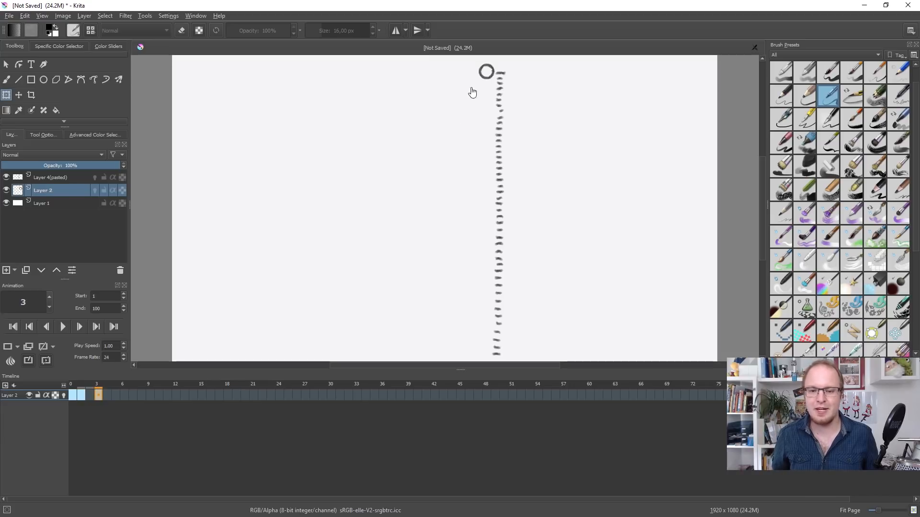
{"action": "left_click", "coordinate": [6, 64]}
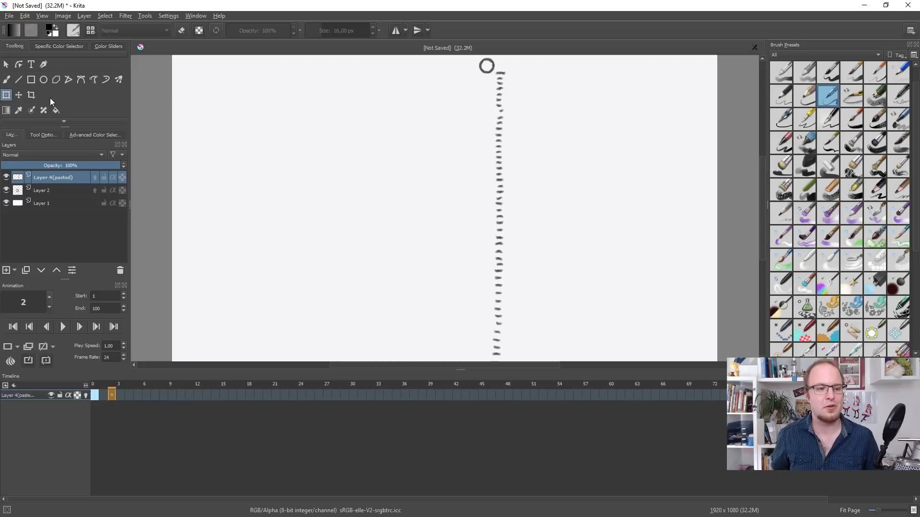
{"action": "left_click", "coordinate": [7, 80]}
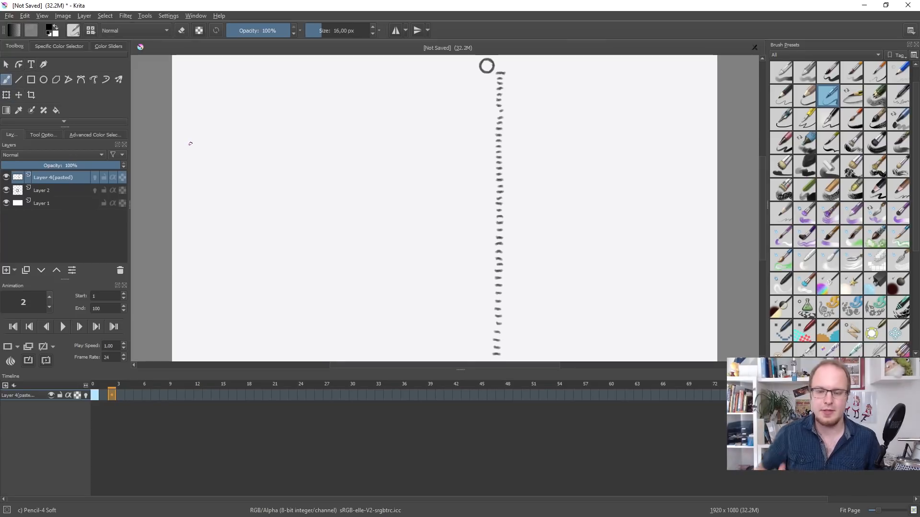
{"action": "left_click", "coordinate": [121, 395]}
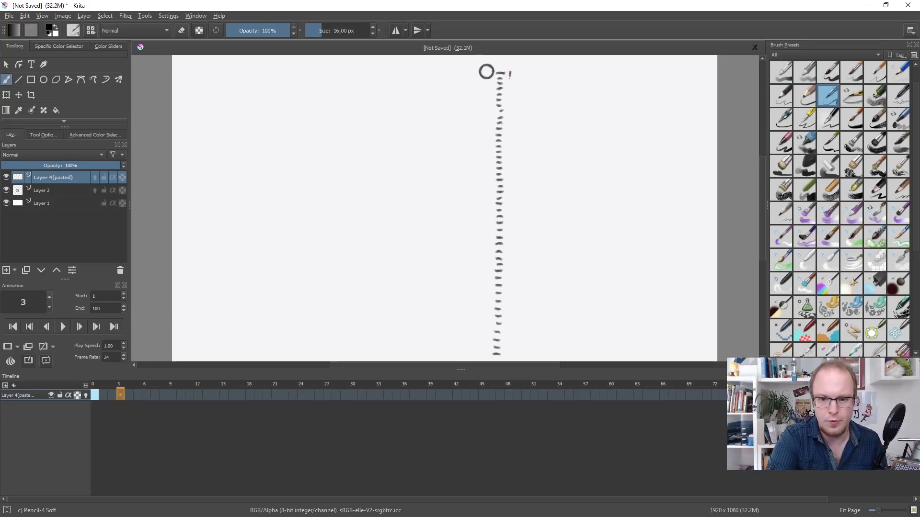
{"action": "left_click_drag", "start_coordinate": [510, 72], "coordinate": [510, 76]}
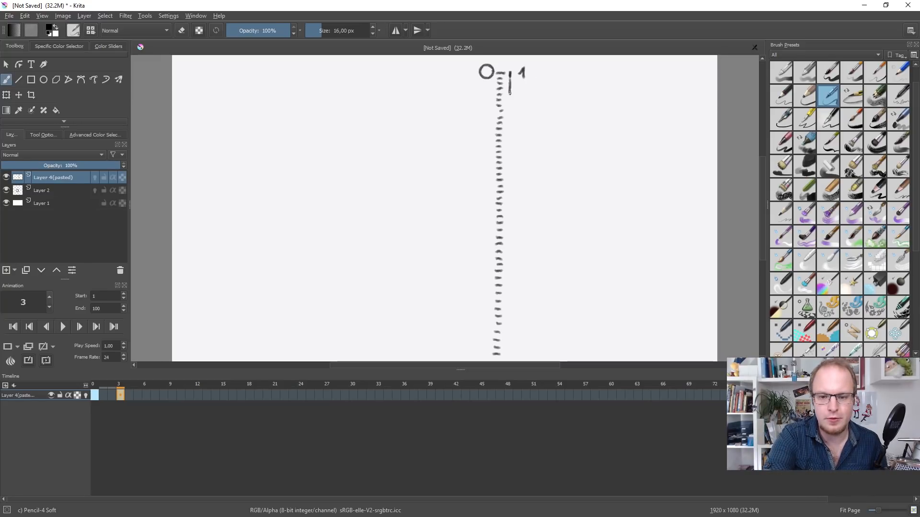
{"action": "left_click_drag", "start_coordinate": [521, 81], "coordinate": [523, 88]}
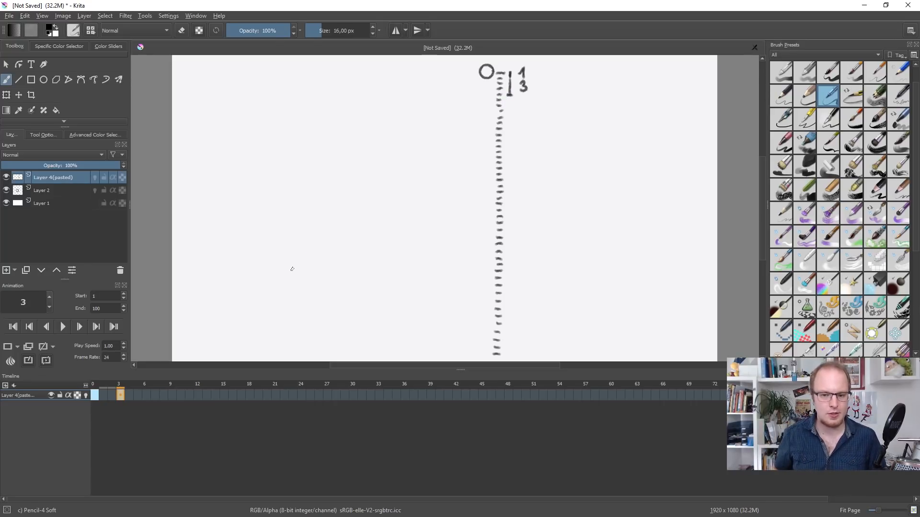
Duplicate Layer 2's frame 3 onto frame 5 and move the circle down to the end of the interval labelled 3
{"action": "left_click", "coordinate": [42, 190]}
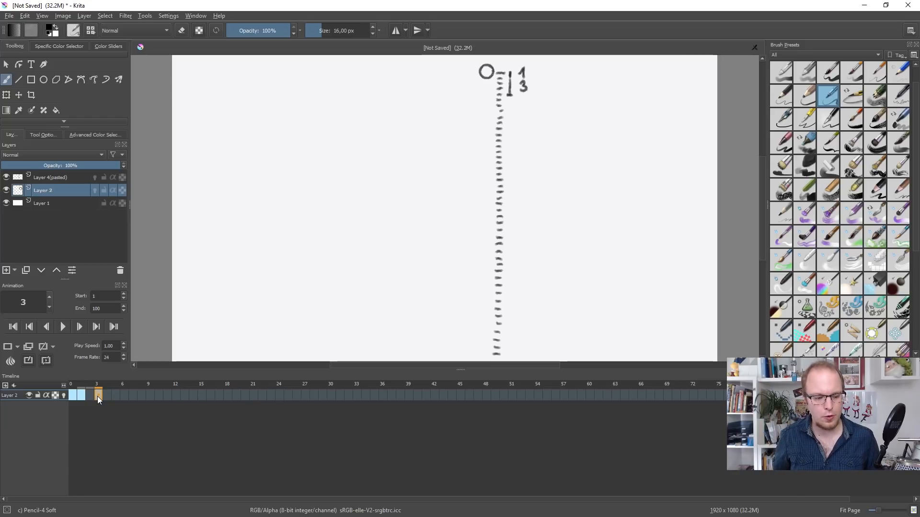
{"action": "left_click_drag", "start_coordinate": [99, 396], "coordinate": [115, 396]}
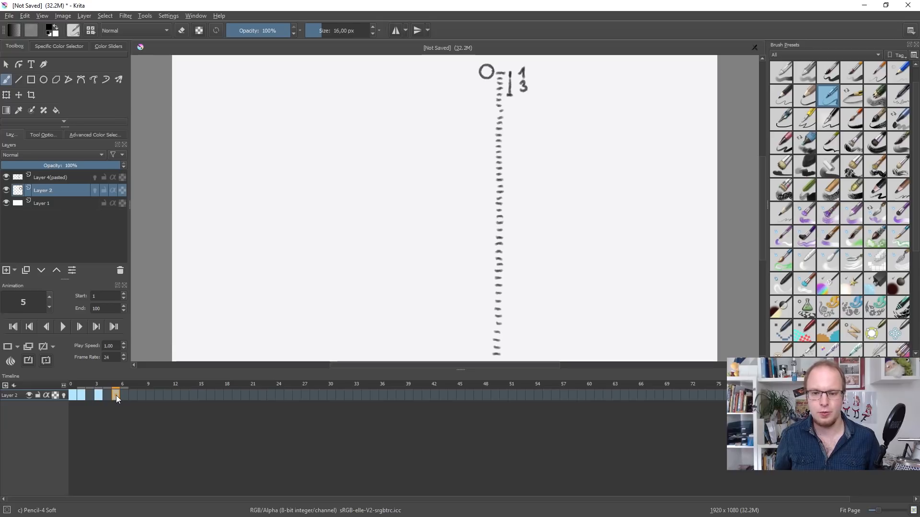
{"action": "left_click", "coordinate": [7, 99]}
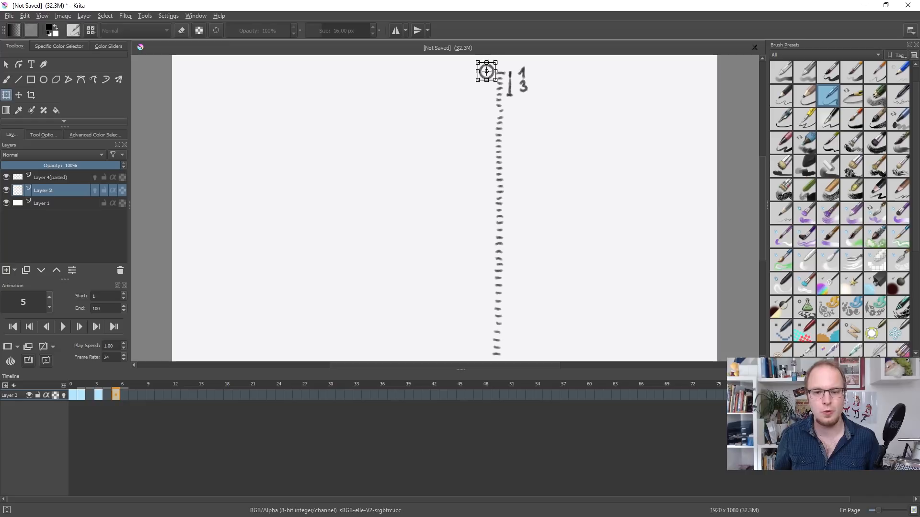
{"action": "left_click_drag", "start_coordinate": [488, 72], "coordinate": [488, 90]}
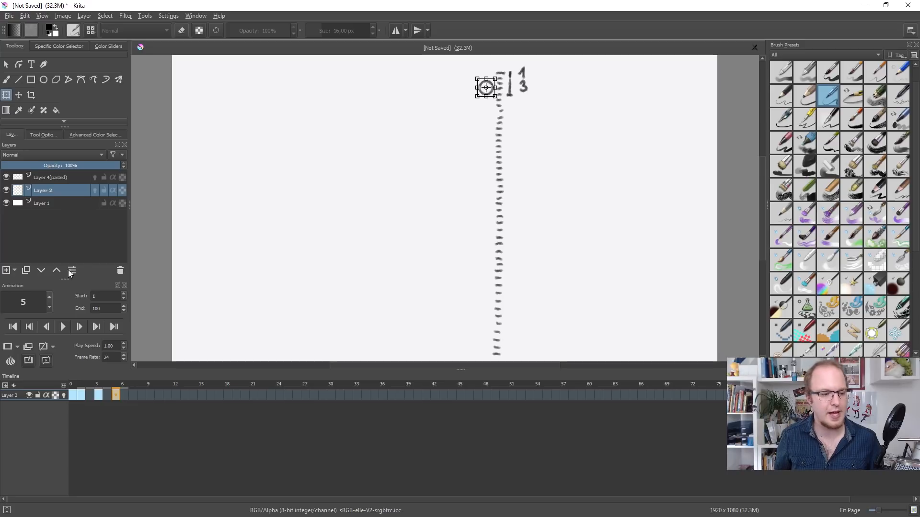
Turn on onion skins for Layer 2
{"action": "left_click", "coordinate": [10, 361]}
{"action": "left_click", "coordinate": [10, 362]}
{"action": "left_click", "coordinate": [63, 395]}
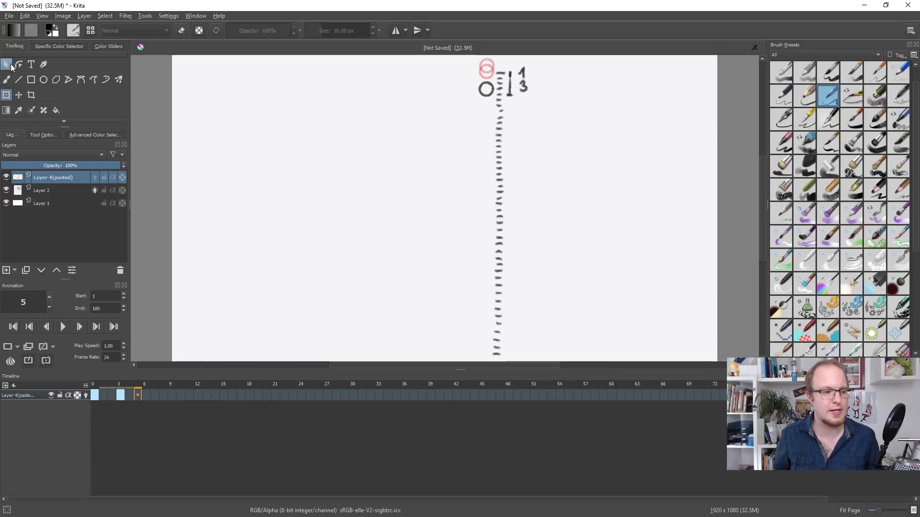
On frame 5 of the pasted guide layer, brush the next, longer interval beside the dashes and label it 5
{"action": "left_click", "coordinate": [11, 67]}
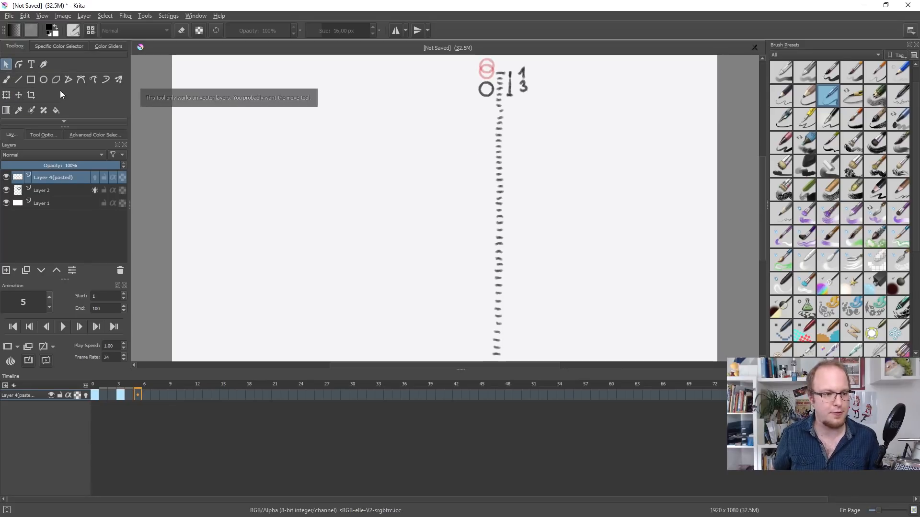
{"action": "left_click", "coordinate": [7, 79]}
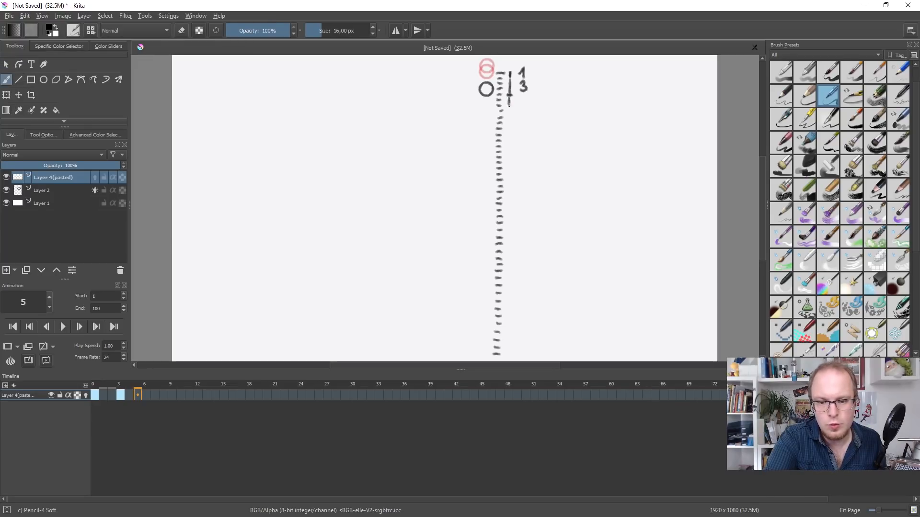
{"action": "left_click_drag", "start_coordinate": [508, 110], "coordinate": [509, 121]}
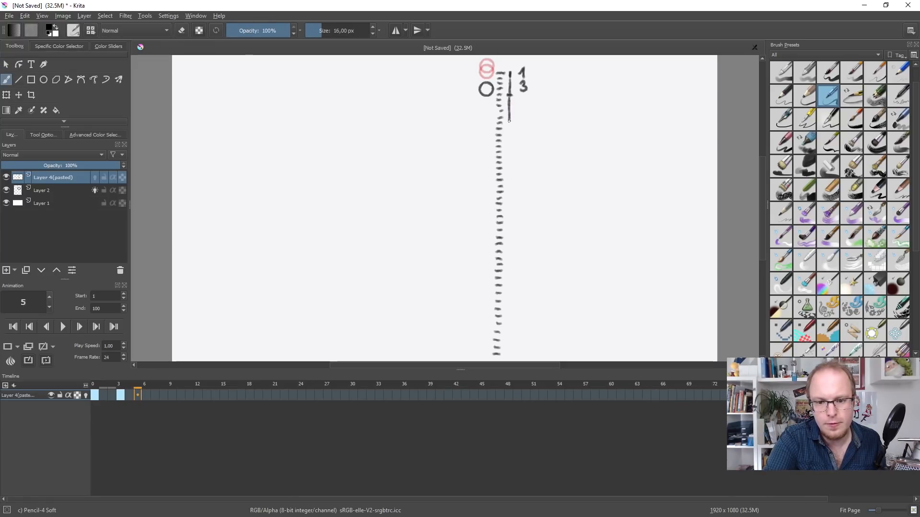
{"action": "left_click", "coordinate": [508, 122]}
{"action": "left_click", "coordinate": [510, 122]}
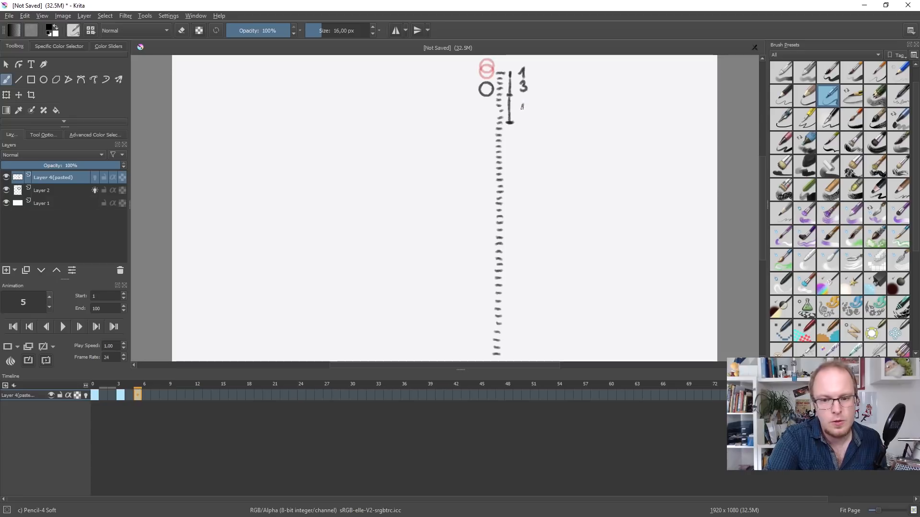
{"action": "left_click_drag", "start_coordinate": [521, 102], "coordinate": [530, 101]}
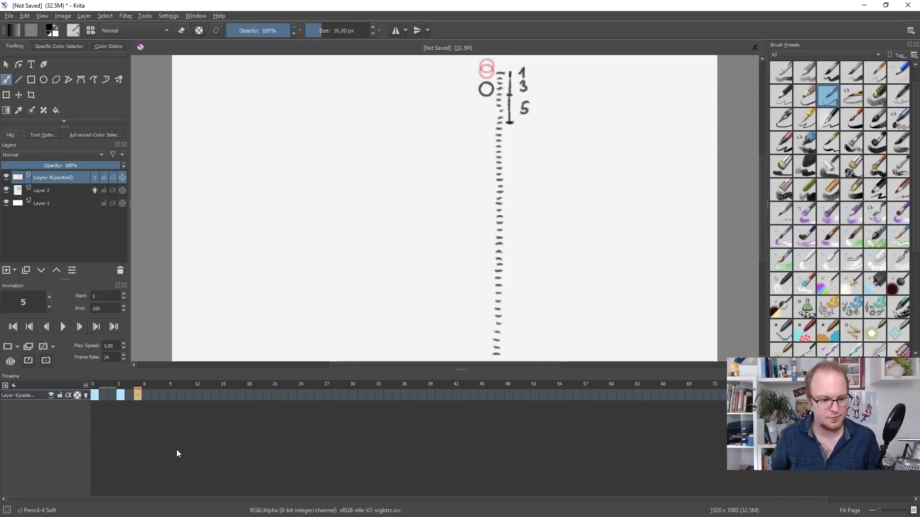
Duplicate Layer 2's frame 5 onto frame 7 and move the circle down to the end of the interval labelled 5
{"action": "left_click", "coordinate": [41, 191]}
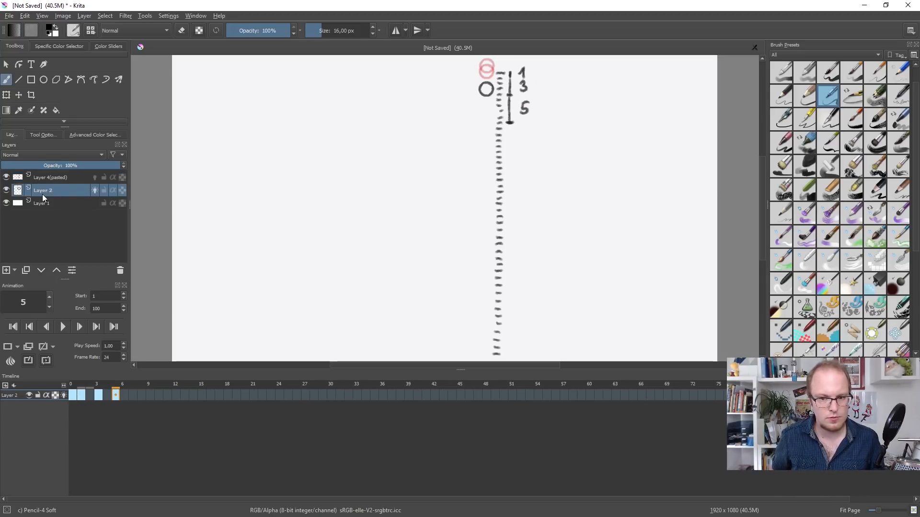
{"action": "left_click_drag", "start_coordinate": [117, 394], "coordinate": [136, 397]}
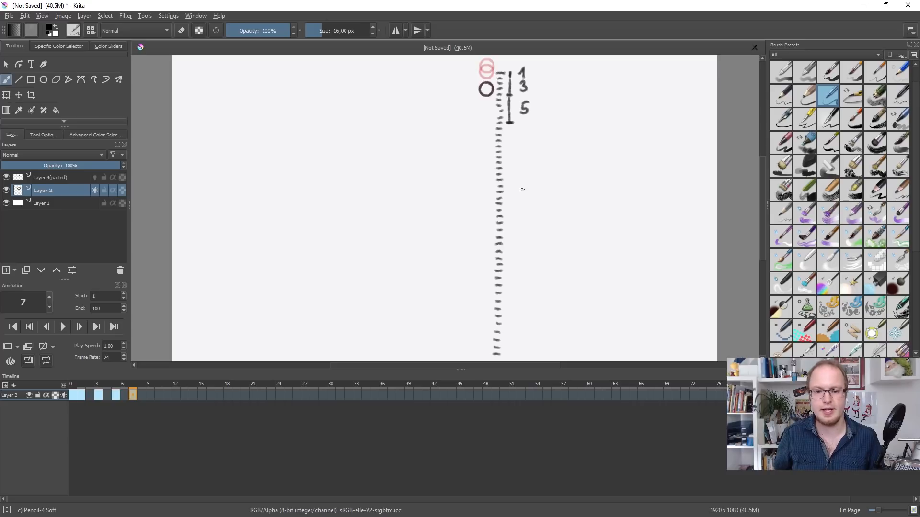
{"action": "left_click", "coordinate": [10, 99]}
{"action": "left_click_drag", "start_coordinate": [485, 90], "coordinate": [483, 117]}
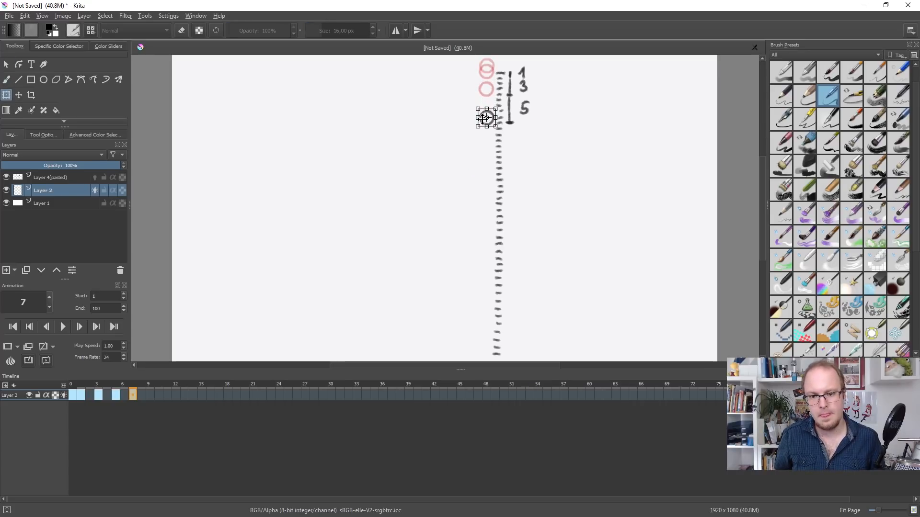
Brush an interval labelled 7 on the guide layer's frame 9, and move the circle on Layer 2's frame 9 to its end
{"action": "left_click", "coordinate": [10, 85]}
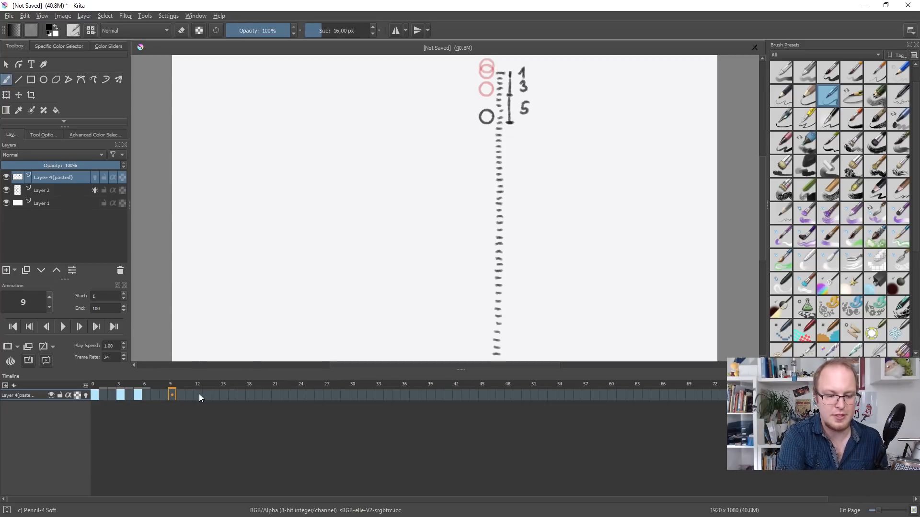
{"action": "mouse_move", "coordinate": [509, 126]}
{"action": "left_mouse_down"}
{"action": "mouse_move", "coordinate": [510, 150]}
{"action": "mouse_move", "coordinate": [526, 146]}
{"action": "left_mouse_up"}
{"action": "mouse_move", "coordinate": [522, 143]}
{"action": "left_mouse_down"}
{"action": "mouse_move", "coordinate": [532, 141]}
{"action": "mouse_move", "coordinate": [490, 162]}
{"action": "left_mouse_up"}
{"action": "left_click", "coordinate": [54, 190]}
{"action": "key", "text": "ctrl+t"}
On the pasted guide layer, brush the next interval below the 7 mark and label it 9
{"action": "left_click", "coordinate": [51, 178]}
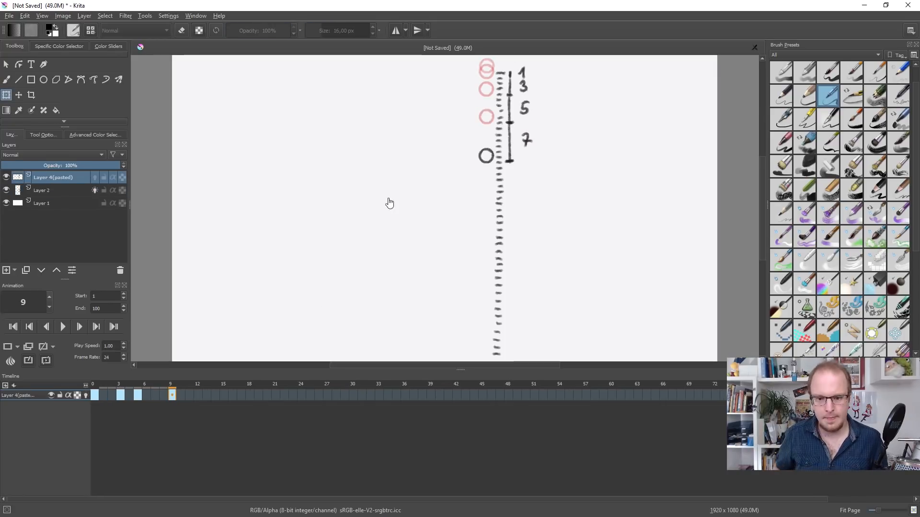
{"action": "key", "text": "b"}
{"action": "left_click_drag", "start_coordinate": [509, 166], "coordinate": [513, 217]}
{"action": "left_click_drag", "start_coordinate": [527, 183], "coordinate": [523, 197]}
Duplicate Layer 2's frame 9 onto frame 11 and move the circle down to the end of the interval labelled 9
{"action": "left_click", "coordinate": [51, 191]}
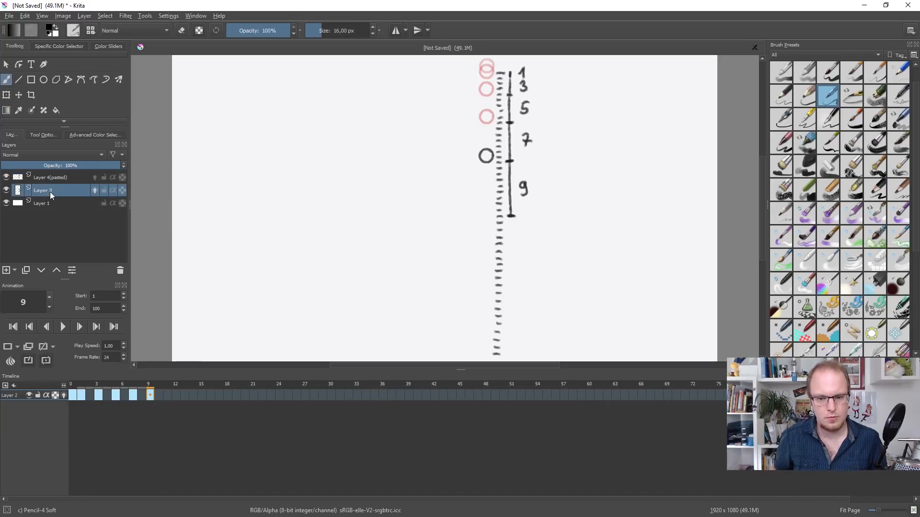
{"action": "left_click", "coordinate": [489, 169]}
{"action": "key", "text": "Right"}
{"action": "key", "text": "Right"}
{"action": "left_click", "coordinate": [151, 396]}
{"action": "left_click_drag", "start_coordinate": [151, 397], "coordinate": [168, 396], "text": "ctrl"}
{"action": "left_click", "coordinate": [7, 95]}
{"action": "left_click_drag", "start_coordinate": [488, 157], "coordinate": [487, 210]}
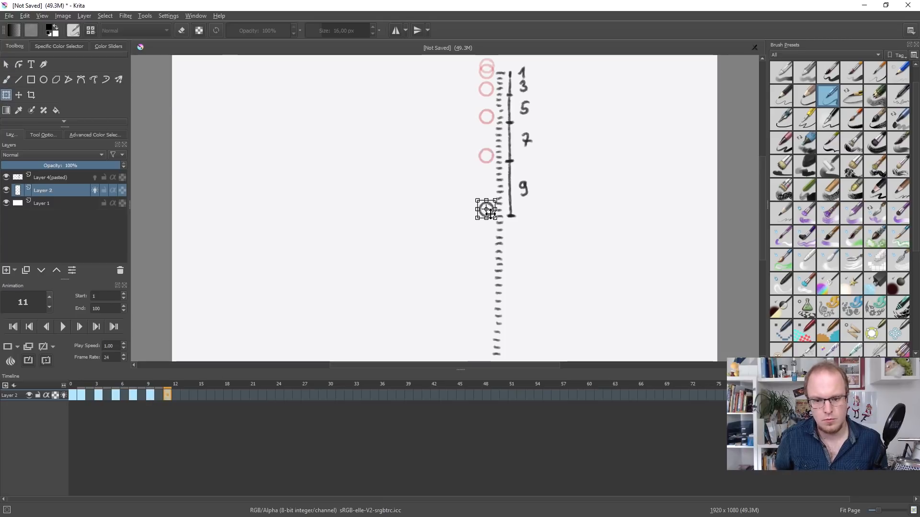
On frame 13 of the pasted guide layer, brush the next interval beside the dashes and label it 11
{"action": "left_click", "coordinate": [52, 178]}
{"action": "left_click", "coordinate": [206, 395]}
{"action": "key", "text": "b"}
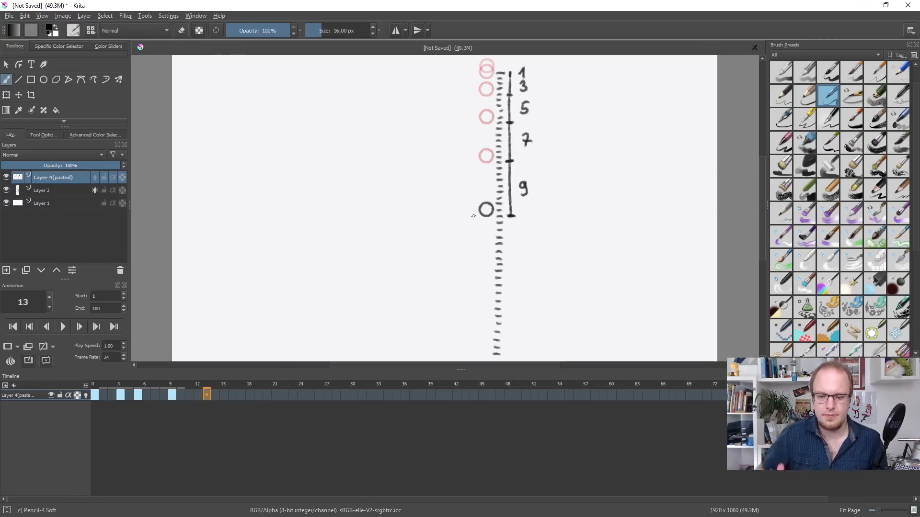
{"action": "left_click_drag", "start_coordinate": [510, 229], "coordinate": [515, 294]}
{"action": "left_click_drag", "start_coordinate": [524, 251], "coordinate": [528, 262]}
Duplicate Layer 2's last ball frame onto frame 13 and move the circle down to the end of the interval labelled 11
{"action": "left_click", "coordinate": [184, 395]}
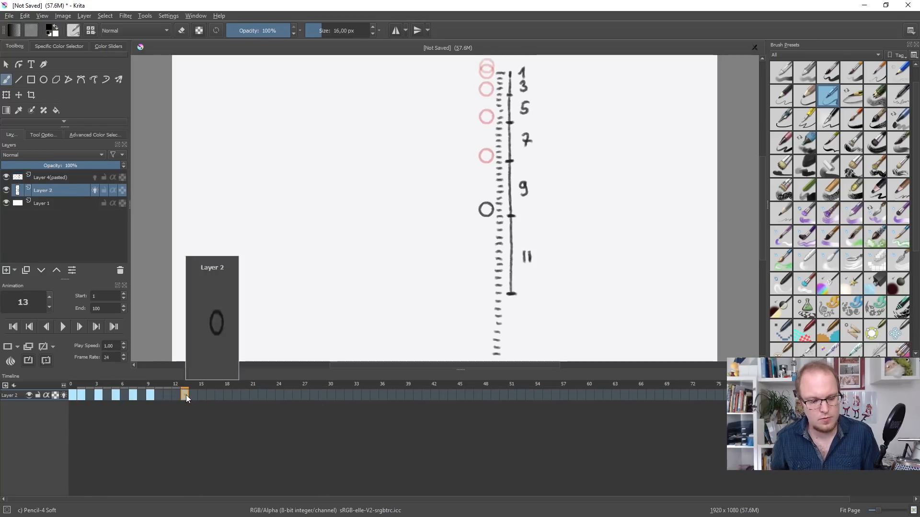
{"action": "key", "text": "t"}
{"action": "left_click_drag", "start_coordinate": [479, 213], "coordinate": [479, 290]}
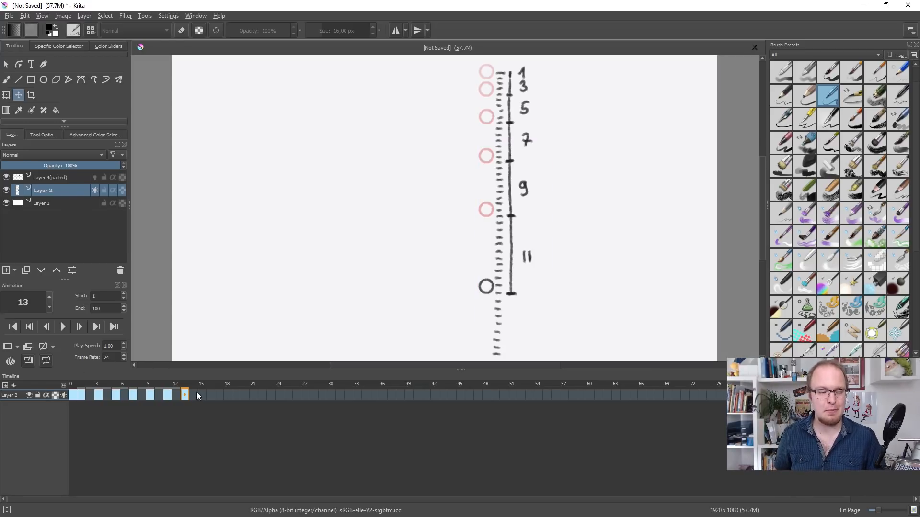
Check the ball on Layer 2's frames 1, 12 and 13, and examine the guide layer's keyframes from frame 2 to 15
{"action": "left_click", "coordinate": [80, 395]}
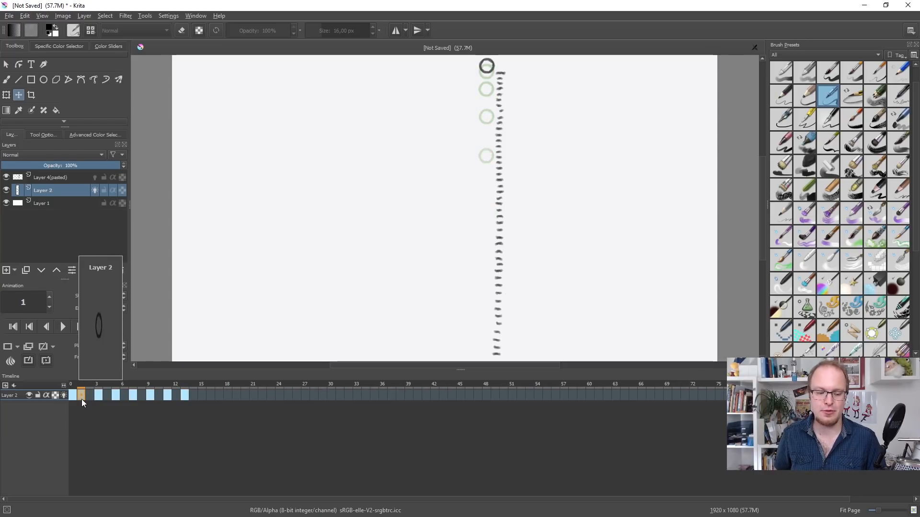
{"action": "left_click", "coordinate": [175, 397]}
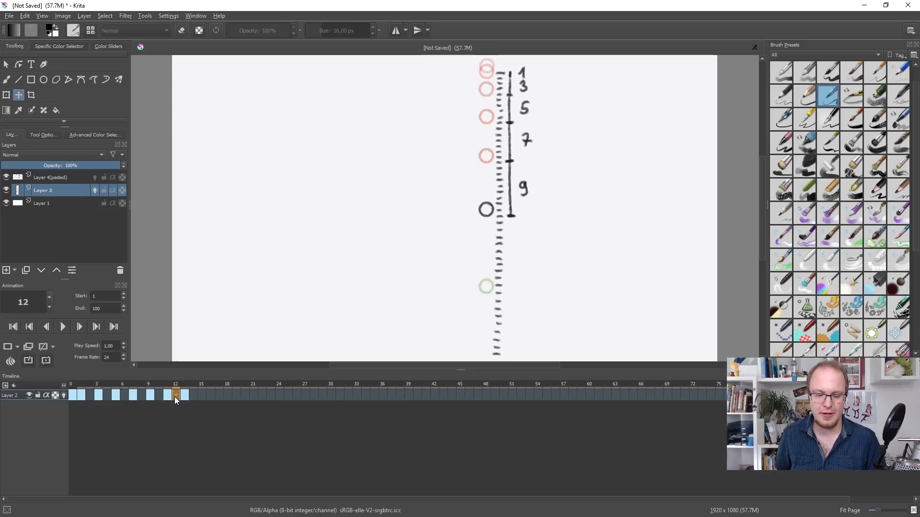
{"action": "left_click", "coordinate": [184, 396]}
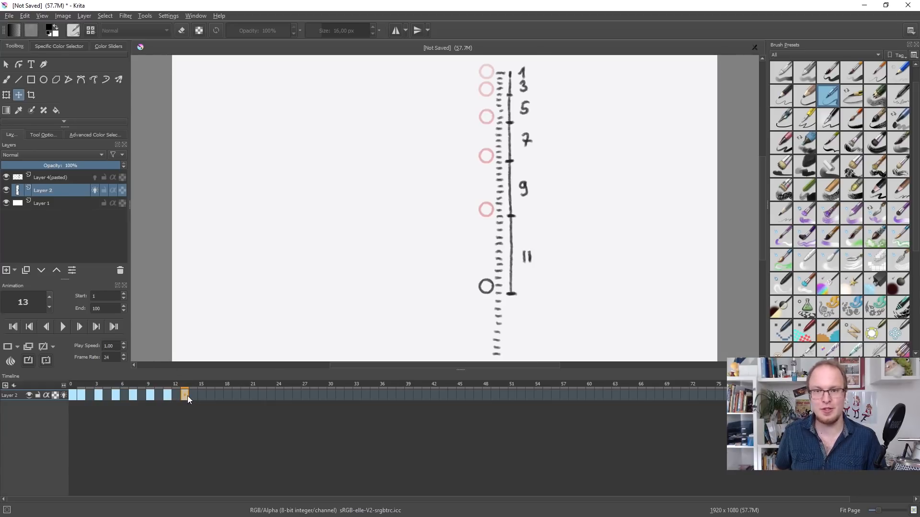
{"action": "mouse_move", "coordinate": [188, 395]}
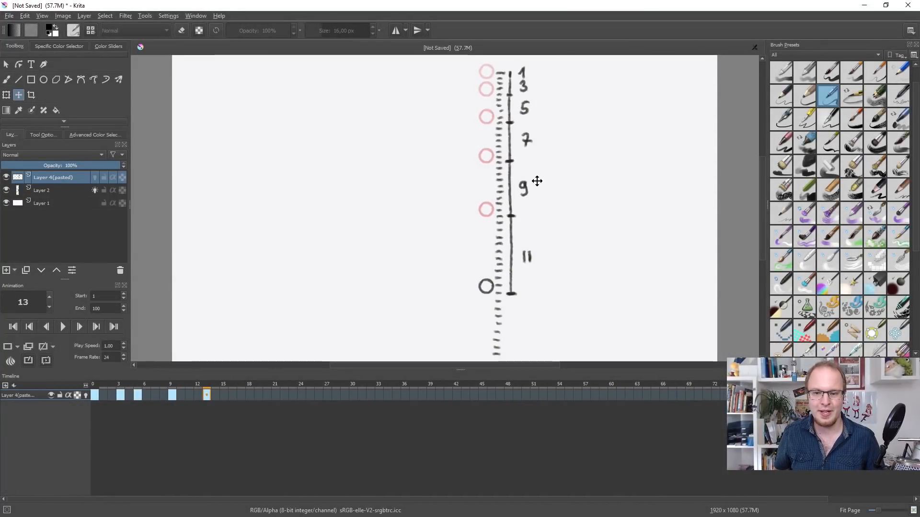
{"action": "left_click", "coordinate": [39, 192]}
{"action": "left_click", "coordinate": [52, 179]}
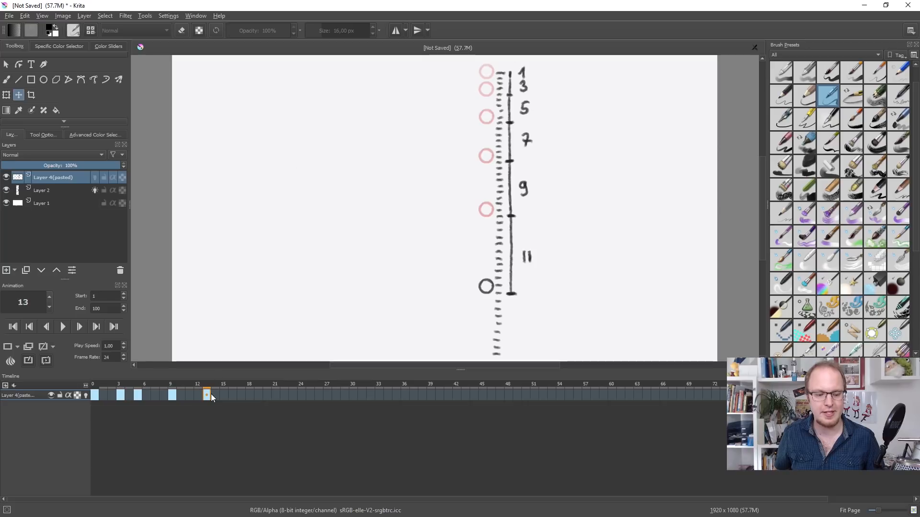
{"action": "mouse_move", "coordinate": [112, 395]}
{"action": "left_mouse_down"}
{"action": "mouse_move", "coordinate": [221, 399]}
{"action": "mouse_move", "coordinate": [167, 401]}
{"action": "left_mouse_up"}
{"action": "left_click_drag", "start_coordinate": [111, 395], "coordinate": [225, 396]}
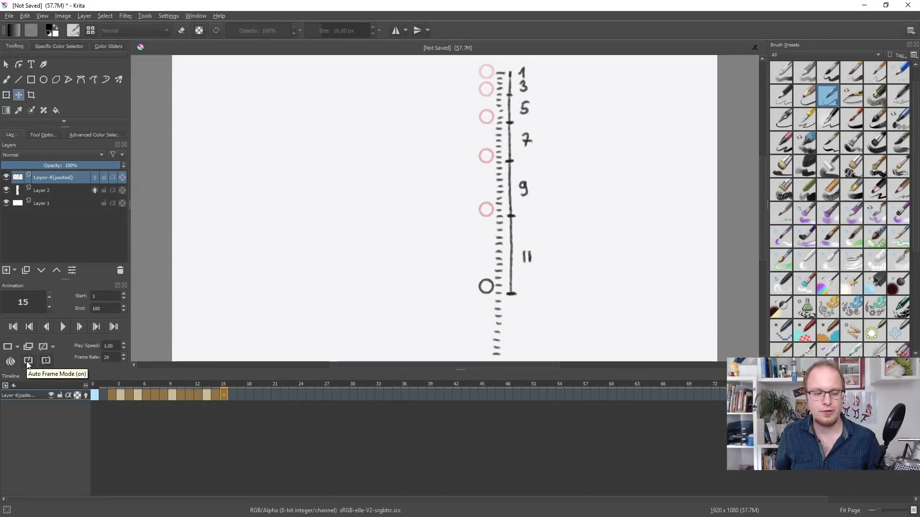
On frame 21 of the pasted guide layer, brush a test squiggle right of the interval labelled 11
{"action": "left_click", "coordinate": [258, 395]}
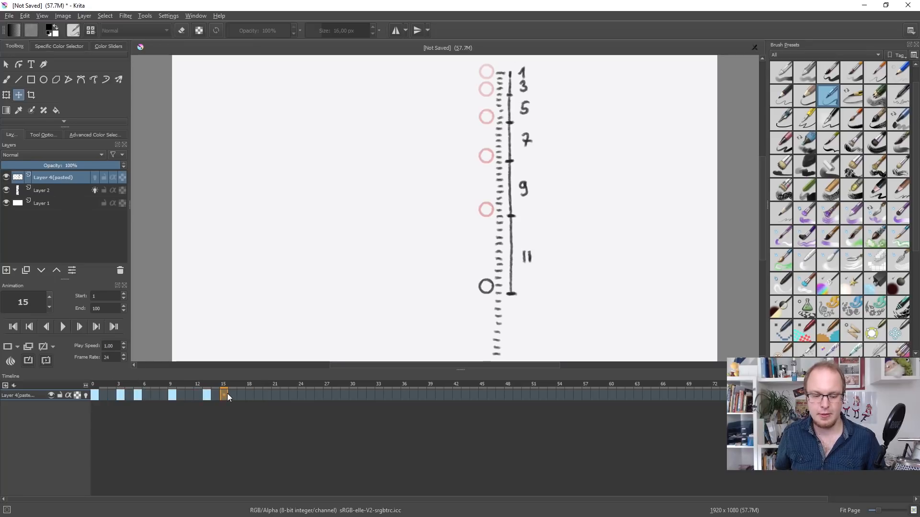
{"action": "left_click", "coordinate": [260, 396]}
{"action": "left_click", "coordinate": [277, 396]}
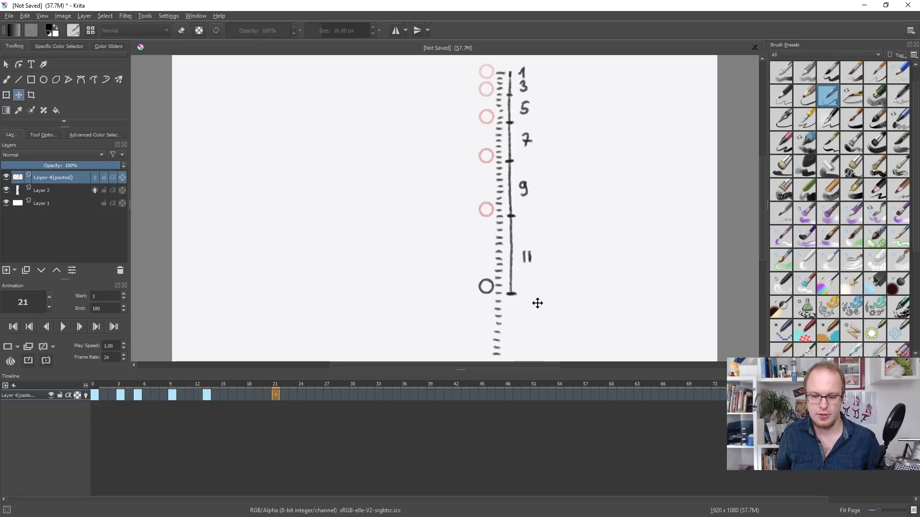
{"action": "key", "text": "b"}
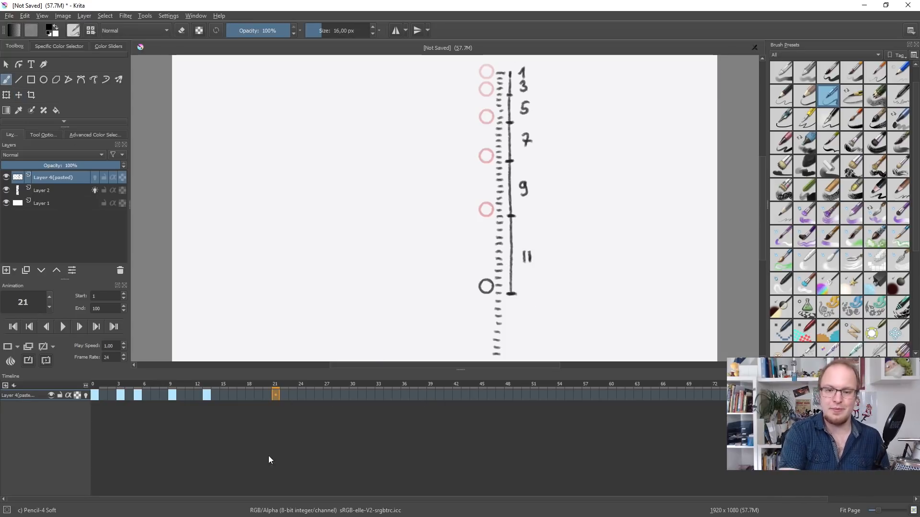
{"action": "mouse_move", "coordinate": [579, 276]}
{"action": "left_mouse_down"}
{"action": "mouse_move", "coordinate": [622, 236]}
{"action": "mouse_move", "coordinate": [686, 268]}
{"action": "left_mouse_up"}
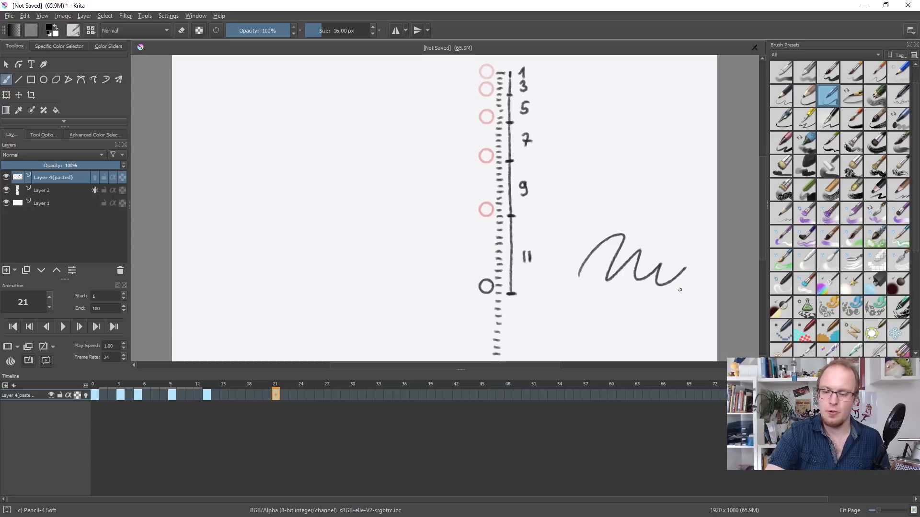
Delete the test squiggle's keyframe at frame 21 of the pasted guide layer
{"action": "left_click_drag", "start_coordinate": [220, 396], "coordinate": [263, 394]}
{"action": "left_click", "coordinate": [277, 397]}
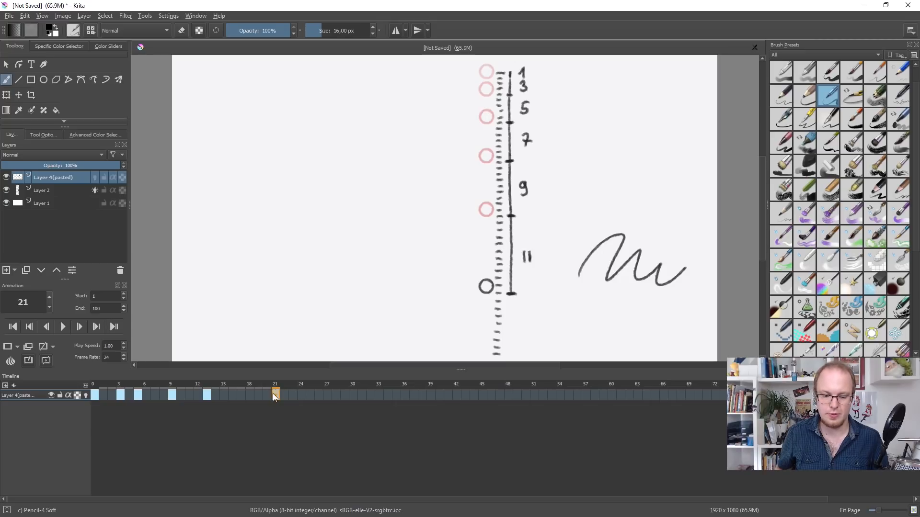
{"action": "left_click", "coordinate": [277, 395]}
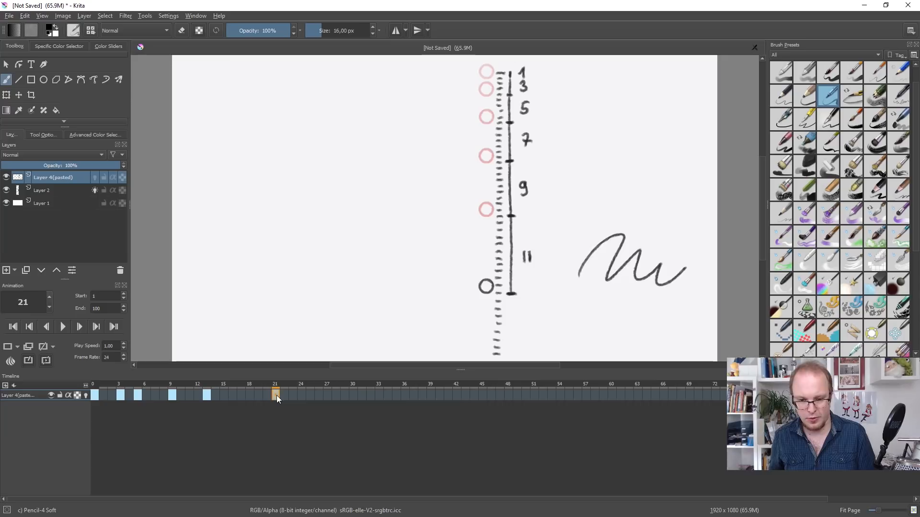
{"action": "key", "text": "Delete"}
Move the complete guide drawing from frame 13 to frame 0 of the pasted layer and remove the layer's other keyframes
{"action": "left_click", "coordinate": [205, 394]}
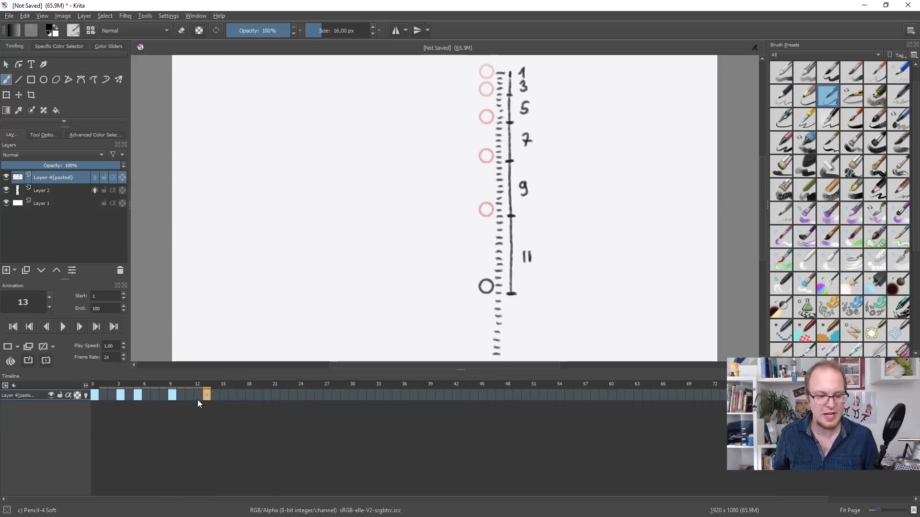
{"action": "left_click", "coordinate": [198, 398]}
{"action": "mouse_move", "coordinate": [94, 395]}
{"action": "left_mouse_down"}
{"action": "mouse_move", "coordinate": [206, 392]}
{"action": "mouse_move", "coordinate": [95, 396]}
{"action": "left_mouse_up"}
{"action": "left_click", "coordinate": [206, 395]}
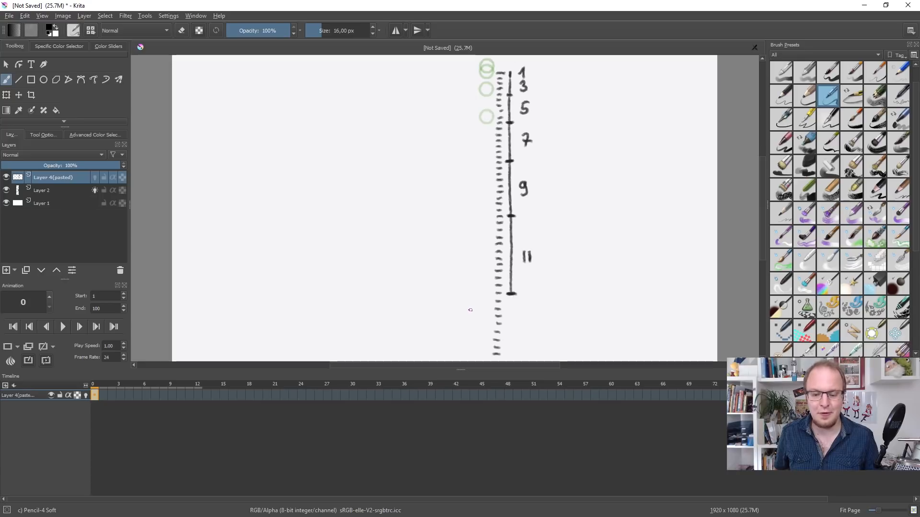
Brush a horizontal ground line across the end of the interval labelled 11 and play the animation
{"action": "left_click_drag", "start_coordinate": [367, 296], "coordinate": [613, 293]}
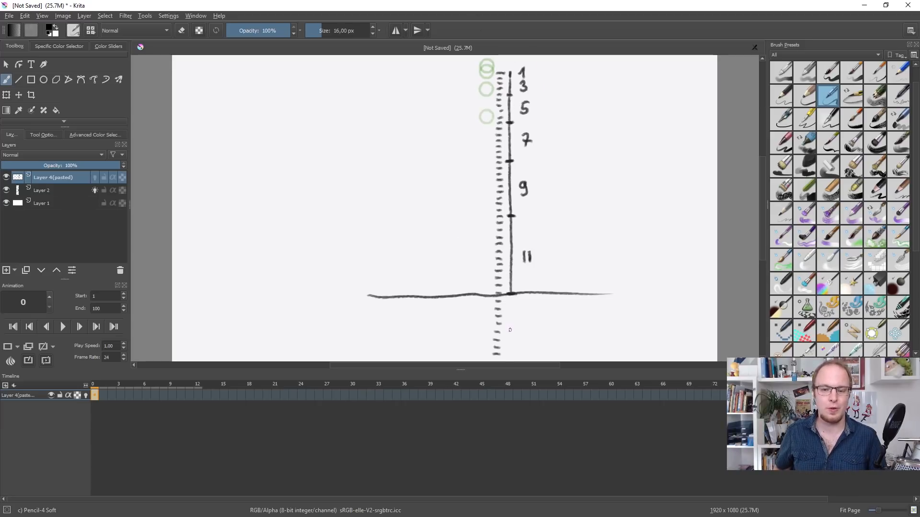
{"action": "left_click", "coordinate": [61, 327]}
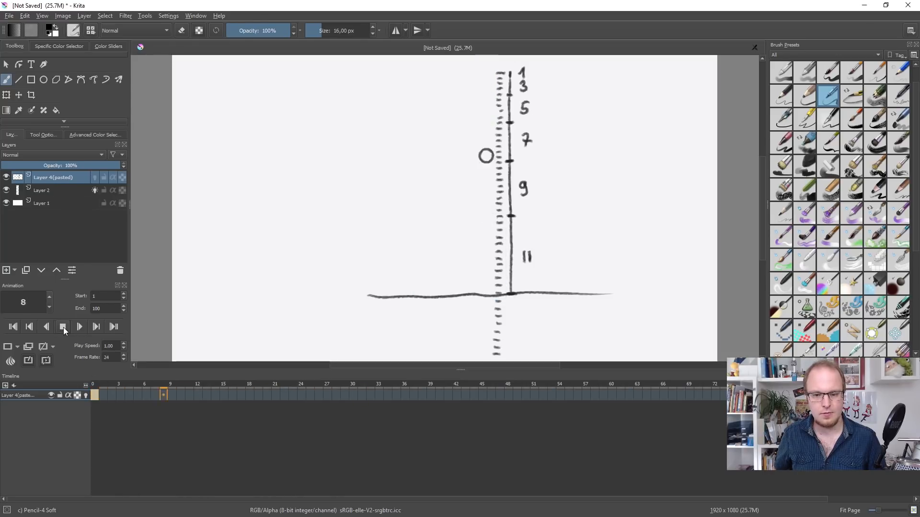
{"action": "left_click", "coordinate": [63, 326]}
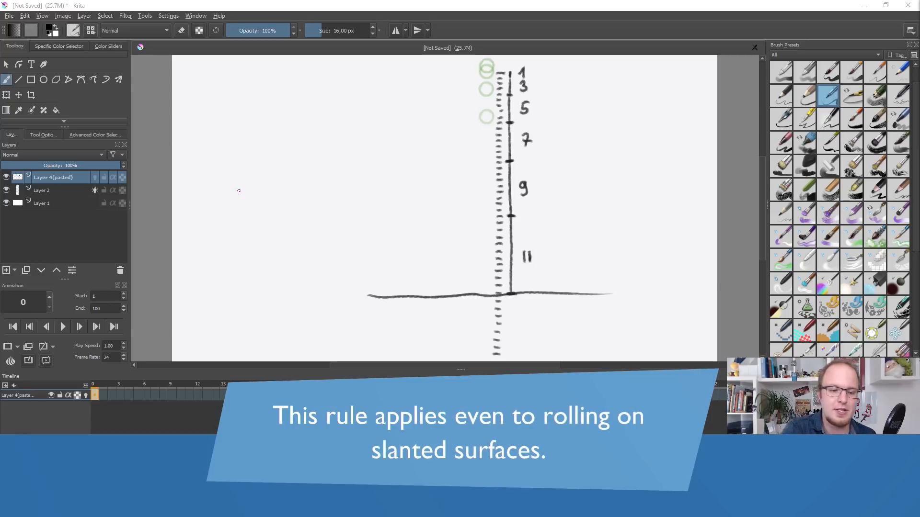
Brush a right-triangle ramp left of the guide and add strokes above its slope to illustrate rolling
{"action": "left_click_drag", "start_coordinate": [235, 171], "coordinate": [234, 240]}
{"action": "left_click_drag", "start_coordinate": [238, 173], "coordinate": [388, 235]}
{"action": "left_click_drag", "start_coordinate": [238, 243], "coordinate": [402, 241]}
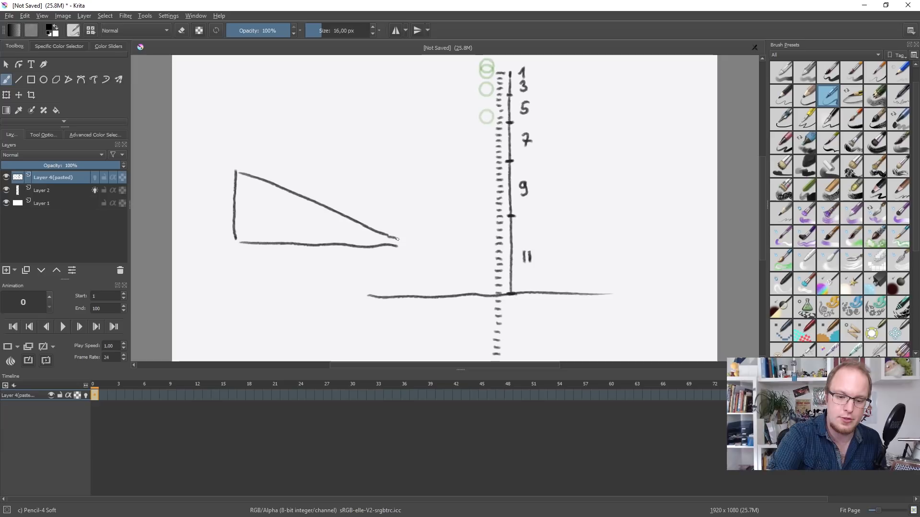
{"action": "mouse_move", "coordinate": [249, 170]}
{"action": "left_mouse_down"}
{"action": "mouse_move", "coordinate": [271, 144]}
{"action": "mouse_move", "coordinate": [271, 156]}
{"action": "left_mouse_up"}
{"action": "mouse_move", "coordinate": [279, 167]}
{"action": "left_mouse_down"}
{"action": "mouse_move", "coordinate": [267, 175]}
{"action": "mouse_move", "coordinate": [278, 168]}
{"action": "mouse_move", "coordinate": [309, 182]}
{"action": "mouse_move", "coordinate": [302, 165]}
{"action": "mouse_move", "coordinate": [308, 185]}
{"action": "mouse_move", "coordinate": [355, 198]}
{"action": "left_mouse_up"}
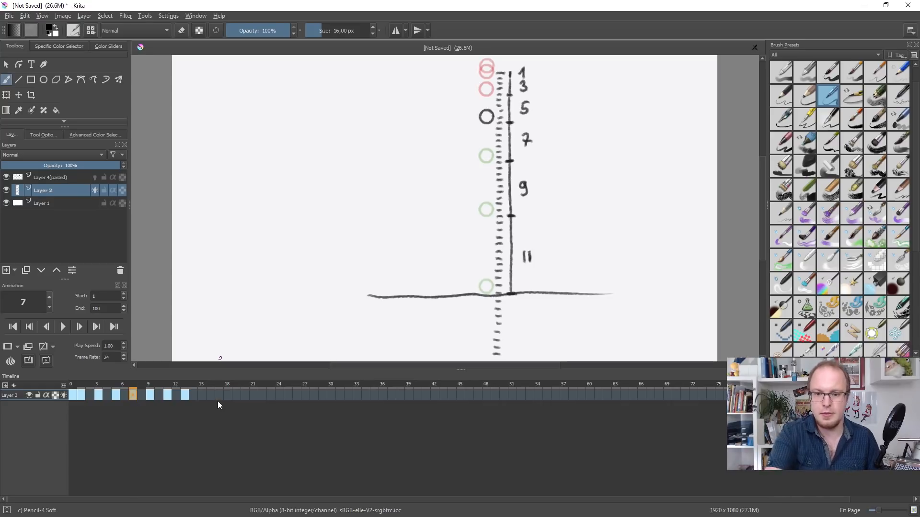
On Layer 2's frame 7, brush four short tick marks in a column right of the interval numbers
{"action": "left_click_drag", "start_coordinate": [540, 123], "coordinate": [553, 122]}
{"action": "left_click_drag", "start_coordinate": [537, 71], "coordinate": [550, 71]}
{"action": "left_click_drag", "start_coordinate": [540, 187], "coordinate": [553, 188]}
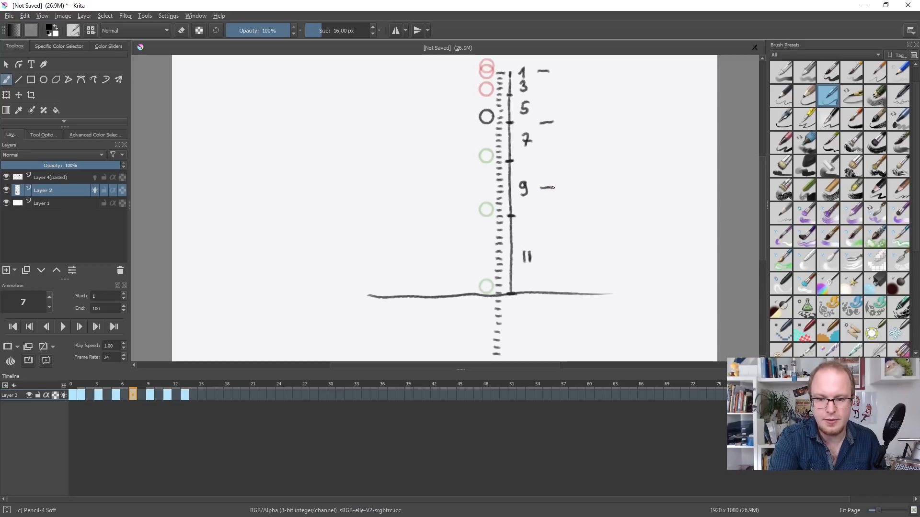
{"action": "left_click_drag", "start_coordinate": [540, 240], "coordinate": [553, 239]}
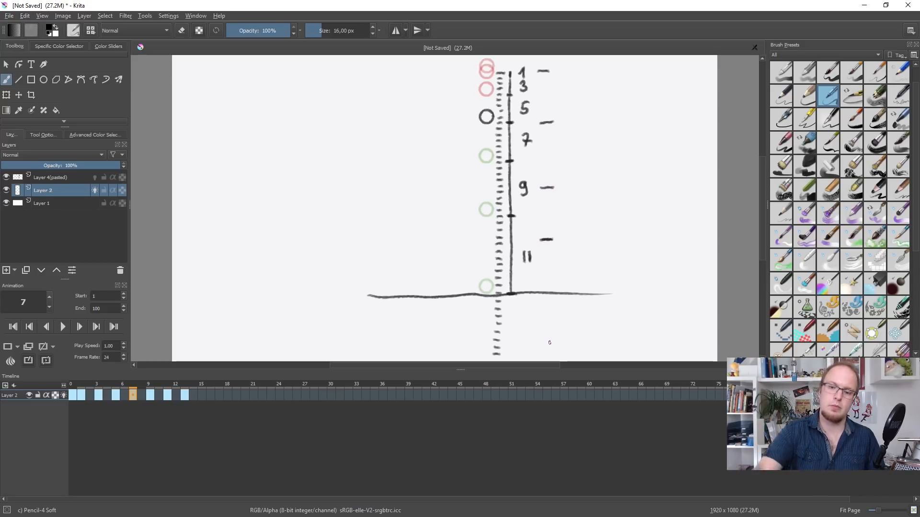
Try the lower tick marks slightly higher in the column and add a stroke beside the top tick
{"action": "key", "text": "ctrl+z"}
{"action": "key", "text": "ctrl+z"}
{"action": "left_click_drag", "start_coordinate": [541, 182], "coordinate": [552, 183]}
{"action": "left_click_drag", "start_coordinate": [541, 230], "coordinate": [554, 234]}
{"action": "key", "text": "ctrl+z"}
{"action": "mouse_move", "coordinate": [562, 73]}
{"action": "left_mouse_down"}
{"action": "mouse_move", "coordinate": [563, 116]}
{"action": "mouse_move", "coordinate": [571, 104]}
{"action": "left_mouse_up"}
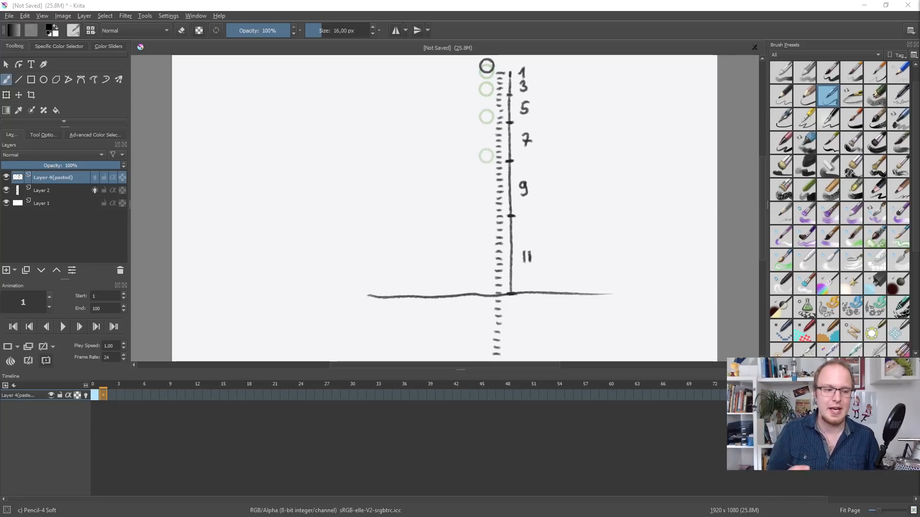
On frame 1 of the pasted guide layer, brush a vertical line left of the balls down to the ground, with ticks repeatedly halving it upwards
{"action": "mouse_move", "coordinate": [447, 70]}
{"action": "left_mouse_down"}
{"action": "mouse_move", "coordinate": [463, 70]}
{"action": "mouse_move", "coordinate": [446, 71]}
{"action": "left_mouse_up"}
{"action": "mouse_move", "coordinate": [449, 296]}
{"action": "left_mouse_down"}
{"action": "mouse_move", "coordinate": [462, 295]}
{"action": "mouse_move", "coordinate": [445, 295]}
{"action": "left_mouse_up"}
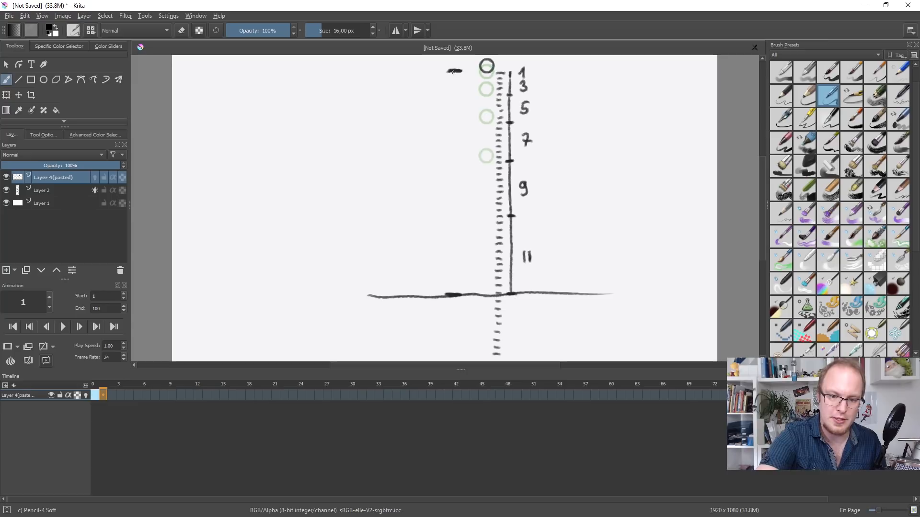
{"action": "left_click_drag", "start_coordinate": [454, 72], "coordinate": [455, 291]}
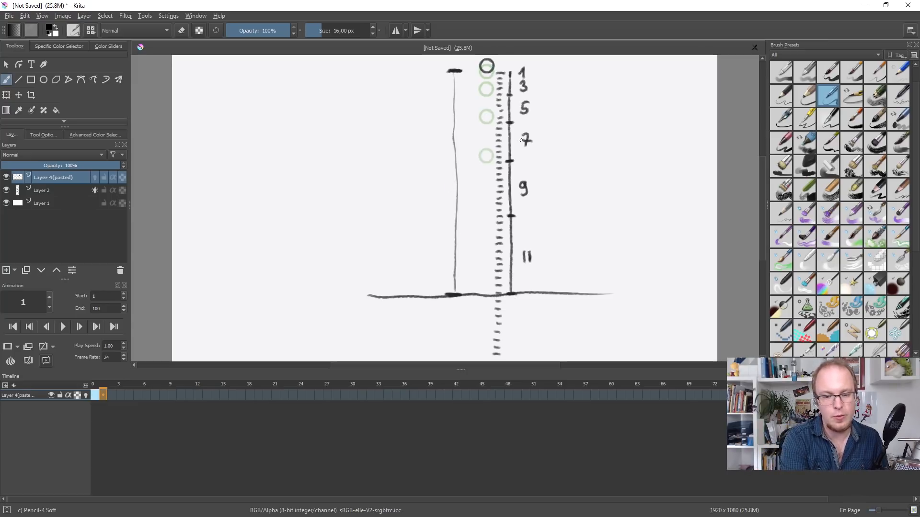
{"action": "mouse_move", "coordinate": [448, 179]}
{"action": "left_mouse_down"}
{"action": "mouse_move", "coordinate": [467, 179]}
{"action": "mouse_move", "coordinate": [448, 179]}
{"action": "left_mouse_up"}
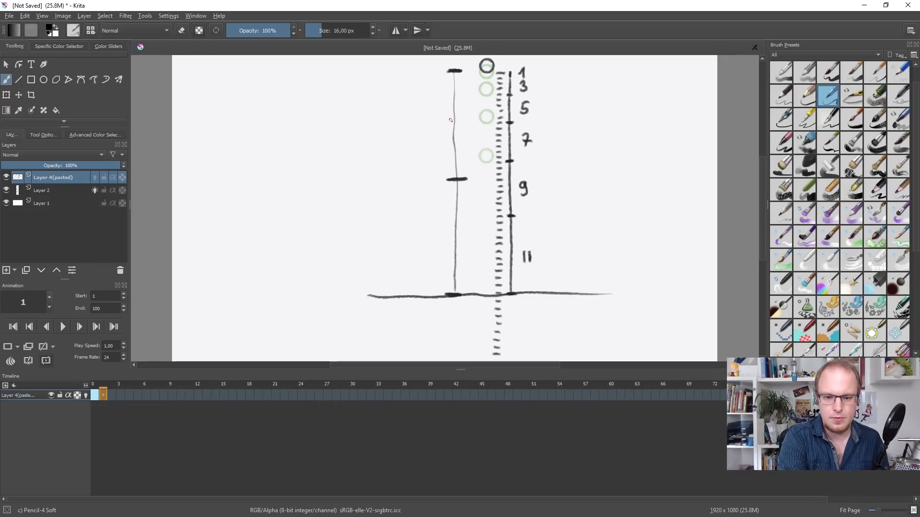
{"action": "mouse_move", "coordinate": [448, 121]}
{"action": "left_mouse_down"}
{"action": "mouse_move", "coordinate": [465, 119]}
{"action": "mouse_move", "coordinate": [448, 120]}
{"action": "mouse_move", "coordinate": [460, 91]}
{"action": "mouse_move", "coordinate": [451, 82]}
{"action": "mouse_move", "coordinate": [462, 76]}
{"action": "left_mouse_up"}
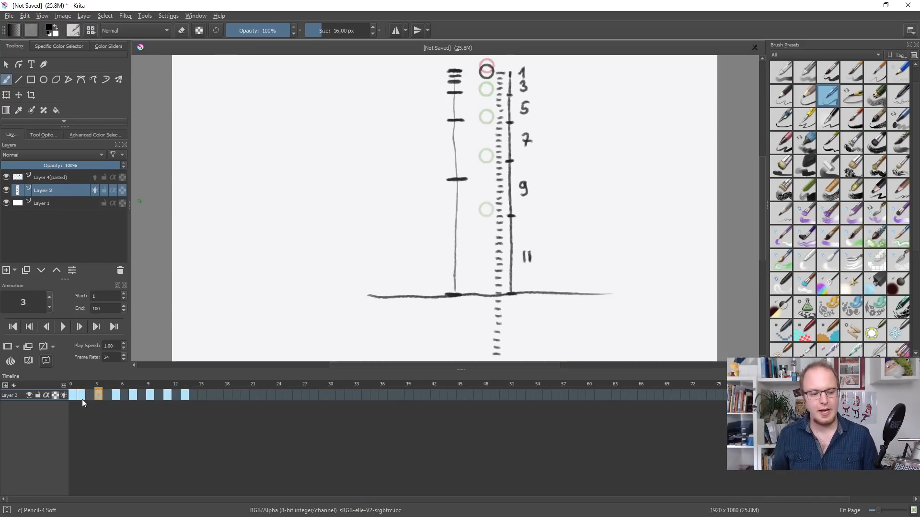
On Layer 2's frame 1, brush a second ball beside the top tick of the halved guide and flip through the neighbouring frames
{"action": "left_click", "coordinate": [82, 398]}
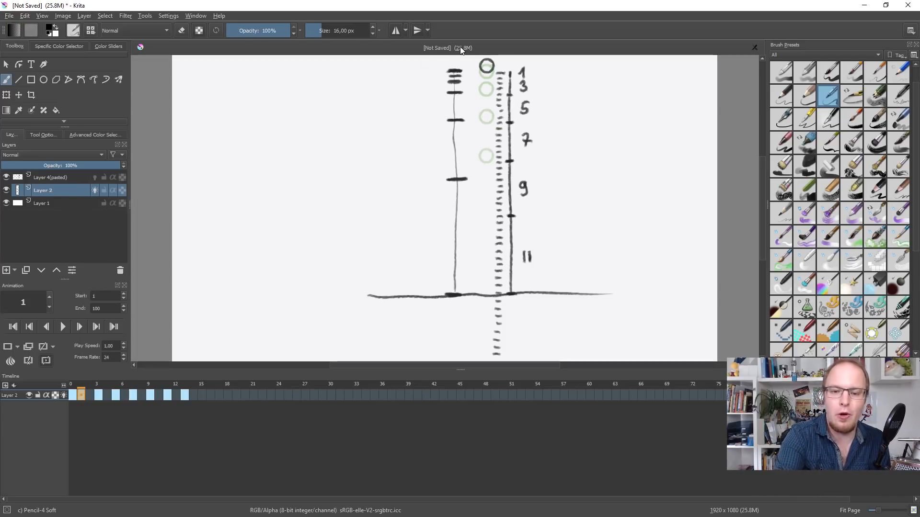
{"action": "left_click_drag", "start_coordinate": [431, 62], "coordinate": [434, 58]}
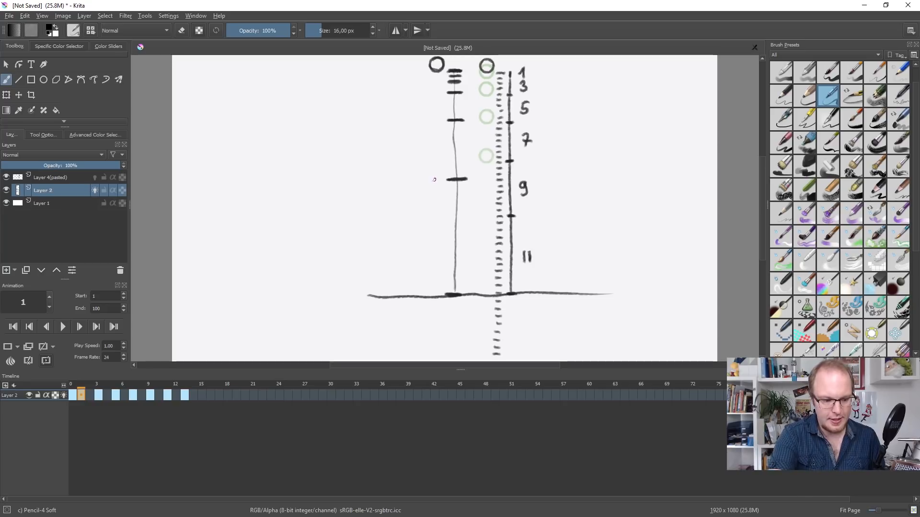
{"action": "key", "text": "Right"}
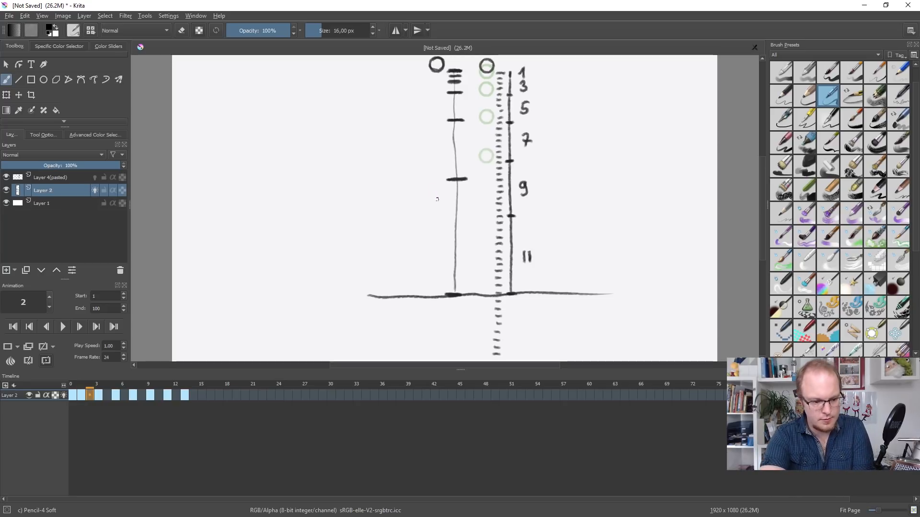
{"action": "key", "text": "Right"}
{"action": "key", "text": "Left"}
{"action": "key", "text": "Left"}
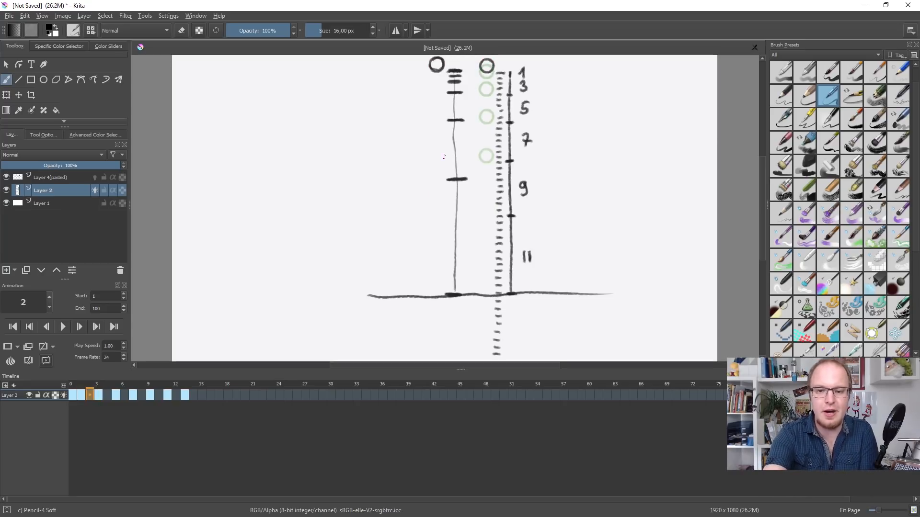
{"action": "key", "text": "Right"}
{"action": "key", "text": "Right"}
{"action": "key", "text": "Left"}
{"action": "key", "text": "Left"}
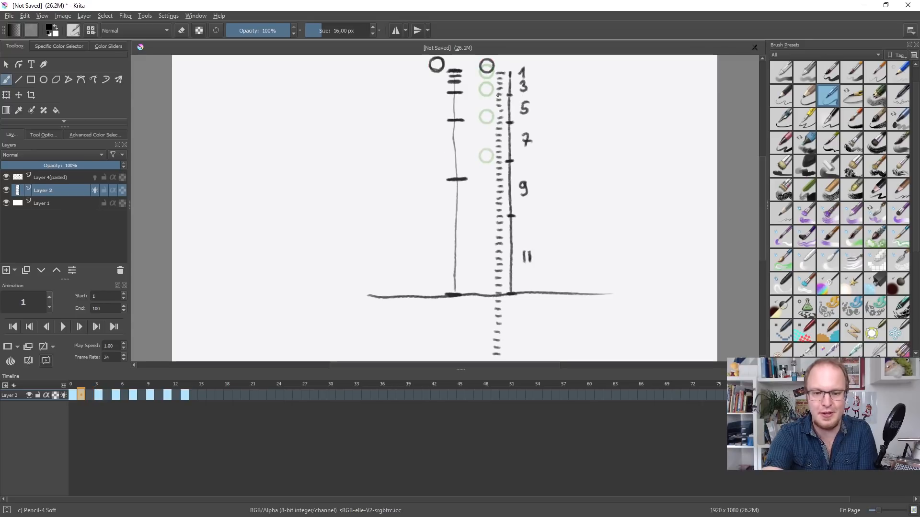
On Layer 2's frames 3, 5 and 7, brush the second ball at the halved guide's second, third and fourth ticks
{"action": "key", "text": "Right"}
{"action": "key", "text": "Right"}
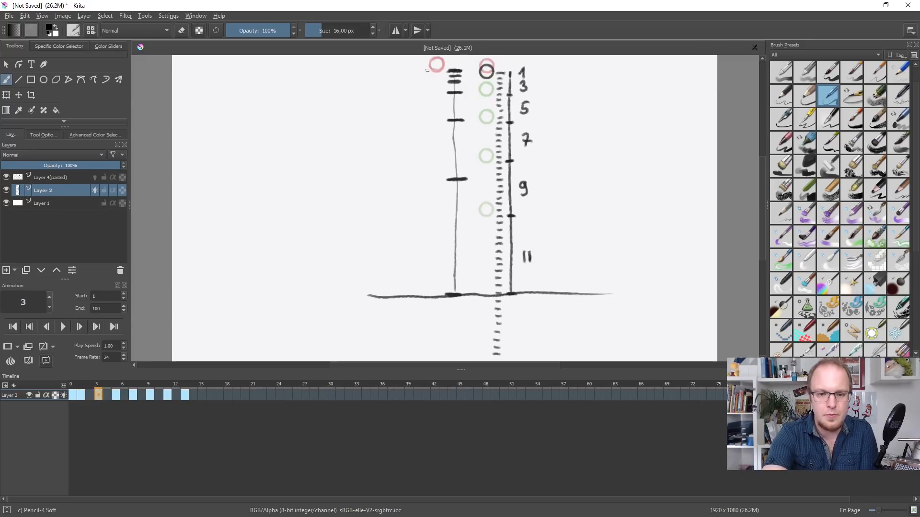
{"action": "mouse_move", "coordinate": [430, 69]}
{"action": "left_mouse_down"}
{"action": "mouse_move", "coordinate": [443, 74]}
{"action": "mouse_move", "coordinate": [436, 63]}
{"action": "mouse_move", "coordinate": [436, 78]}
{"action": "mouse_move", "coordinate": [446, 56]}
{"action": "mouse_move", "coordinate": [444, 81]}
{"action": "mouse_move", "coordinate": [437, 70]}
{"action": "left_mouse_up"}
{"action": "key", "text": "Right"}
{"action": "key", "text": "Right"}
{"action": "key", "text": "Right"}
{"action": "key", "text": "Right"}
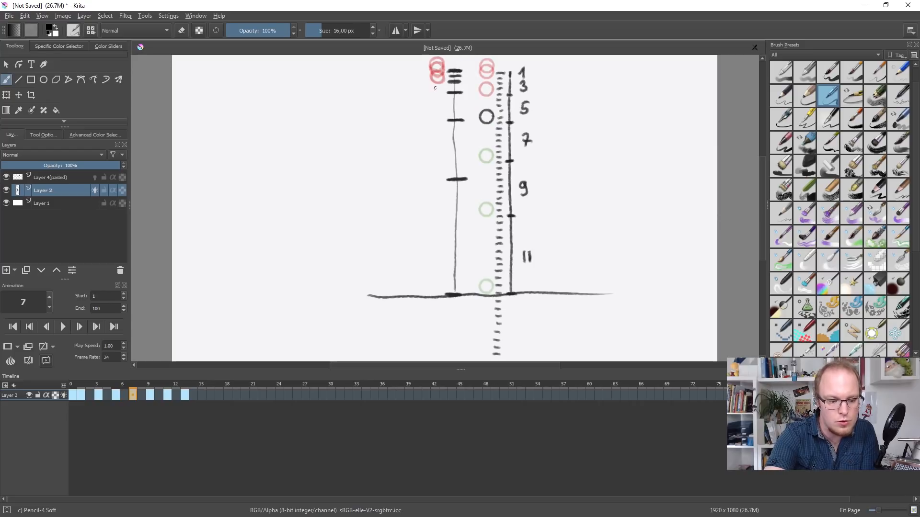
{"action": "mouse_move", "coordinate": [434, 82]}
{"action": "left_mouse_down"}
{"action": "mouse_move", "coordinate": [444, 85]}
{"action": "mouse_move", "coordinate": [437, 94]}
{"action": "mouse_move", "coordinate": [433, 80]}
{"action": "left_mouse_up"}
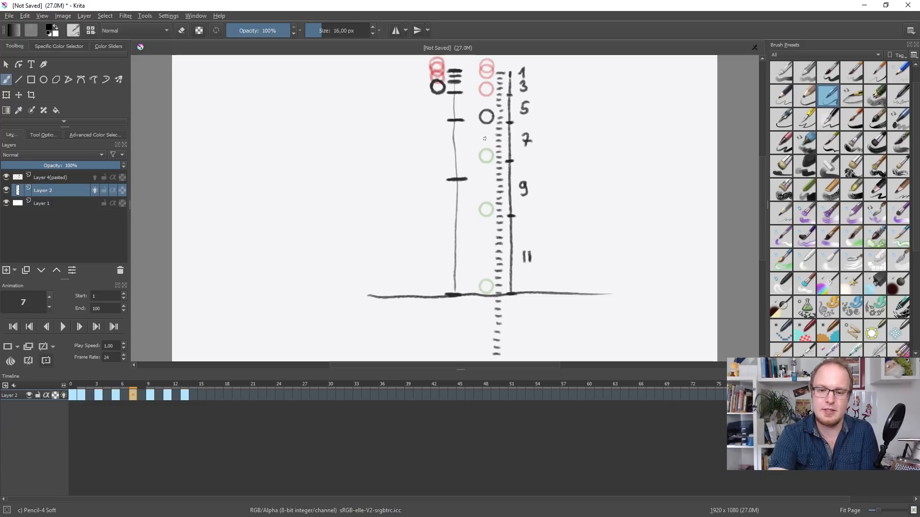
On Layer 2's frames 9 and 11, brush the second ball at the fifth and sixth ticks of the halved guide
{"action": "key", "text": "Right"}
{"action": "key", "text": "Right"}
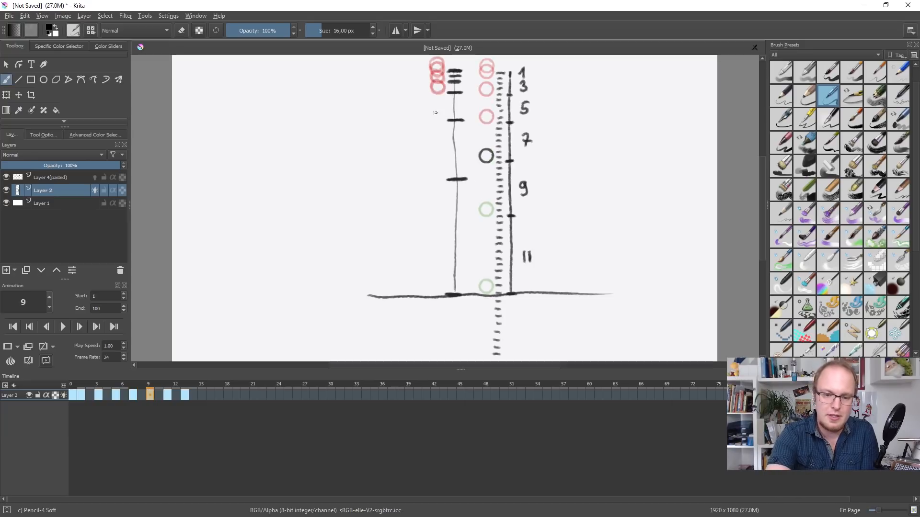
{"action": "mouse_move", "coordinate": [436, 106]}
{"action": "left_mouse_down"}
{"action": "mouse_move", "coordinate": [428, 116]}
{"action": "mouse_move", "coordinate": [437, 108]}
{"action": "left_mouse_up"}
{"action": "key", "text": "Right"}
{"action": "key", "text": "Right"}
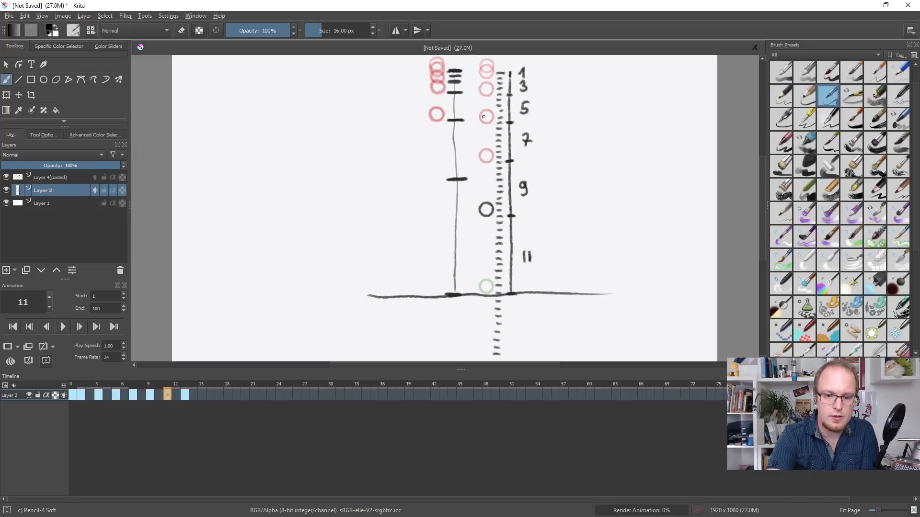
{"action": "mouse_move", "coordinate": [433, 176]}
{"action": "left_mouse_down"}
{"action": "mouse_move", "coordinate": [447, 170]}
{"action": "mouse_move", "coordinate": [431, 172]}
{"action": "mouse_move", "coordinate": [434, 182]}
{"action": "left_mouse_up"}
On Layer 2's frame 13, brush the second ball flattened on the ground line and play the animation
{"action": "key", "text": "Right"}
{"action": "key", "text": "Right"}
{"action": "mouse_move", "coordinate": [437, 295]}
{"action": "left_mouse_down"}
{"action": "mouse_move", "coordinate": [447, 294]}
{"action": "mouse_move", "coordinate": [429, 294]}
{"action": "mouse_move", "coordinate": [449, 290]}
{"action": "left_mouse_up"}
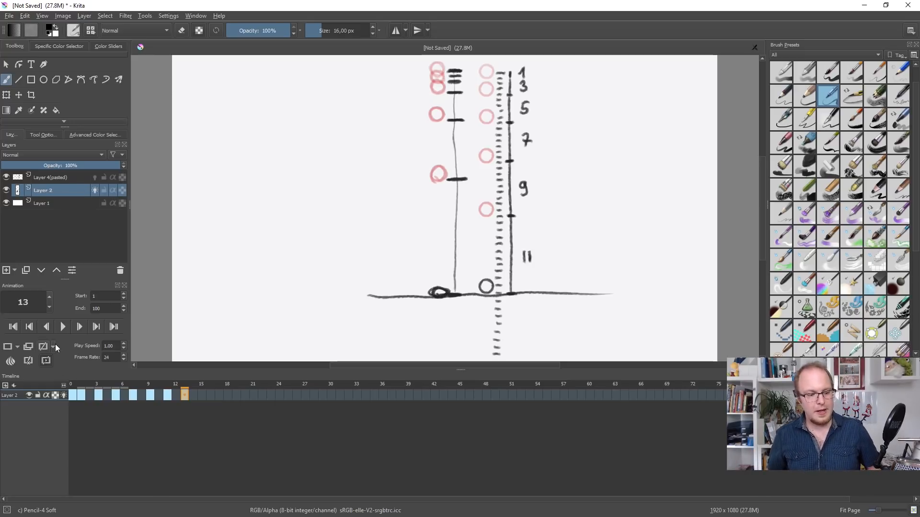
{"action": "left_click", "coordinate": [68, 328]}
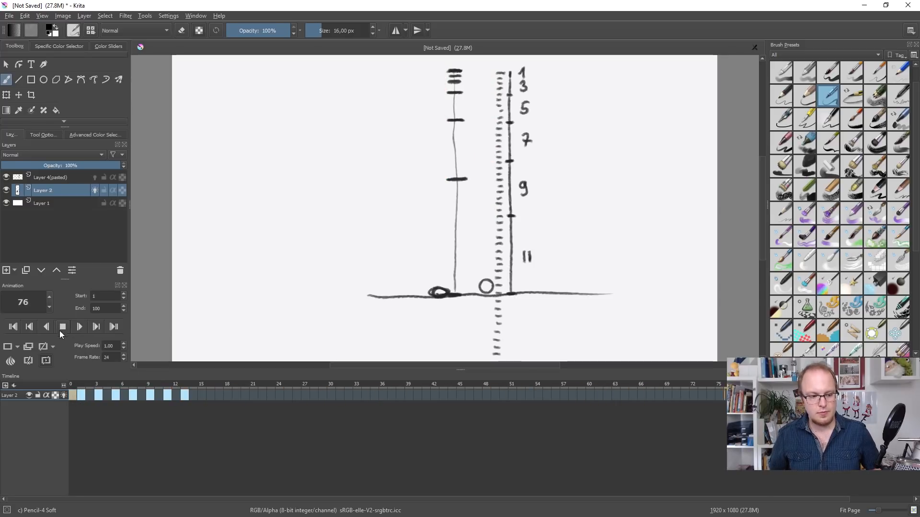
{"action": "left_click", "coordinate": [60, 329]}
Set the animation's end frame to 17
{"action": "left_click", "coordinate": [184, 393]}
{"action": "left_click", "coordinate": [222, 395]}
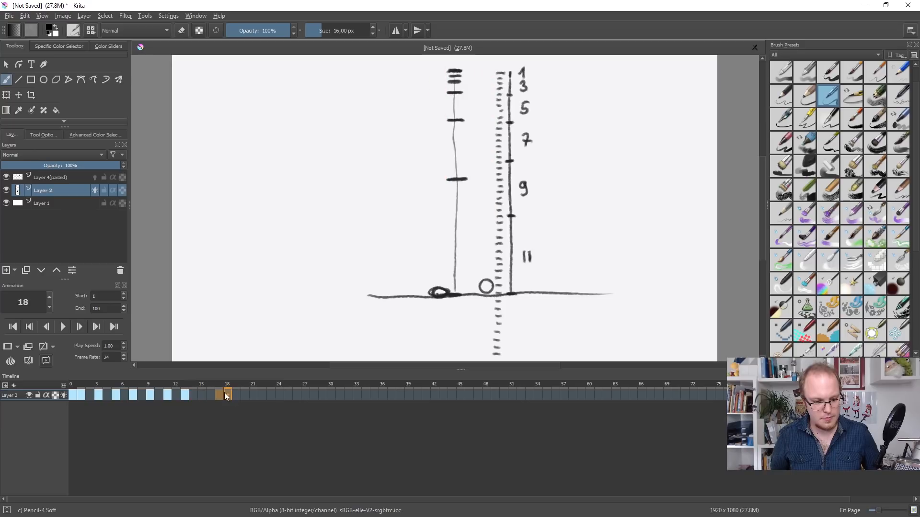
{"action": "double_click", "coordinate": [103, 308]}
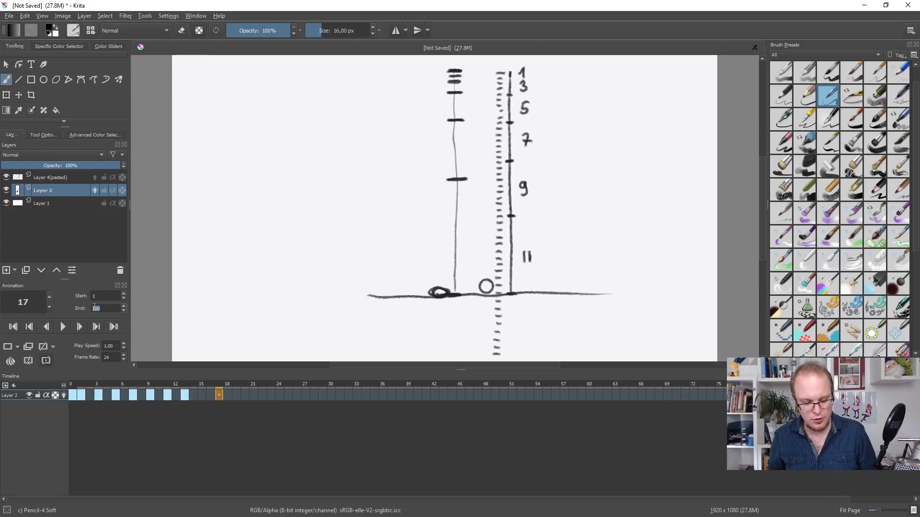
{"action": "type", "text": "17"}
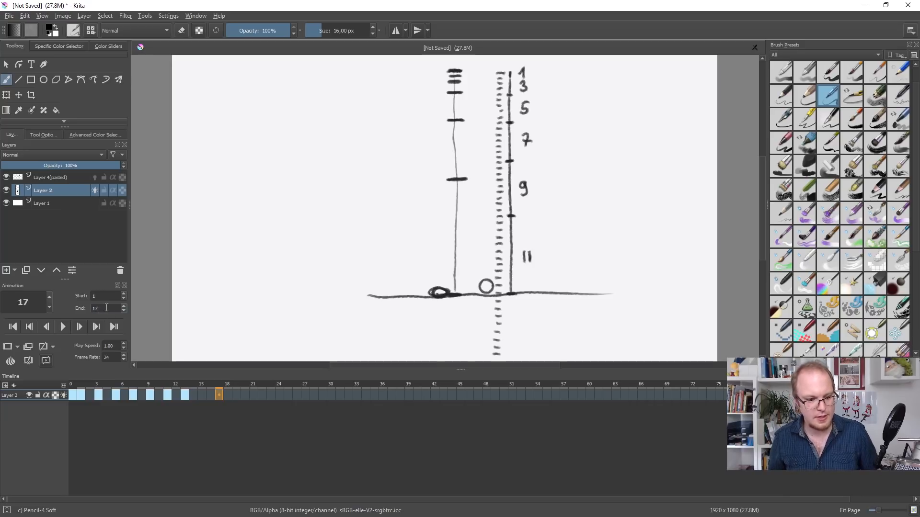
Play the falling-ball animation, stop it and go to frame 8
{"action": "left_click", "coordinate": [62, 327]}
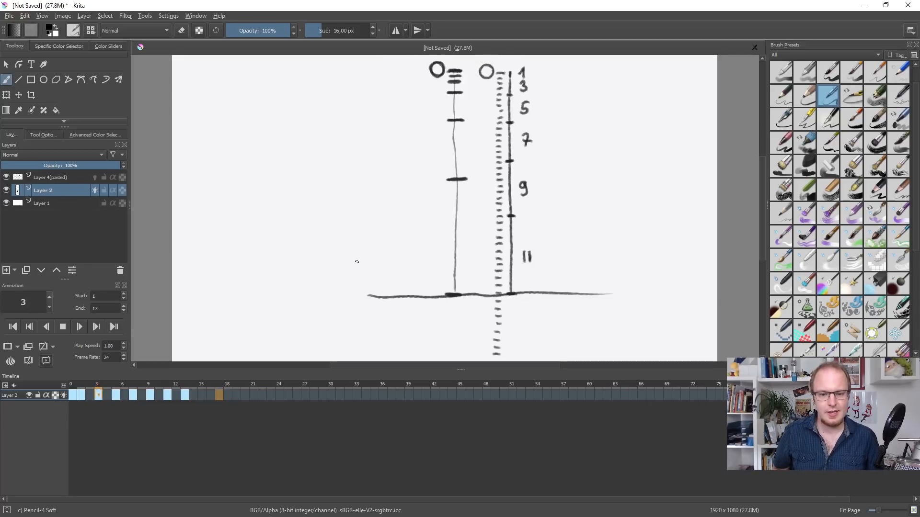
{"action": "left_click", "coordinate": [63, 327]}
{"action": "left_click", "coordinate": [142, 395]}
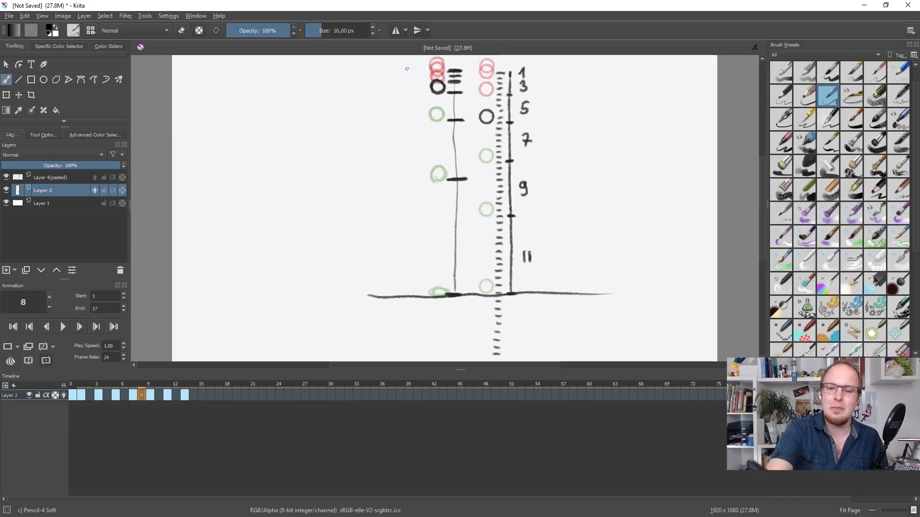
On frame 8, sketch downward arrows along the halved guide's ball path, then undo them
{"action": "mouse_move", "coordinate": [416, 74]}
{"action": "left_mouse_down"}
{"action": "mouse_move", "coordinate": [422, 282]}
{"action": "mouse_move", "coordinate": [433, 240]}
{"action": "left_mouse_up"}
{"action": "key", "text": "ctrl+z"}
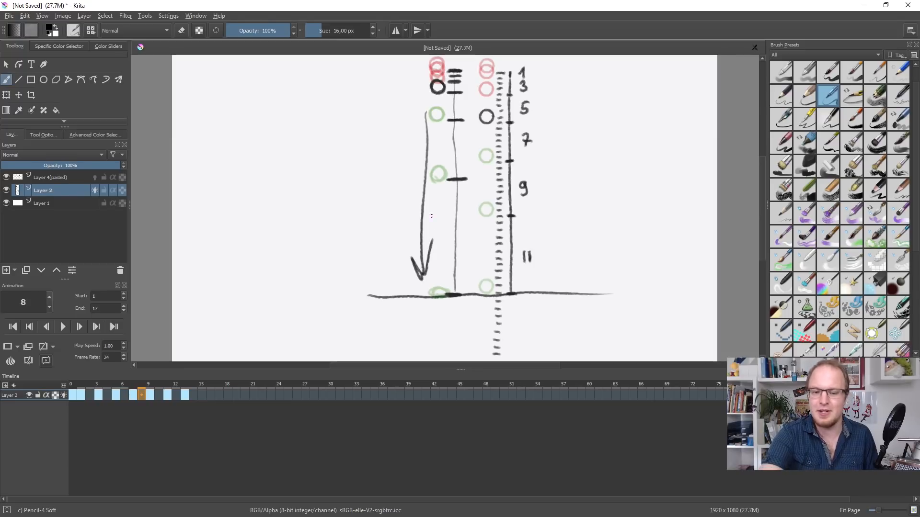
{"action": "key", "text": "ctrl+z"}
{"action": "key", "text": "ctrl+z"}
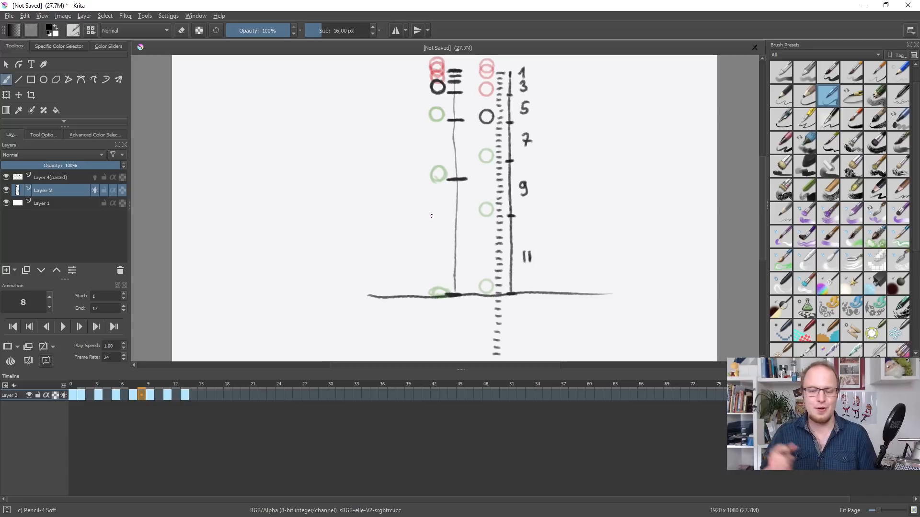
{"action": "left_click_drag", "start_coordinate": [433, 206], "coordinate": [436, 301]}
{"action": "mouse_move", "coordinate": [424, 261]}
{"action": "left_mouse_down"}
{"action": "mouse_move", "coordinate": [438, 294]}
{"action": "mouse_move", "coordinate": [445, 261]}
{"action": "left_mouse_up"}
{"action": "key", "text": "ctrl+z"}
{"action": "key", "text": "ctrl+z"}
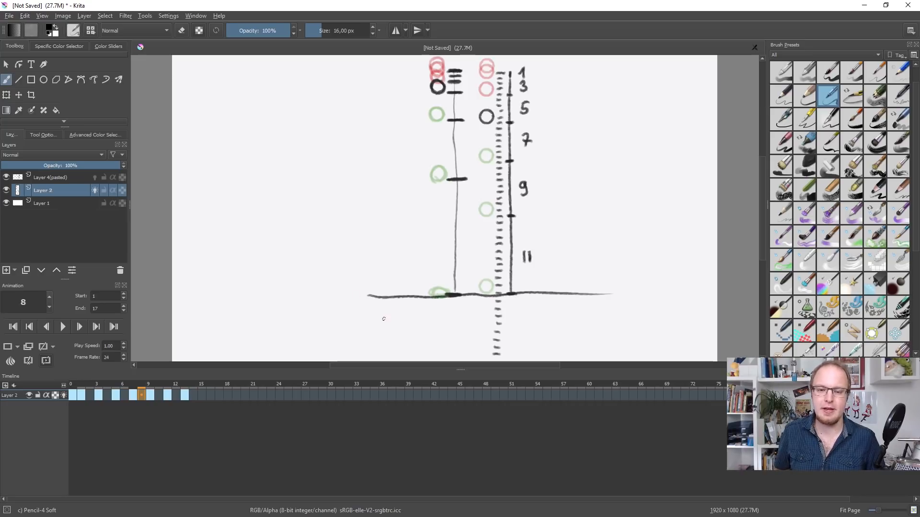
On frame 12, sketch a long downward arrow beside the halved guide's ball path, then undo it
{"action": "left_click", "coordinate": [157, 395]}
{"action": "left_click_drag", "start_coordinate": [156, 395], "coordinate": [175, 392]}
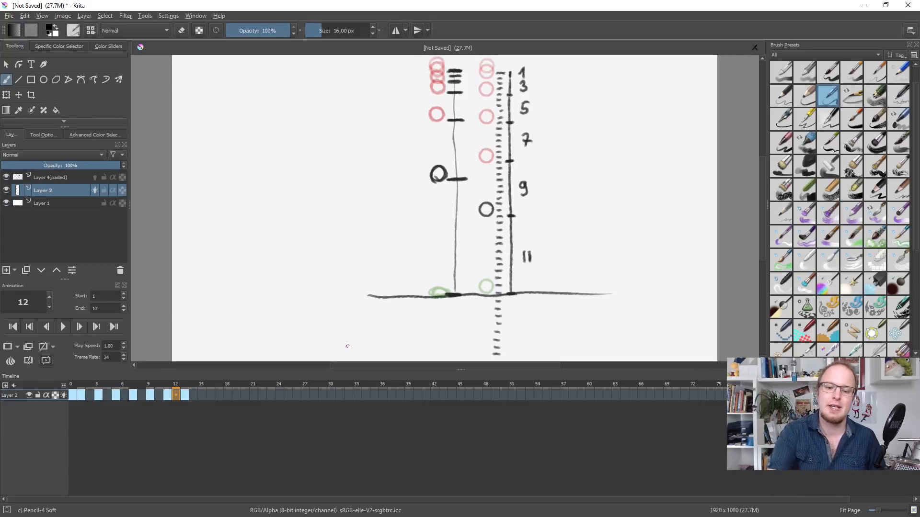
{"action": "mouse_move", "coordinate": [431, 263]}
{"action": "left_mouse_down"}
{"action": "mouse_move", "coordinate": [443, 270]}
{"action": "mouse_move", "coordinate": [437, 259]}
{"action": "mouse_move", "coordinate": [432, 267]}
{"action": "left_mouse_up"}
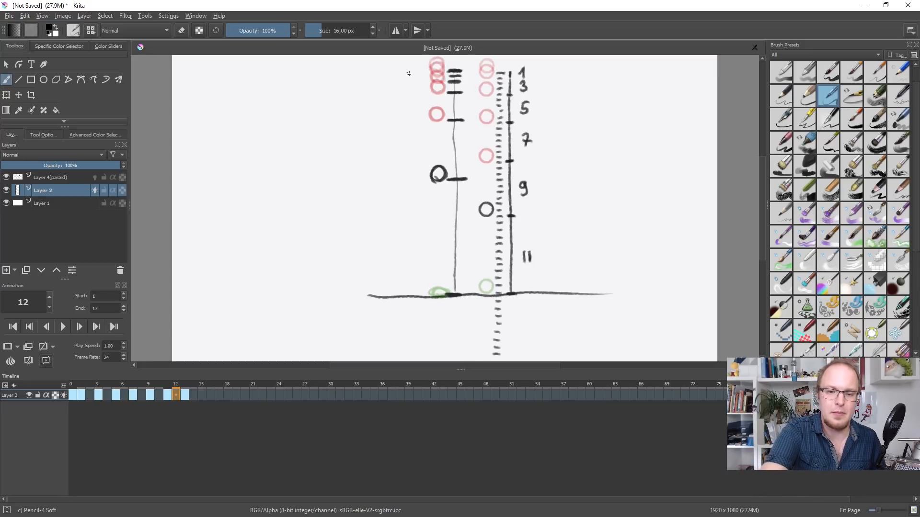
{"action": "left_click_drag", "start_coordinate": [405, 76], "coordinate": [402, 227]}
{"action": "mouse_move", "coordinate": [390, 197]}
{"action": "left_mouse_down"}
{"action": "mouse_move", "coordinate": [403, 226]}
{"action": "mouse_move", "coordinate": [415, 200]}
{"action": "left_mouse_up"}
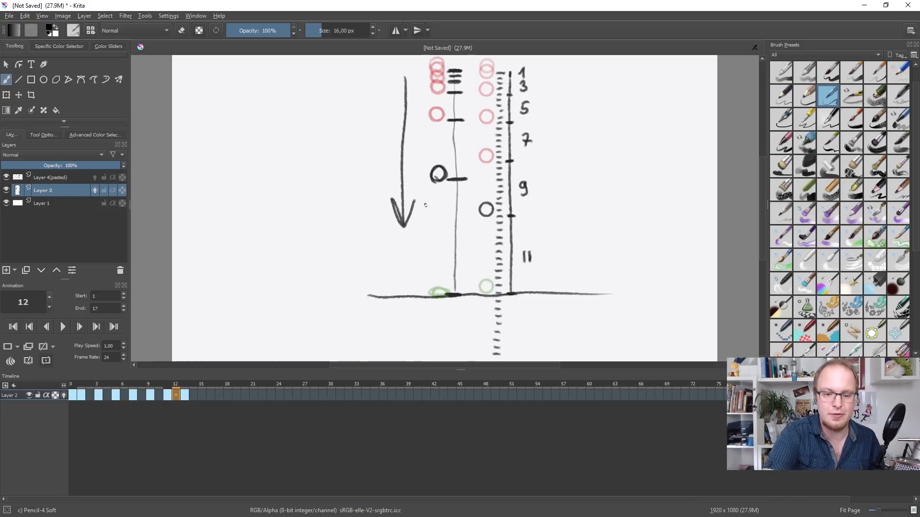
{"action": "key", "text": "ctrl+z"}
{"action": "key", "text": "ctrl+z"}
On frame 12, try sketching an extra ball just above the ground line and motion strokes along the halved guide's ball path
{"action": "left_click_drag", "start_coordinate": [431, 267], "coordinate": [439, 274]}
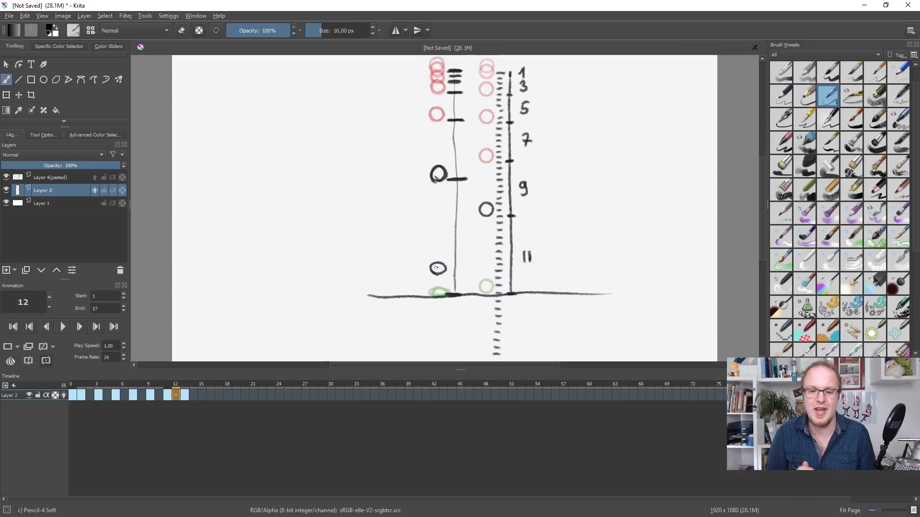
{"action": "key", "text": "ctrl+z"}
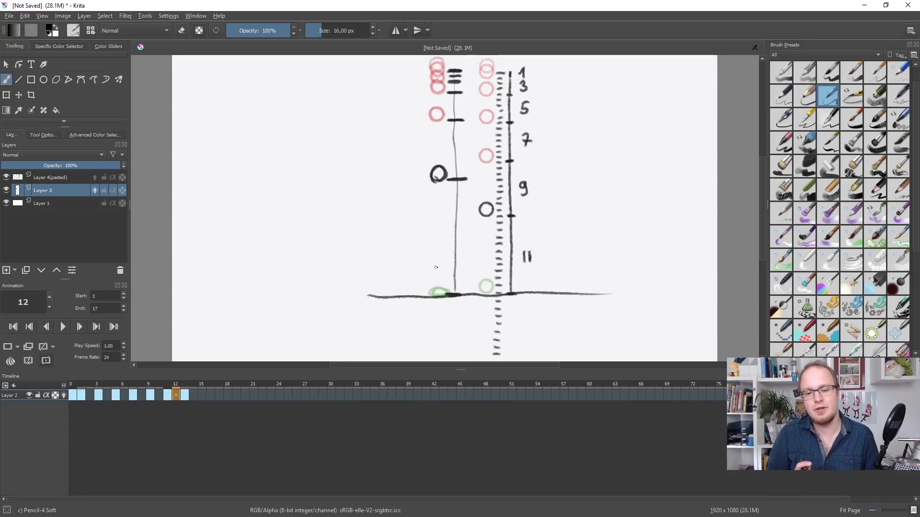
{"action": "mouse_move", "coordinate": [439, 192]}
{"action": "left_mouse_down"}
{"action": "mouse_move", "coordinate": [435, 207]}
{"action": "mouse_move", "coordinate": [431, 192]}
{"action": "mouse_move", "coordinate": [430, 201]}
{"action": "left_mouse_up"}
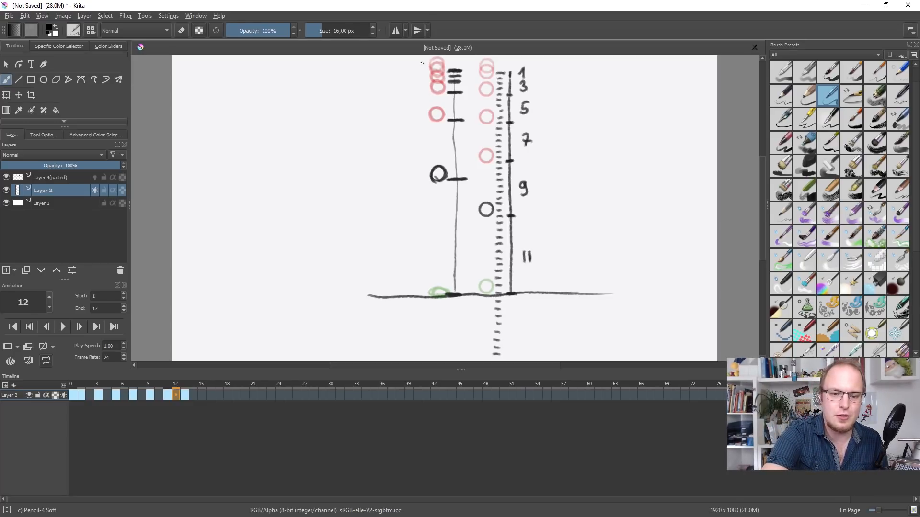
{"action": "left_click_drag", "start_coordinate": [421, 75], "coordinate": [427, 243]}
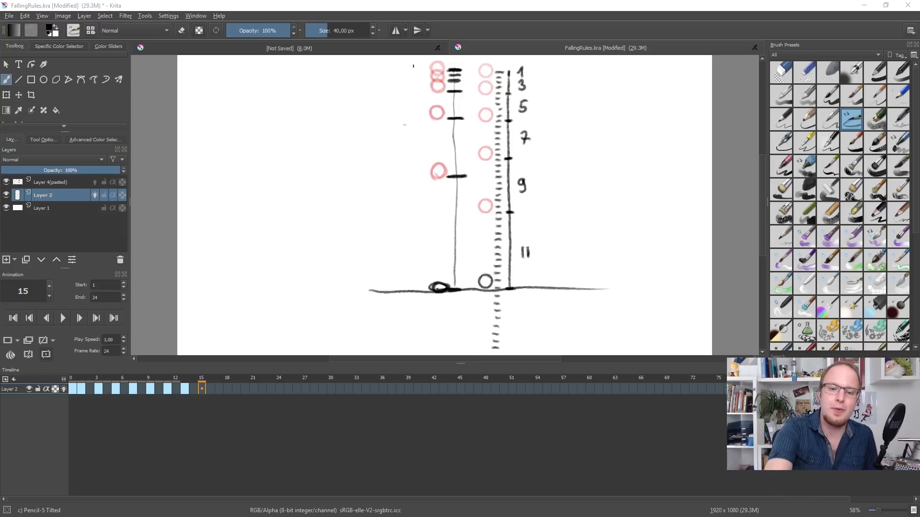
In FallingRules.kra, sketch a ball with a short downward arrow beside the halved guide's start on frame 15, then undo it
{"action": "mouse_move", "coordinate": [413, 63]}
{"action": "left_mouse_down"}
{"action": "mouse_move", "coordinate": [422, 63]}
{"action": "mouse_move", "coordinate": [413, 73]}
{"action": "left_mouse_up"}
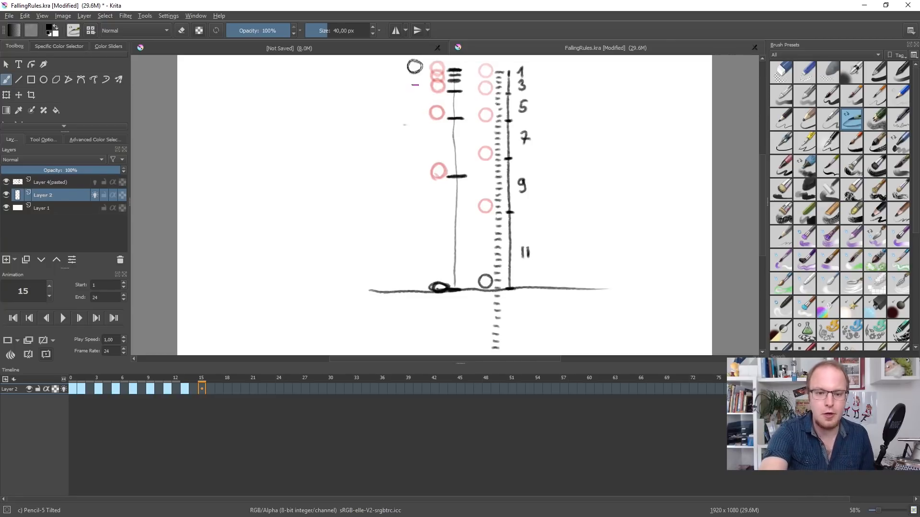
{"action": "left_click_drag", "start_coordinate": [415, 69], "coordinate": [413, 114]}
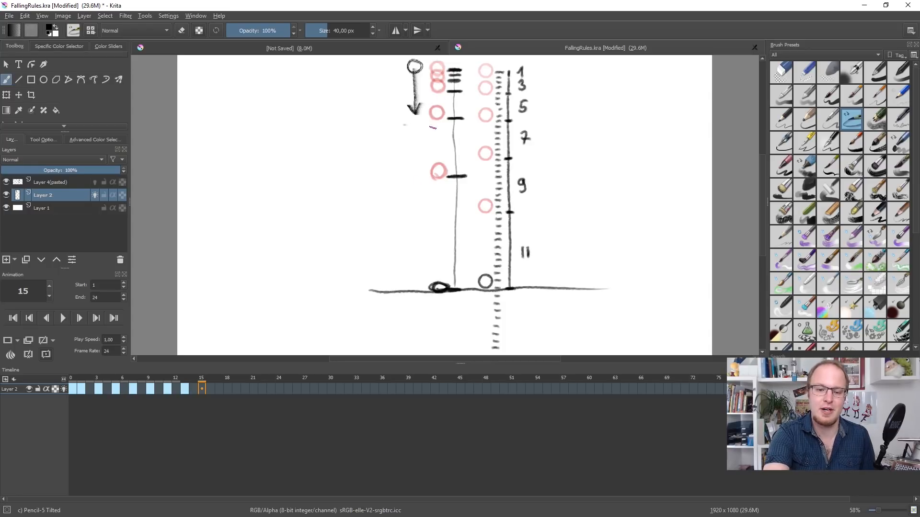
{"action": "key", "text": "ctrl+z"}
{"action": "key", "text": "ctrl+z"}
{"action": "key", "text": "ctrl+z"}
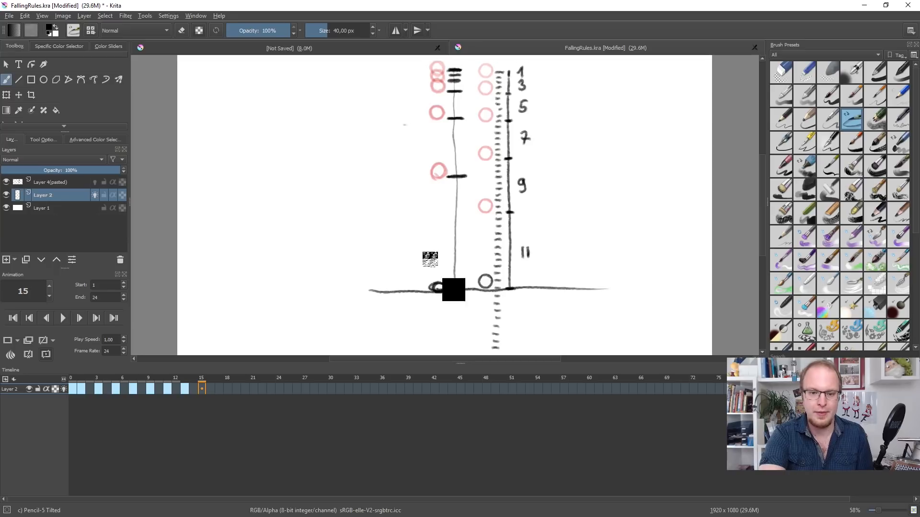
Sketch falling and rebounding arrows with extra balls beside the halved guide on frame 15, then undo them all
{"action": "mouse_move", "coordinate": [422, 179]}
{"action": "left_mouse_down"}
{"action": "mouse_move", "coordinate": [421, 285]}
{"action": "mouse_move", "coordinate": [432, 269]}
{"action": "left_mouse_up"}
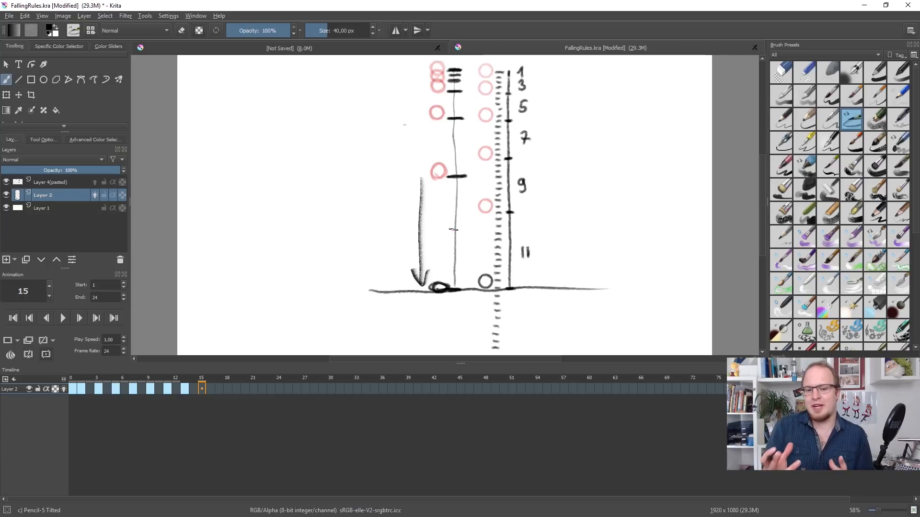
{"action": "mouse_move", "coordinate": [406, 286]}
{"action": "left_mouse_down"}
{"action": "mouse_move", "coordinate": [405, 178]}
{"action": "mouse_move", "coordinate": [397, 186]}
{"action": "mouse_move", "coordinate": [414, 188]}
{"action": "left_mouse_up"}
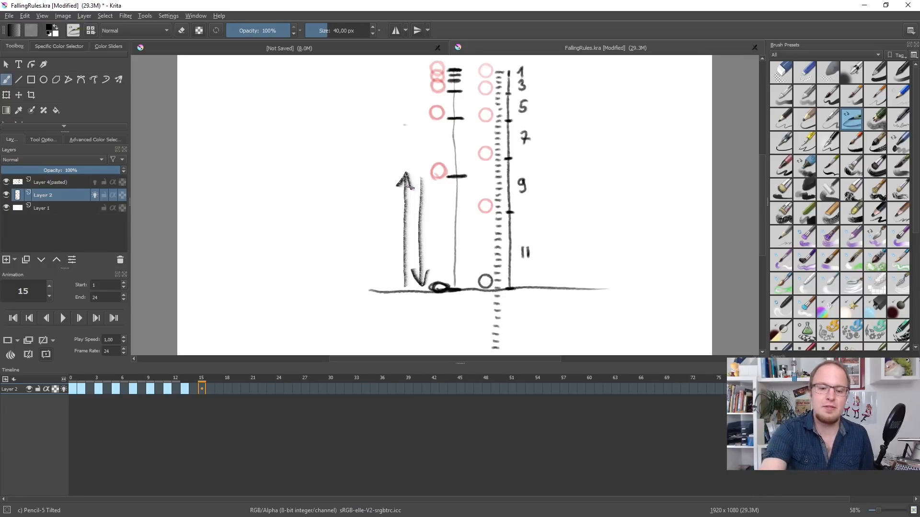
{"action": "left_click_drag", "start_coordinate": [388, 167], "coordinate": [389, 214]}
{"action": "left_click_drag", "start_coordinate": [389, 214], "coordinate": [397, 198]}
{"action": "mouse_move", "coordinate": [407, 165]}
{"action": "left_mouse_down"}
{"action": "mouse_move", "coordinate": [393, 154]}
{"action": "mouse_move", "coordinate": [408, 161]}
{"action": "left_mouse_up"}
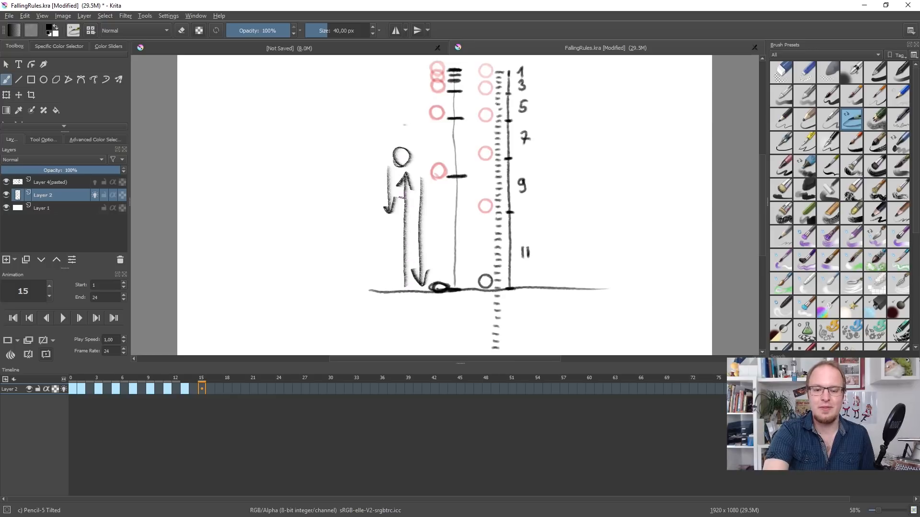
{"action": "mouse_move", "coordinate": [404, 63]}
{"action": "left_mouse_down"}
{"action": "mouse_move", "coordinate": [398, 72]}
{"action": "mouse_move", "coordinate": [401, 60]}
{"action": "mouse_move", "coordinate": [408, 70]}
{"action": "left_mouse_up"}
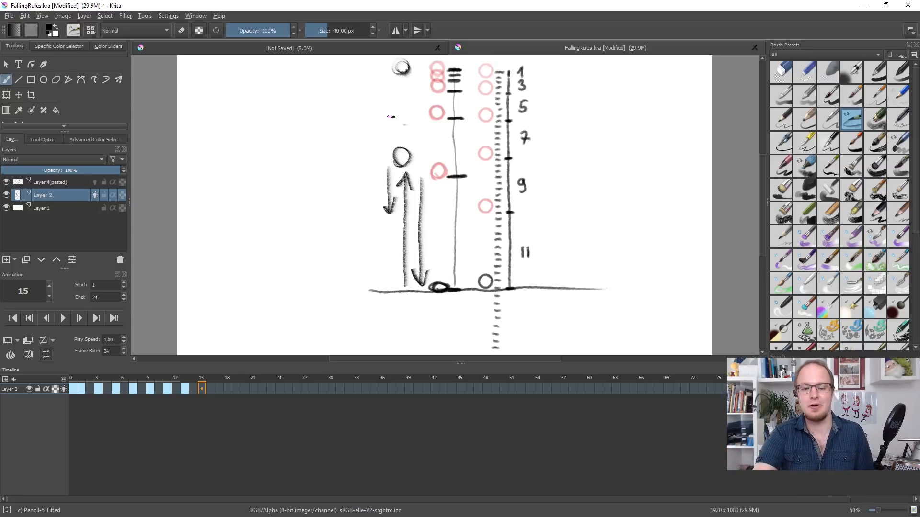
{"action": "key", "text": "ctrl+z"}
{"action": "key", "text": "ctrl+z"}
{"action": "key", "text": "ctrl+z"}
{"action": "key", "text": "ctrl+z"}
{"action": "key", "text": "ctrl+z"}
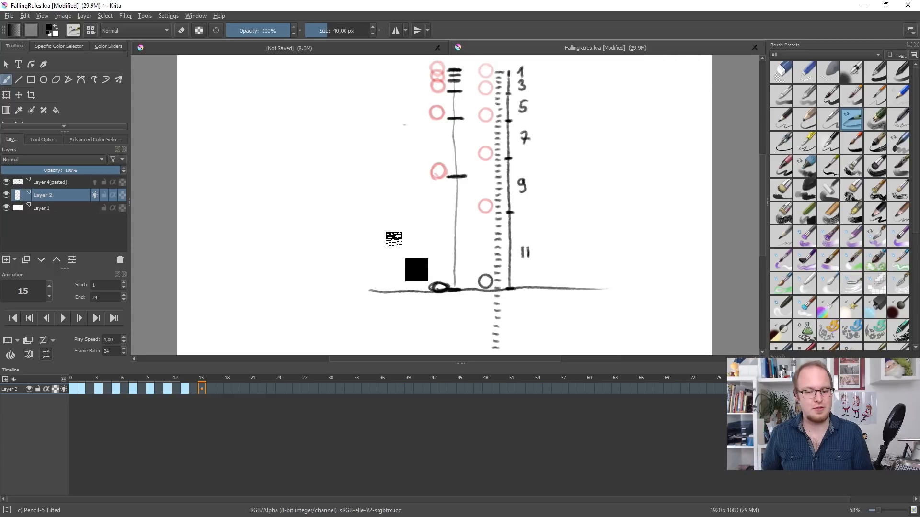
{"action": "key", "text": "ctrl+z"}
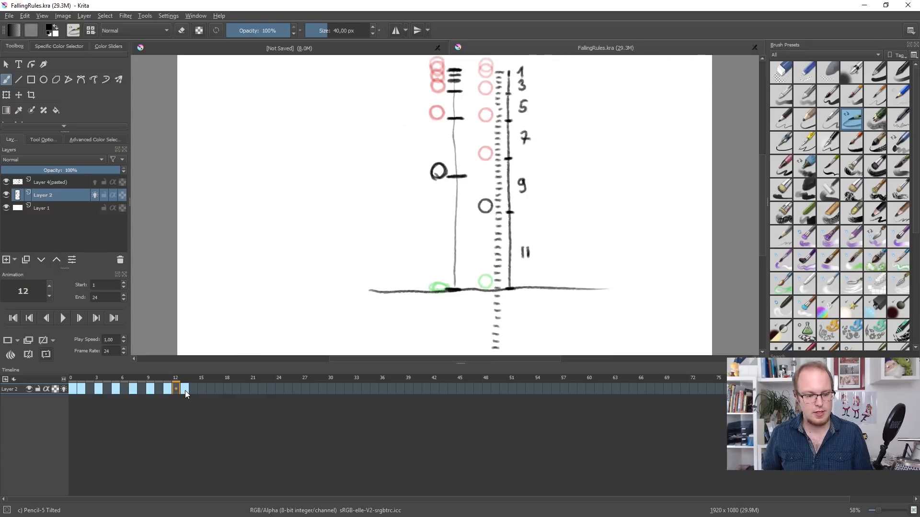
Erase the stray mark beside the halved guide's balls on Layer 2's frame 13
{"action": "left_click", "coordinate": [185, 390]}
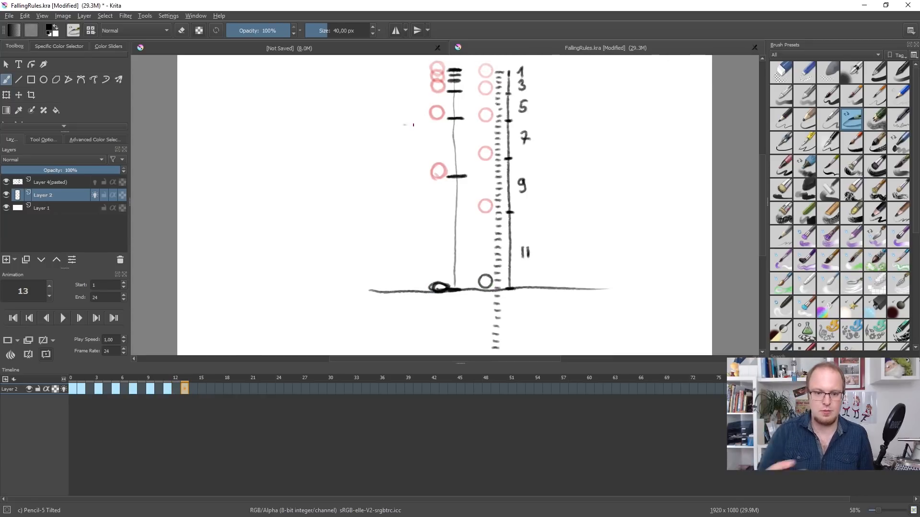
{"action": "left_click_drag", "start_coordinate": [412, 135], "coordinate": [410, 127]}
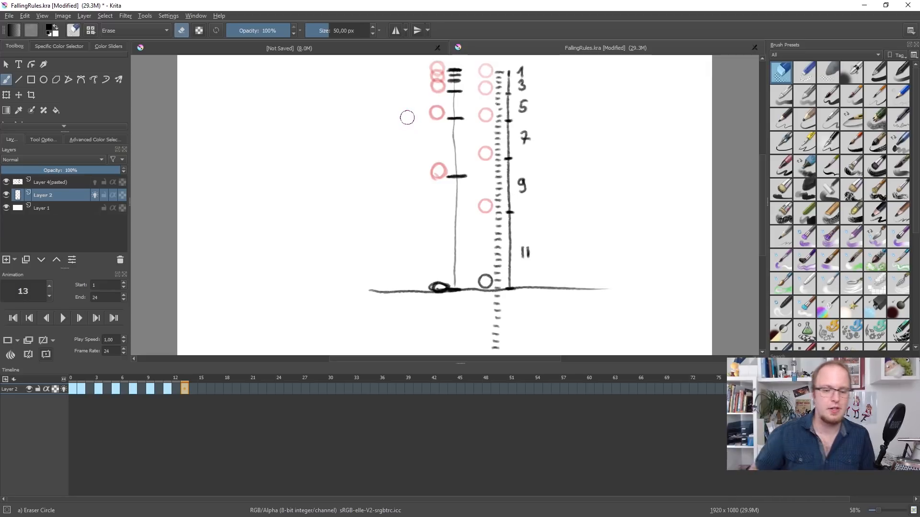
{"action": "left_click", "coordinate": [193, 389]}
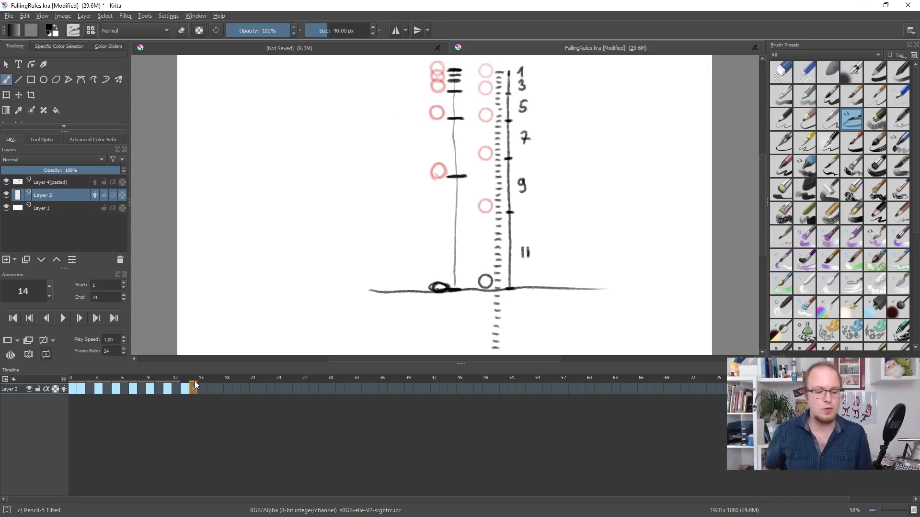
Copy Layer 2's keyframes 11, 9 and 7 to frames 15, 17 and 19 to begin the balls' rise
{"action": "left_click", "coordinate": [167, 389]}
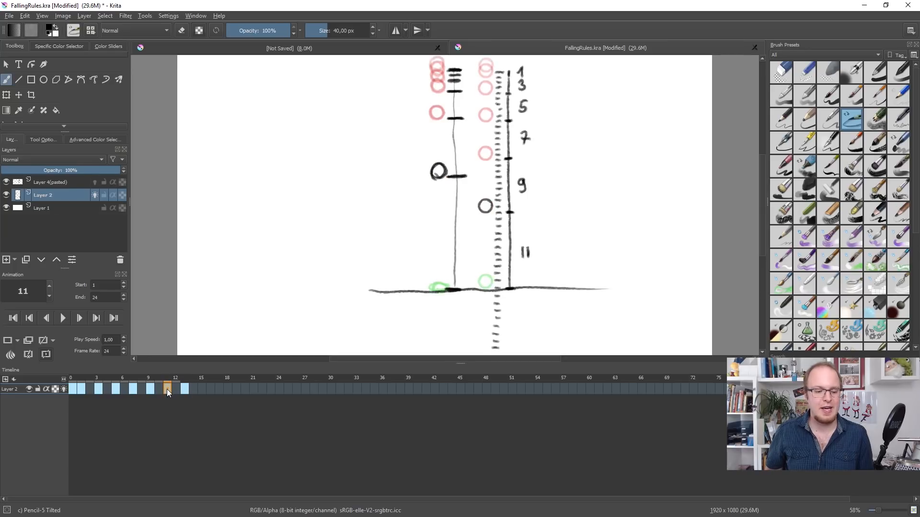
{"action": "left_click", "coordinate": [198, 388]}
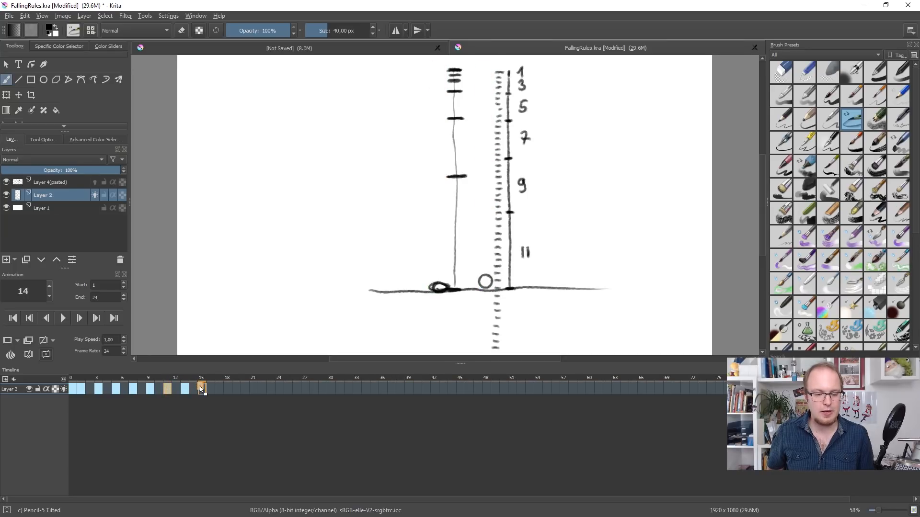
{"action": "left_click", "coordinate": [201, 389]}
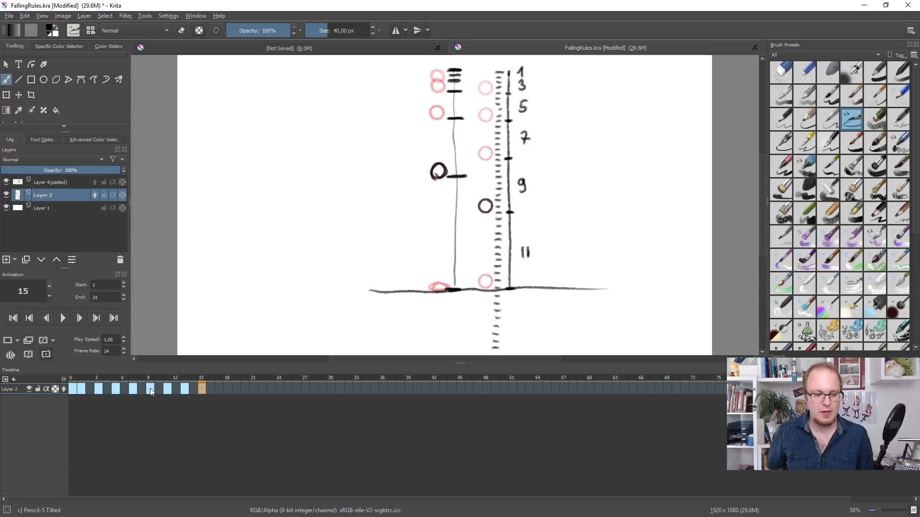
{"action": "left_click", "coordinate": [151, 388]}
{"action": "left_click_drag", "start_coordinate": [150, 387], "coordinate": [221, 386], "text": "ctrl"}
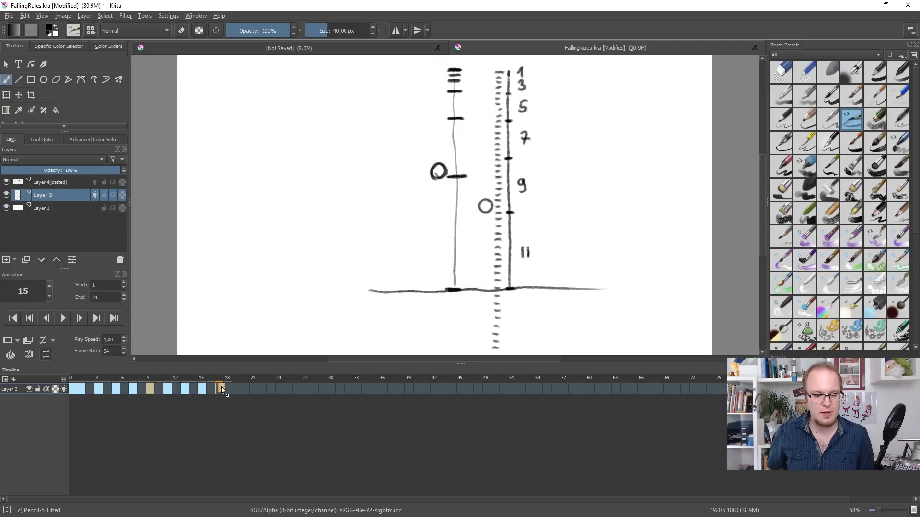
{"action": "left_click", "coordinate": [133, 388]}
{"action": "left_click_drag", "start_coordinate": [133, 389], "coordinate": [236, 389], "text": "ctrl"}
Copy Layer 2's keyframes 5, 3 and 1 to frames 21, 23 and 25 to complete the balls' rise
{"action": "left_click", "coordinate": [111, 388]}
{"action": "left_click_drag", "start_coordinate": [111, 388], "coordinate": [255, 390], "text": "ctrl"}
{"action": "left_click", "coordinate": [98, 388]}
{"action": "left_click_drag", "start_coordinate": [98, 388], "coordinate": [272, 389], "text": "ctrl"}
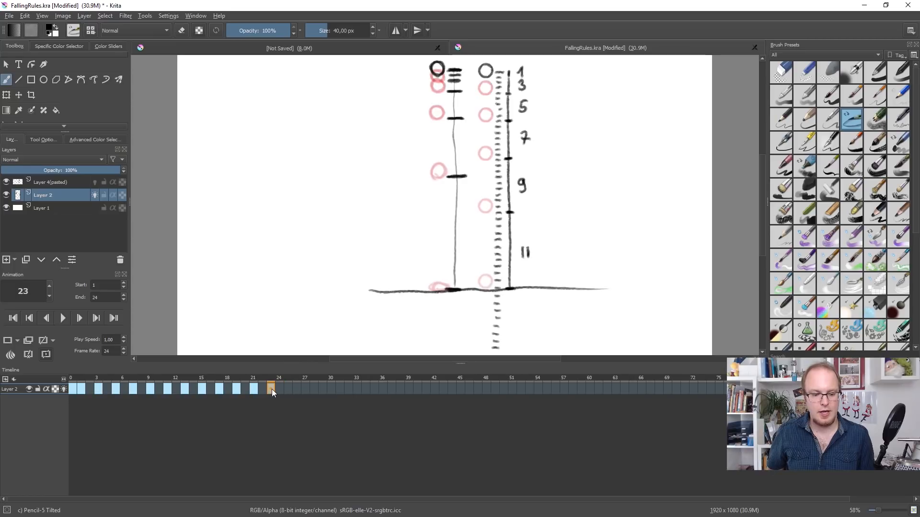
{"action": "left_click", "coordinate": [83, 388]}
{"action": "left_click_drag", "start_coordinate": [83, 389], "coordinate": [290, 387], "text": "ctrl"}
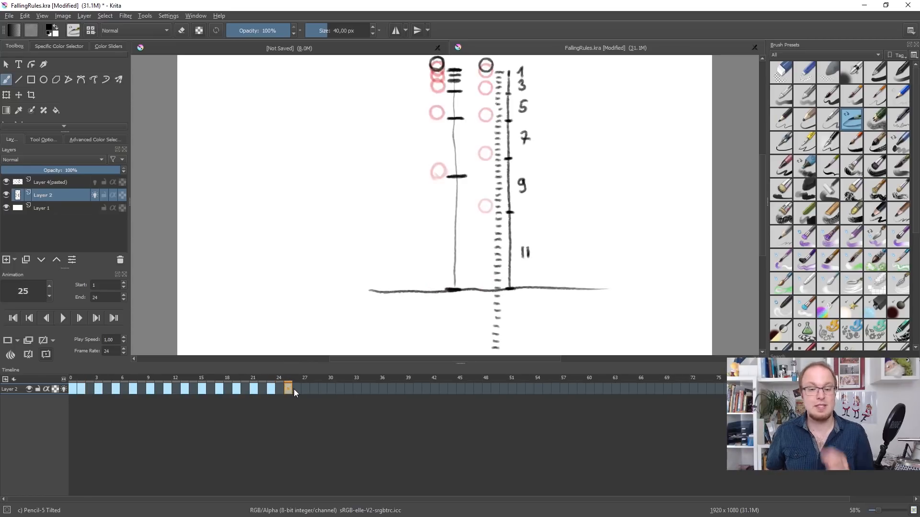
Compare the ball positions on frames 24 and 25 with the starting keyframe to check where the loop should end
{"action": "left_click", "coordinate": [280, 389]}
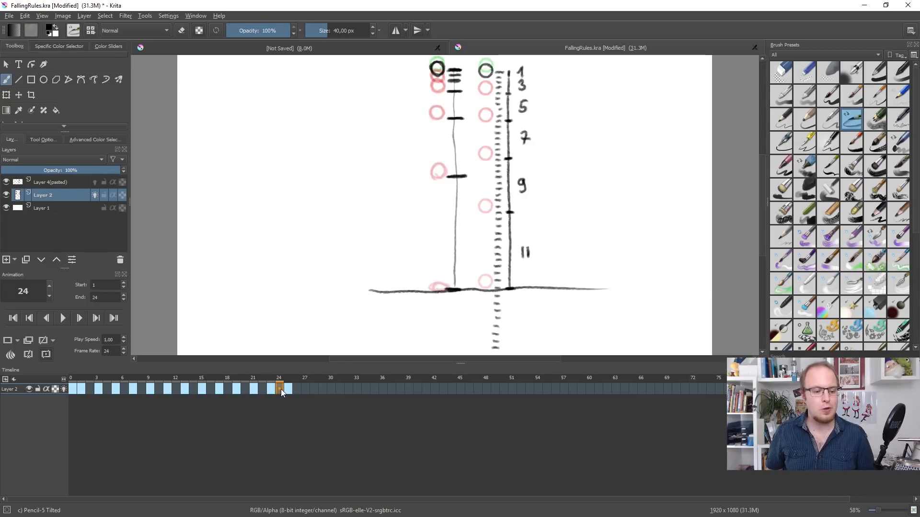
{"action": "double_click", "coordinate": [93, 299]}
{"action": "left_click", "coordinate": [289, 389]}
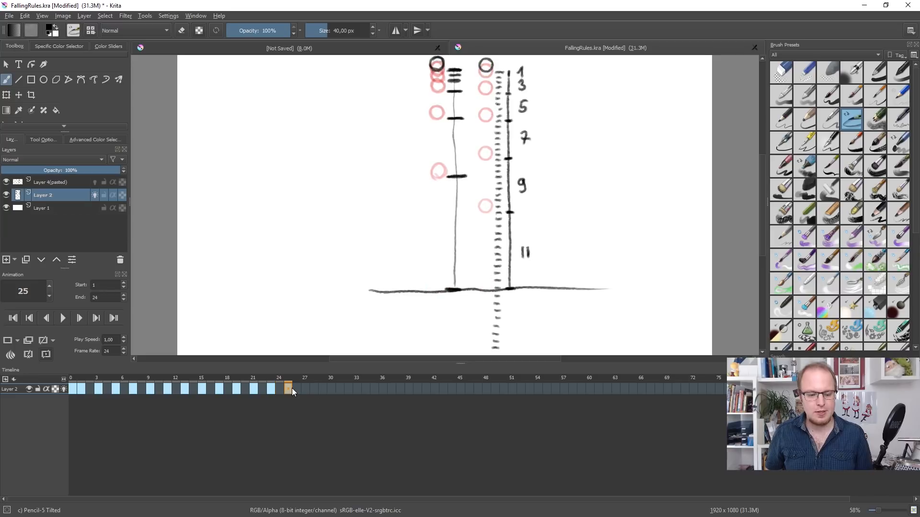
{"action": "left_click", "coordinate": [80, 389]}
{"action": "left_click", "coordinate": [287, 389]}
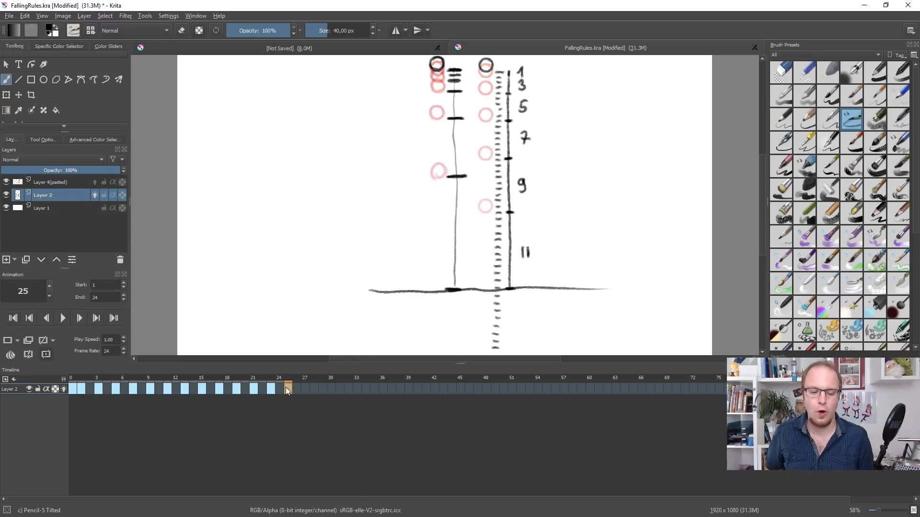
{"action": "left_click", "coordinate": [281, 389]}
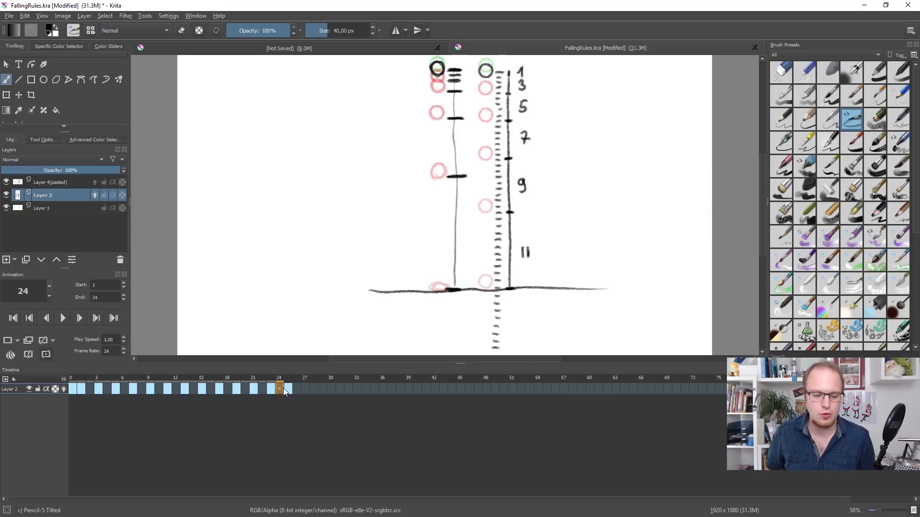
{"action": "left_click", "coordinate": [288, 389]}
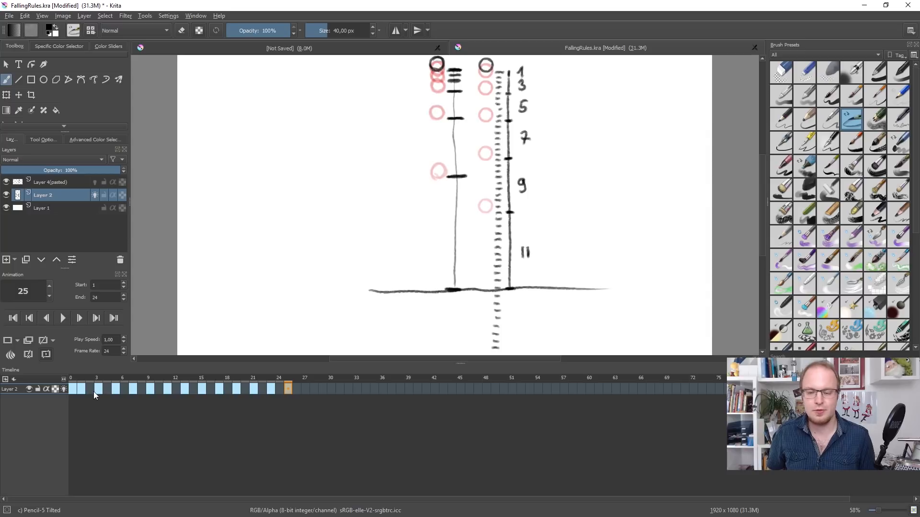
Play back the mirrored falling-ball animation to check the looping bounce
{"action": "key", "text": "space"}
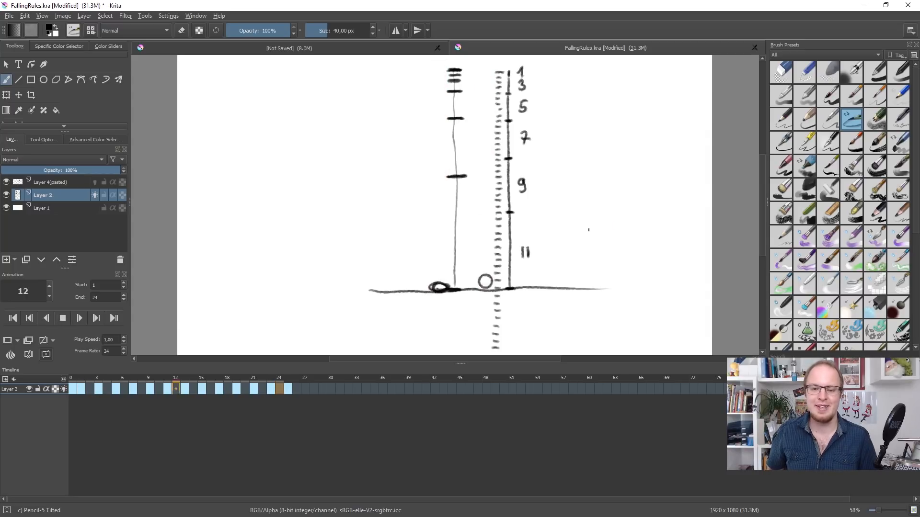
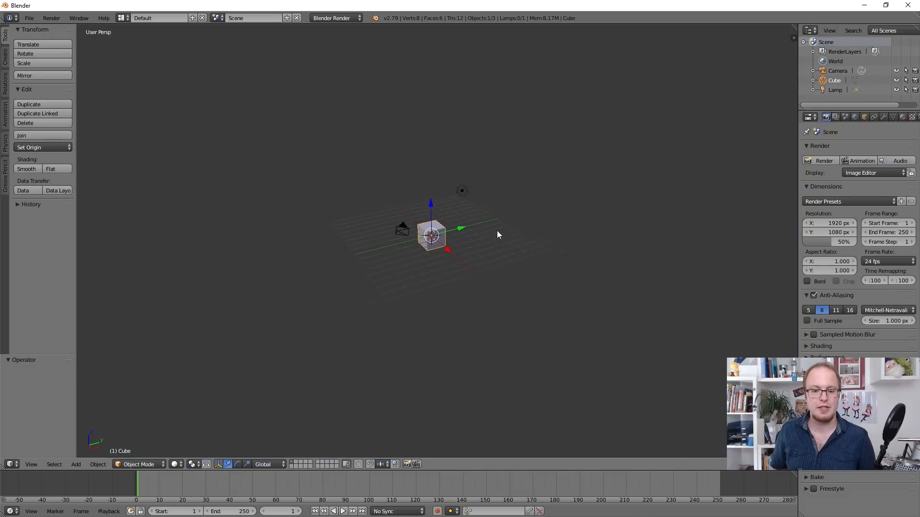
Switch to Blender, select the camera, cube and lamp individually, and toggle the selection of all objects
{"action": "scroll", "coordinate": [433, 134], "scroll_direction": "down", "scroll_amount": 4}
{"action": "scroll", "coordinate": [432, 135], "scroll_direction": "up", "scroll_amount": 6}
{"action": "scroll", "coordinate": [431, 138], "scroll_direction": "down", "scroll_amount": 6}
{"action": "scroll", "coordinate": [431, 138], "scroll_direction": "up", "scroll_amount": 5}
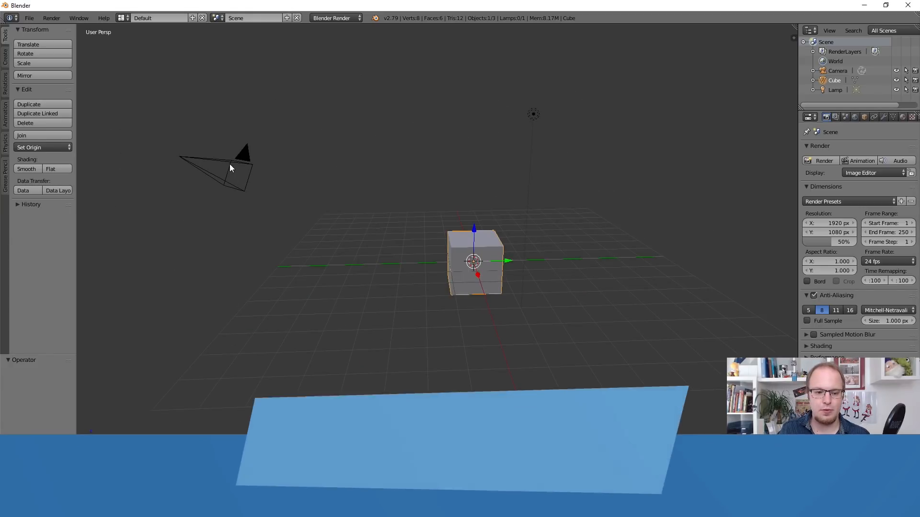
{"action": "right_click", "coordinate": [229, 165]}
{"action": "right_click", "coordinate": [467, 256]}
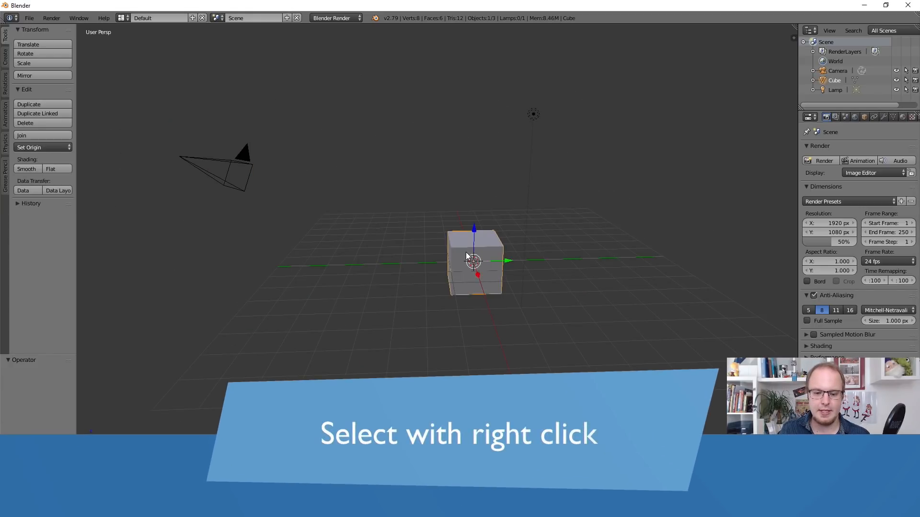
{"action": "right_click", "coordinate": [535, 115]}
{"action": "right_click", "coordinate": [196, 165]}
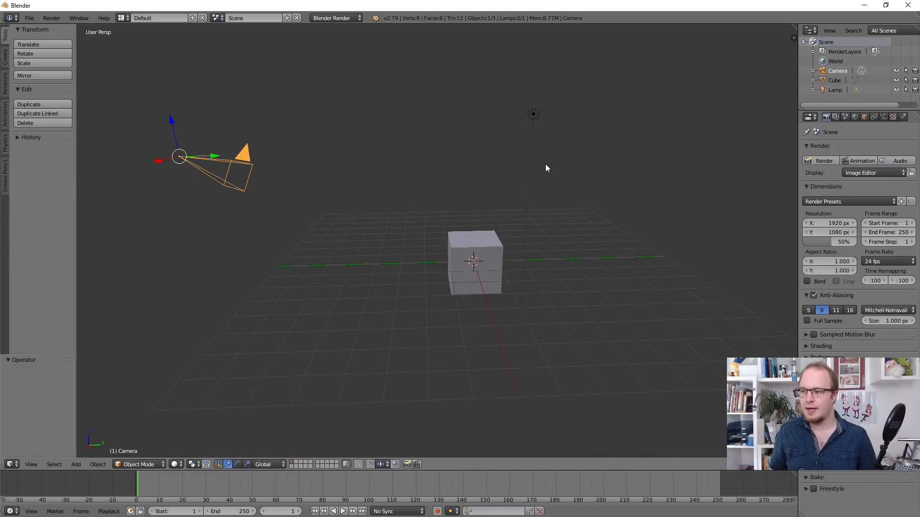
{"action": "key", "text": "a"}
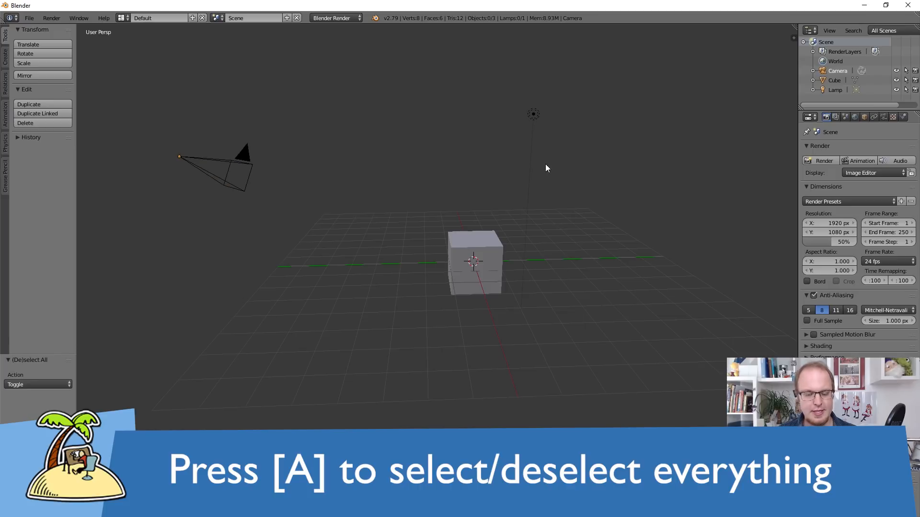
{"action": "key", "text": "a"}
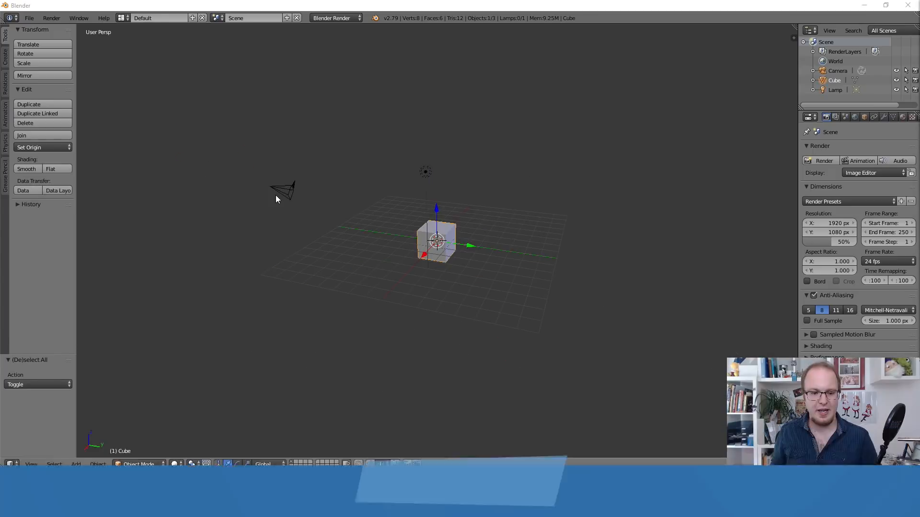
Select the camera, lamp and cube in turn, and focus the view on the cube
{"action": "right_click", "coordinate": [276, 192]}
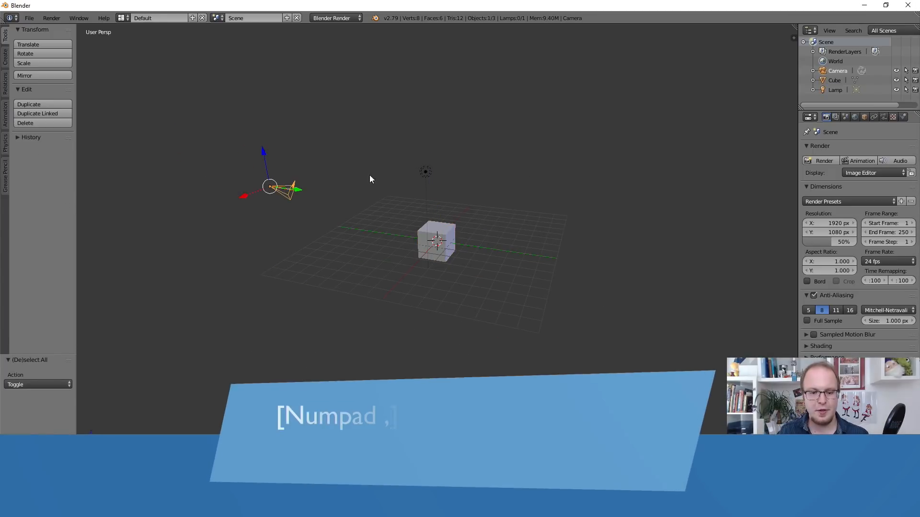
{"action": "right_click", "coordinate": [427, 172]}
{"action": "right_click", "coordinate": [447, 233]}
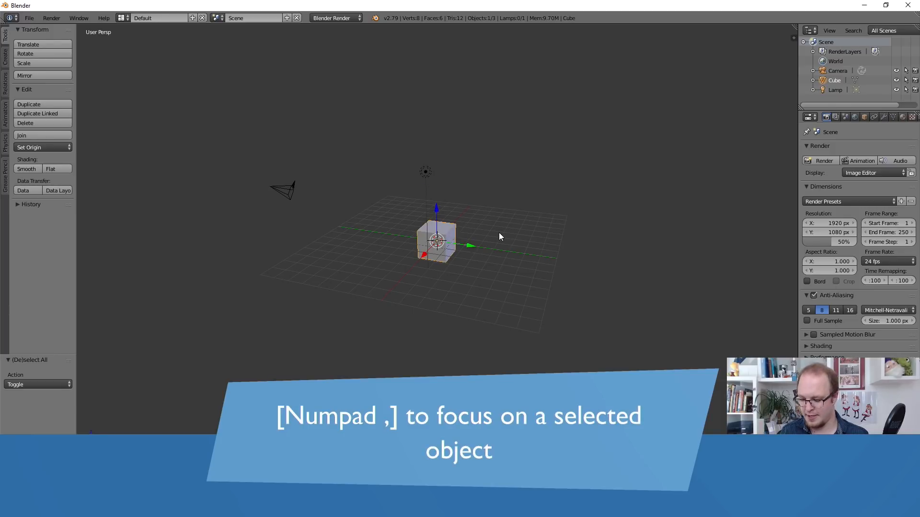
{"action": "key", "text": "KP_Decimal"}
{"action": "middle_click_drag", "start_coordinate": [334, 252], "coordinate": [351, 215]}
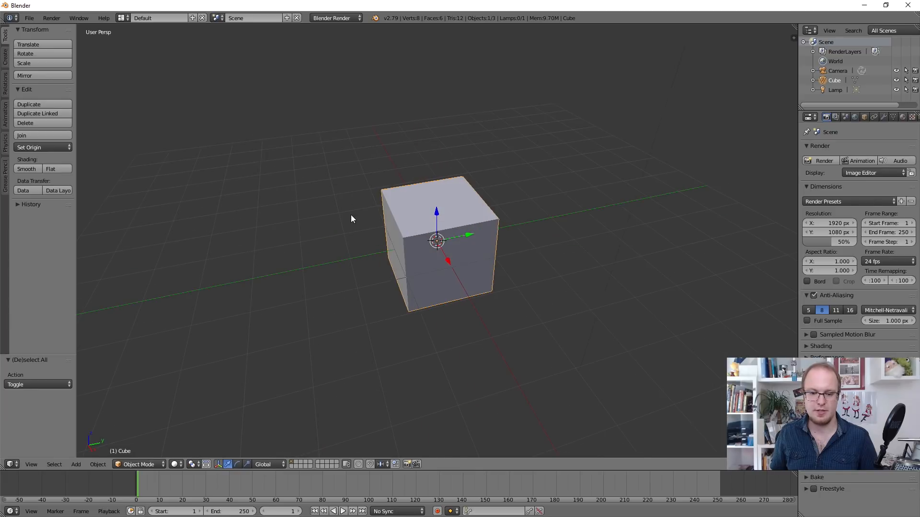
{"action": "scroll", "coordinate": [351, 218], "scroll_direction": "down", "scroll_amount": 5}
Select the camera and focus the view on it
{"action": "right_click", "coordinate": [246, 261]}
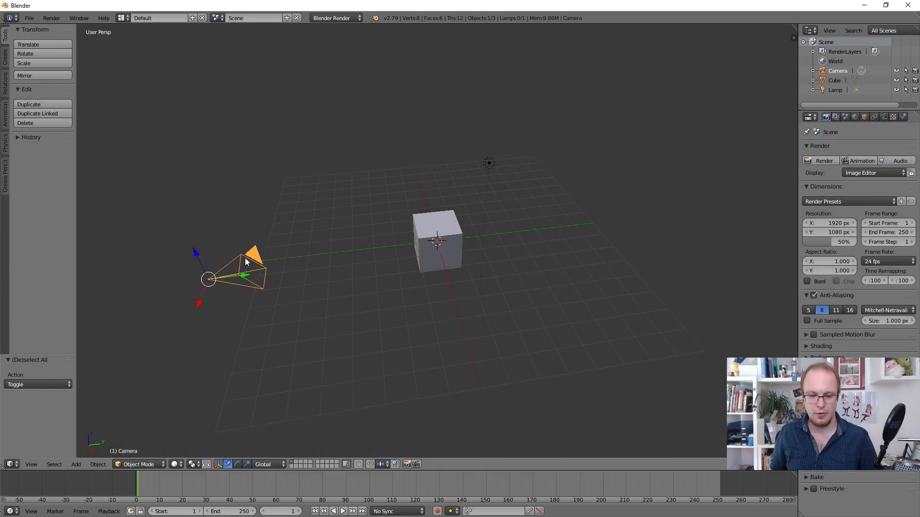
{"action": "key", "text": "KP_Decimal"}
{"action": "middle_click_drag", "start_coordinate": [334, 191], "coordinate": [570, 299]}
Reselect the cube and focus the view on it to inspect it from different angles and distances
{"action": "right_click", "coordinate": [619, 287]}
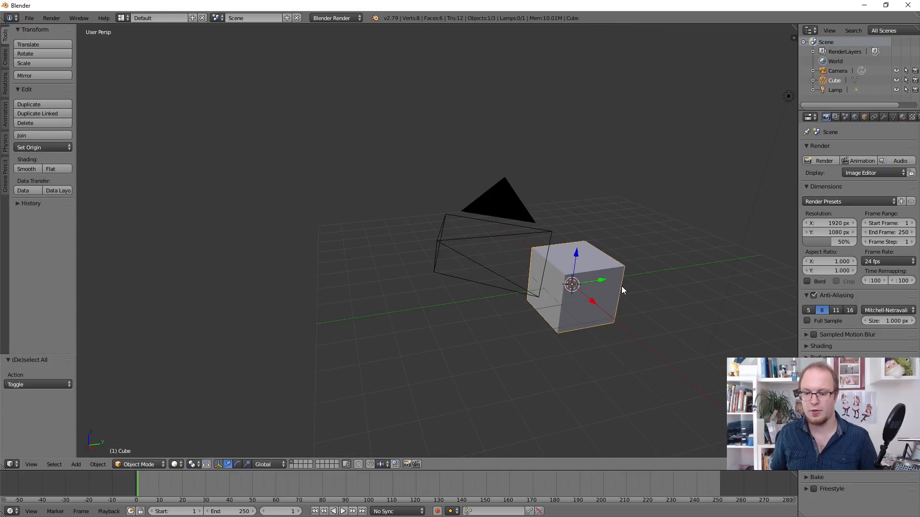
{"action": "key", "text": "KP_Decimal"}
{"action": "scroll", "coordinate": [538, 280], "scroll_direction": "down", "scroll_amount": 4}
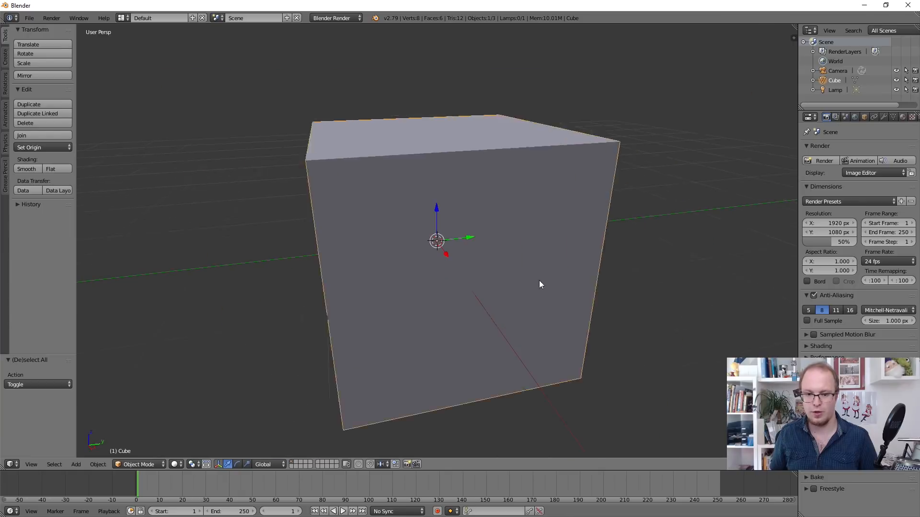
{"action": "middle_click_drag", "start_coordinate": [533, 309], "coordinate": [530, 277]}
{"action": "scroll", "coordinate": [503, 269], "scroll_direction": "down", "scroll_amount": 4}
{"action": "scroll", "coordinate": [454, 278], "scroll_direction": "up", "scroll_amount": 9}
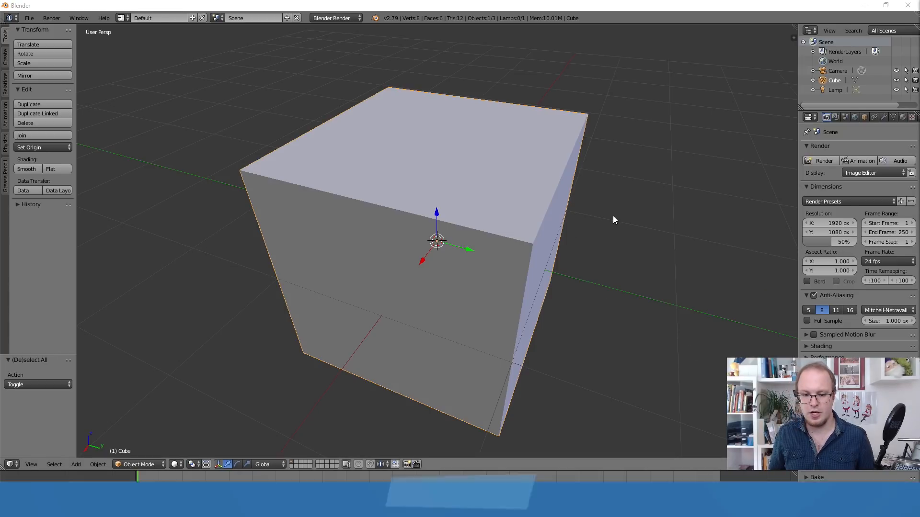
Centre the 3D cursor on the scene origin and frame all objects in the view
{"action": "key", "text": "shift+c"}
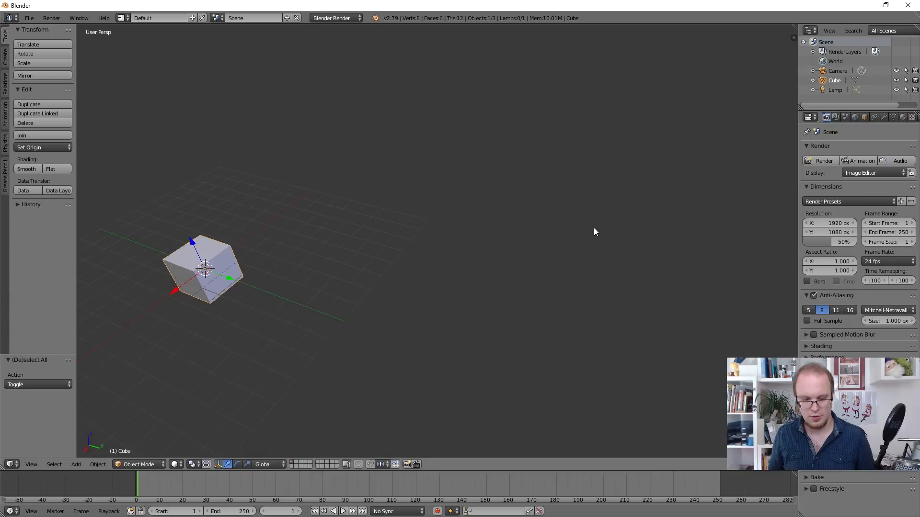
{"action": "key", "text": "shift+c"}
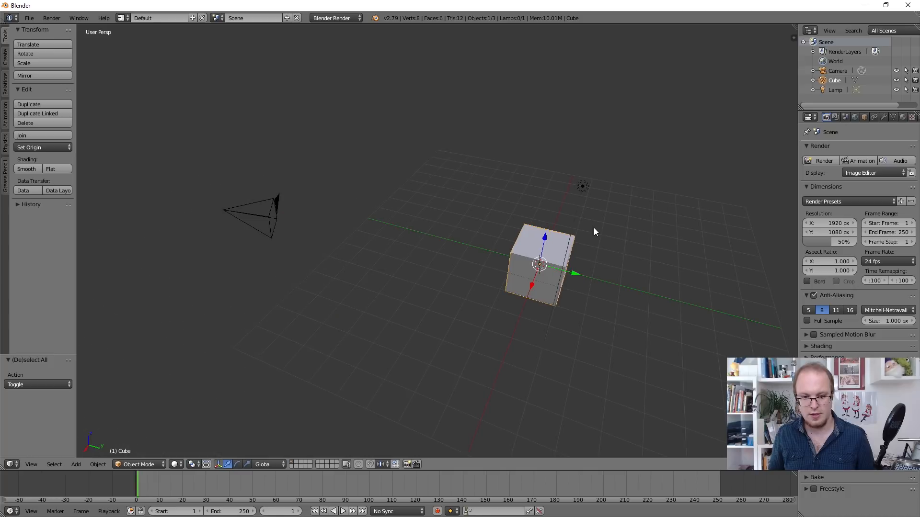
Place the 3D cursor at several spots around the cube from different angles, and return it to the scene origin
{"action": "left_click", "coordinate": [465, 179]}
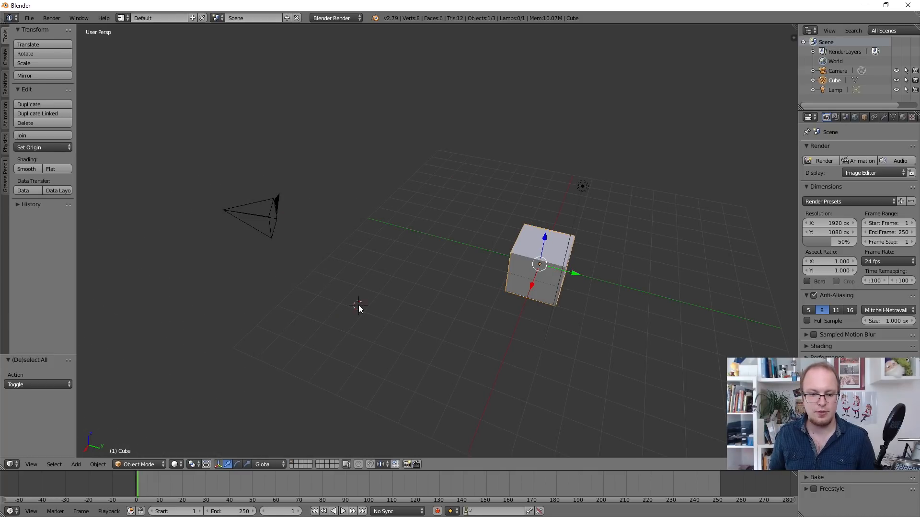
{"action": "left_click", "coordinate": [462, 168]}
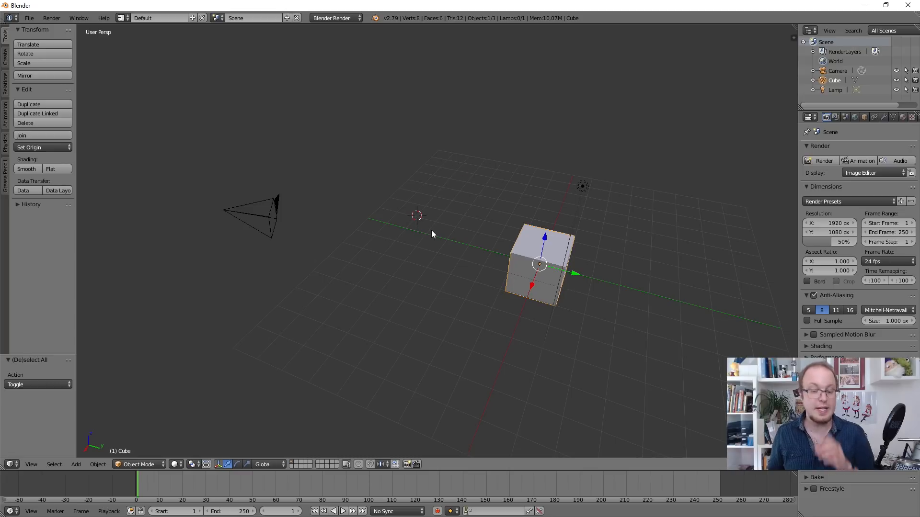
{"action": "left_click", "coordinate": [381, 305]}
{"action": "left_click", "coordinate": [650, 330]}
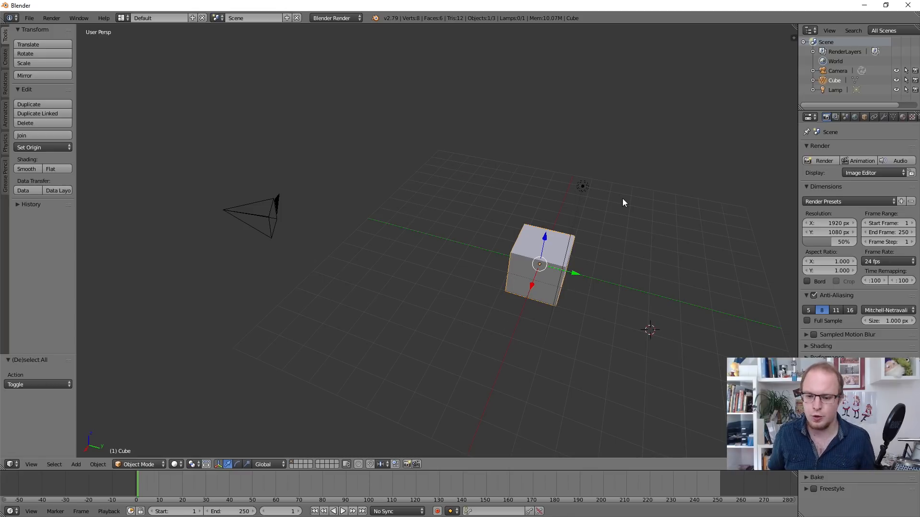
{"action": "left_click", "coordinate": [379, 232]}
{"action": "left_click", "coordinate": [387, 300]}
{"action": "middle_click_drag", "start_coordinate": [402, 324], "coordinate": [414, 277]}
{"action": "left_click", "coordinate": [378, 339]}
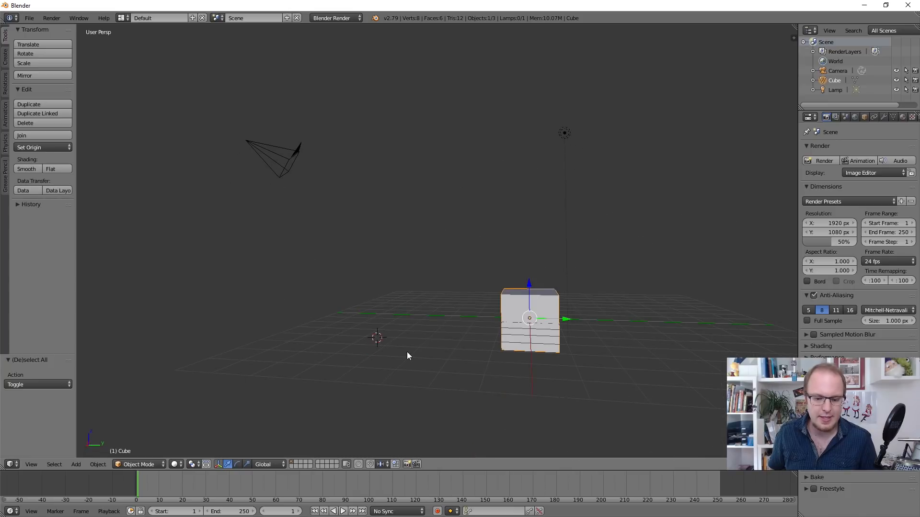
{"action": "middle_click_drag", "start_coordinate": [407, 354], "coordinate": [449, 396]}
{"action": "left_click", "coordinate": [598, 269]}
{"action": "middle_click_drag", "start_coordinate": [600, 207], "coordinate": [663, 267]}
{"action": "left_click", "coordinate": [353, 146]}
{"action": "left_click", "coordinate": [386, 196]}
{"action": "left_click", "coordinate": [421, 211]}
{"action": "scroll", "coordinate": [349, 170], "scroll_direction": "down", "scroll_amount": 2}
{"action": "scroll", "coordinate": [323, 164], "scroll_direction": "up", "scroll_amount": 1}
{"action": "key", "text": "shift+c"}
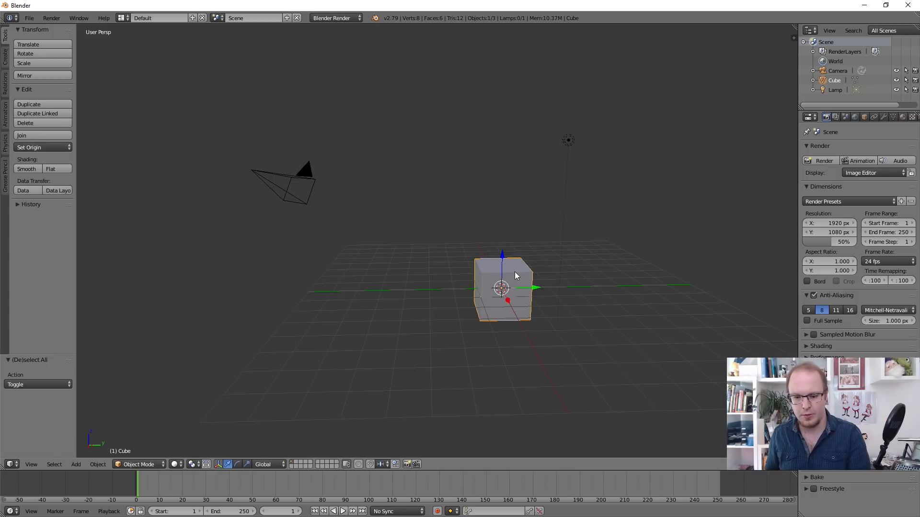
Delete the default cube from the scene
{"action": "right_click", "coordinate": [568, 142]}
{"action": "right_click", "coordinate": [511, 285]}
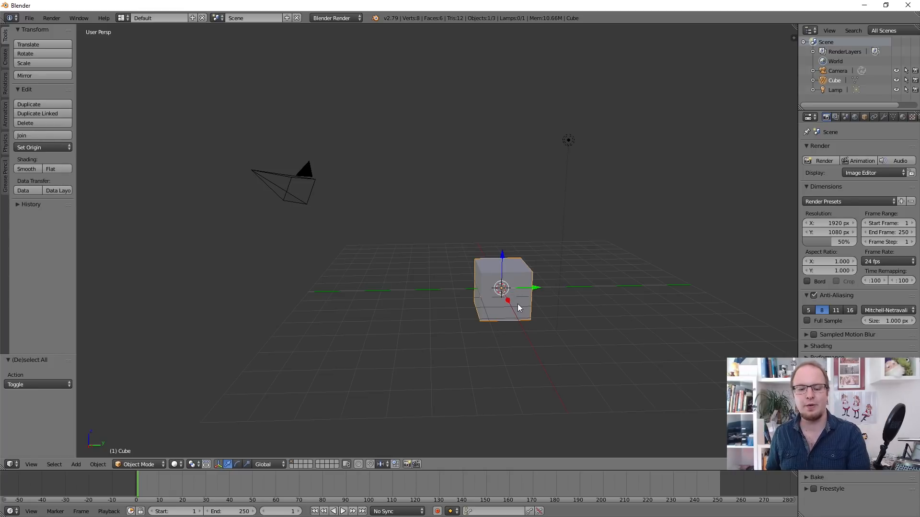
{"action": "key", "text": "x"}
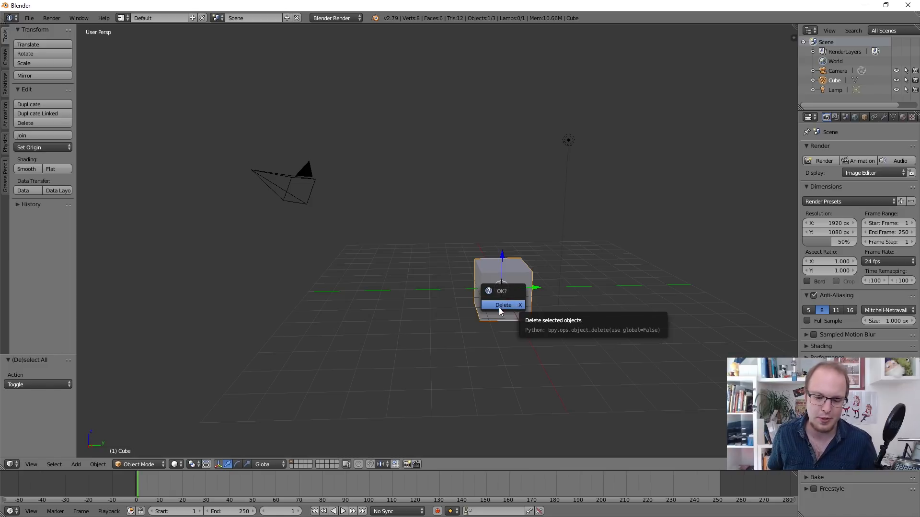
{"action": "left_click", "coordinate": [507, 307]}
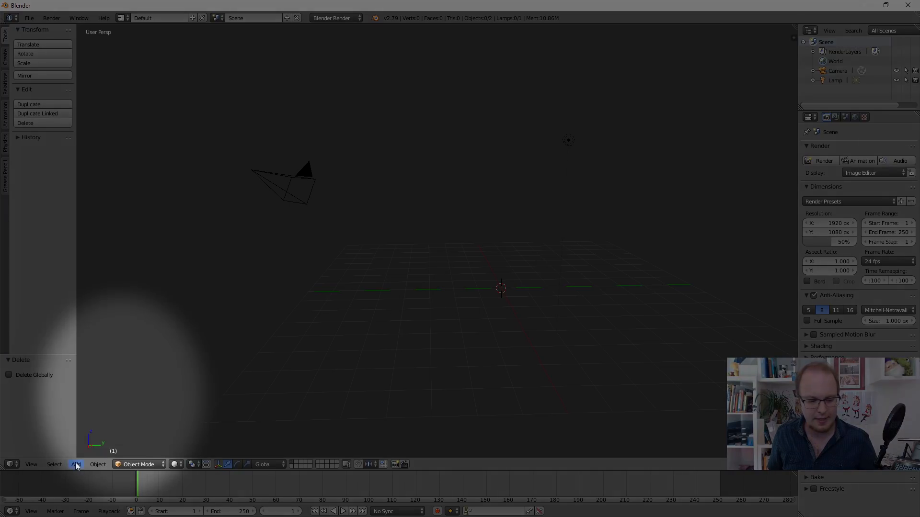
Add a UV sphere mesh at the scene origin
{"action": "left_click", "coordinate": [76, 464]}
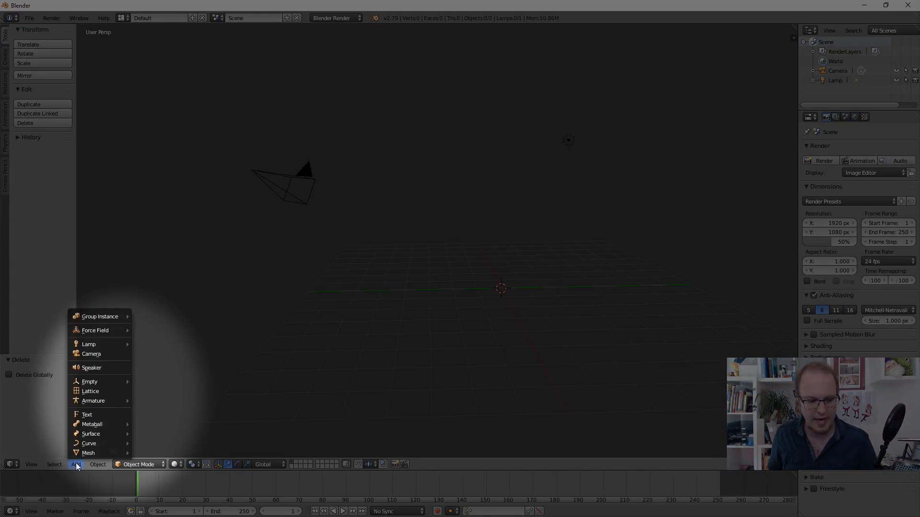
{"action": "mouse_move", "coordinate": [125, 455]}
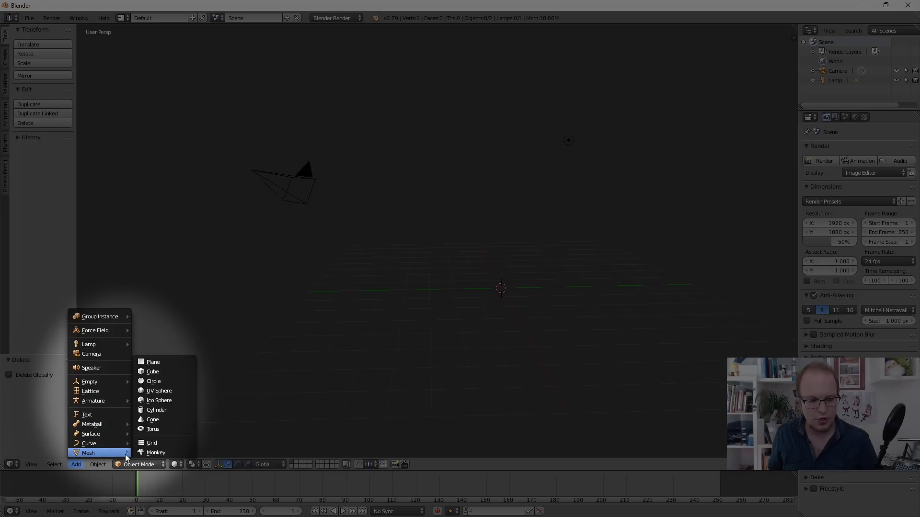
{"action": "left_click", "coordinate": [169, 390]}
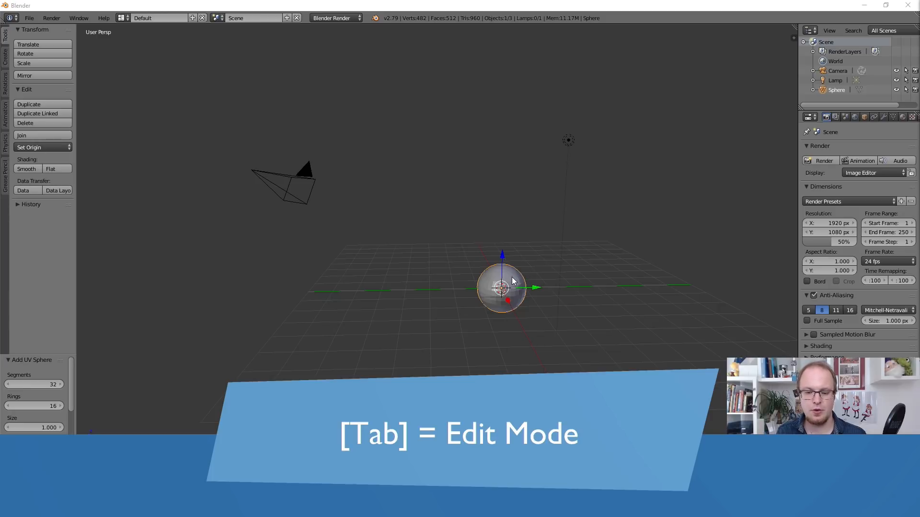
Enter Edit Mode on the sphere and try to move a single vertex on its surface
{"action": "key", "text": "Tab"}
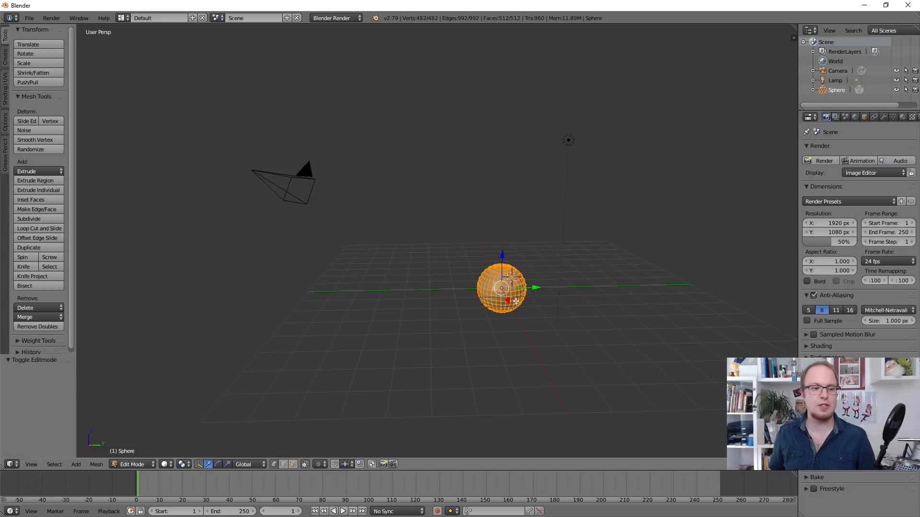
{"action": "scroll", "coordinate": [479, 282], "scroll_direction": "up", "scroll_amount": 5}
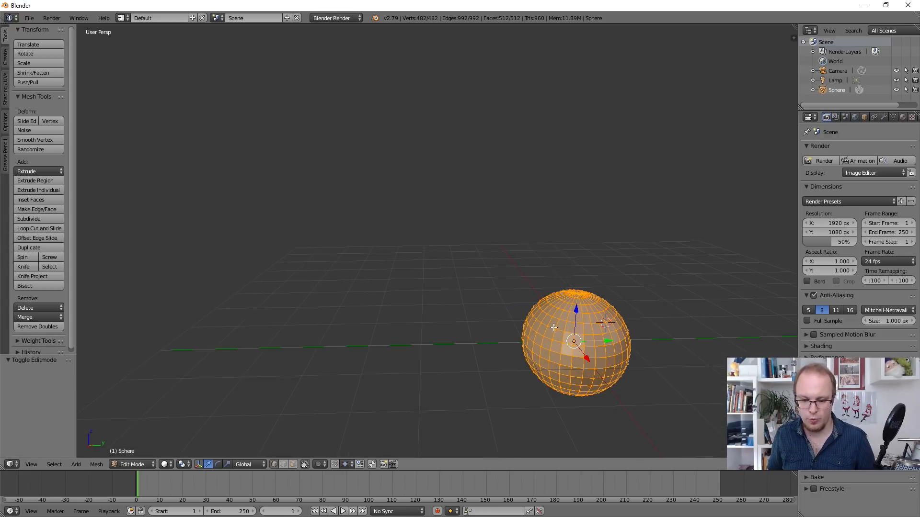
{"action": "right_click", "coordinate": [555, 330]}
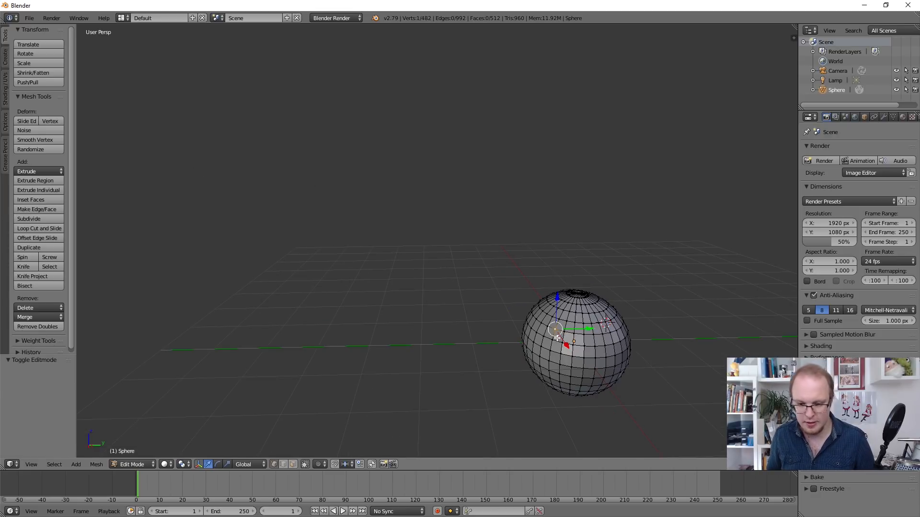
{"action": "key", "text": "g"}
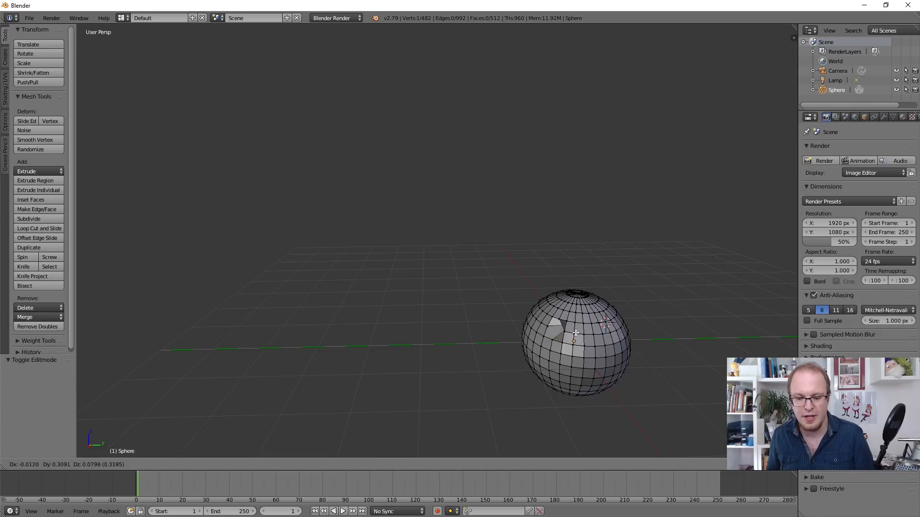
{"action": "left_click", "coordinate": [575, 332]}
Select several individual vertices across the sphere's surface one after another
{"action": "right_click", "coordinate": [548, 338]}
{"action": "right_click", "coordinate": [576, 312]}
{"action": "right_click", "coordinate": [614, 345]}
{"action": "right_click", "coordinate": [570, 371]}
{"action": "right_click", "coordinate": [569, 309]}
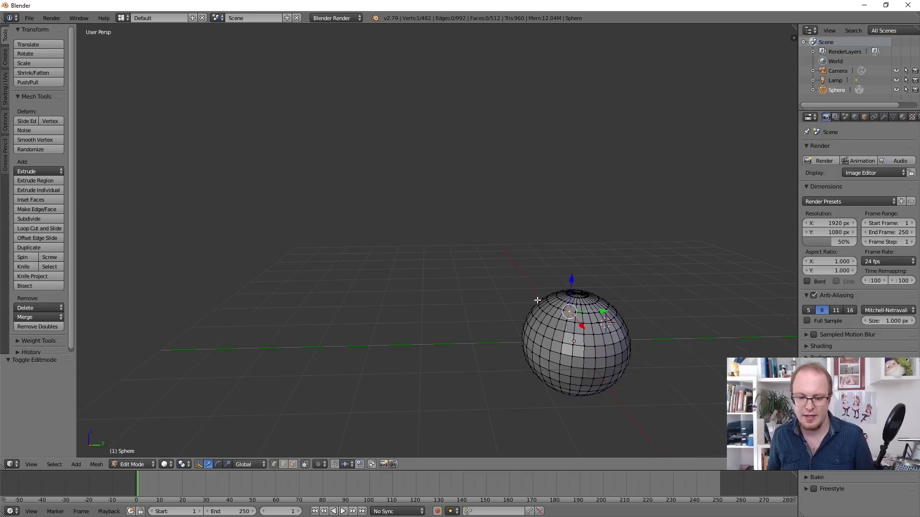
Toggle the selection of all the sphere's vertices several times, and return to Object Mode
{"action": "scroll", "coordinate": [568, 332], "scroll_direction": "down", "scroll_amount": 3}
{"action": "key", "text": "a"}
{"action": "key", "text": "a"}
{"action": "key", "text": "a"}
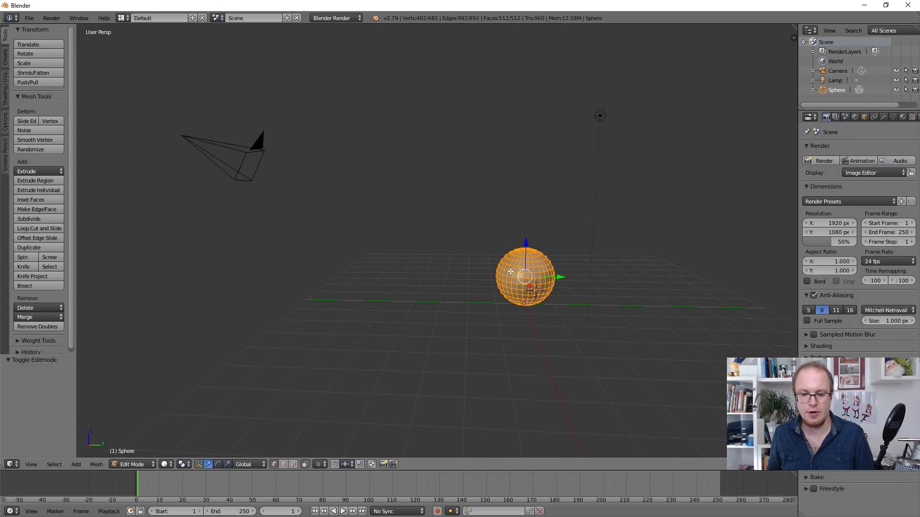
{"action": "key", "text": "a"}
{"action": "key", "text": "a"}
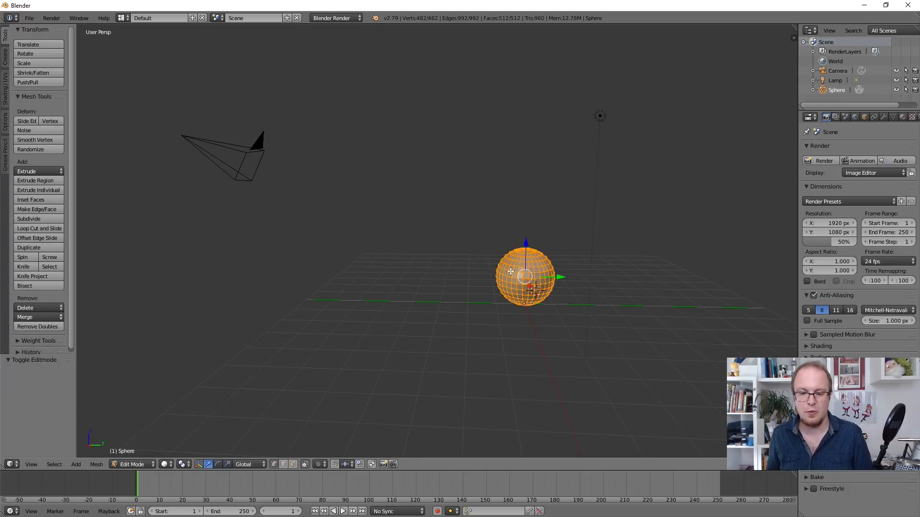
{"action": "key", "text": "Tab"}
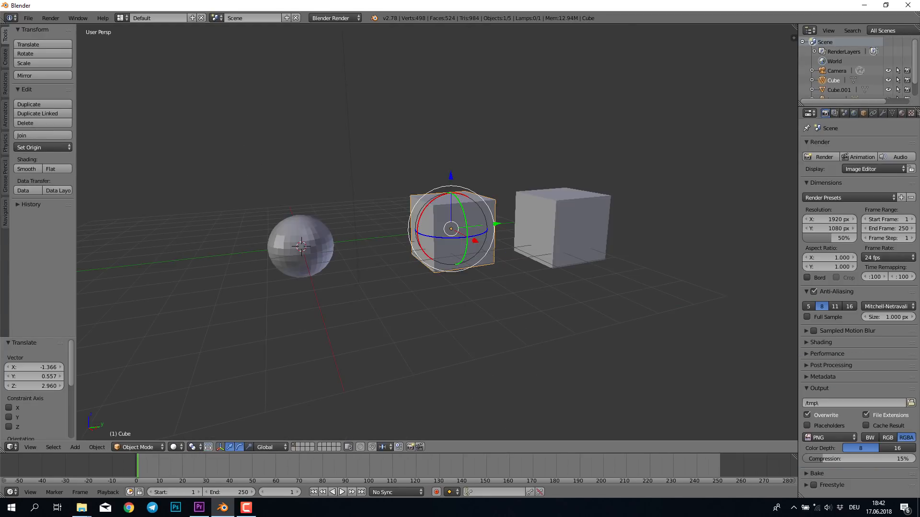
Select the two cubes alternately and try rotating the cube whose origin lies above its mesh
{"action": "right_click", "coordinate": [562, 226]}
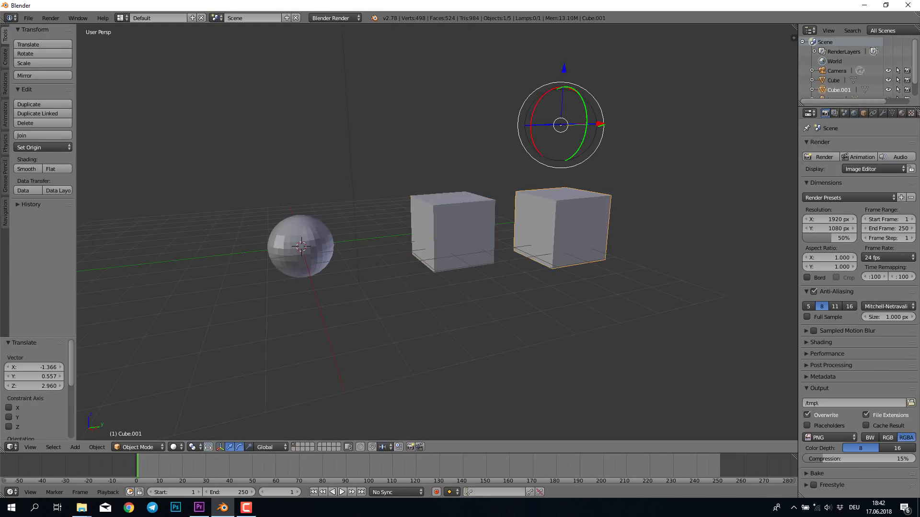
{"action": "right_click", "coordinate": [453, 232]}
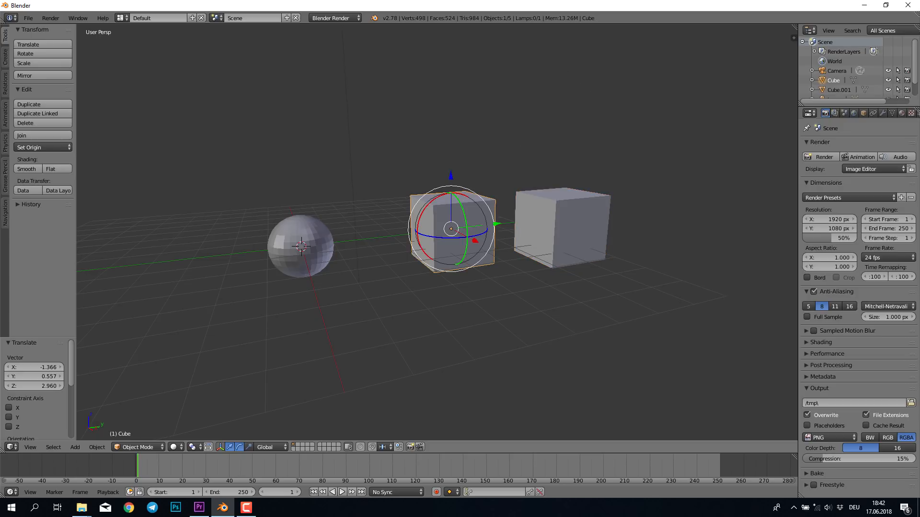
{"action": "right_click", "coordinate": [562, 226]}
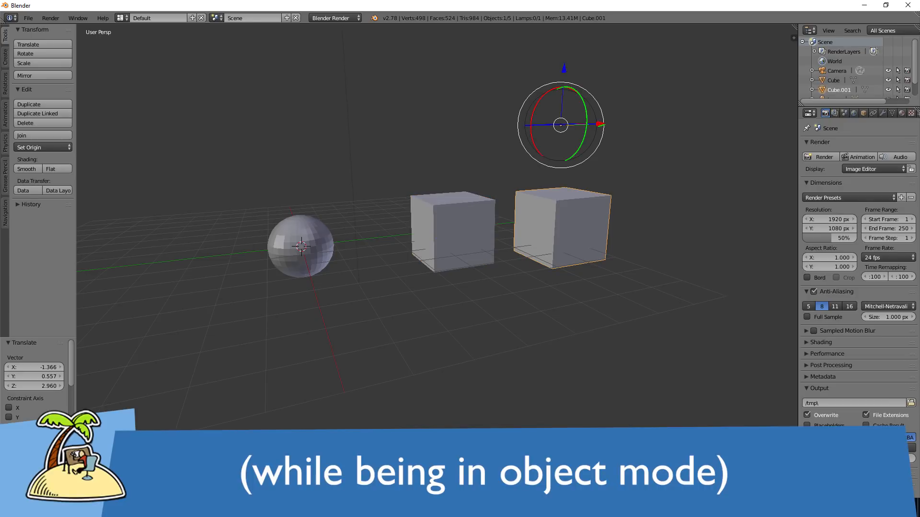
{"action": "key", "text": "r"}
{"action": "key", "text": "Escape"}
{"action": "key", "text": "r"}
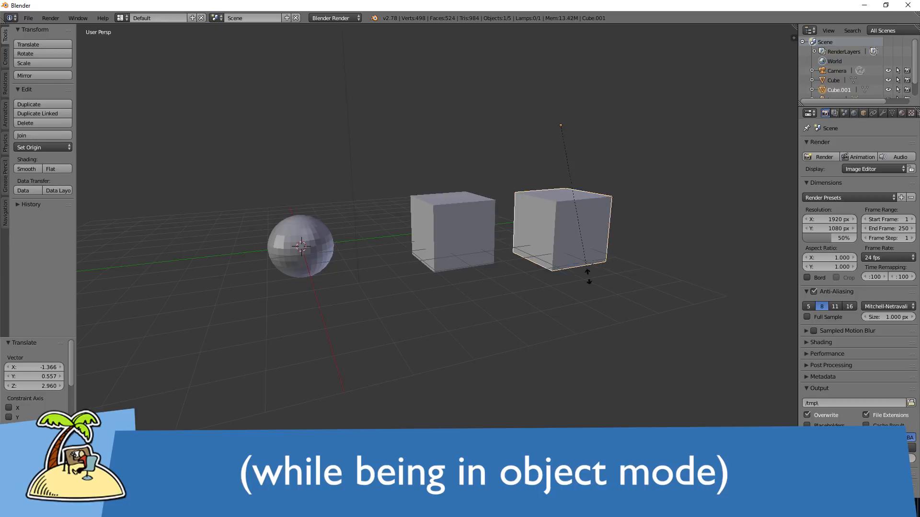
{"action": "key", "text": "Escape"}
Try scaling down and rotating the cube nearer to the sphere
{"action": "right_click", "coordinate": [485, 224]}
{"action": "key", "text": "s"}
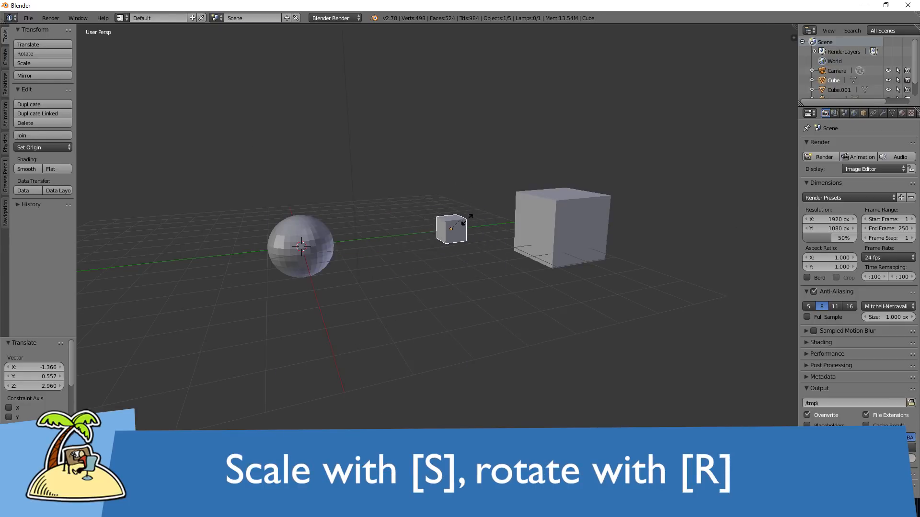
{"action": "key", "text": "Escape"}
{"action": "key", "text": "r"}
{"action": "key", "text": "Escape"}
Select the cube with the offset origin and try rotating and scaling it around that origin
{"action": "right_click", "coordinate": [534, 243]}
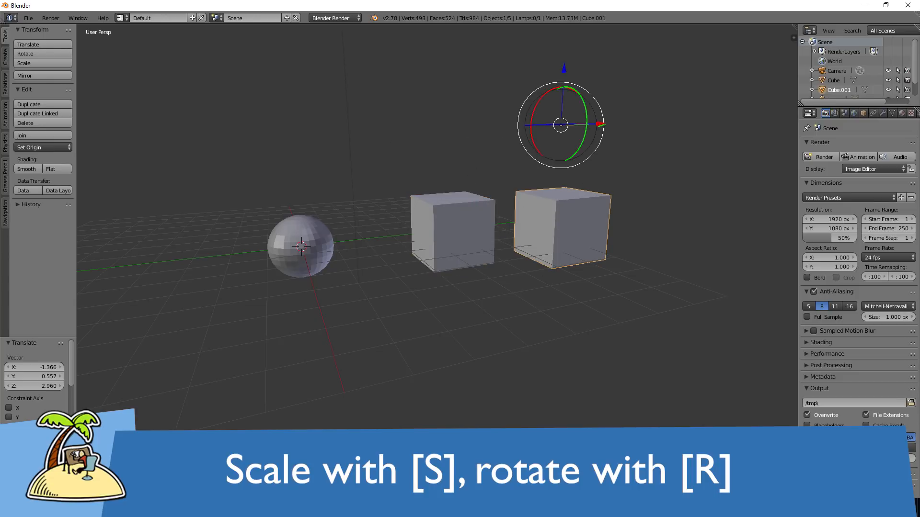
{"action": "key", "text": "r"}
{"action": "key", "text": "Escape"}
{"action": "key", "text": "s"}
{"action": "key", "text": "Escape"}
Select the sphere and flatten it by scaling to about 0.512 along the global Z axis
{"action": "right_click", "coordinate": [301, 247]}
{"action": "middle_click_drag", "start_coordinate": [302, 247], "coordinate": [372, 253], "text": "shift"}
{"action": "scroll", "coordinate": [435, 181], "scroll_direction": "up", "scroll_amount": 1}
{"action": "key", "text": "s"}
{"action": "key", "text": "z"}
{"action": "right_click", "coordinate": [435, 181]}
{"action": "key", "text": "s"}
{"action": "right_click", "coordinate": [435, 188]}
{"action": "key", "text": "s"}
{"action": "key", "text": "x"}
{"action": "middle_click_drag", "start_coordinate": [407, 191], "coordinate": [384, 213]}
{"action": "left_click", "coordinate": [395, 243]}
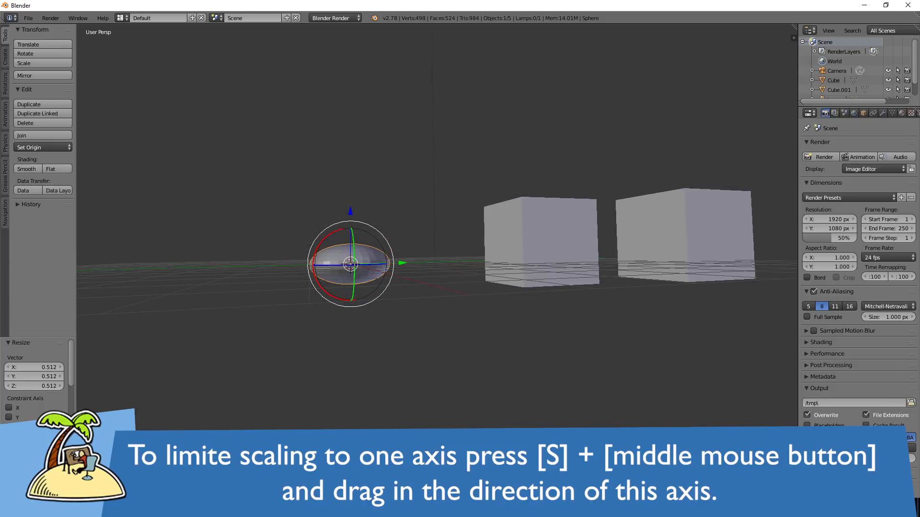
Try axis-constrained scaling on the flattened sphere, including stretching it by about 2.19 along the global Z axis
{"action": "key", "text": "s"}
{"action": "middle_click_drag", "start_coordinate": [448, 175], "coordinate": [416, 223]}
{"action": "right_click", "coordinate": [415, 223]}
{"action": "key", "text": "s"}
{"action": "middle_click_drag", "start_coordinate": [439, 194], "coordinate": [511, 97]}
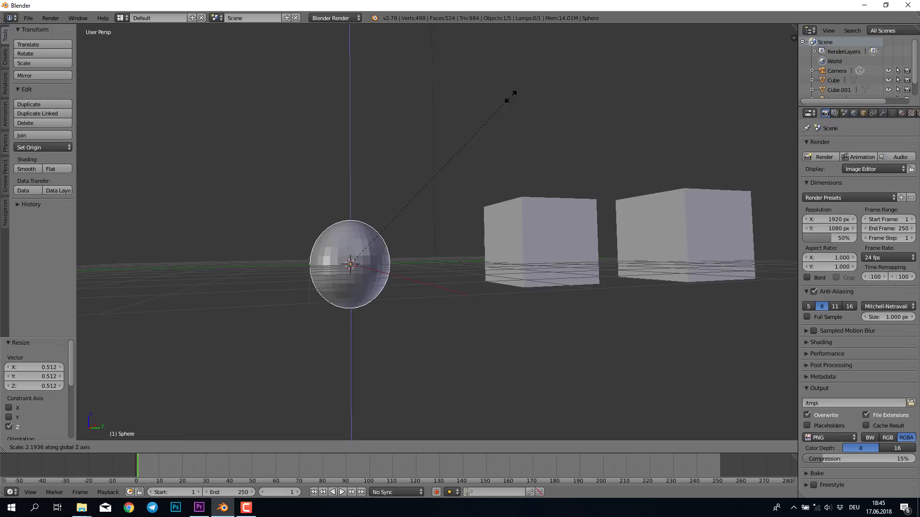
{"action": "right_click", "coordinate": [510, 98]}
Move the flattened sphere up by about 0.52 so it sits above the grid
{"action": "key", "text": "g"}
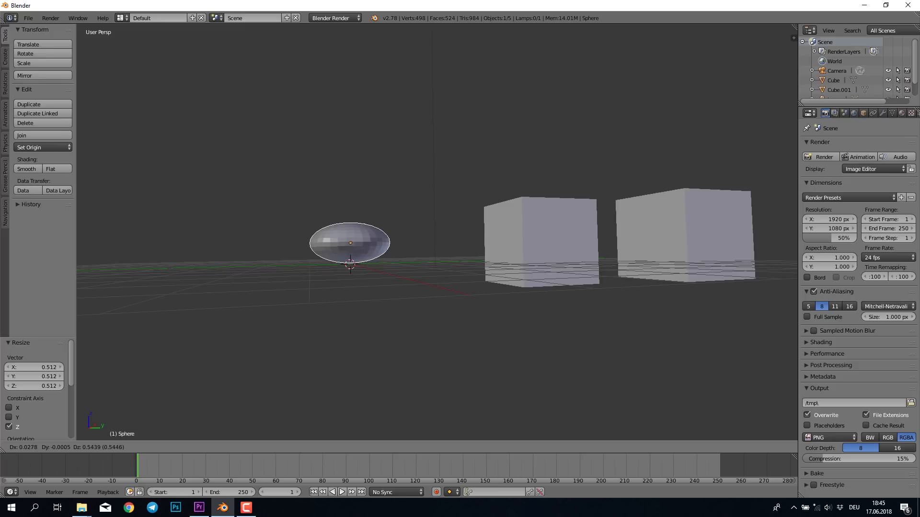
{"action": "key", "text": "Return"}
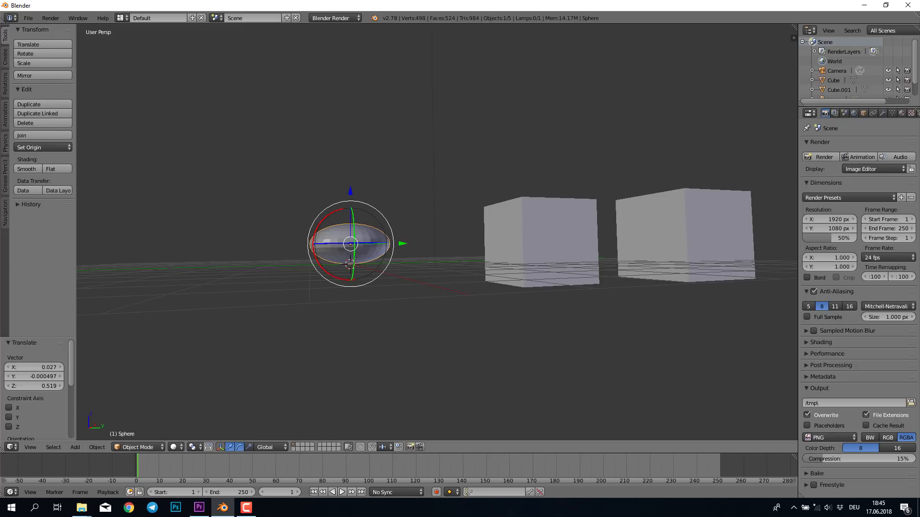
Try scaling the sphere along the global X axis and with single axes excluded from the scaling
{"action": "key", "text": "s"}
{"action": "key", "text": "x"}
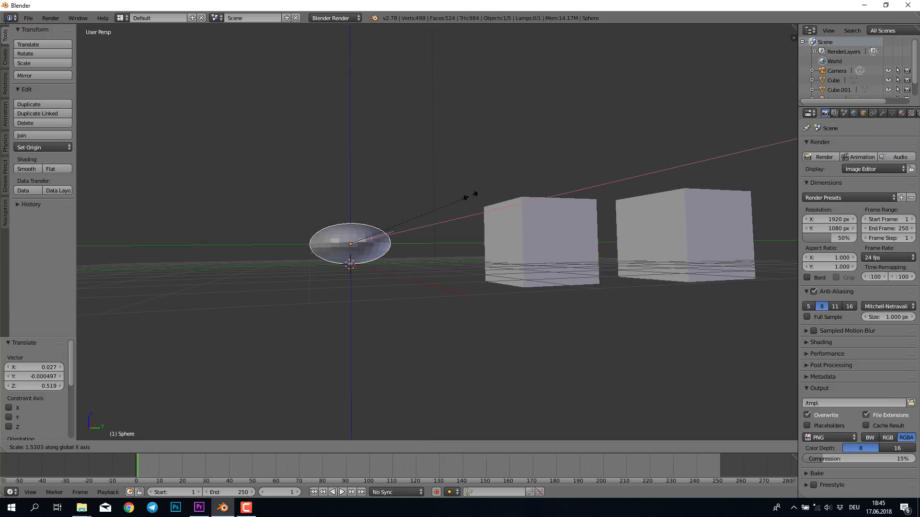
{"action": "right_click", "coordinate": [464, 198]}
{"action": "key", "text": "s"}
{"action": "key", "text": "shift+x"}
{"action": "key", "text": "shift+z"}
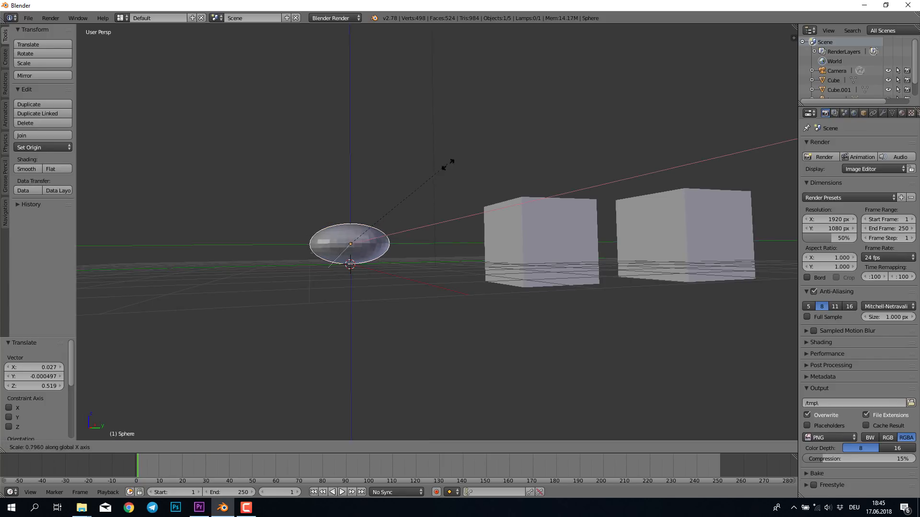
{"action": "key", "text": "shift+x"}
{"action": "right_click", "coordinate": [446, 166]}
Scale the sphere by about 1.62 along the global Z axis and raise it by about 0.34
{"action": "key", "text": "s"}
{"action": "key", "text": "z"}
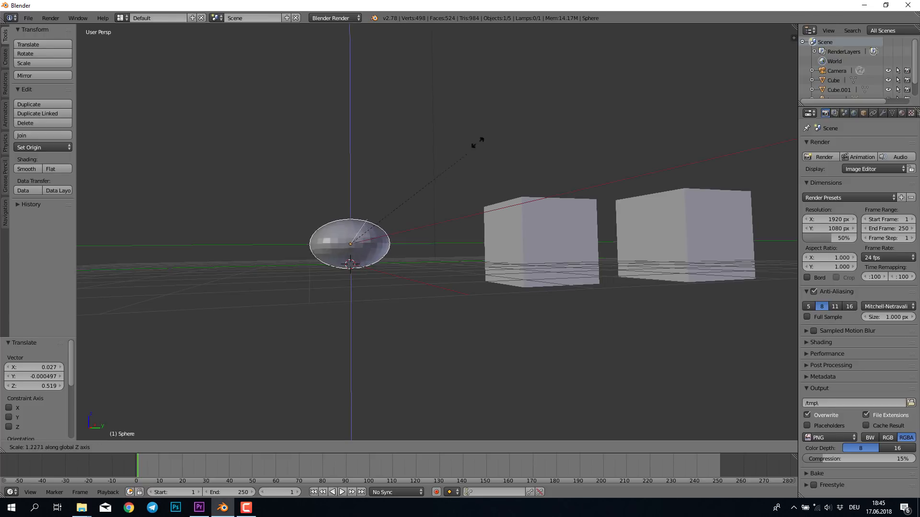
{"action": "left_click", "coordinate": [500, 102]}
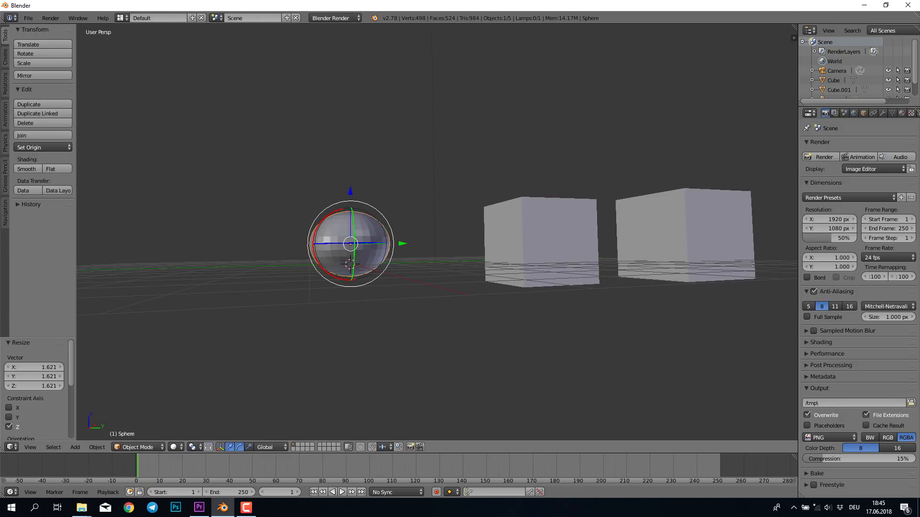
{"action": "key", "text": "g"}
{"action": "left_click", "coordinate": [497, 90]}
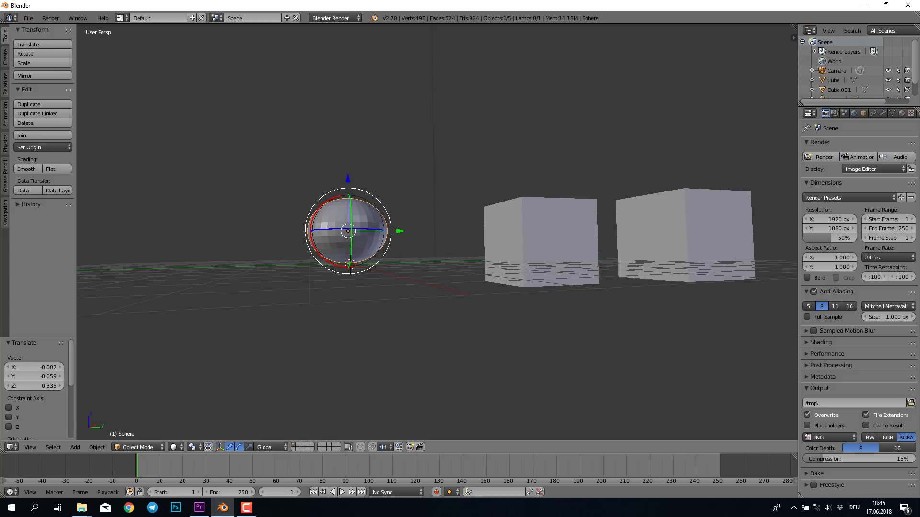
{"action": "key", "text": "s"}
{"action": "key", "text": "Escape"}
{"action": "key", "text": "s"}
{"action": "middle_click_drag", "start_coordinate": [532, 322], "coordinate": [455, 288]}
{"action": "right_click", "coordinate": [455, 289]}
Flatten the sphere along the global Z axis to a scale of about 0.6 and move it down about 0.37 units
{"action": "key", "text": "s"}
{"action": "middle_click_drag", "start_coordinate": [418, 369], "coordinate": [419, 308]}
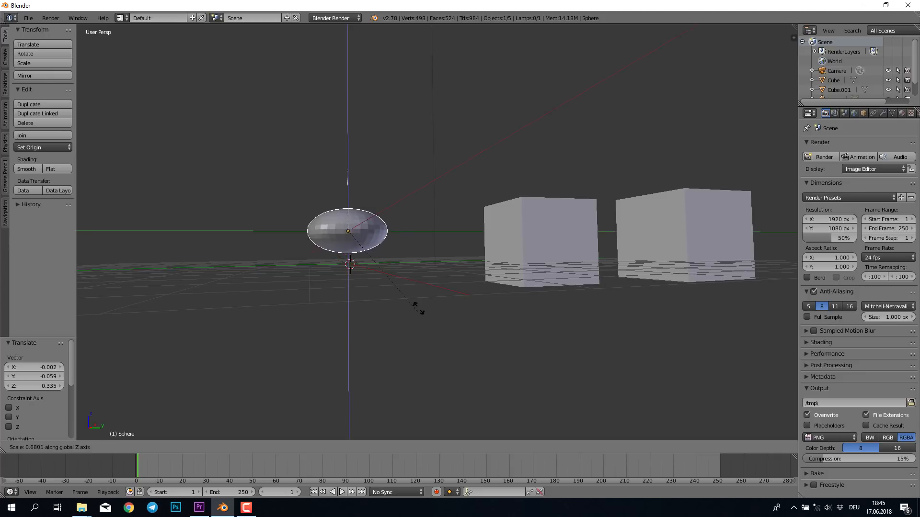
{"action": "left_click", "coordinate": [417, 293]}
{"action": "key", "text": "g"}
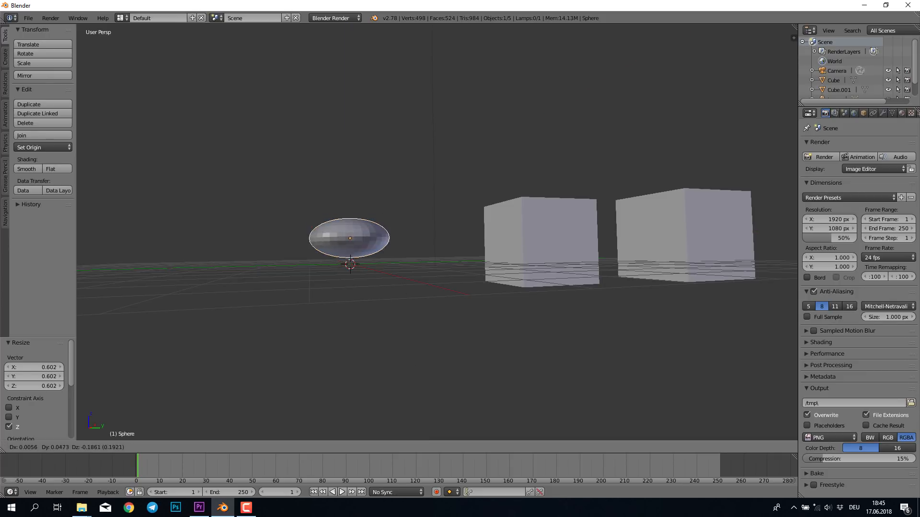
{"action": "left_click", "coordinate": [422, 308]}
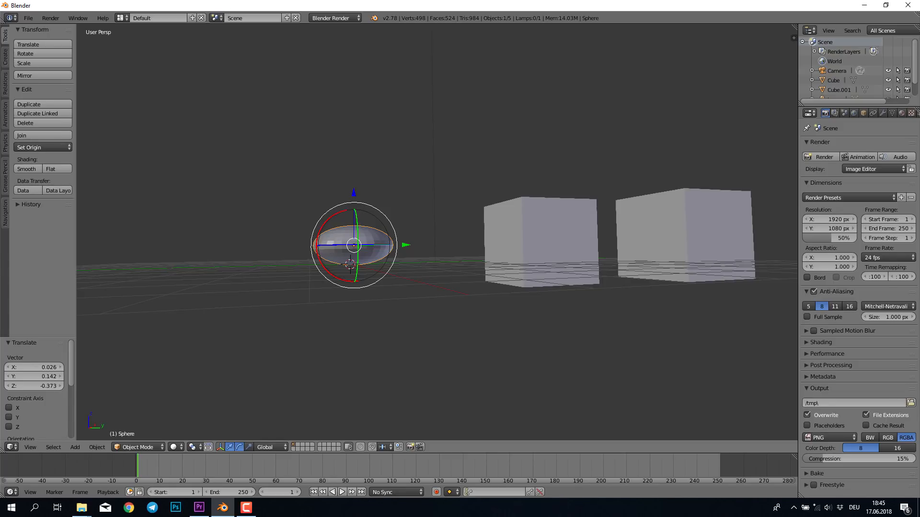
Undo the sphere's last move, its flattening and the move made before them
{"action": "middle_click_drag", "start_coordinate": [431, 240], "coordinate": [446, 264]}
{"action": "key", "text": "ctrl+z"}
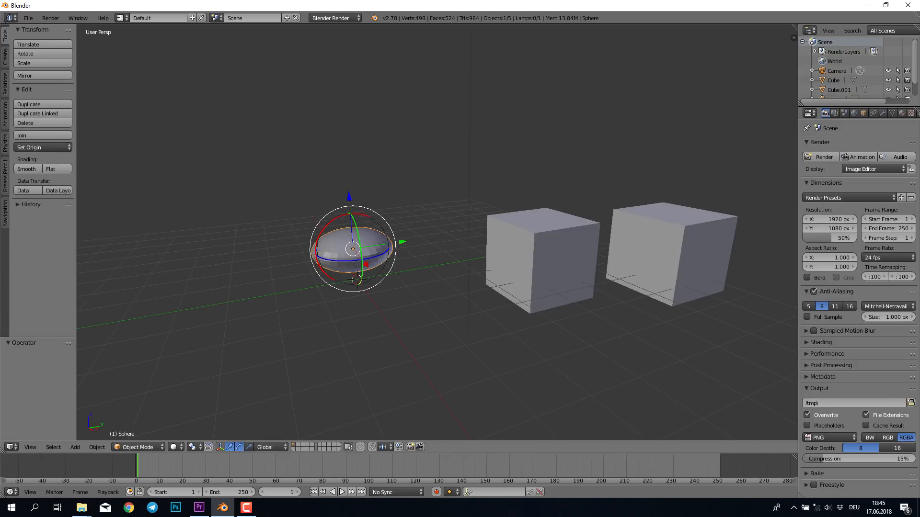
{"action": "key", "text": "ctrl+z"}
{"action": "key", "text": "ctrl+z"}
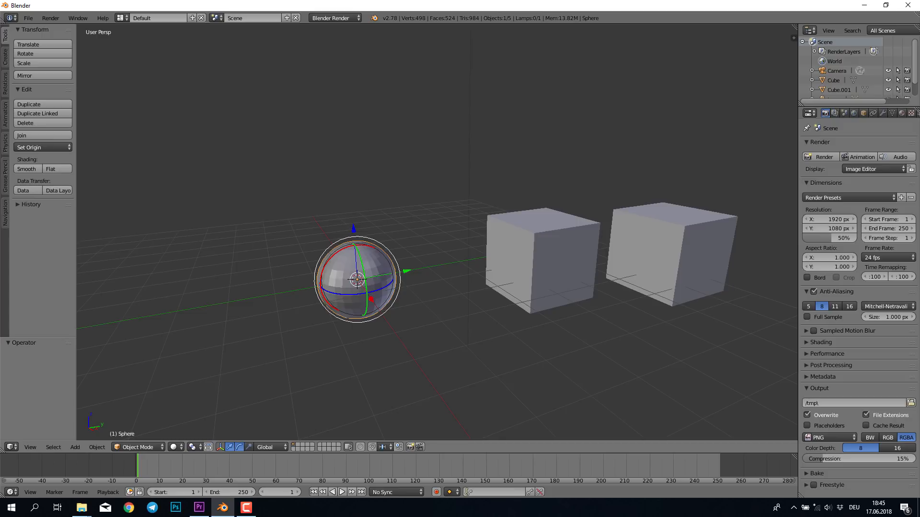
Enter Edit Mode on the sphere and select its entire mesh
{"action": "key", "text": "Tab"}
{"action": "middle_click_drag", "start_coordinate": [431, 259], "coordinate": [393, 228]}
{"action": "key", "text": "a"}
{"action": "key", "text": "a"}
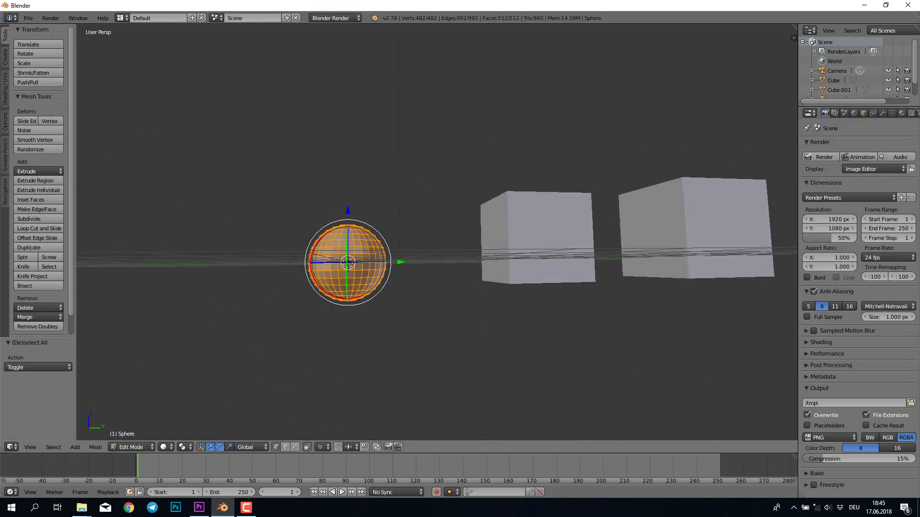
Try to move the selected sphere mesh upward away from its origin and start rotating it
{"action": "key", "text": "g"}
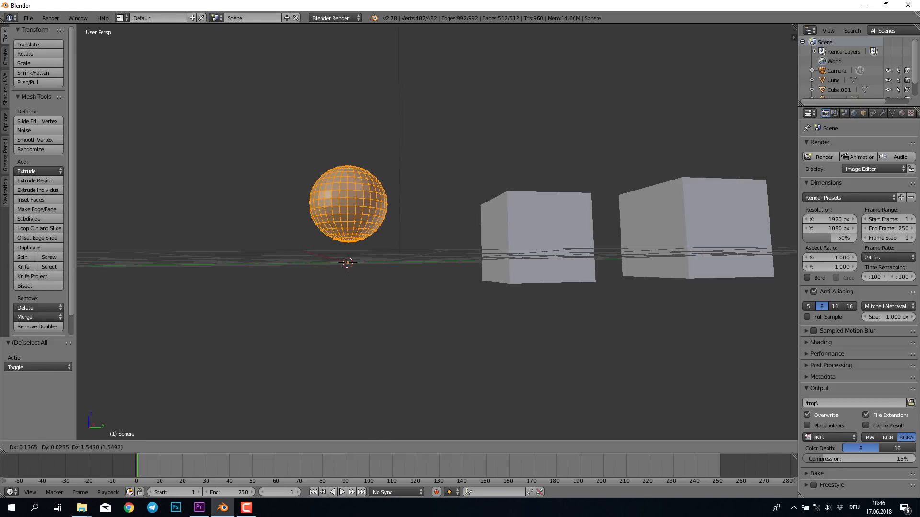
{"action": "key", "text": "Escape"}
{"action": "middle_click_drag", "start_coordinate": [431, 239], "coordinate": [431, 211]}
{"action": "key", "text": "r"}
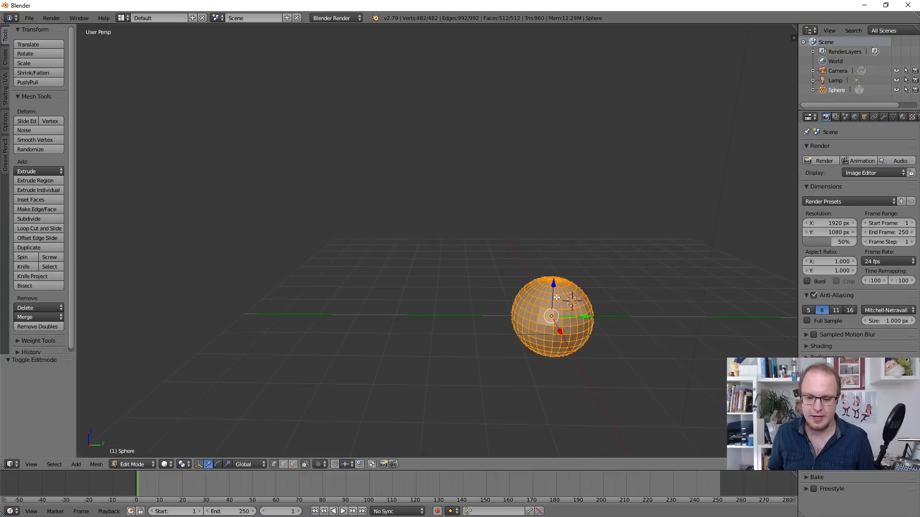
Reselect the entire sphere mesh, try to shift it along the Z axis and undo the shift
{"action": "key", "text": "a"}
{"action": "key", "text": "a"}
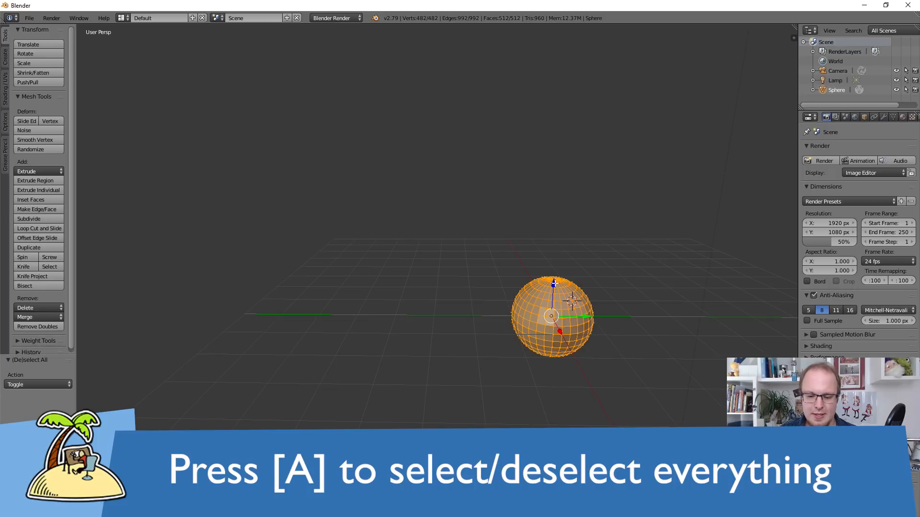
{"action": "left_click_drag", "start_coordinate": [553, 283], "coordinate": [554, 341]}
{"action": "key", "text": "ctrl+z"}
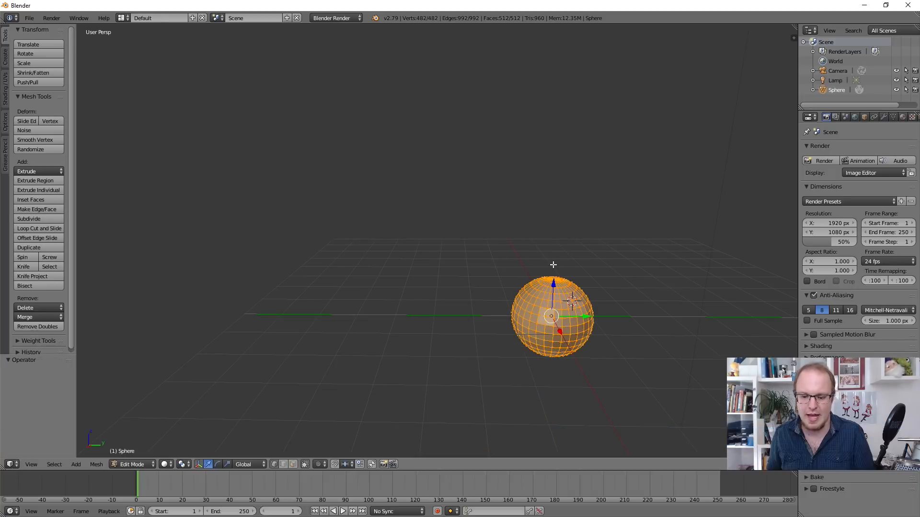
Raise the selected sphere mesh exactly 1 unit along the global Z axis and return to Object Mode
{"action": "left_click_drag", "start_coordinate": [553, 284], "coordinate": [571, 193]}
{"action": "key", "text": "2"}
{"action": "mouse_move", "coordinate": [580, 147]}
{"action": "left_mouse_down", "text": "ctrl"}
{"action": "mouse_move", "coordinate": [570, 261]}
{"action": "mouse_move", "coordinate": [582, 164]}
{"action": "left_mouse_up", "text": "ctrl"}
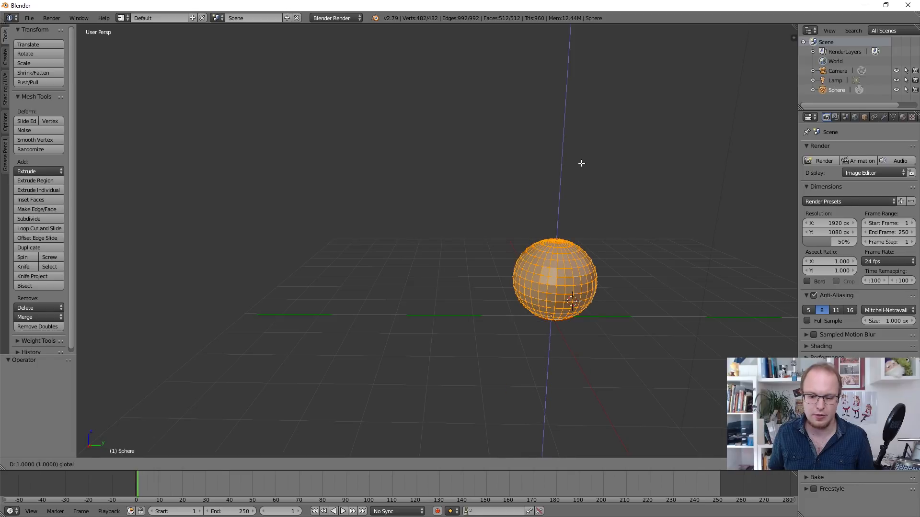
{"action": "left_click", "coordinate": [582, 163]}
{"action": "middle_click_drag", "start_coordinate": [597, 405], "coordinate": [598, 373]}
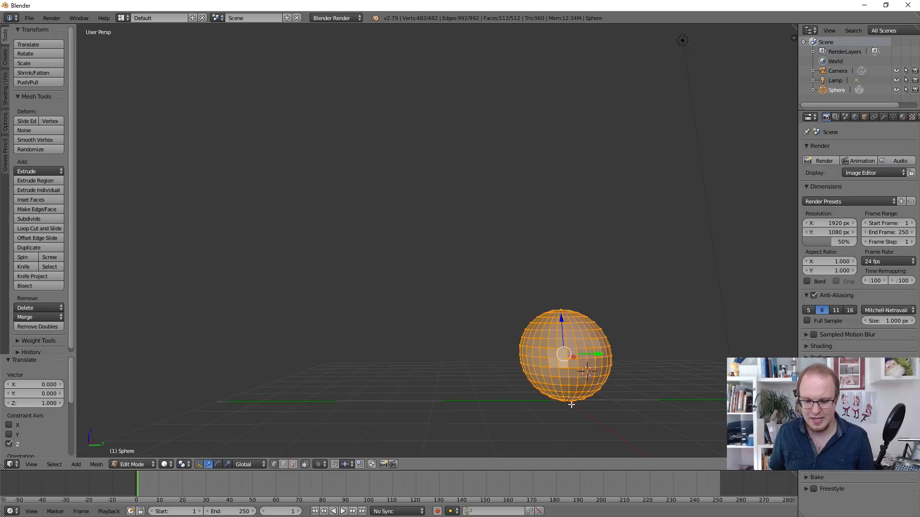
{"action": "key", "text": "Tab"}
Try to move the whole sphere object along the Z and Y axes with the translate manipulator
{"action": "scroll", "coordinate": [567, 403], "scroll_direction": "down", "scroll_amount": 2}
{"action": "key", "text": "s"}
{"action": "key", "text": "z"}
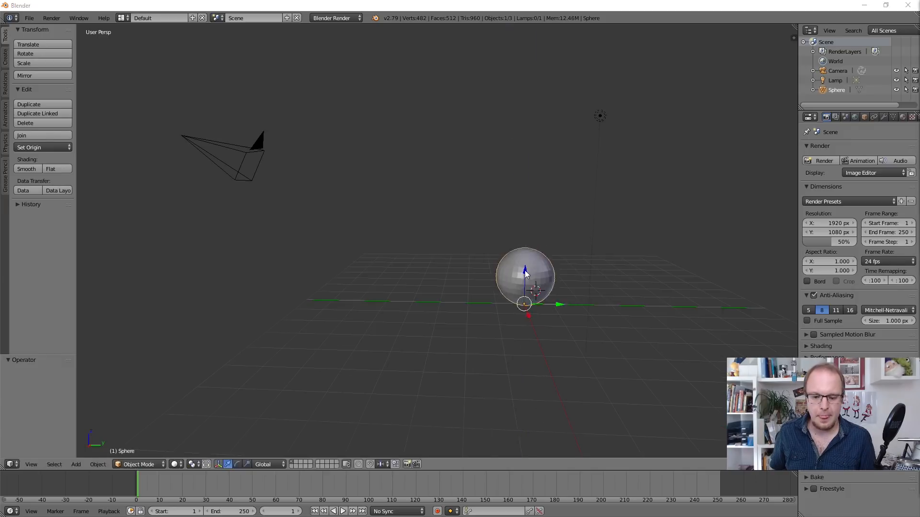
{"action": "left_click_drag", "start_coordinate": [526, 266], "coordinate": [532, 189]}
{"action": "right_click", "coordinate": [532, 188]}
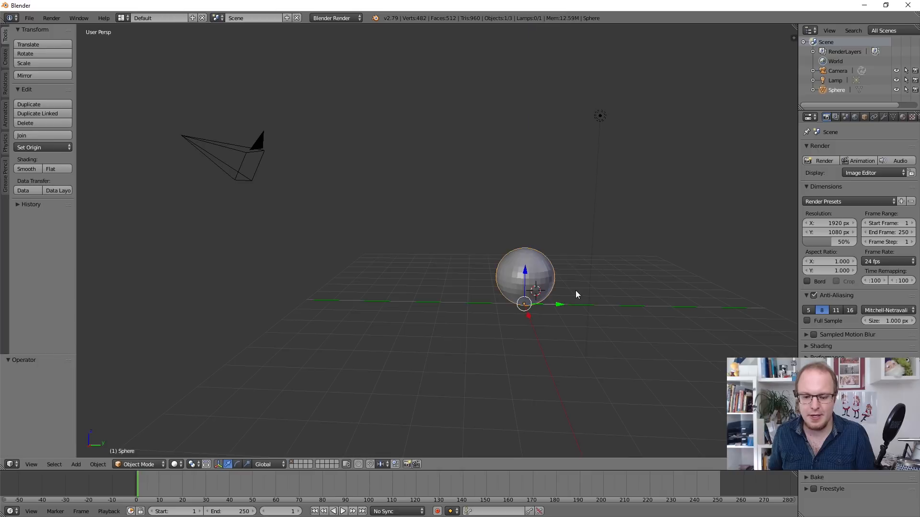
{"action": "left_click_drag", "start_coordinate": [554, 305], "coordinate": [509, 353]}
{"action": "right_click", "coordinate": [485, 314]}
{"action": "key", "text": "ctrl+z"}
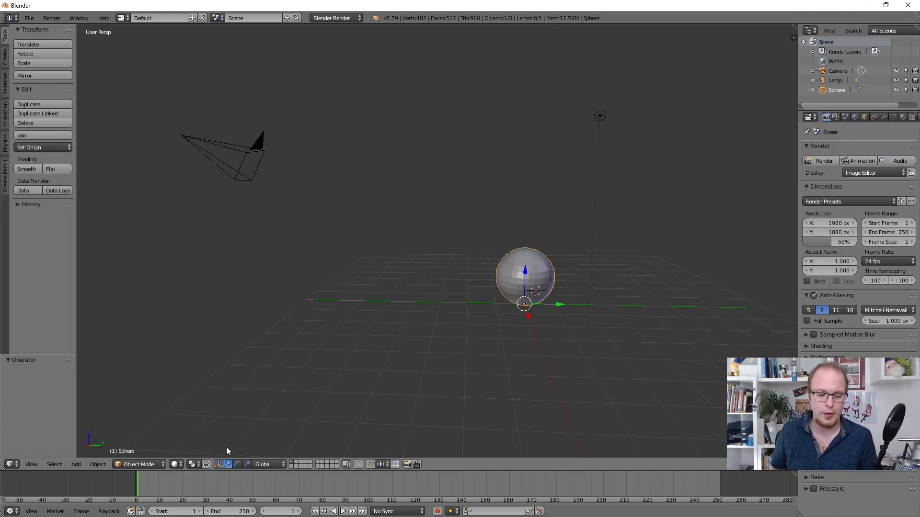
Enable the rotate manipulator alongside the translate manipulator for the sphere
{"action": "left_click", "coordinate": [237, 464]}
{"action": "left_click", "coordinate": [228, 465]}
{"action": "left_click", "coordinate": [237, 465]}
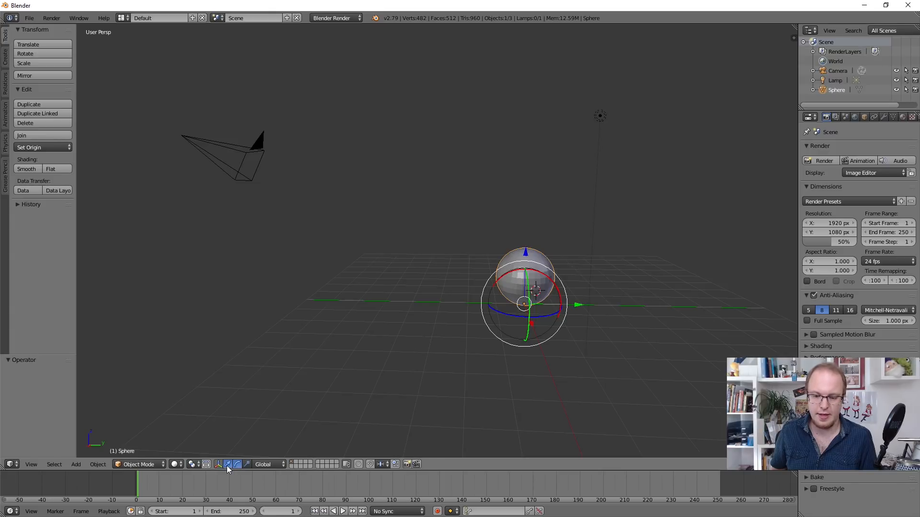
Try to raise the sphere object about 3.4 units along Z and rotate it with the manipulator's rings
{"action": "left_click_drag", "start_coordinate": [530, 261], "coordinate": [560, 158]}
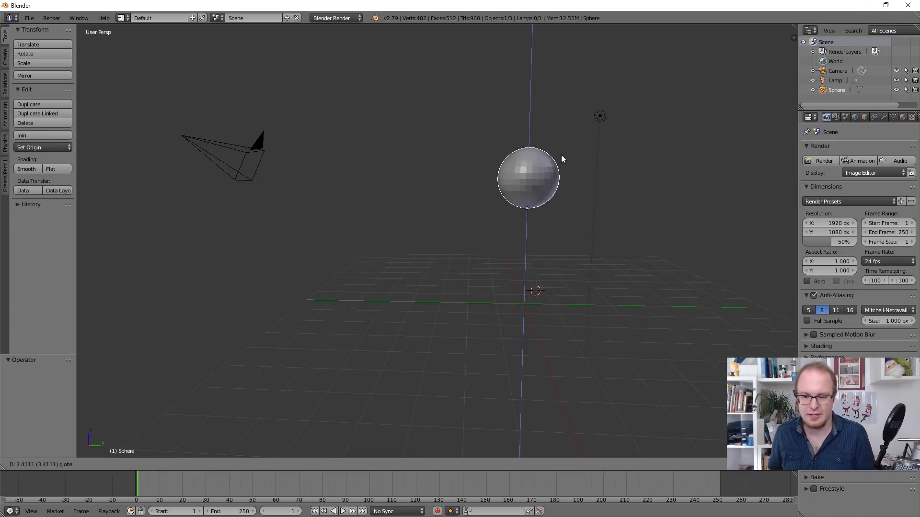
{"action": "key", "text": "Escape"}
{"action": "left_click_drag", "start_coordinate": [540, 274], "coordinate": [452, 137]}
{"action": "key", "text": "Escape"}
{"action": "left_click_drag", "start_coordinate": [526, 276], "coordinate": [537, 240]}
{"action": "key", "text": "Escape"}
{"action": "left_click_drag", "start_coordinate": [538, 329], "coordinate": [615, 221]}
{"action": "key", "text": "Escape"}
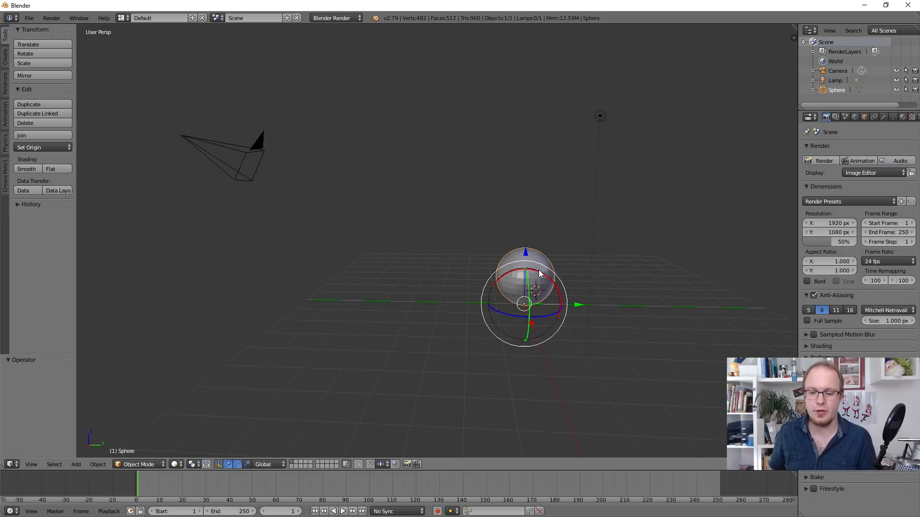
Raise the sphere object about 4 units along the Z axis and undo the move
{"action": "left_click_drag", "start_coordinate": [544, 277], "coordinate": [576, 139]}
{"action": "key", "text": "ctrl+z"}
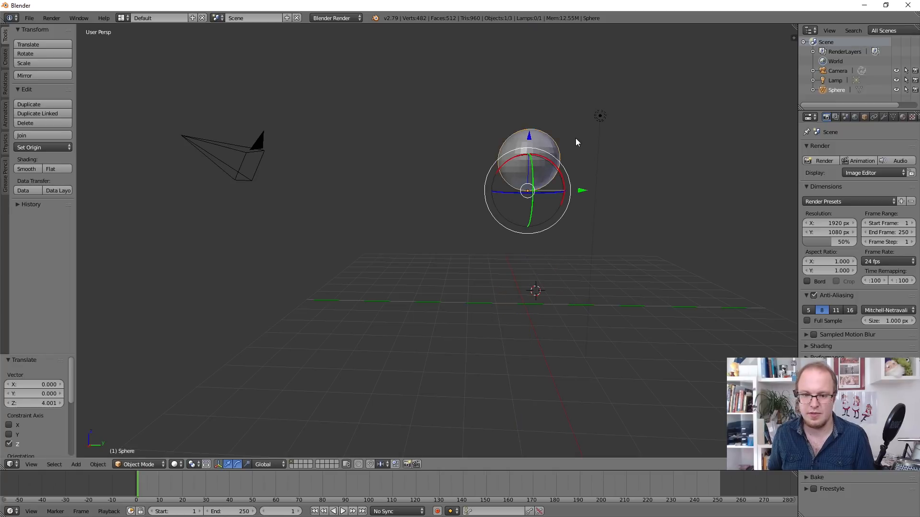
{"action": "key", "text": "ctrl+z"}
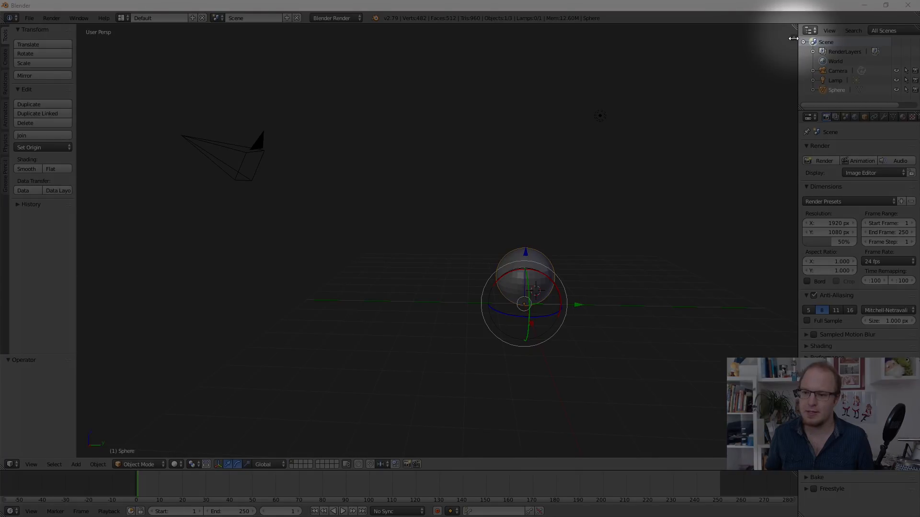
Show the 3D view's properties region, widen it slightly and look through the sphere's settings
{"action": "left_click", "coordinate": [794, 39]}
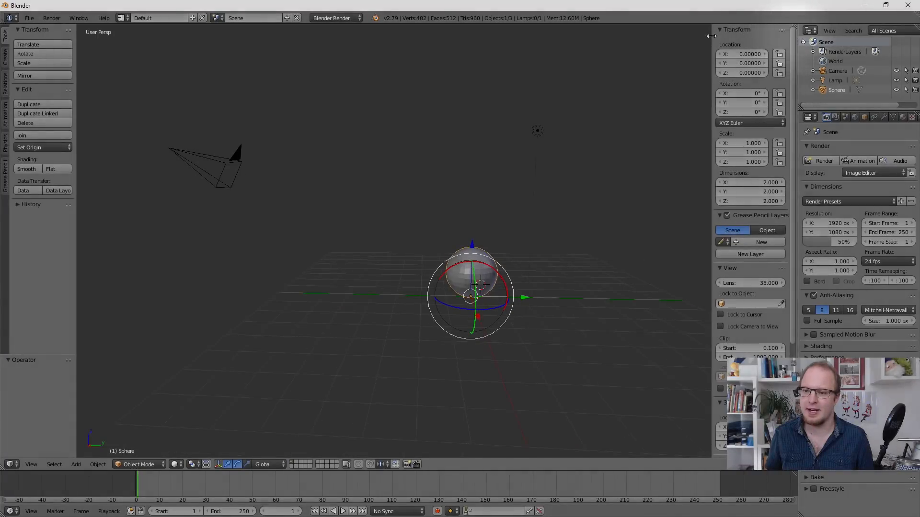
{"action": "mouse_move", "coordinate": [708, 42]}
{"action": "left_mouse_down"}
{"action": "mouse_move", "coordinate": [683, 42]}
{"action": "mouse_move", "coordinate": [691, 43]}
{"action": "left_mouse_up"}
{"action": "scroll", "coordinate": [715, 252], "scroll_direction": "down", "scroll_amount": 3}
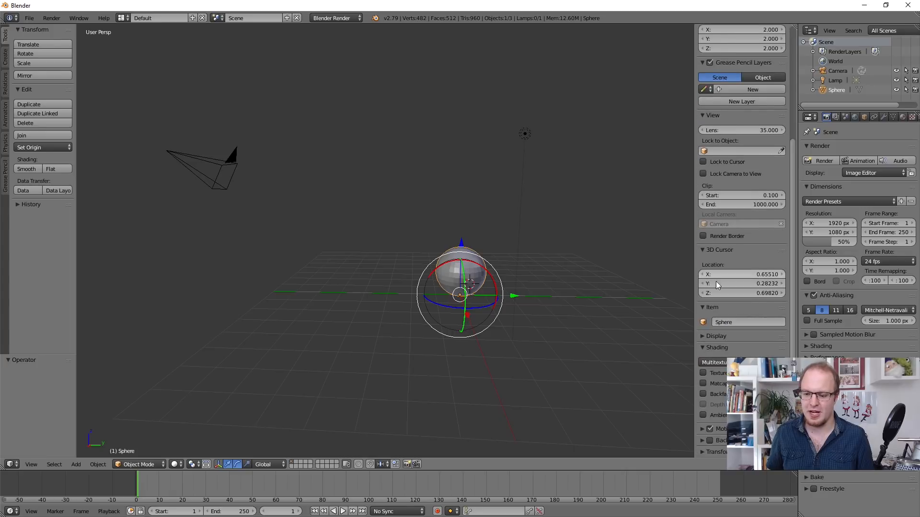
{"action": "scroll", "coordinate": [716, 283], "scroll_direction": "up", "scroll_amount": 3}
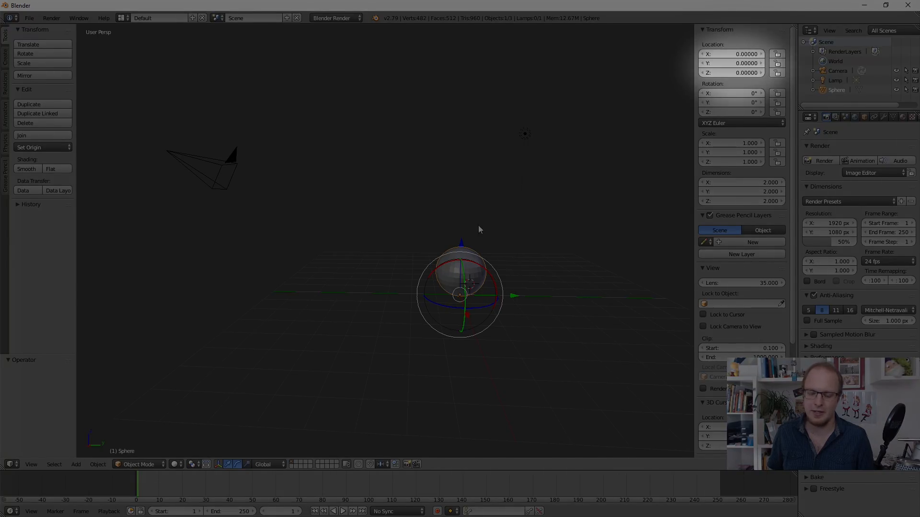
Try raising the sphere, clear its location and raise it about 6.58 units along the Z axis
{"action": "left_click_drag", "start_coordinate": [460, 246], "coordinate": [567, 53]}
{"action": "key", "text": "alt+g"}
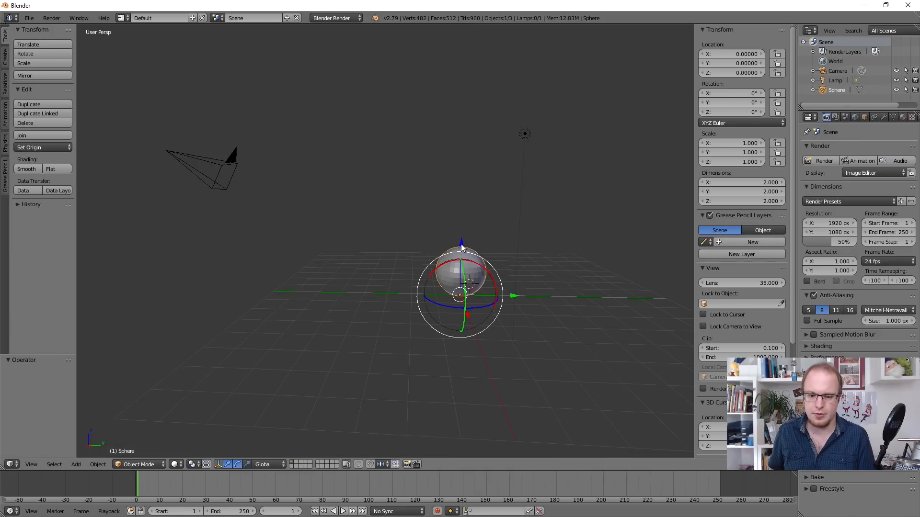
{"action": "left_click_drag", "start_coordinate": [461, 248], "coordinate": [524, 89]}
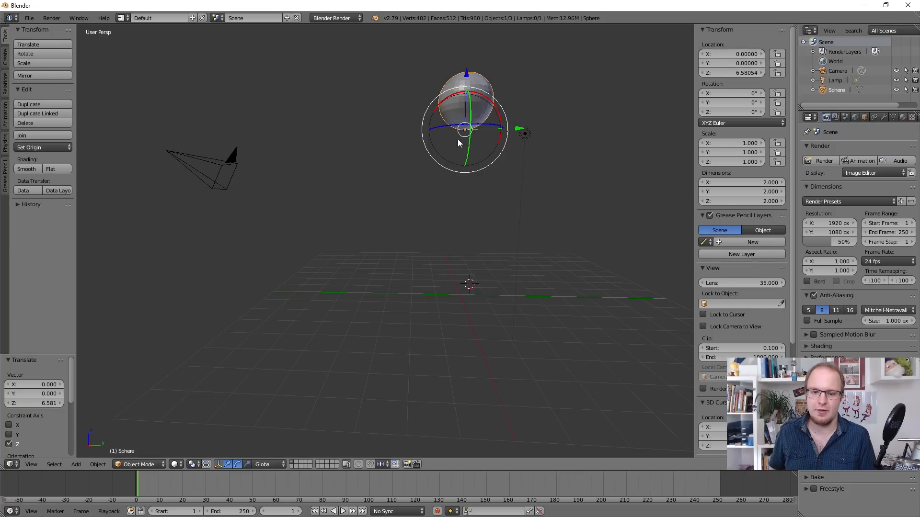
Check the camera's transform values, reselect the sphere and set its Z location to 0
{"action": "right_click", "coordinate": [190, 166]}
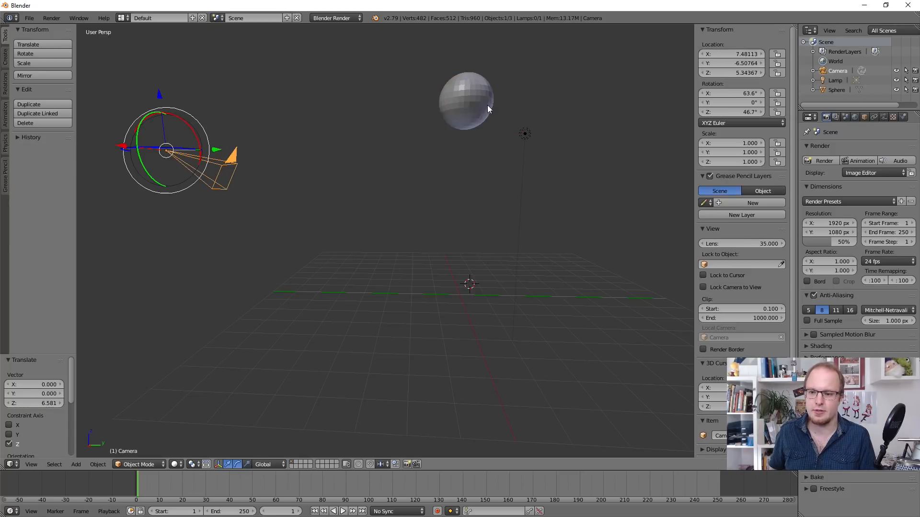
{"action": "right_click", "coordinate": [468, 99]}
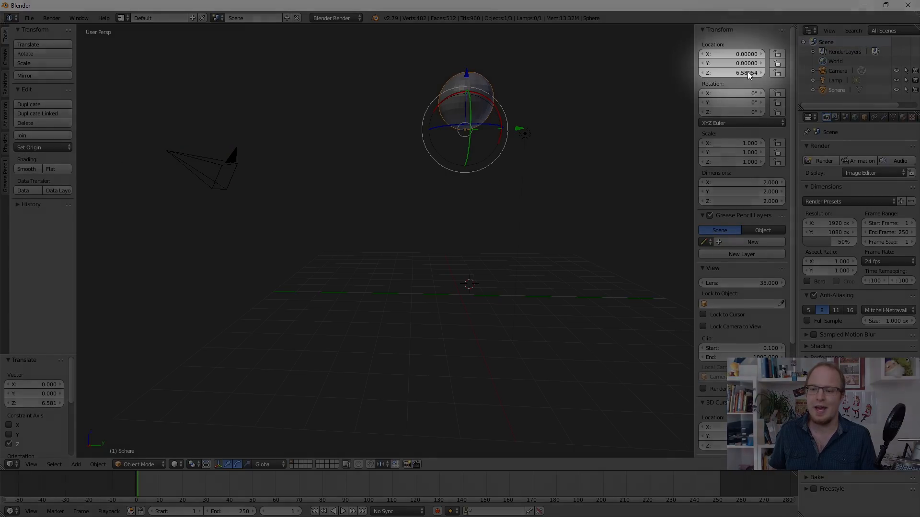
{"action": "left_click", "coordinate": [747, 71]}
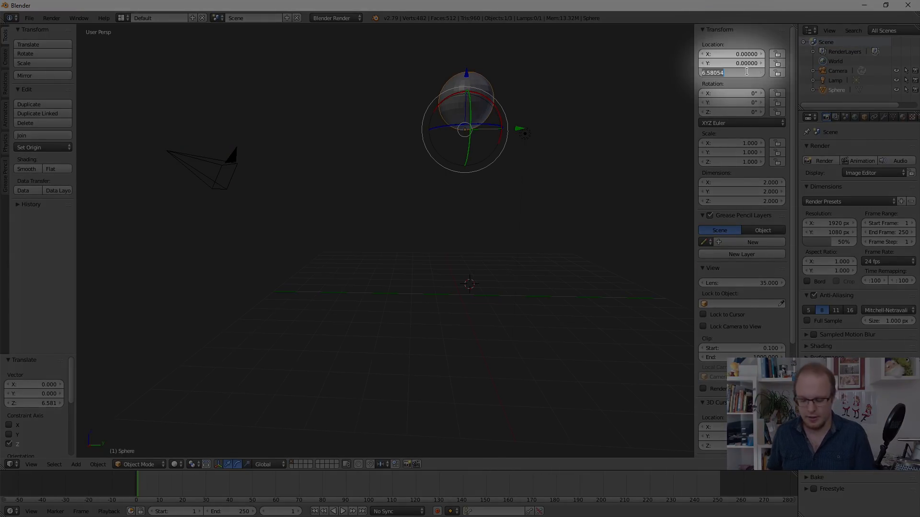
{"action": "type", "text": "0"}
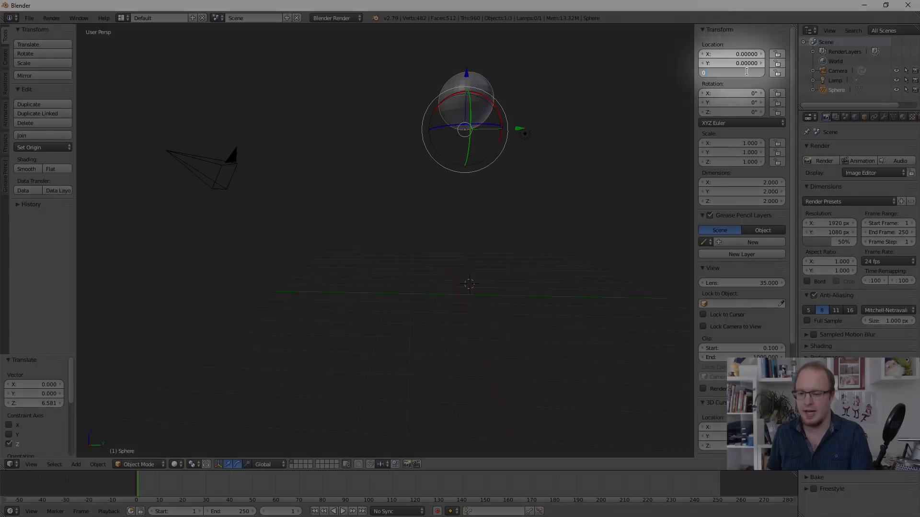
{"action": "key", "text": "Return"}
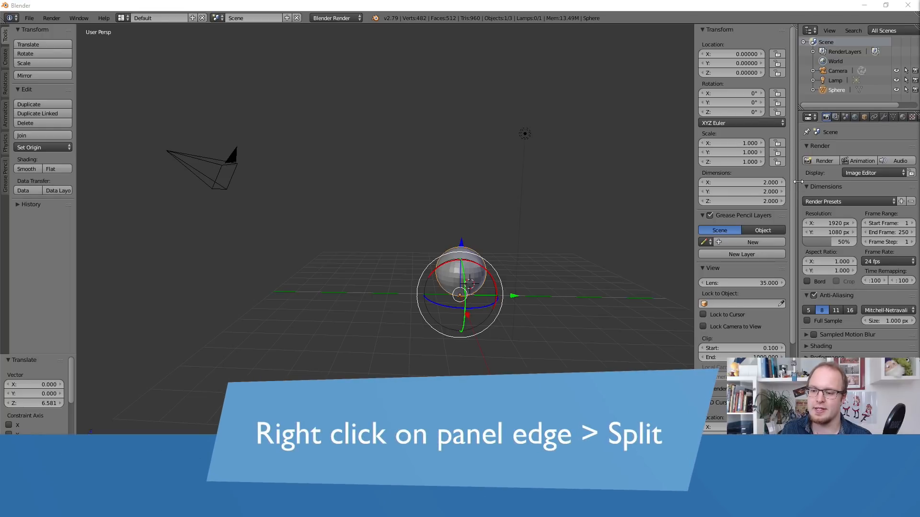
Split the Properties editor into two stacked areas, dividing it at the Anti-Aliasing section
{"action": "right_click", "coordinate": [798, 182]}
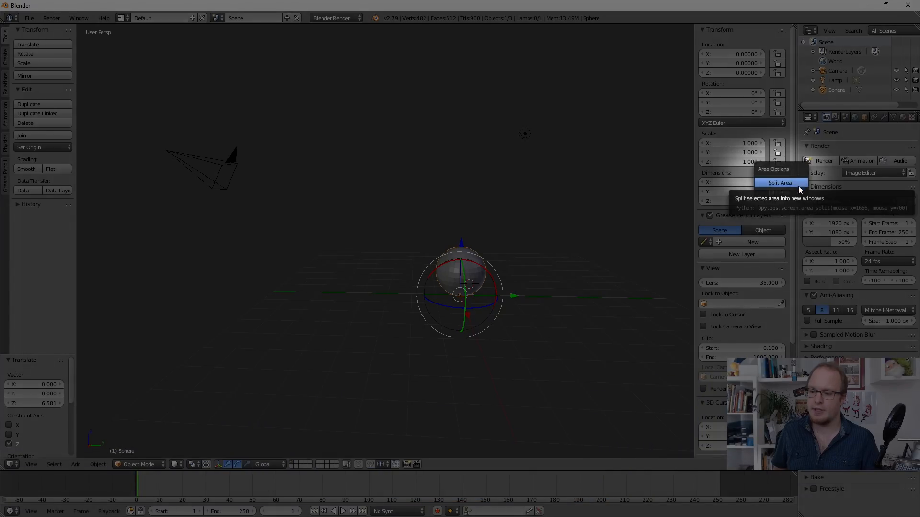
{"action": "left_click", "coordinate": [798, 184]}
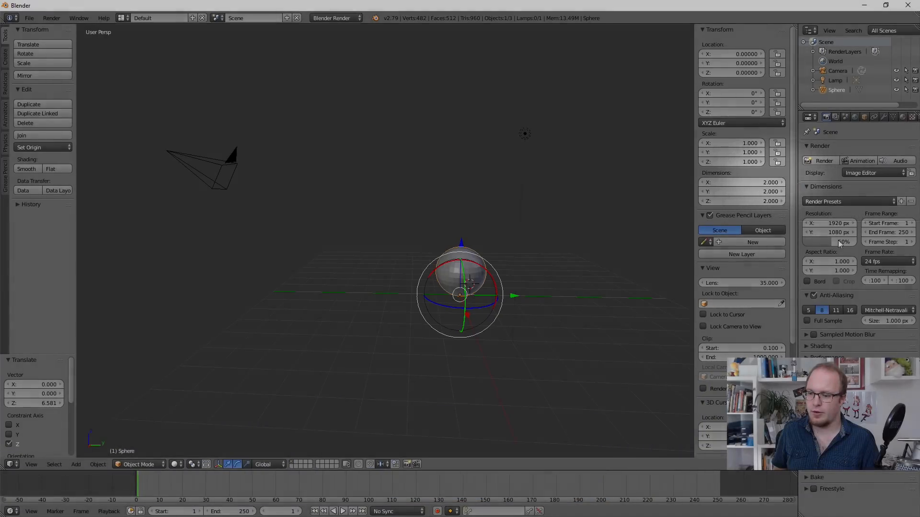
{"action": "left_click", "coordinate": [856, 297]}
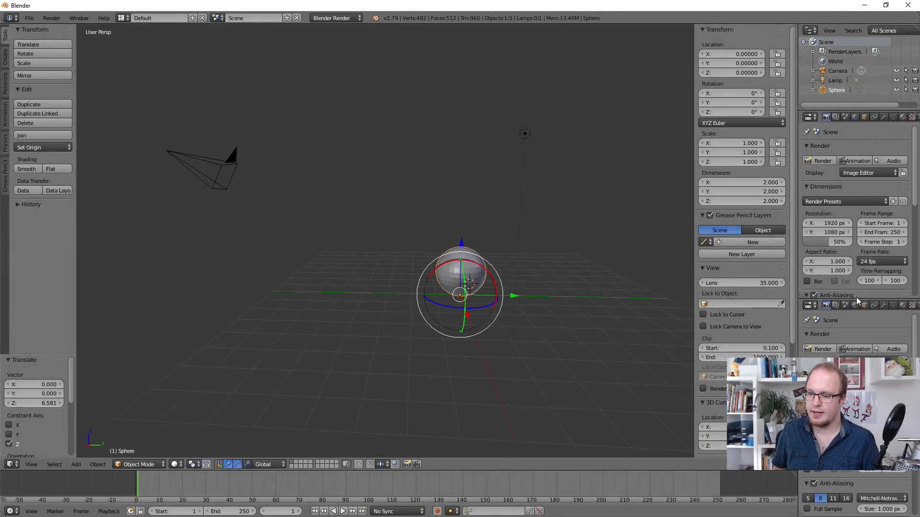
Widen the column holding the Outliner and Properties editors and look through the editor types available for the areas
{"action": "left_click_drag", "start_coordinate": [798, 245], "coordinate": [596, 246]}
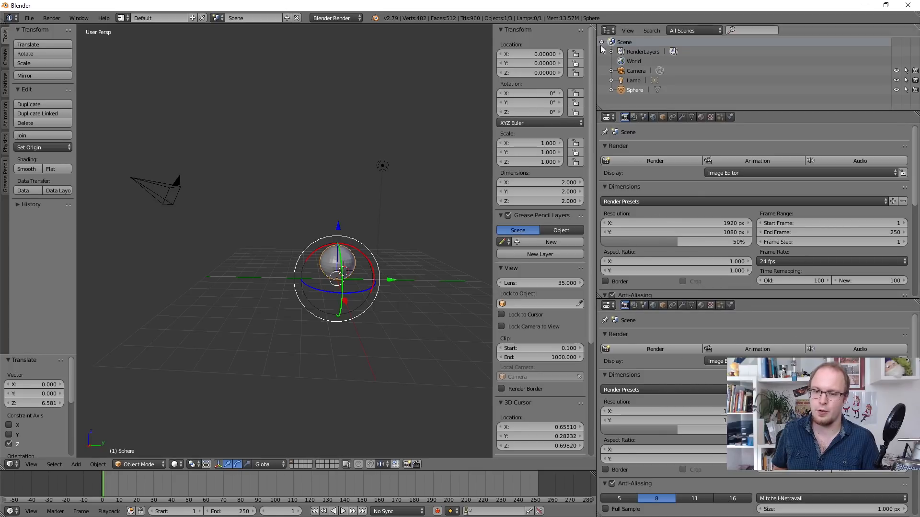
{"action": "left_click", "coordinate": [608, 30]}
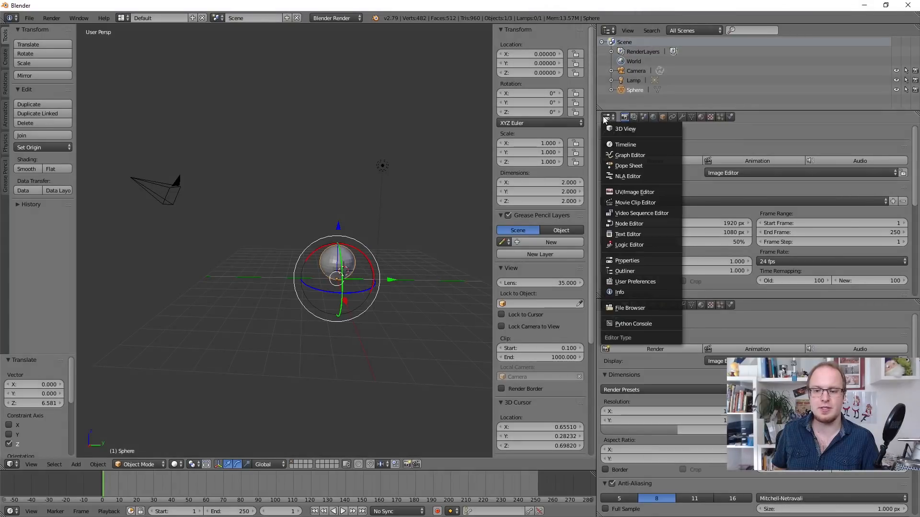
{"action": "left_click", "coordinate": [606, 117]}
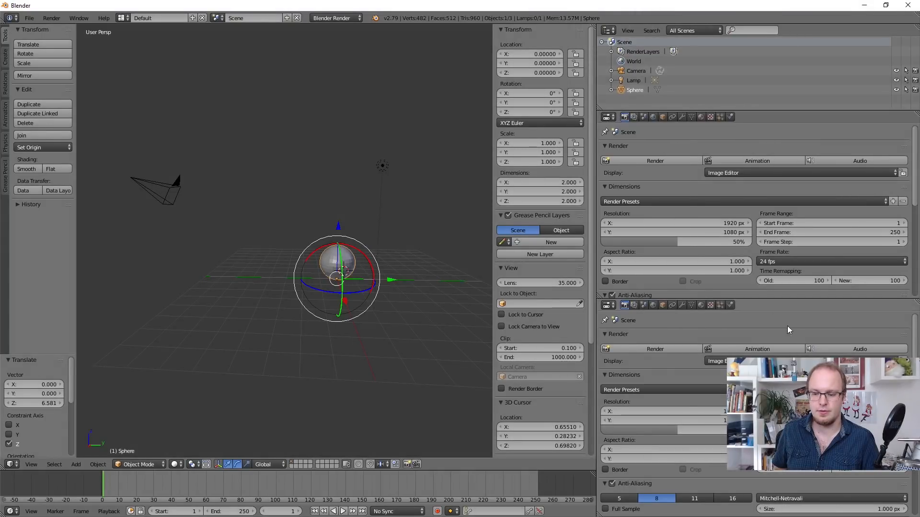
{"action": "left_click", "coordinate": [607, 306]}
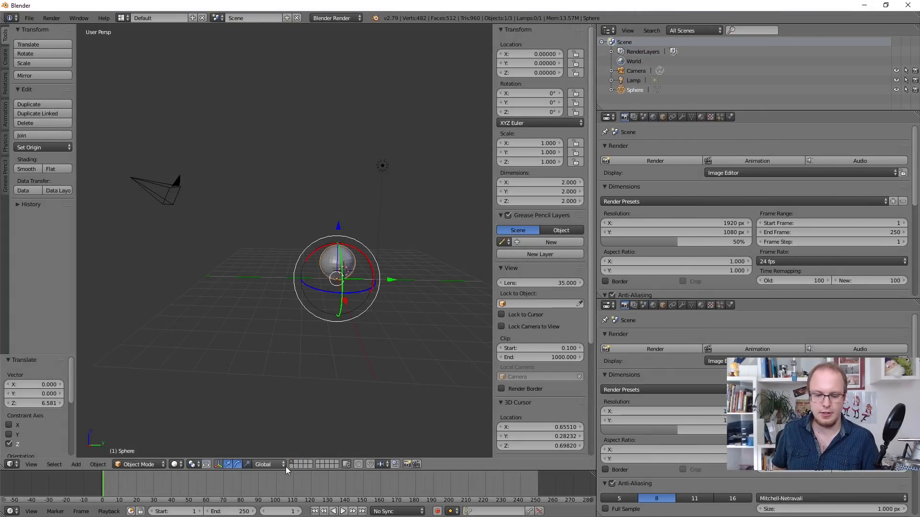
{"action": "left_click", "coordinate": [10, 465]}
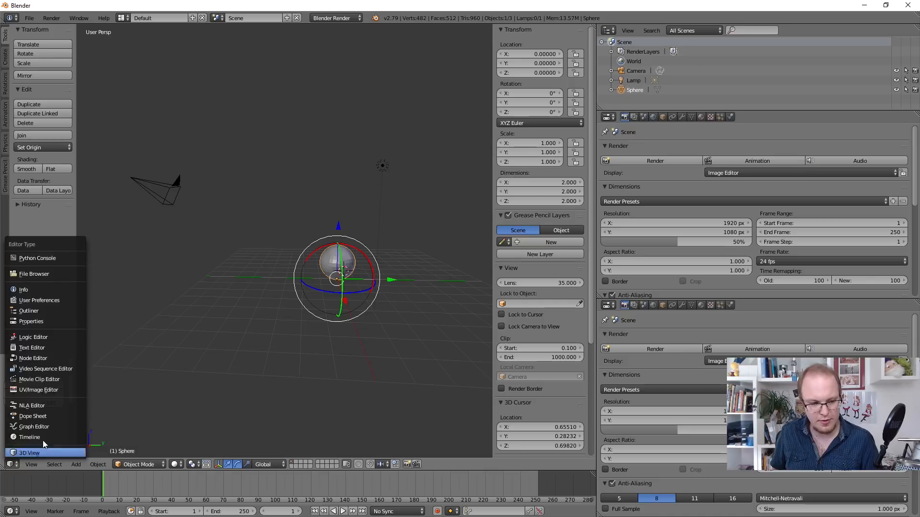
{"action": "left_click", "coordinate": [15, 467]}
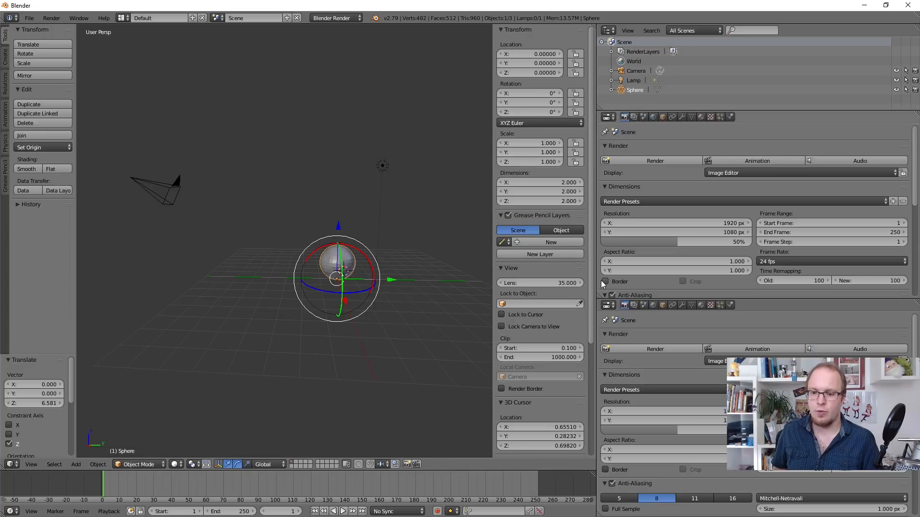
Change the upper Properties editor into a Dope Sheet and the lower one into a Graph Editor
{"action": "left_click", "coordinate": [609, 117]}
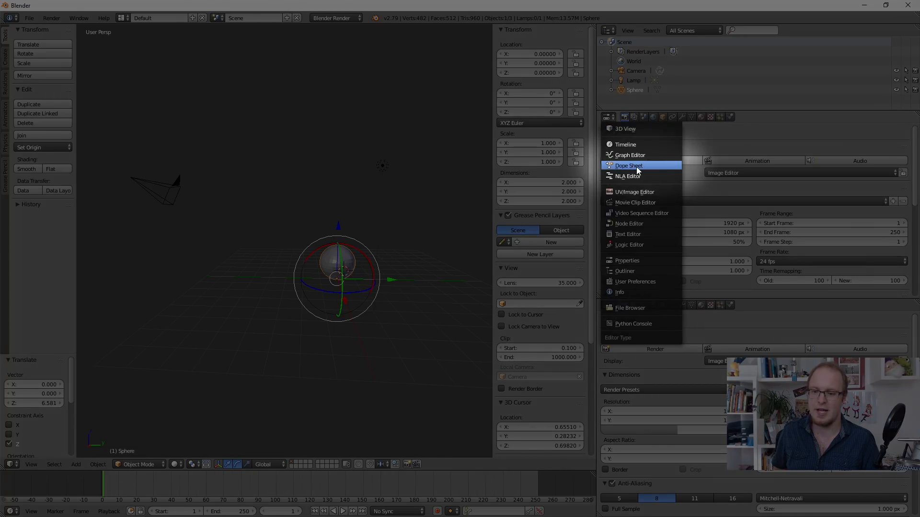
{"action": "left_click", "coordinate": [613, 166]}
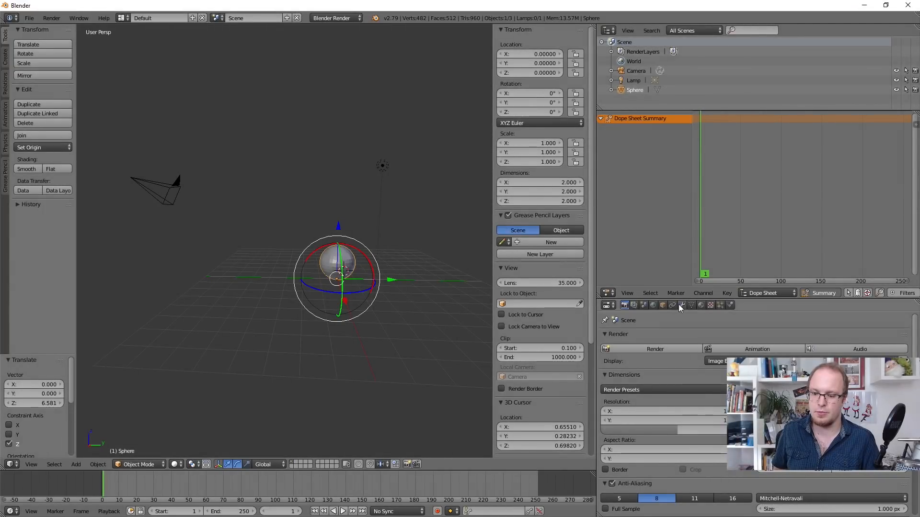
{"action": "left_click", "coordinate": [612, 306]}
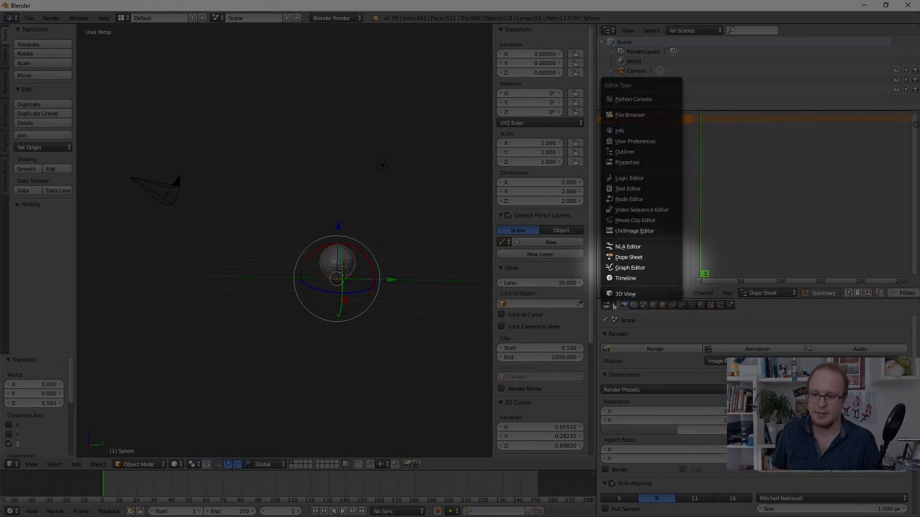
{"action": "left_click", "coordinate": [628, 267]}
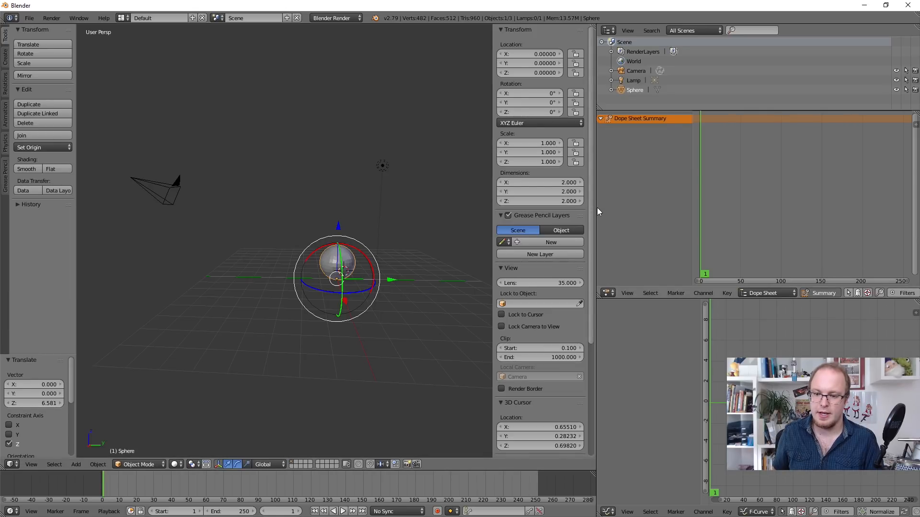
Widen the Dope Sheet and Graph Editor column slightly and make the Dope Sheet area a little taller
{"action": "left_click_drag", "start_coordinate": [597, 207], "coordinate": [576, 210]}
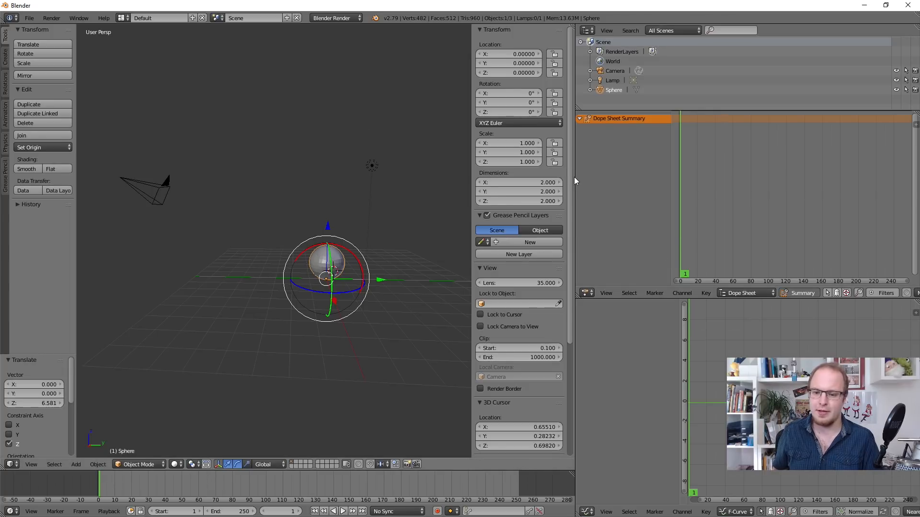
{"action": "left_click_drag", "start_coordinate": [574, 177], "coordinate": [572, 177]}
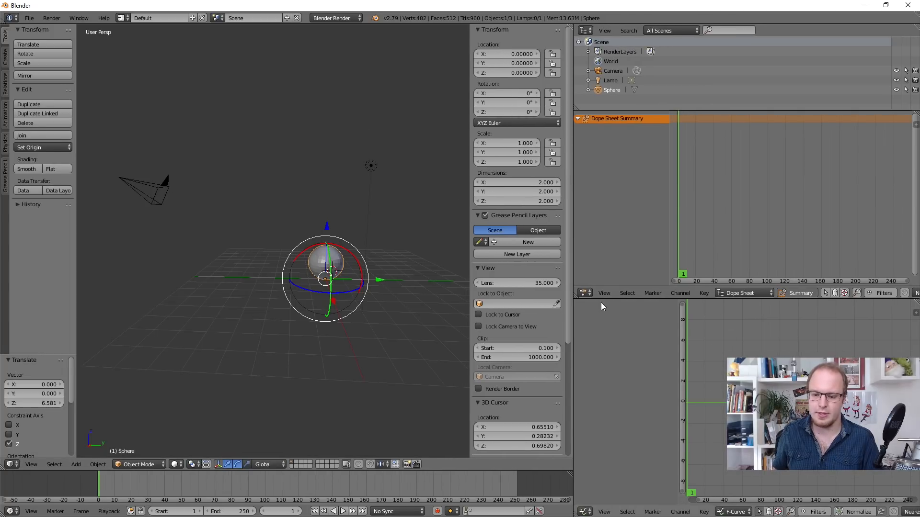
{"action": "left_click_drag", "start_coordinate": [601, 299], "coordinate": [601, 305]}
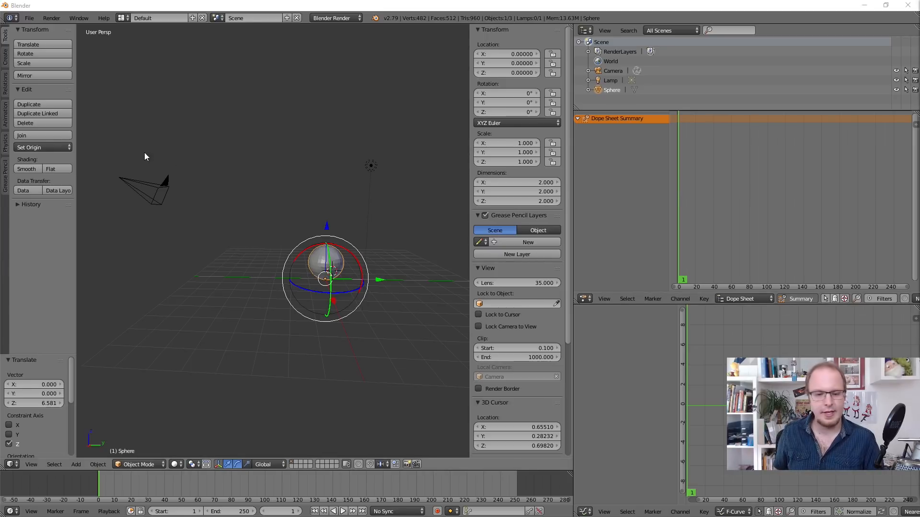
Move the current frame back and forth around the start of the animation, ending on frame 1
{"action": "left_click_drag", "start_coordinate": [104, 491], "coordinate": [100, 495]}
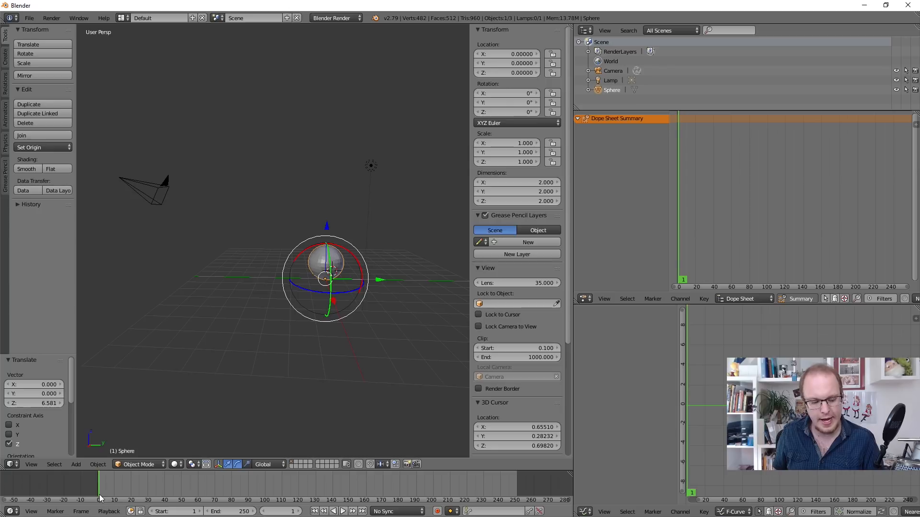
{"action": "key", "text": "Left"}
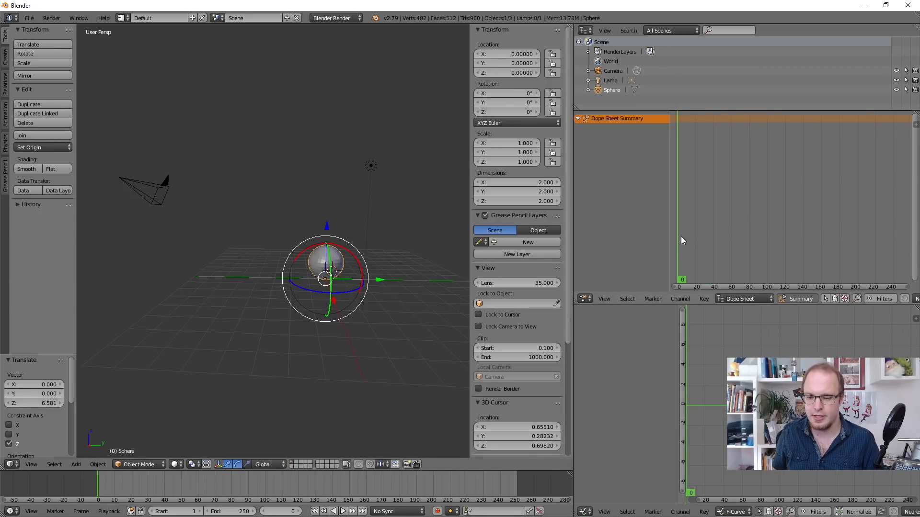
{"action": "key", "text": "alt+a"}
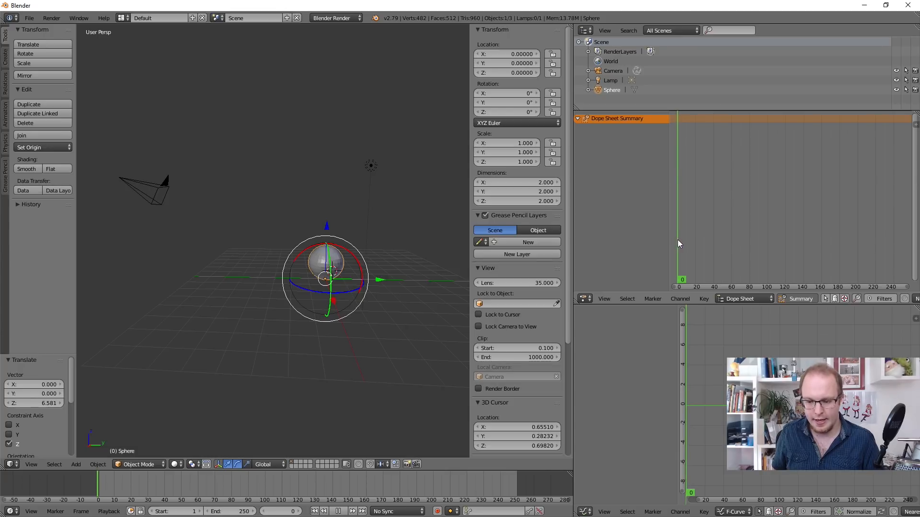
{"action": "key", "text": "alt+a"}
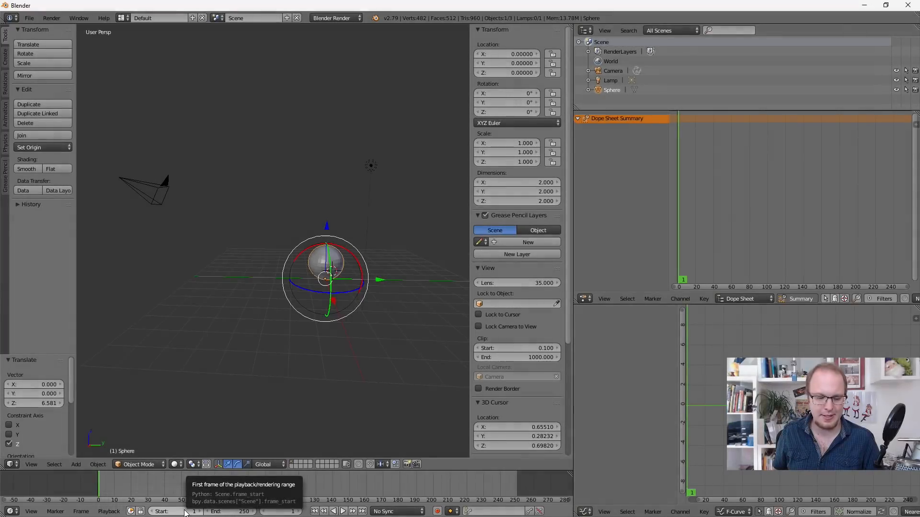
{"action": "left_click", "coordinate": [676, 220]}
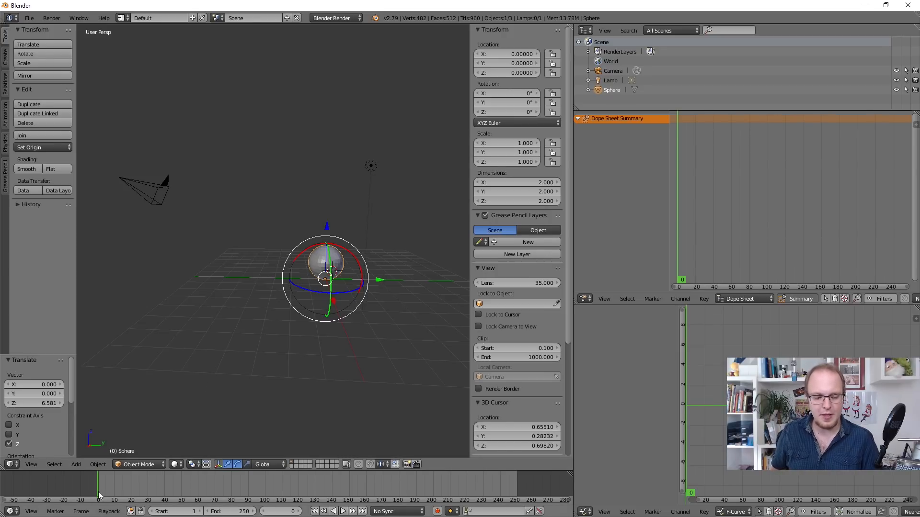
{"action": "key", "text": "alt+a"}
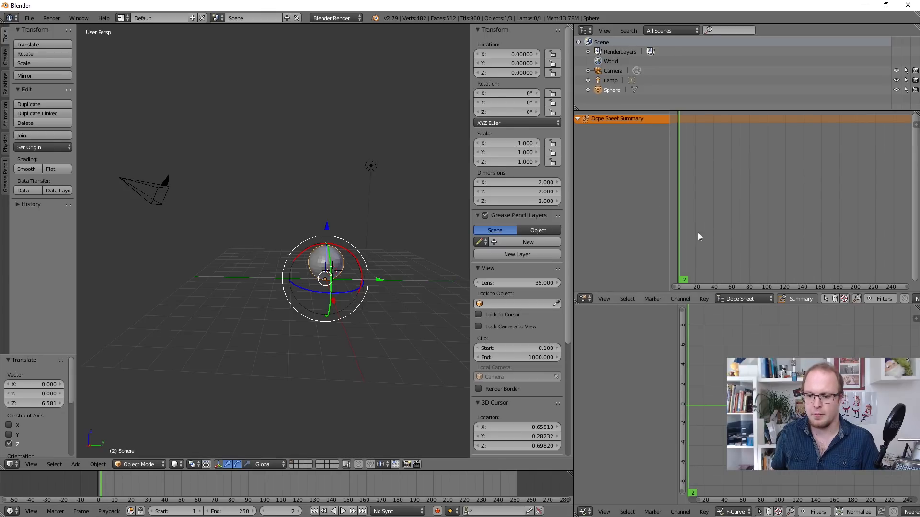
{"action": "key", "text": "Escape"}
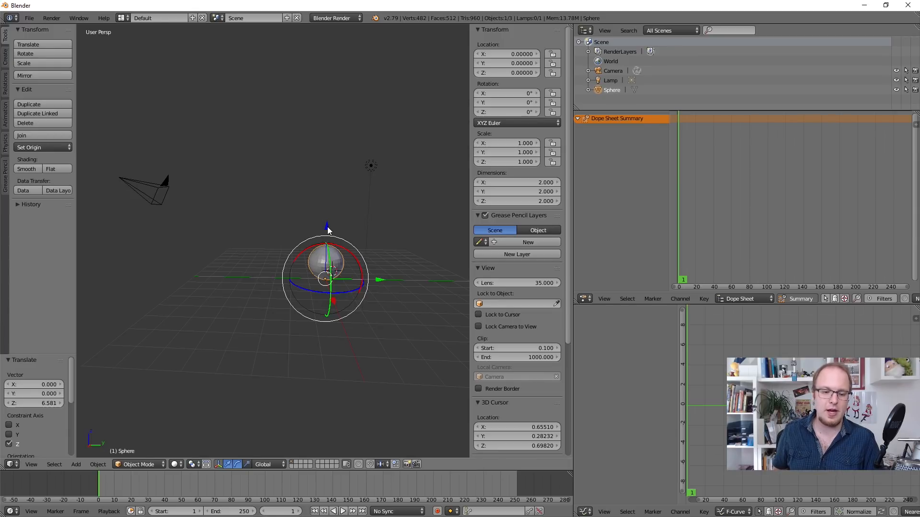
Raise the sphere about 6.56 units along Z, insert a Location keyframe at frame 1 and expand its Location channels in the Dope Sheet
{"action": "left_click_drag", "start_coordinate": [328, 230], "coordinate": [352, 111]}
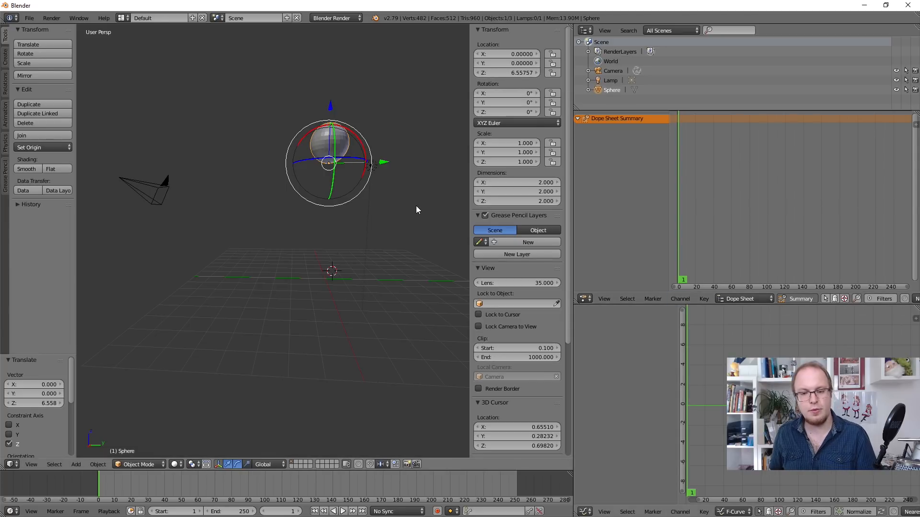
{"action": "key", "text": "i"}
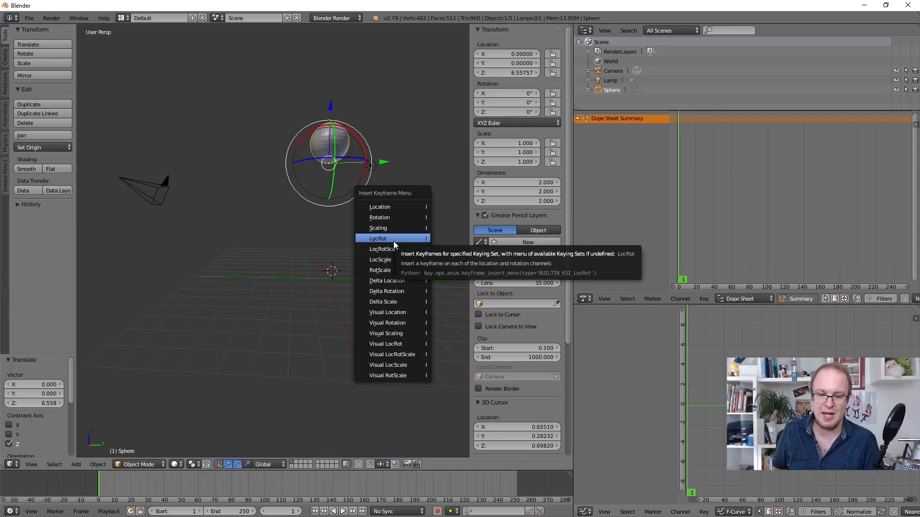
{"action": "left_click", "coordinate": [398, 206]}
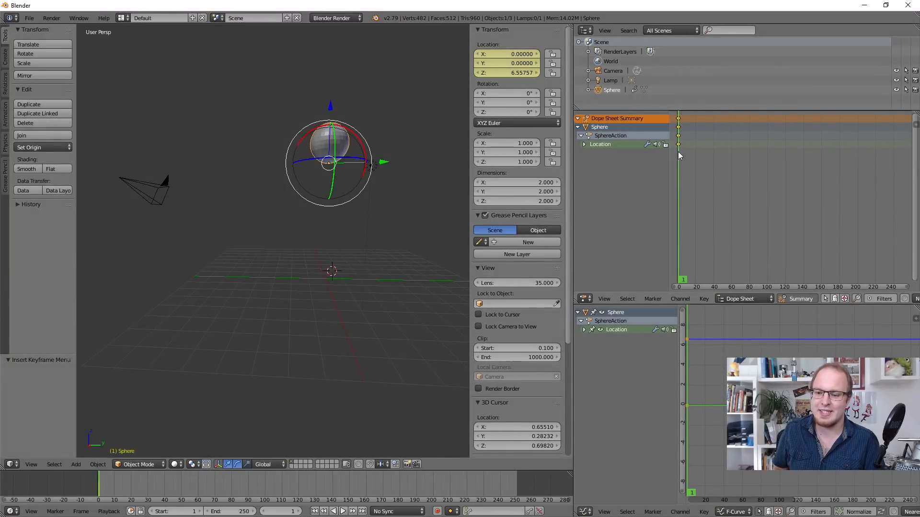
{"action": "left_click", "coordinate": [583, 145]}
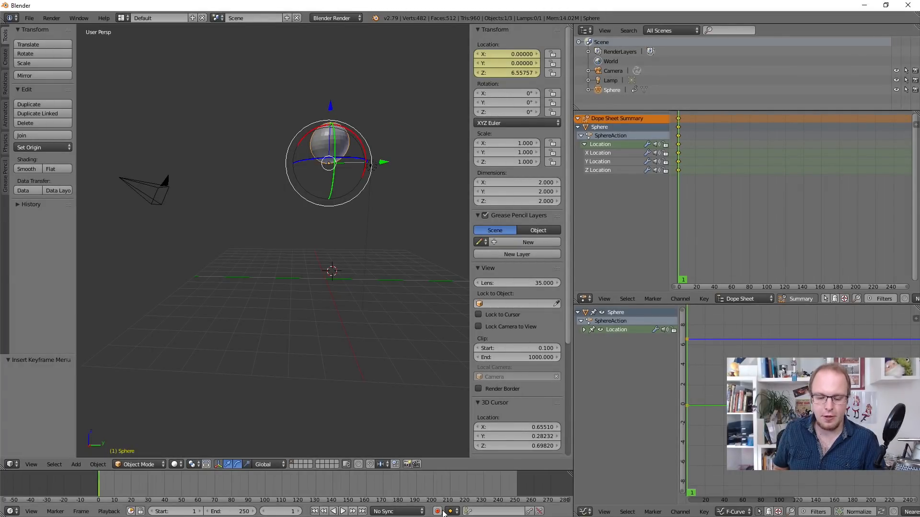
Try lowering the sphere about 6.55 units along Z at frame 18 without a keyframe and scrub on to frame 27
{"action": "left_click_drag", "start_coordinate": [725, 179], "coordinate": [694, 187]}
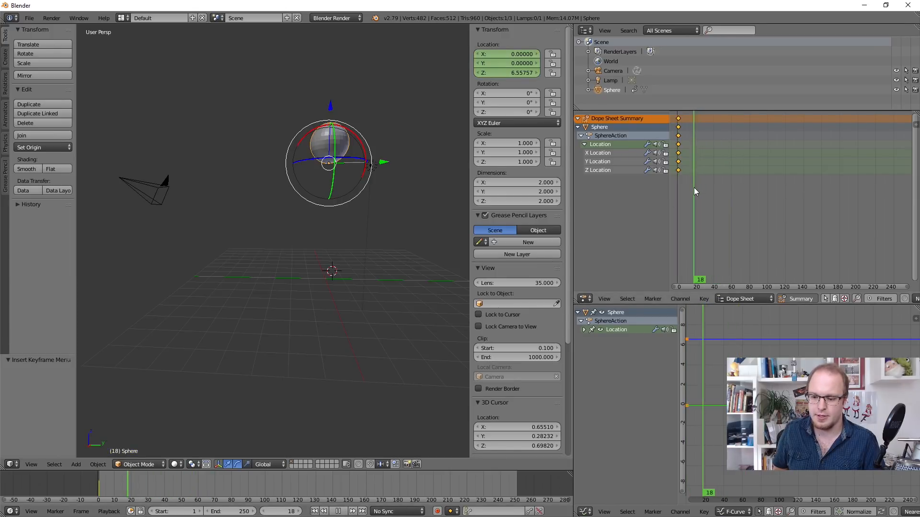
{"action": "left_click_drag", "start_coordinate": [331, 106], "coordinate": [336, 220]}
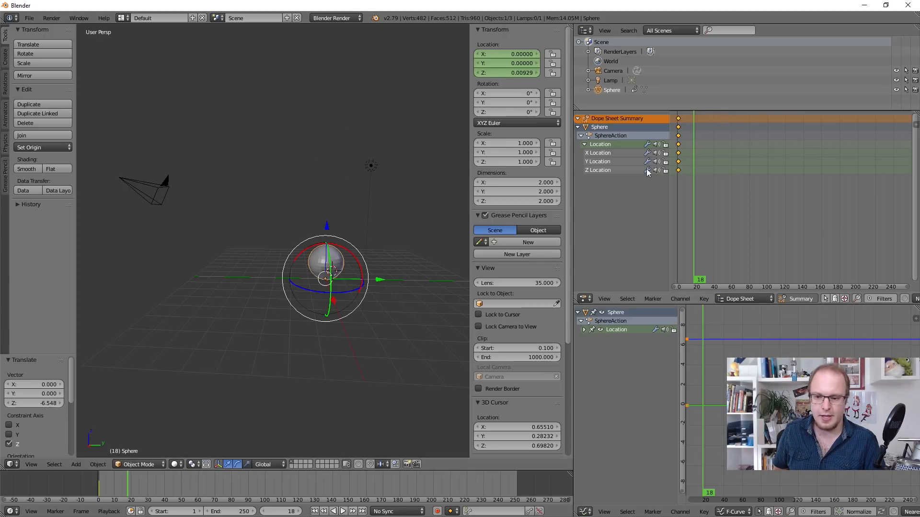
{"action": "left_click_drag", "start_coordinate": [694, 179], "coordinate": [703, 180]}
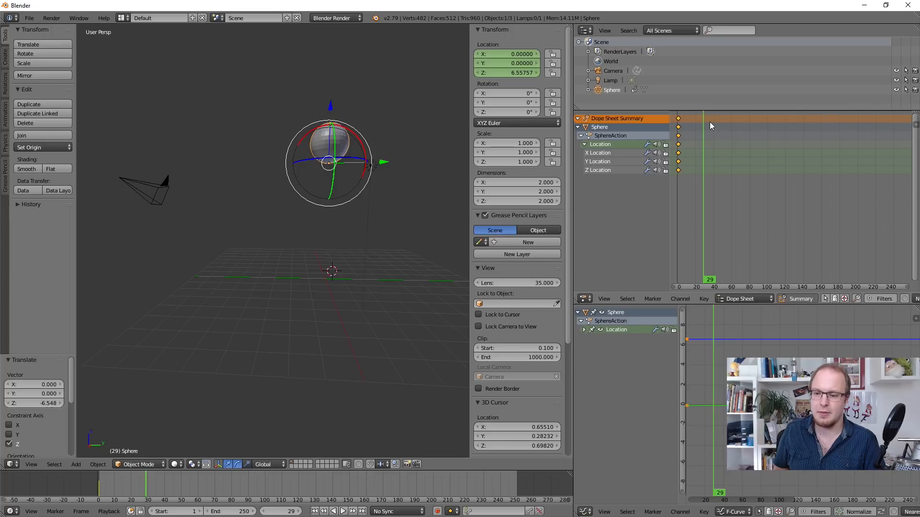
{"action": "left_click", "coordinate": [701, 193]}
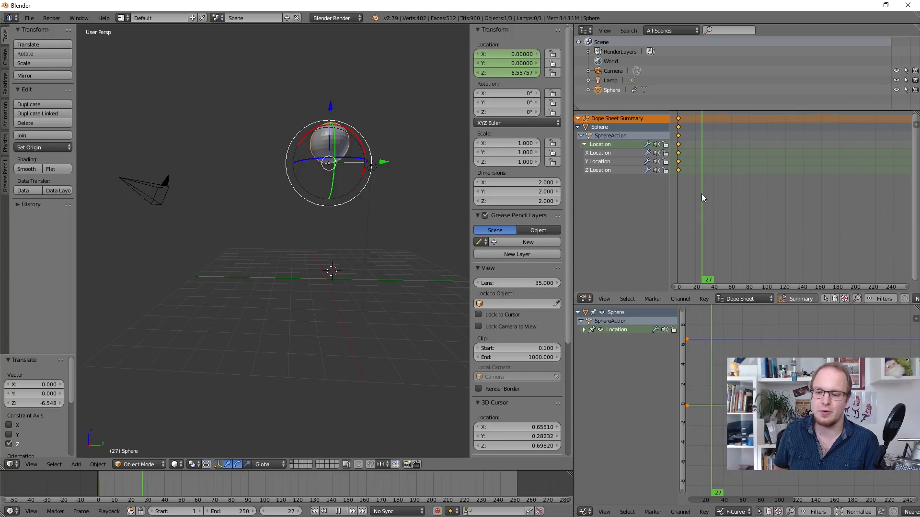
Turn on automatic keyframing and lower the sphere about 6.51 units along Z at frame 15
{"action": "left_click", "coordinate": [437, 511]}
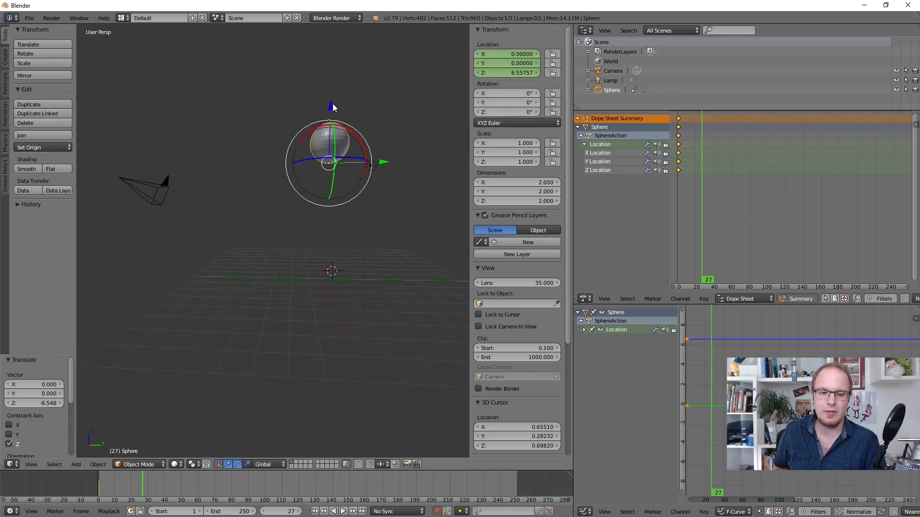
{"action": "left_click_drag", "start_coordinate": [675, 184], "coordinate": [691, 184]}
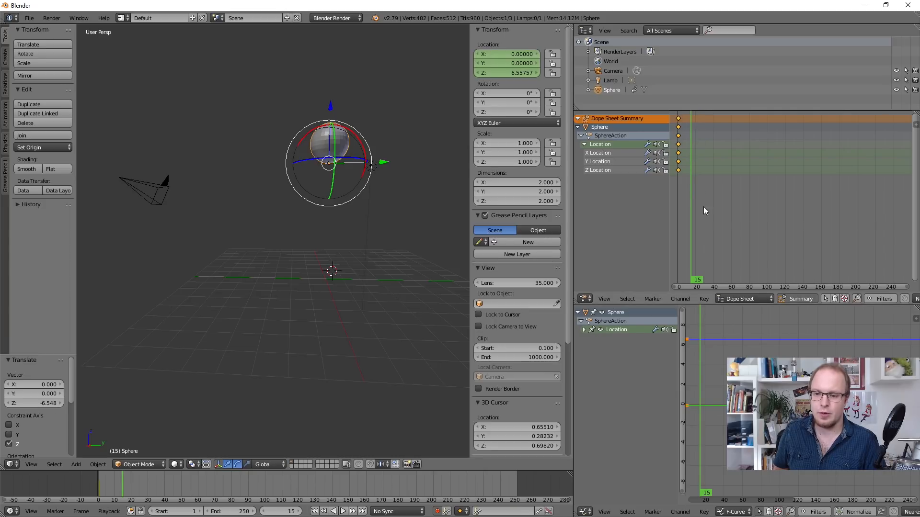
{"action": "left_click_drag", "start_coordinate": [331, 108], "coordinate": [330, 220]}
{"action": "left_click", "coordinate": [694, 119]}
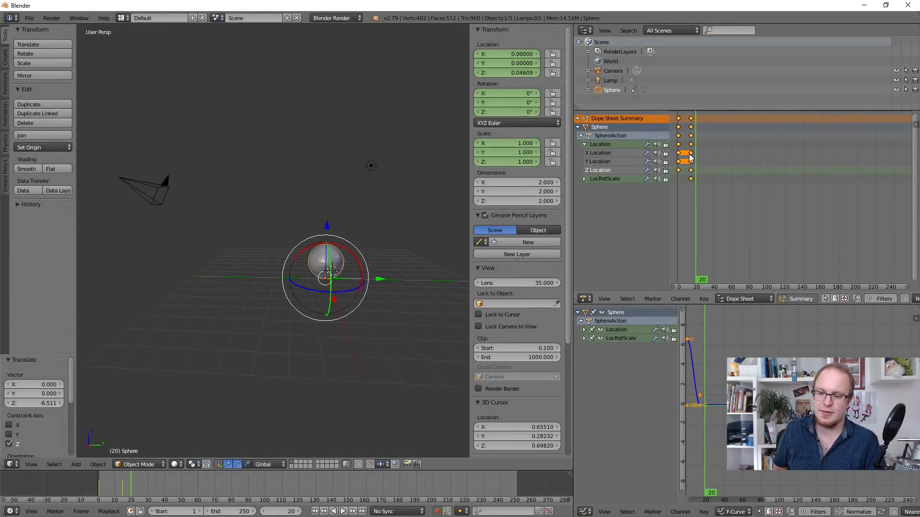
Select the X Location channel and scrub between frames 15 and 1 to examine the sphere's location values
{"action": "left_click", "coordinate": [606, 152]}
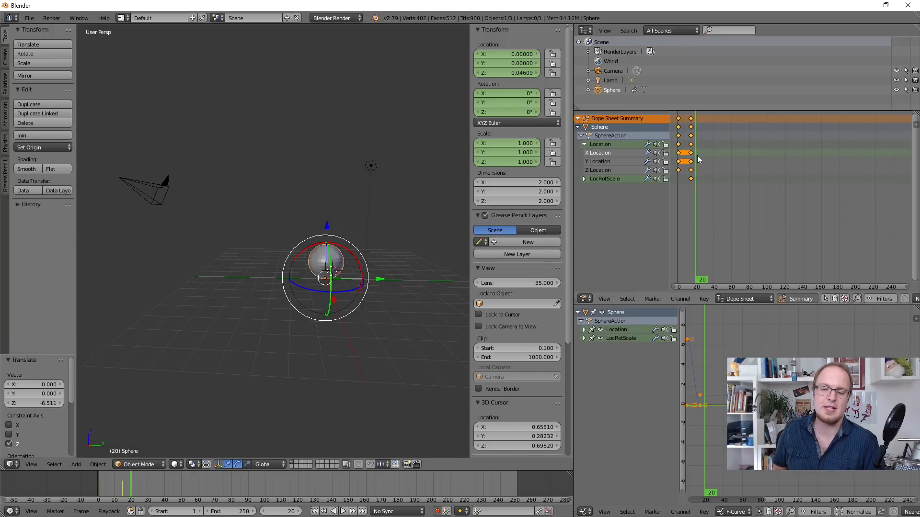
{"action": "left_click_drag", "start_coordinate": [685, 155], "coordinate": [685, 161]}
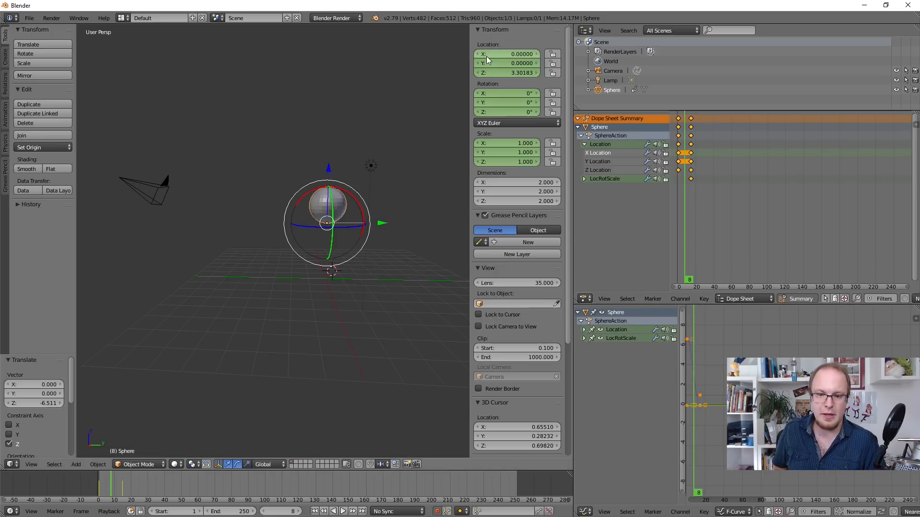
{"action": "left_click", "coordinate": [690, 151]}
{"action": "left_click_drag", "start_coordinate": [689, 147], "coordinate": [691, 148]}
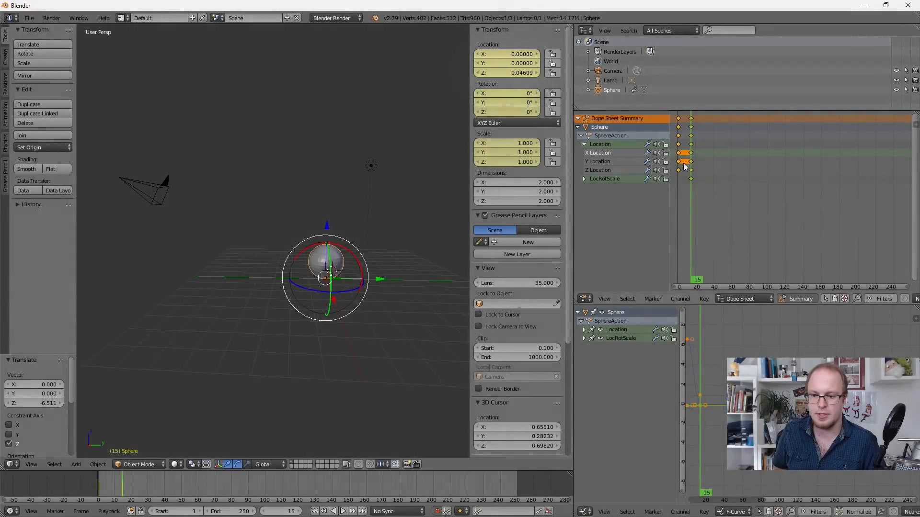
{"action": "left_click_drag", "start_coordinate": [682, 168], "coordinate": [680, 171]}
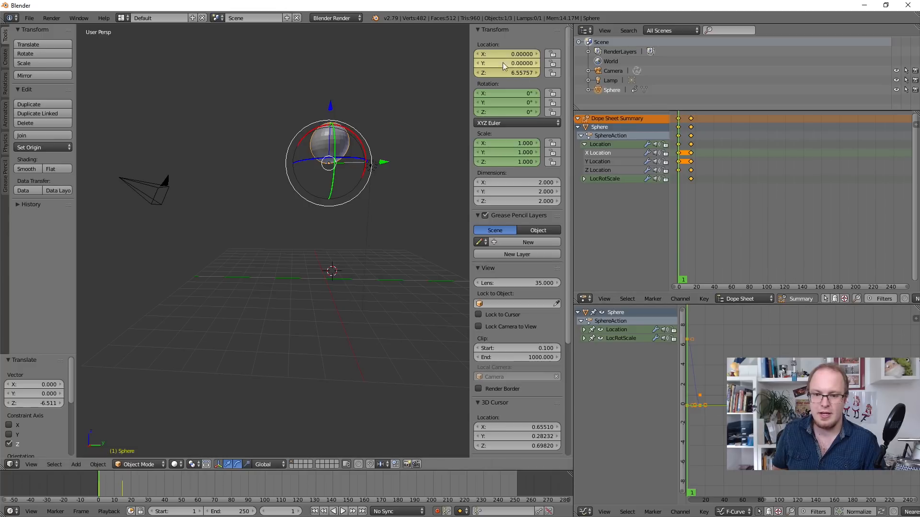
Scrub to frame 15 and alternately select the keyframe columns at frames 1 and 15 in the Dope Sheet
{"action": "left_click_drag", "start_coordinate": [688, 179], "coordinate": [691, 180]}
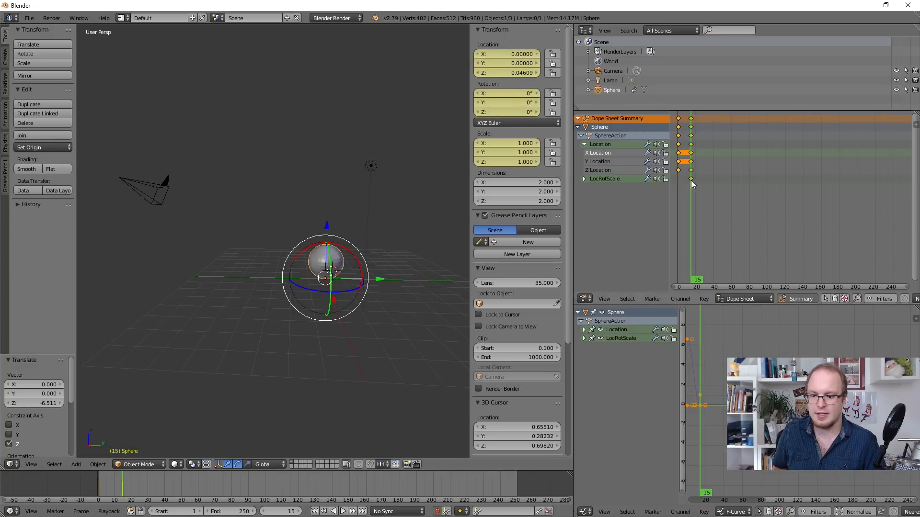
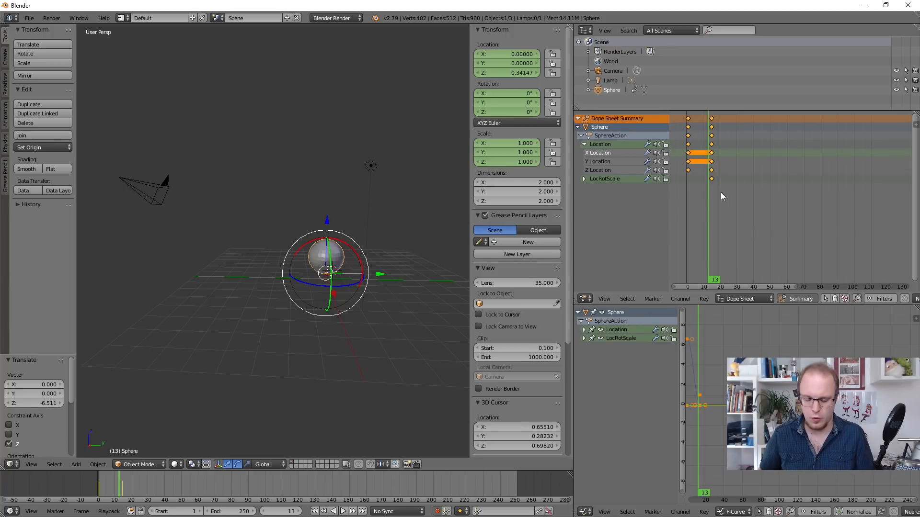
{"action": "left_click", "coordinate": [689, 119], "text": "shift"}
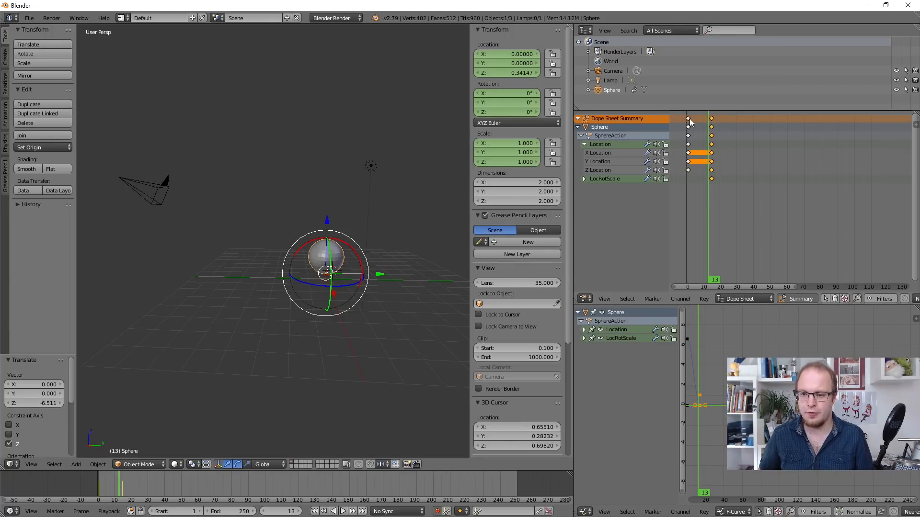
{"action": "left_click", "coordinate": [688, 119]}
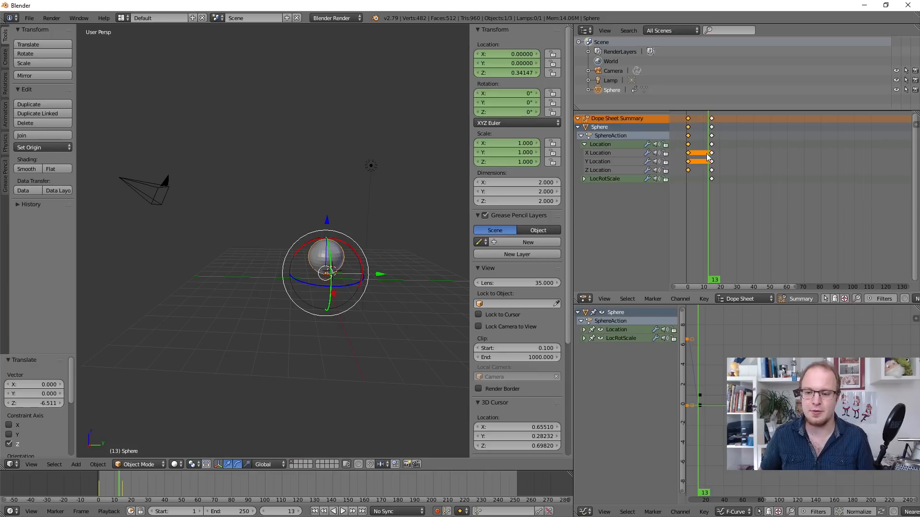
{"action": "key", "text": "a"}
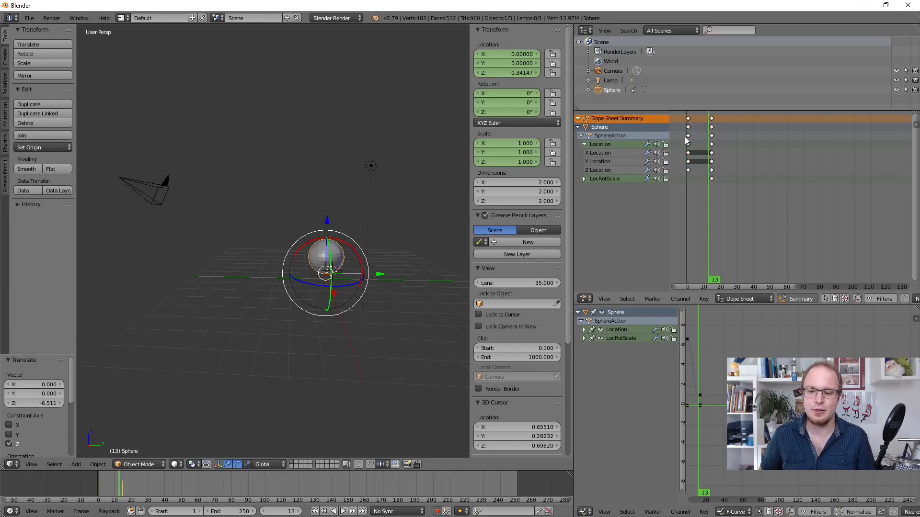
{"action": "left_click", "coordinate": [687, 135]}
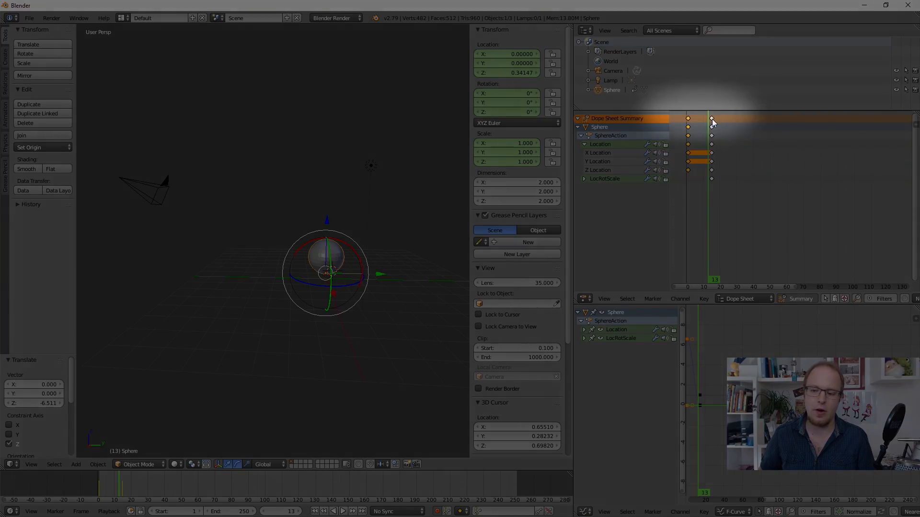
{"action": "left_click", "coordinate": [711, 117]}
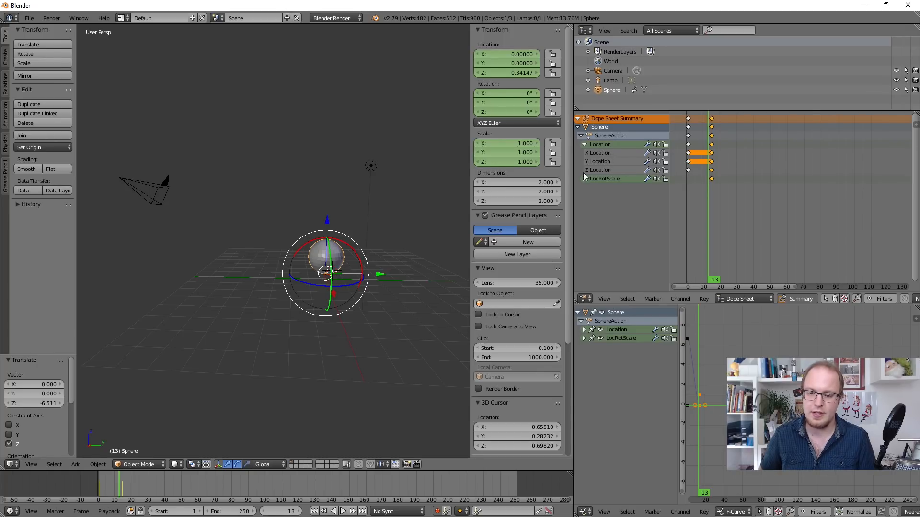
Try moving only the Z Location keyframe at the end of the fall about 9 frames later
{"action": "left_click", "coordinate": [711, 170]}
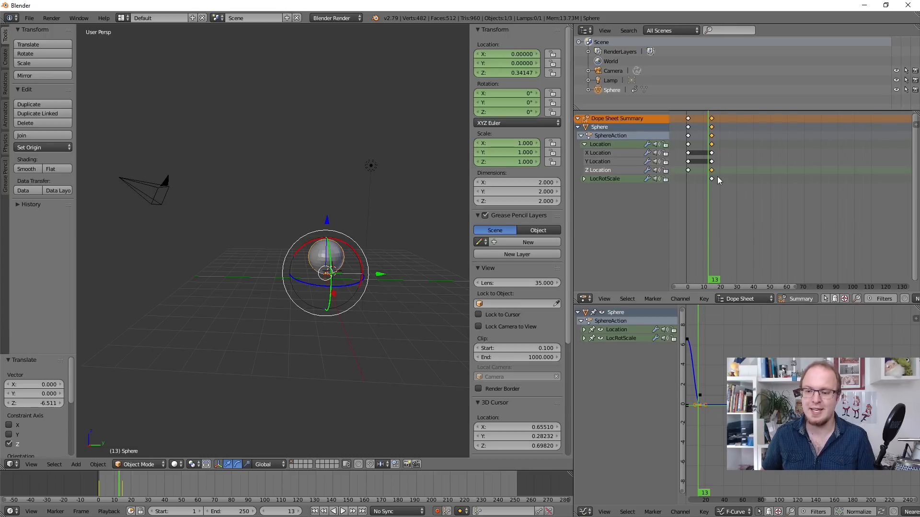
{"action": "key", "text": "g"}
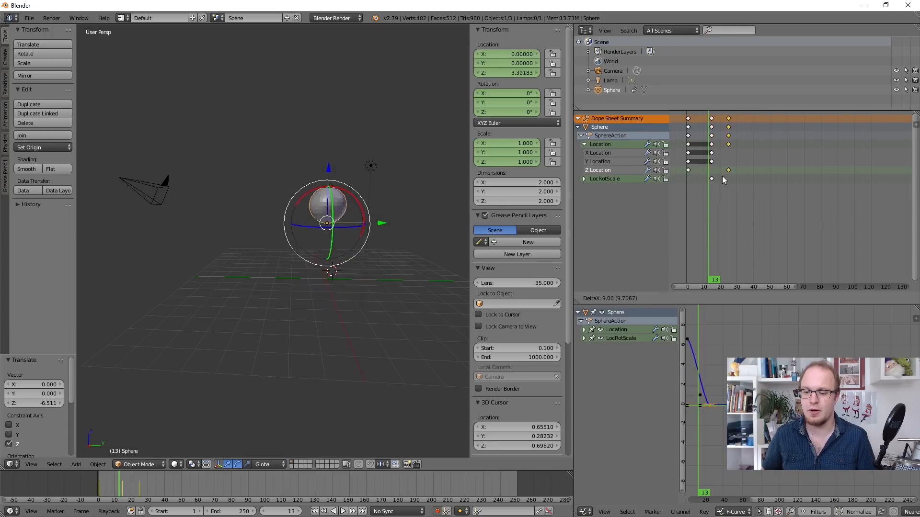
{"action": "key", "text": "Escape"}
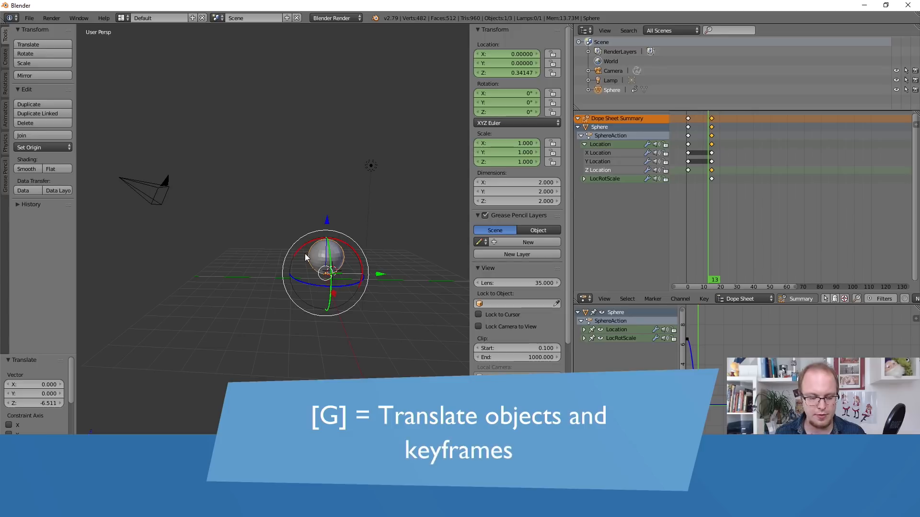
Try moving the sphere freely, along Y and along X at frame 13, and undo the keyed Y move
{"action": "key", "text": "g"}
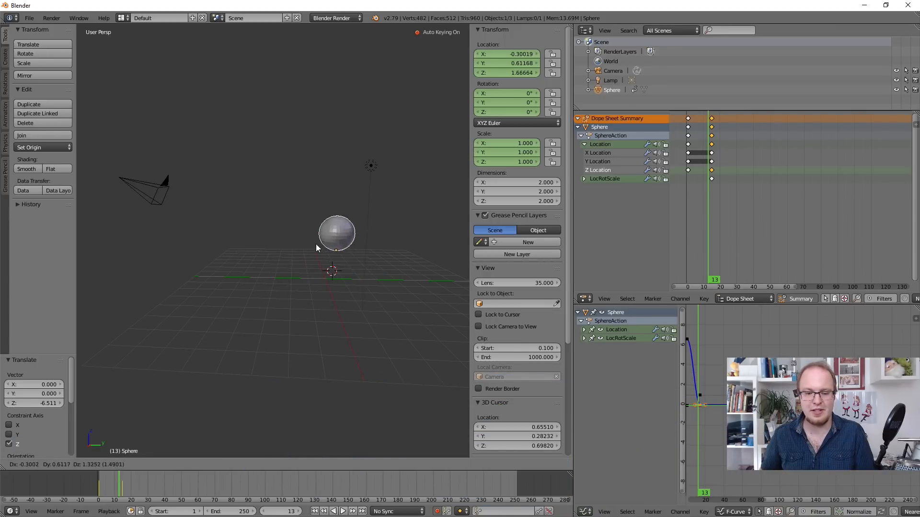
{"action": "right_click", "coordinate": [334, 247]}
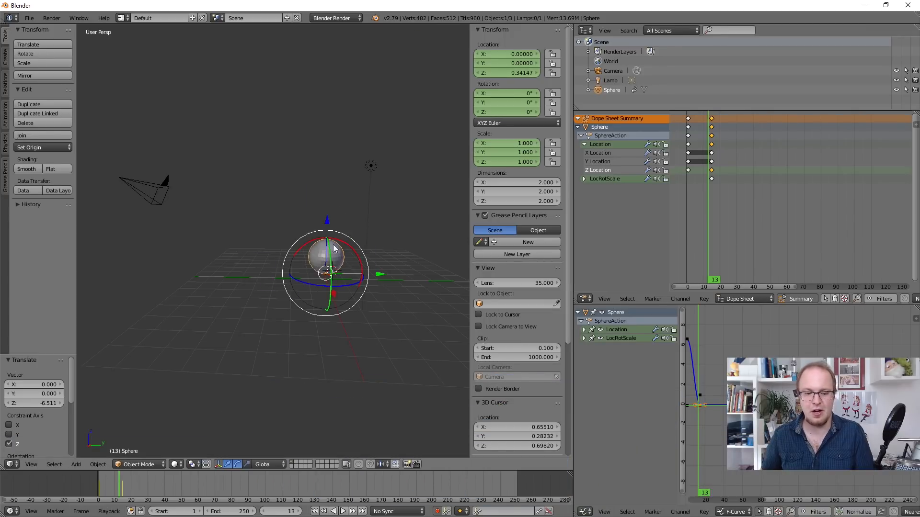
{"action": "key", "text": "g"}
{"action": "key", "text": "y"}
{"action": "right_click", "coordinate": [383, 285]}
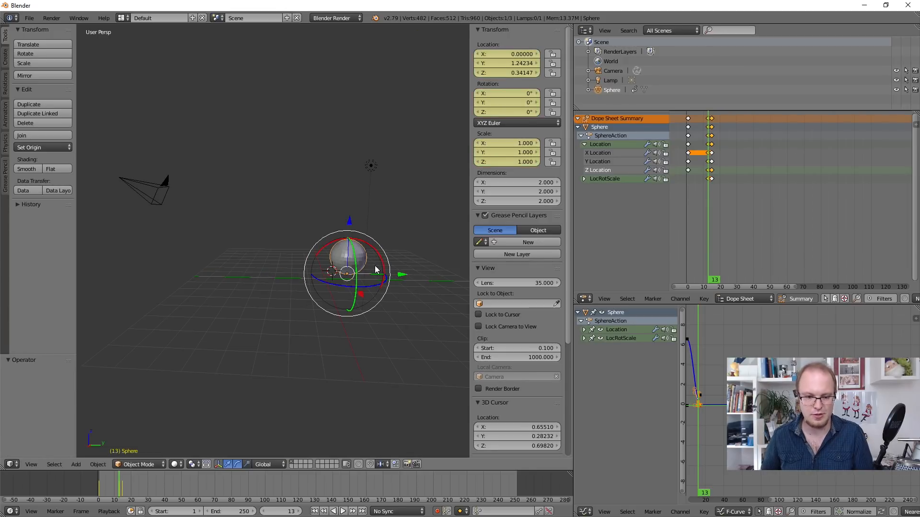
{"action": "key", "text": "g"}
{"action": "key", "text": "x"}
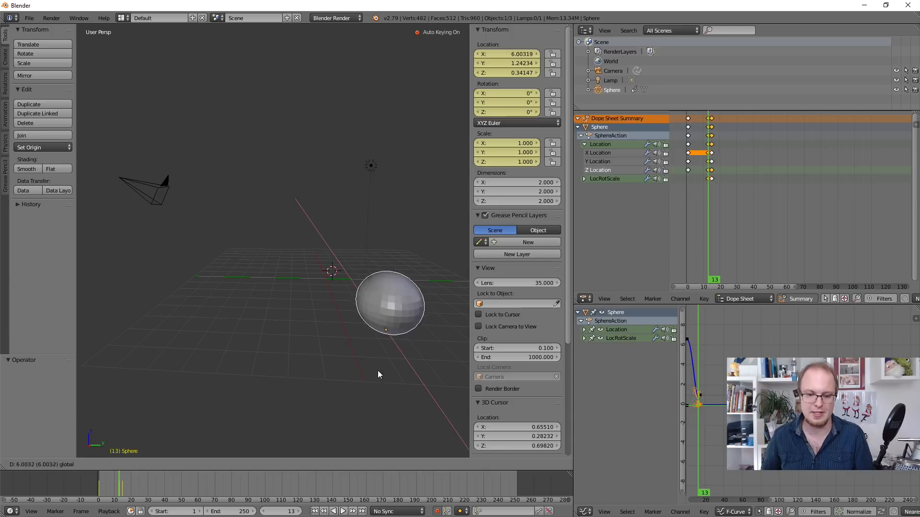
{"action": "right_click", "coordinate": [372, 372]}
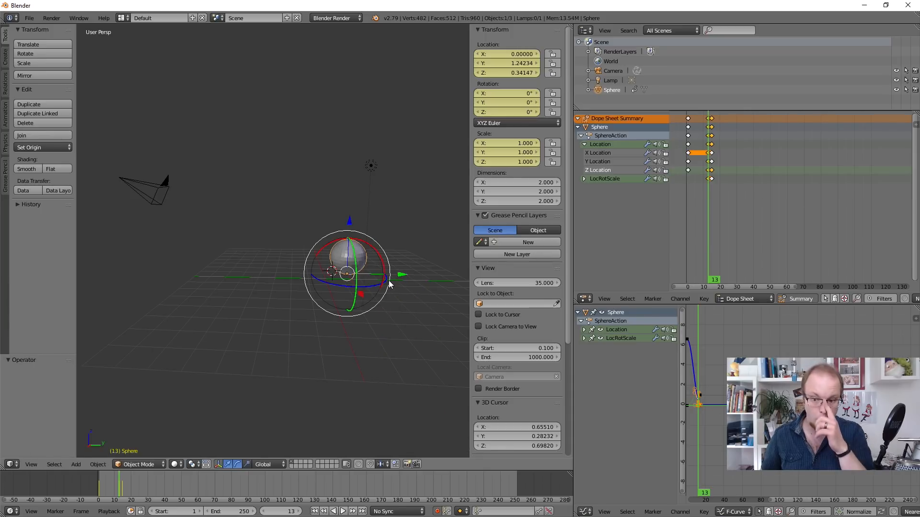
{"action": "key", "text": "ctrl+z"}
Scrub to frame 15 and try shifting its Z Location keyframe 11 frames later
{"action": "left_click_drag", "start_coordinate": [710, 187], "coordinate": [711, 185]}
{"action": "right_click", "coordinate": [710, 158]}
{"action": "right_click", "coordinate": [711, 153]}
{"action": "right_click", "coordinate": [713, 167]}
{"action": "key", "text": "g"}
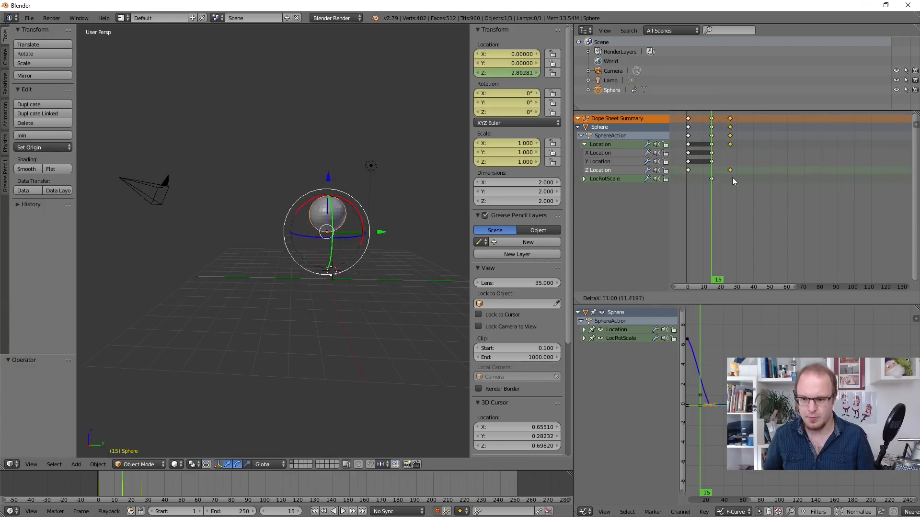
{"action": "right_click", "coordinate": [735, 186]}
Move all of the sphere's keyframes at frame 15 back to frame 13 and play the animation
{"action": "right_click", "coordinate": [711, 119]}
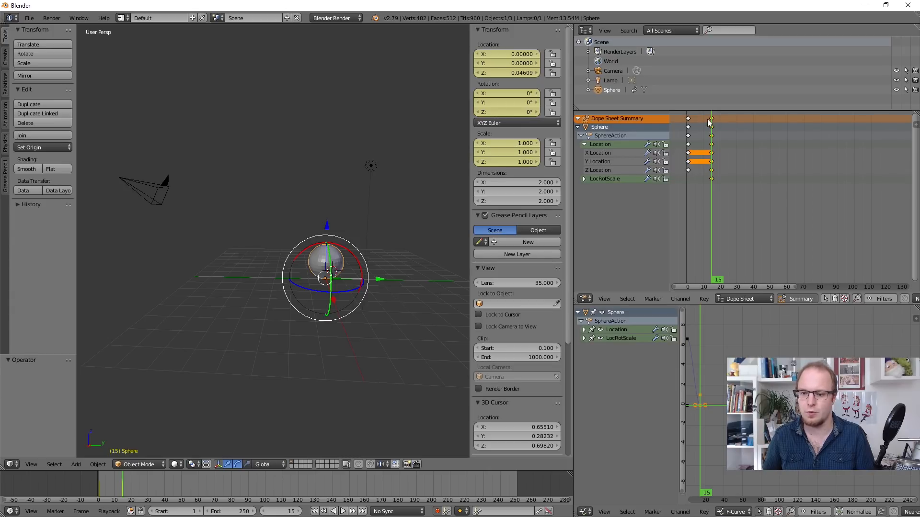
{"action": "left_click_drag", "start_coordinate": [710, 197], "coordinate": [712, 196]}
{"action": "key", "text": "g"}
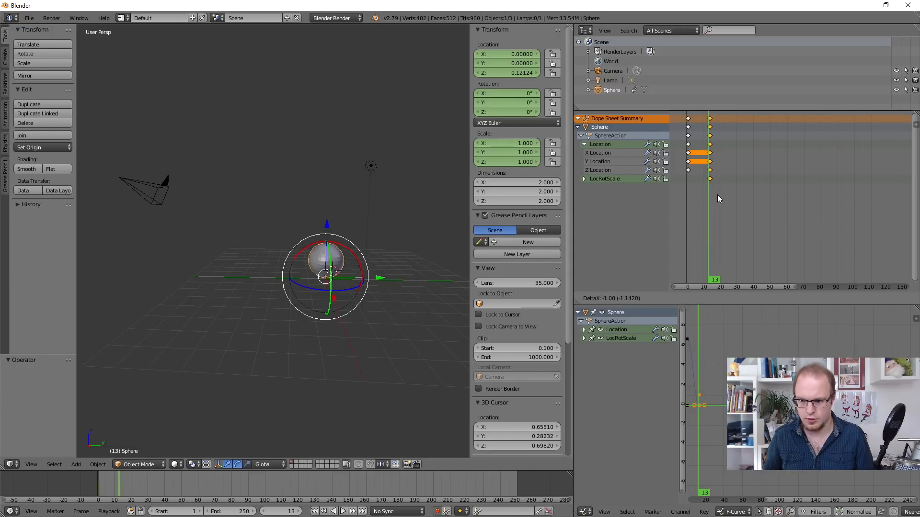
{"action": "left_click", "coordinate": [715, 195]}
{"action": "scroll", "coordinate": [693, 164], "scroll_direction": "up", "scroll_amount": 7}
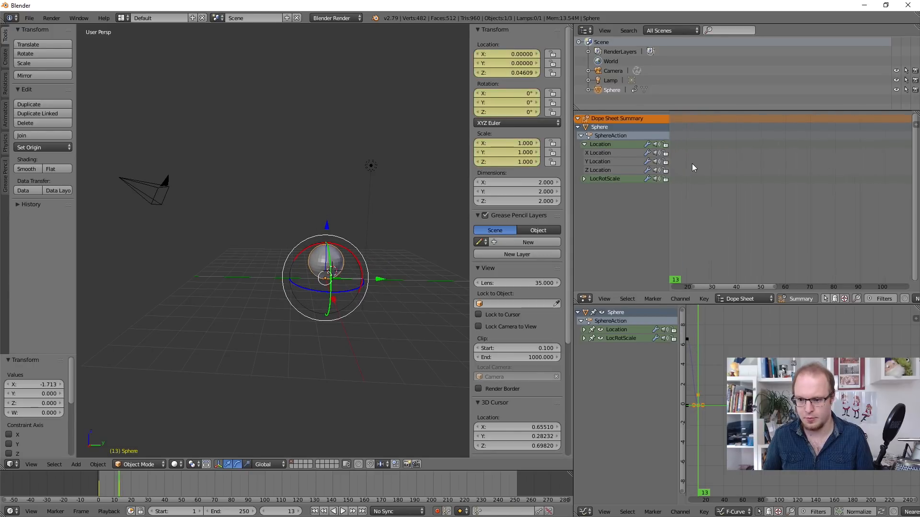
{"action": "middle_click_drag", "start_coordinate": [696, 194], "coordinate": [818, 212]}
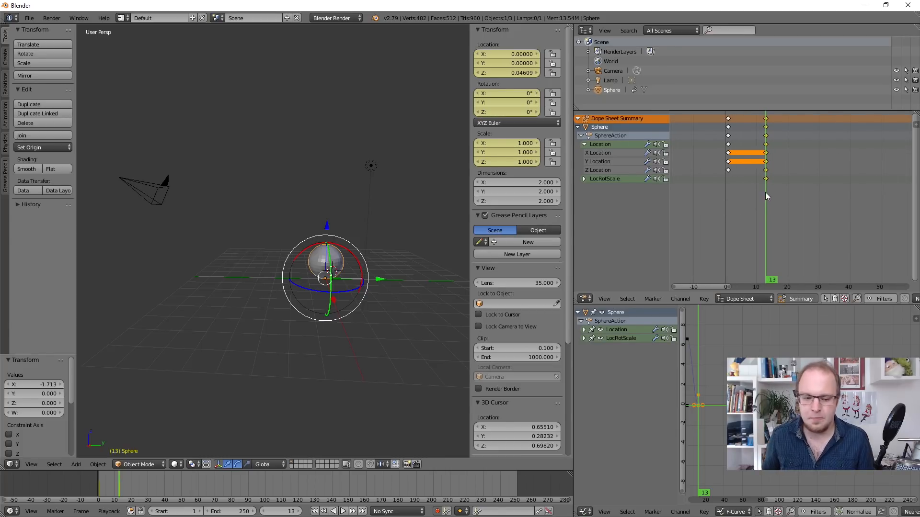
{"action": "key", "text": "alt+a"}
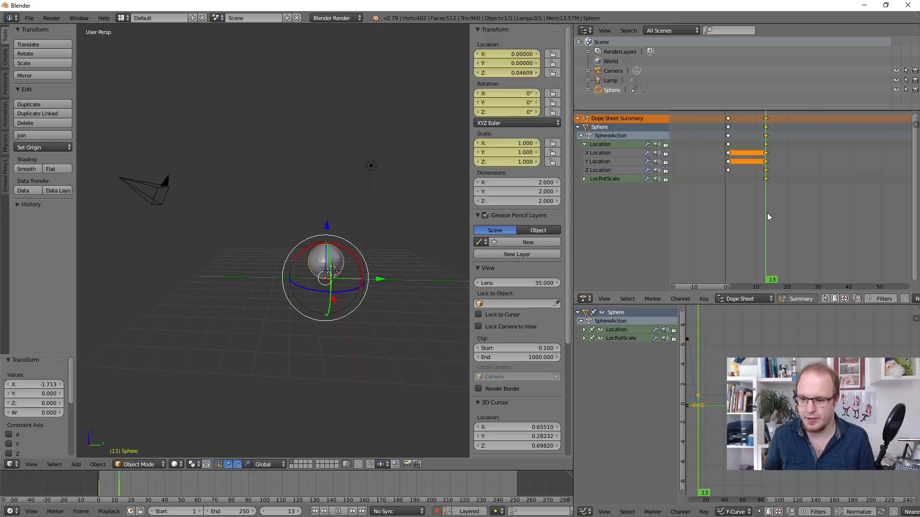
{"action": "key", "text": "alt+a"}
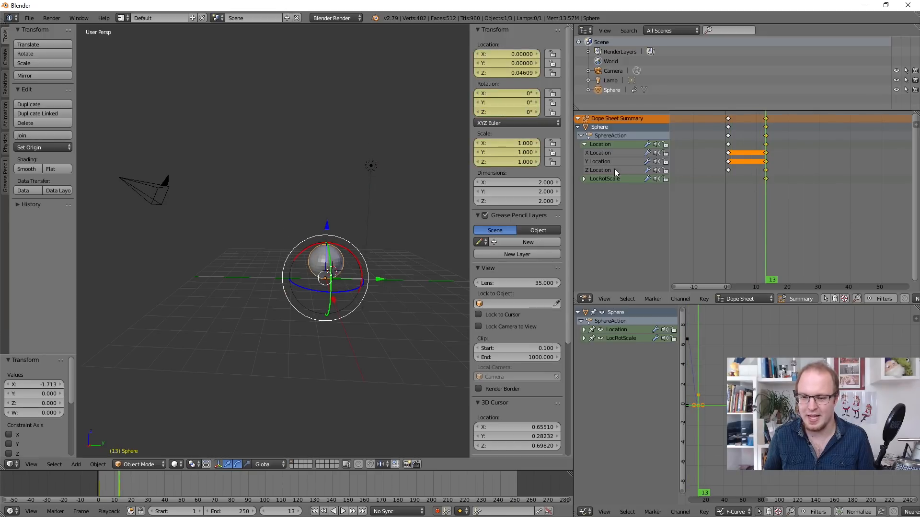
Examine the individual LocRotScale channels in the Dope Sheet, collapse the group again and select the Z Location channel
{"action": "left_click", "coordinate": [584, 179]}
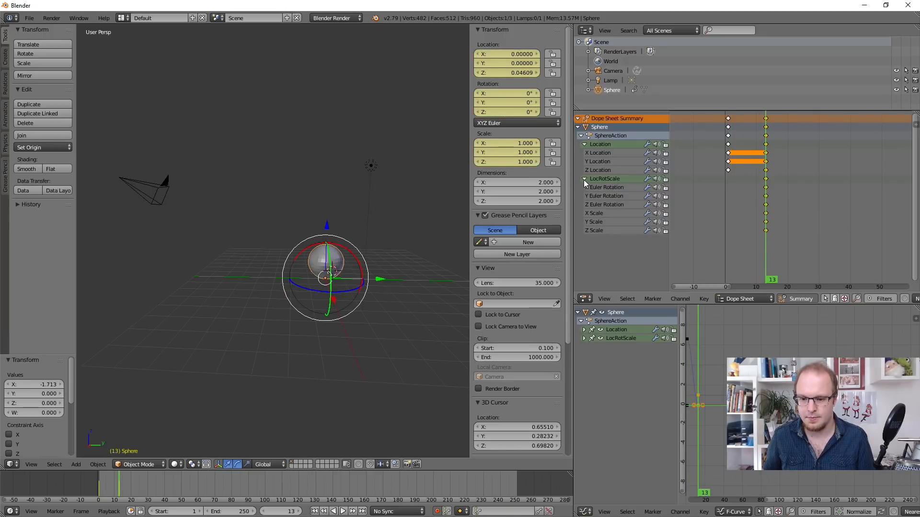
{"action": "left_click", "coordinate": [583, 180]}
{"action": "right_click", "coordinate": [736, 177]}
{"action": "right_click", "coordinate": [731, 171]}
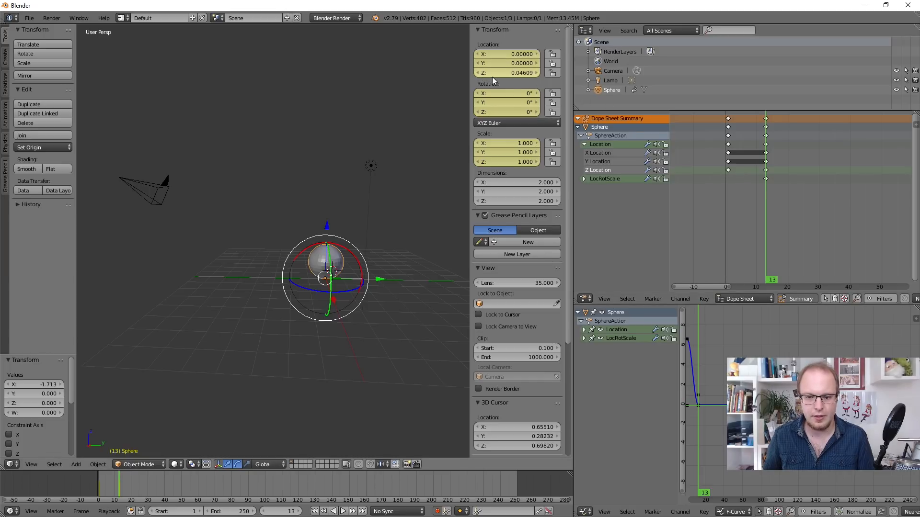
Set the sphere's Z location to 0 at frame 13 and scrub between frames 1 and 13 to check the fall
{"action": "key", "text": "alt+a"}
{"action": "key", "text": "Escape"}
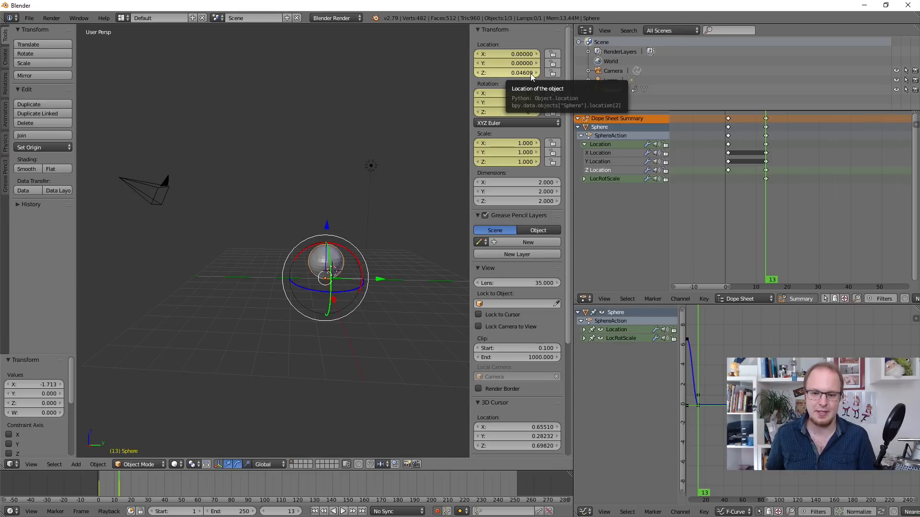
{"action": "left_click", "coordinate": [499, 72]}
{"action": "type", "text": "0"}
{"action": "key", "text": "Return"}
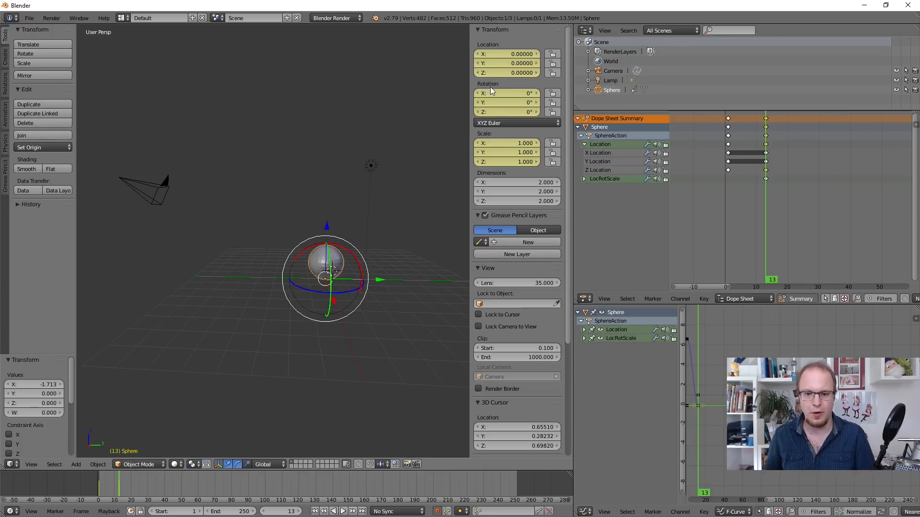
{"action": "left_click_drag", "start_coordinate": [734, 186], "coordinate": [729, 188]}
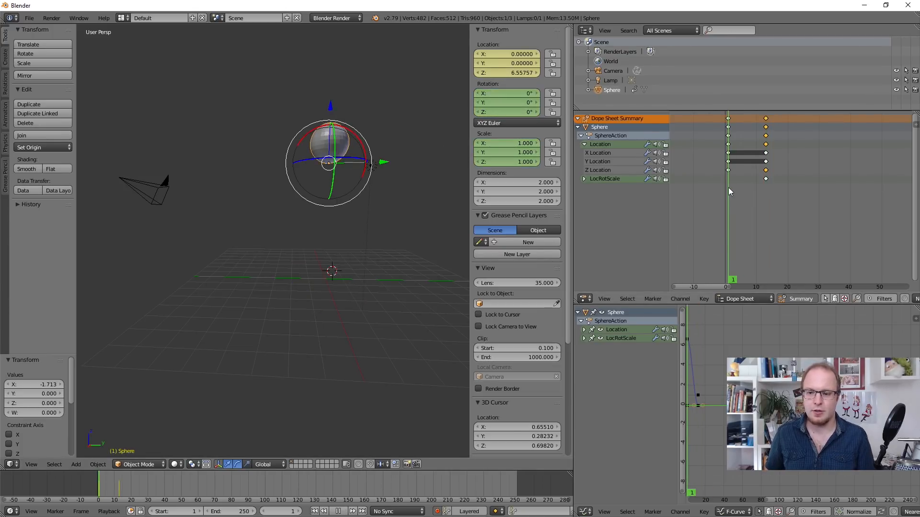
{"action": "left_click_drag", "start_coordinate": [728, 187], "coordinate": [766, 191]}
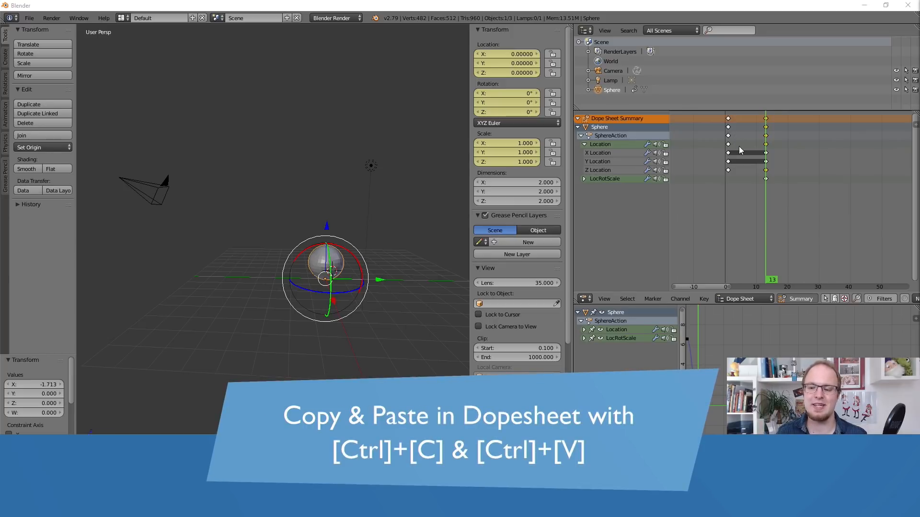
Select all keyframes at frame 1 in the Dope Sheet, preview the fall and copy the selected keyframes
{"action": "right_click", "coordinate": [728, 119]}
{"action": "left_click", "coordinate": [732, 197]}
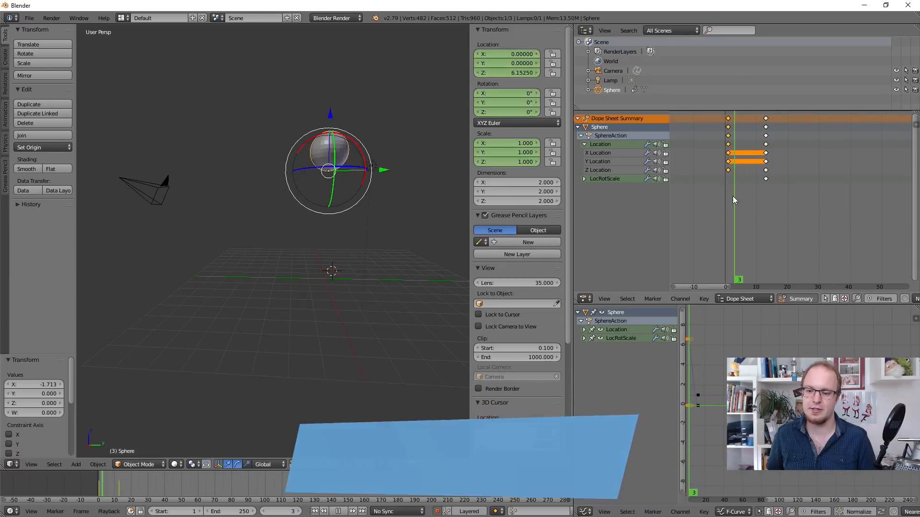
{"action": "left_click_drag", "start_coordinate": [730, 197], "coordinate": [750, 192]}
{"action": "left_click", "coordinate": [728, 182]}
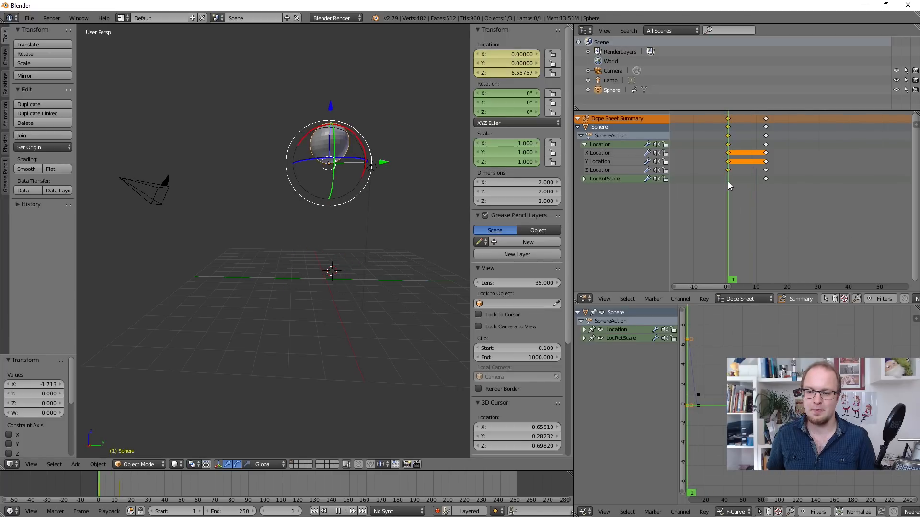
{"action": "key", "text": "alt+a"}
{"action": "key", "text": "alt+a"}
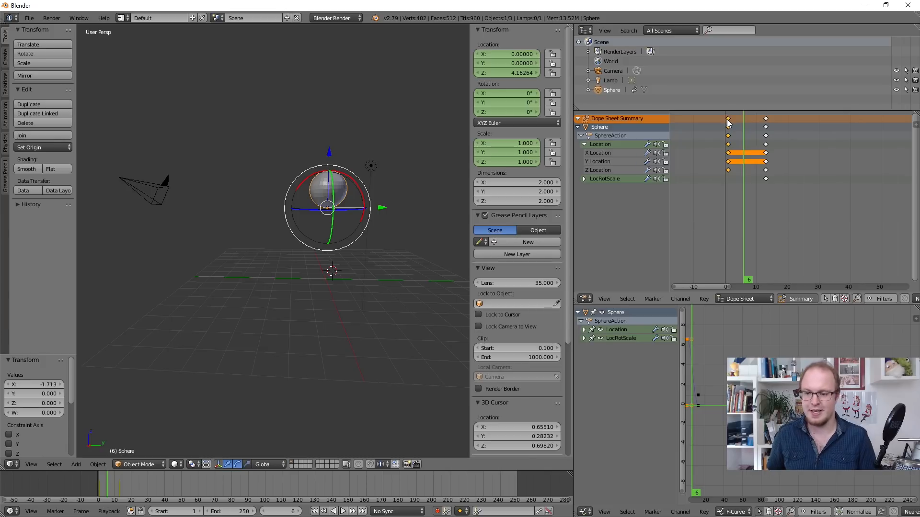
{"action": "key", "text": "ctrl+c"}
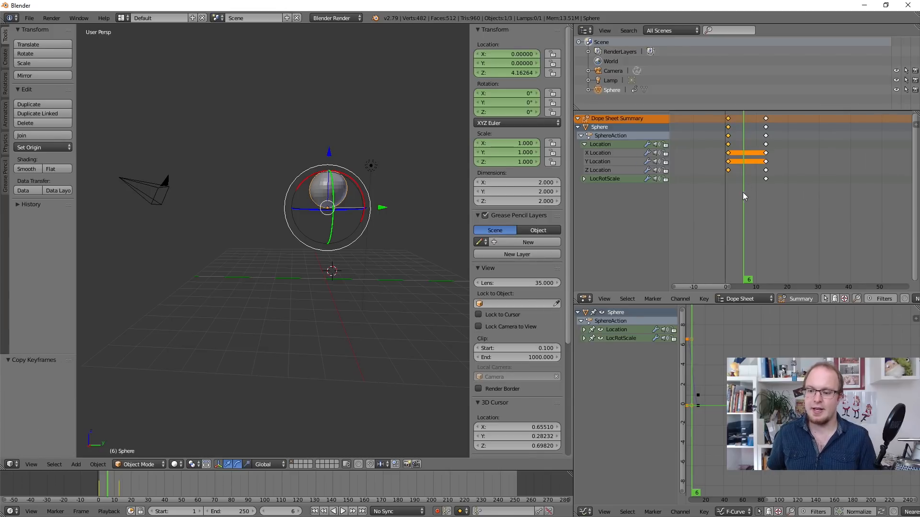
Paste the copied keyframes at frame 25 and return to frame 1
{"action": "key", "text": "alt+a"}
{"action": "key", "text": "alt+a"}
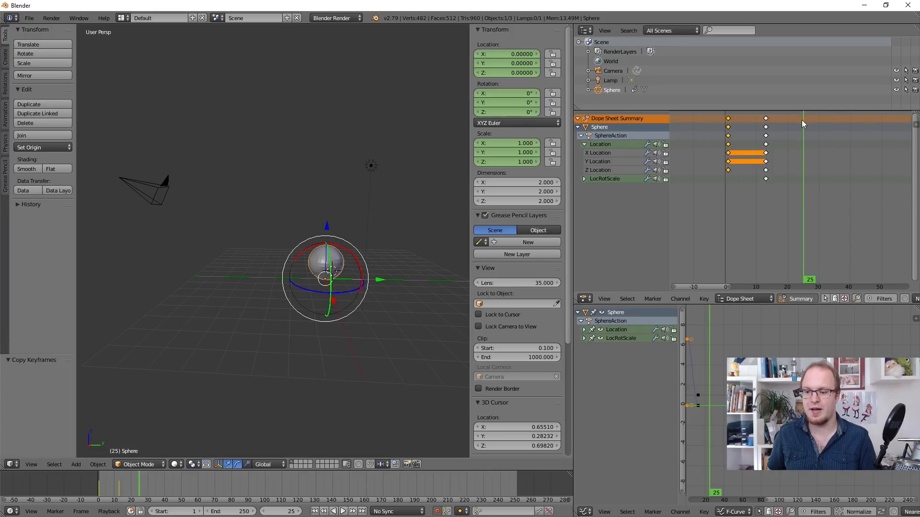
{"action": "key", "text": "ctrl+v"}
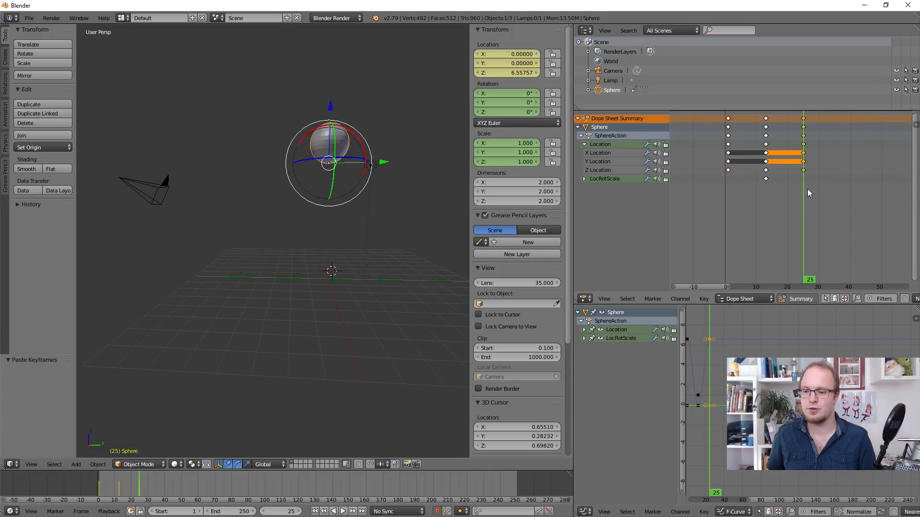
{"action": "key", "text": "shift+Left"}
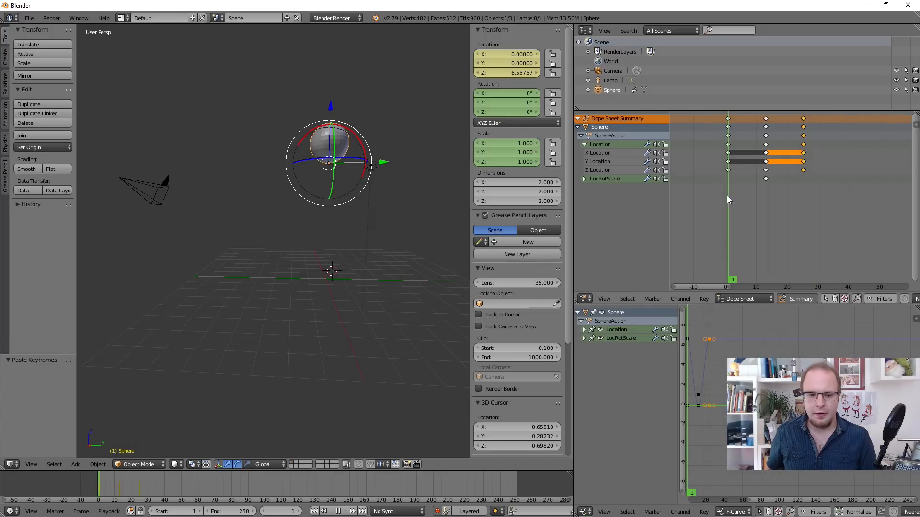
Play the falling and rising animation with the sphere deselected, and stop playback
{"action": "middle_click_drag", "start_coordinate": [300, 205], "coordinate": [288, 219]}
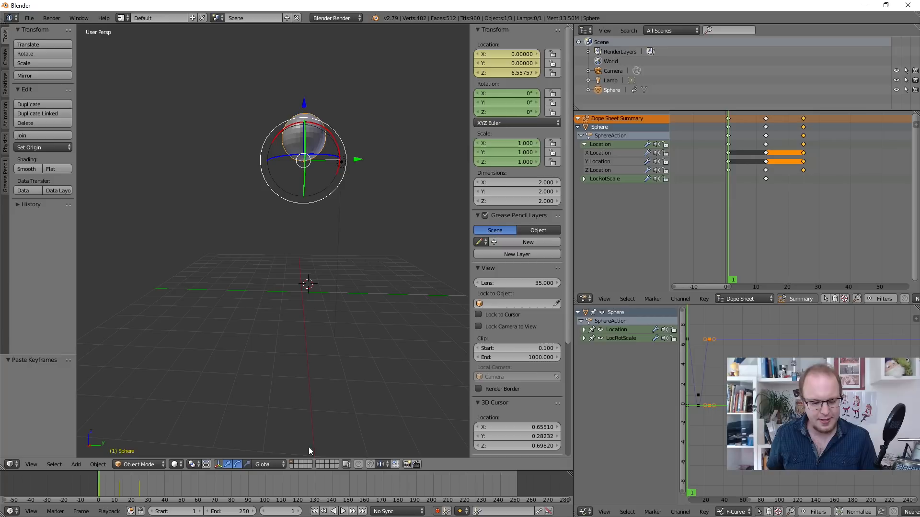
{"action": "left_click", "coordinate": [343, 511]}
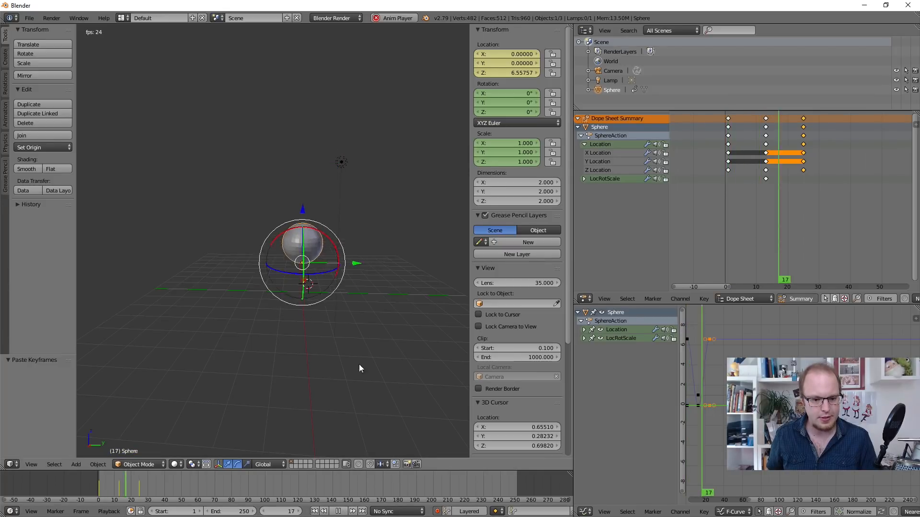
{"action": "key", "text": "a"}
{"action": "left_click_drag", "start_coordinate": [761, 223], "coordinate": [692, 230]}
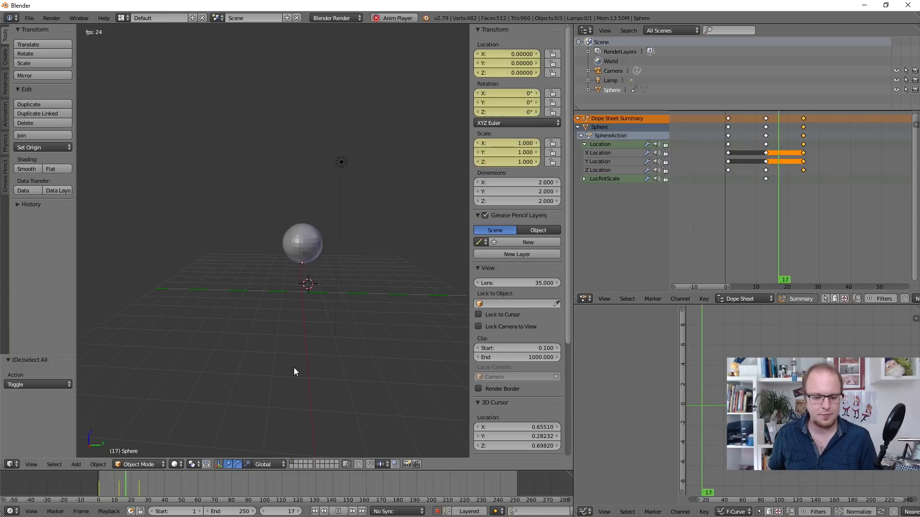
{"action": "key", "text": "space"}
{"action": "left_click", "coordinate": [782, 190]}
{"action": "left_click", "coordinate": [782, 190]}
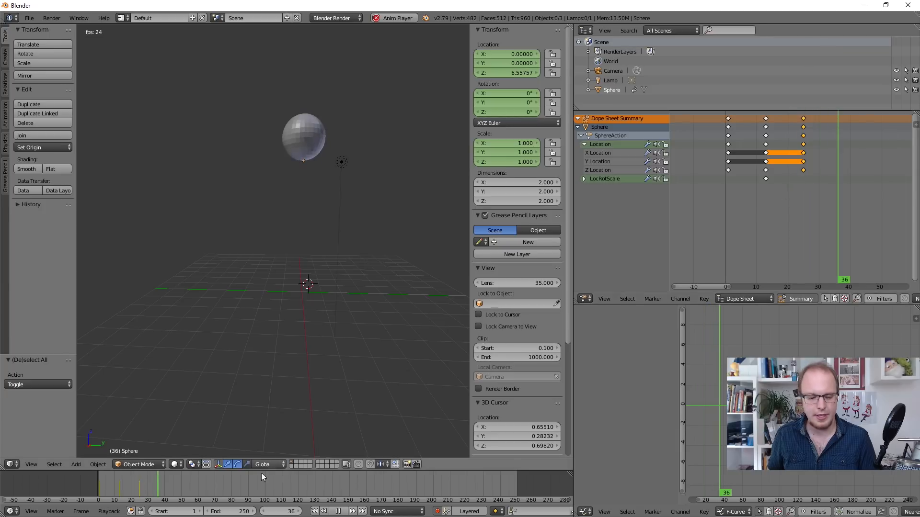
{"action": "left_click", "coordinate": [332, 512]}
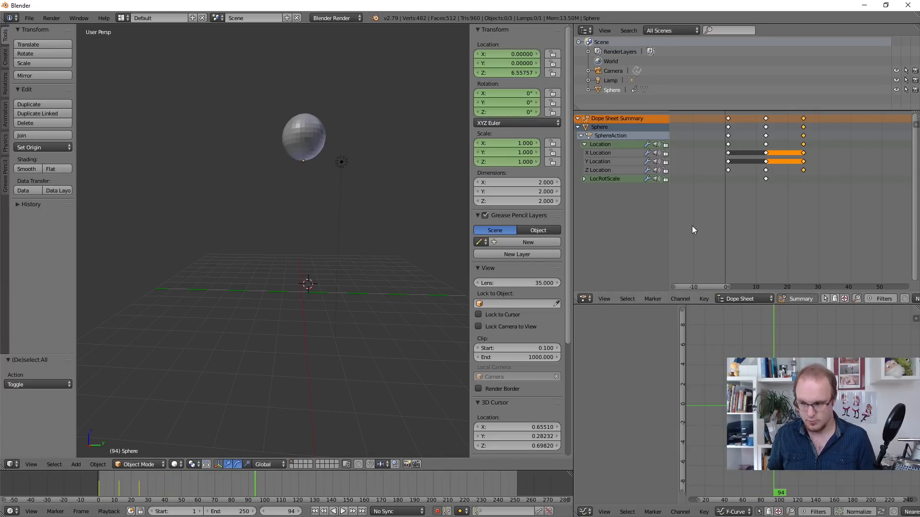
Enlarge the Graph Editor, reselect the sphere and isolate its Z Location curve by hiding the X and Y Location curves
{"action": "left_click_drag", "start_coordinate": [665, 305], "coordinate": [659, 274]}
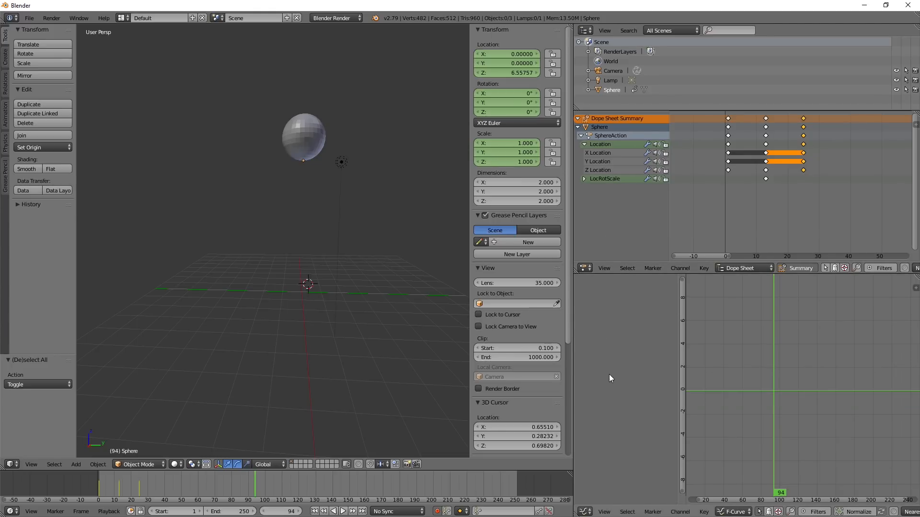
{"action": "right_click", "coordinate": [302, 136]}
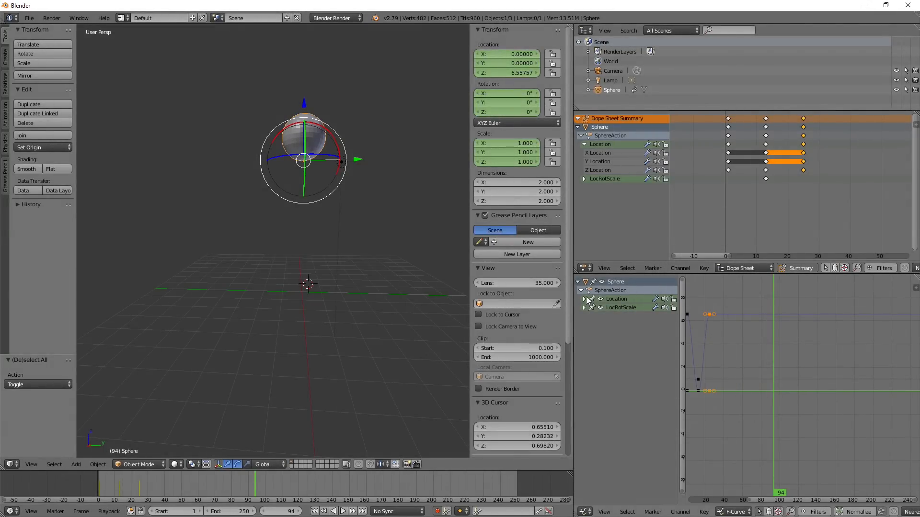
{"action": "left_click", "coordinate": [584, 299]}
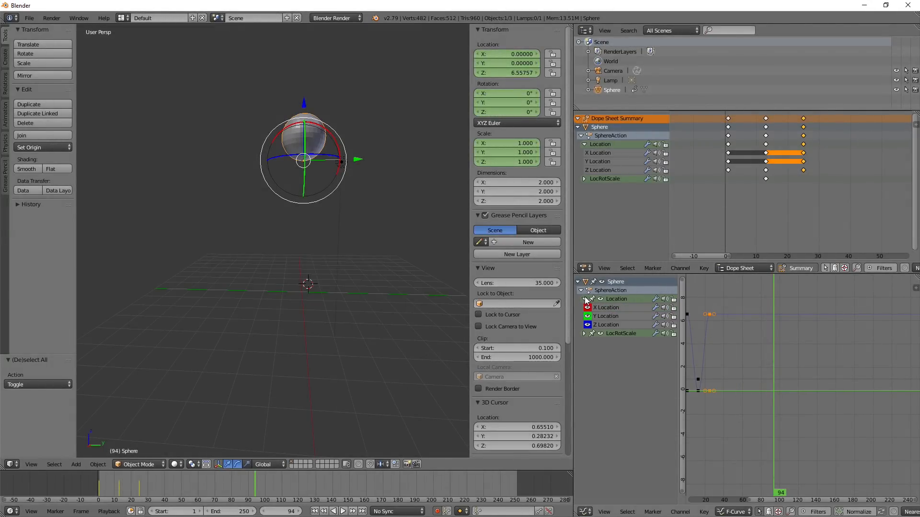
{"action": "left_click", "coordinate": [587, 325]}
{"action": "left_click", "coordinate": [588, 325]}
{"action": "left_click", "coordinate": [587, 317]}
{"action": "left_click", "coordinate": [588, 309]}
{"action": "left_click", "coordinate": [605, 324]}
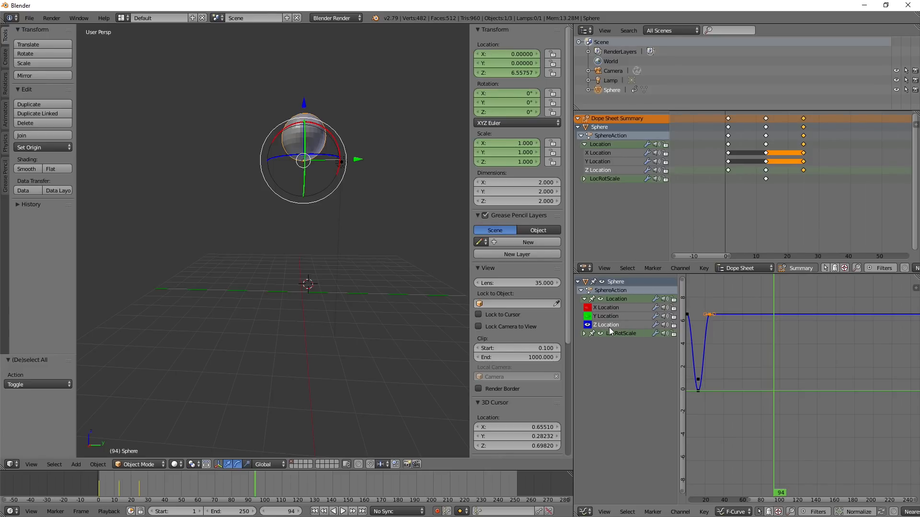
Select all keyframes of the Z Location curve and frame them in the Graph Editor
{"action": "left_click", "coordinate": [728, 354]}
{"action": "key", "text": "Home"}
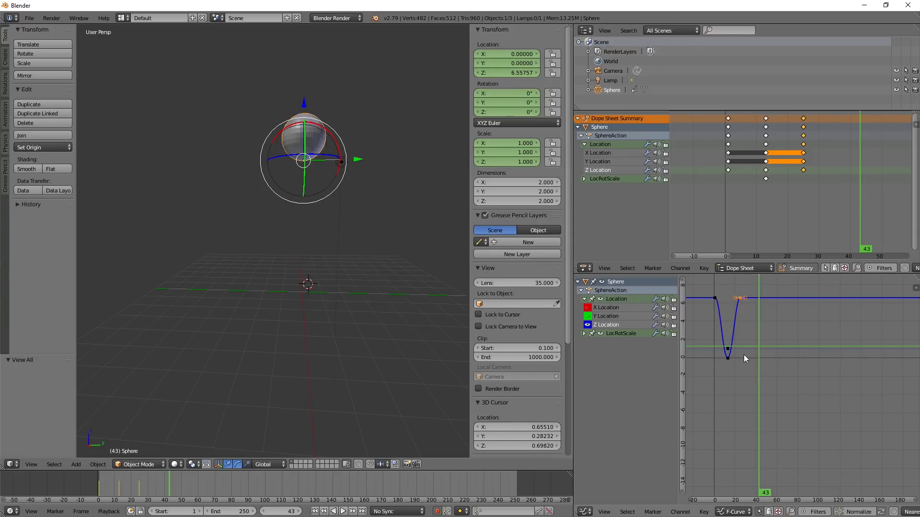
{"action": "key", "text": "Home"}
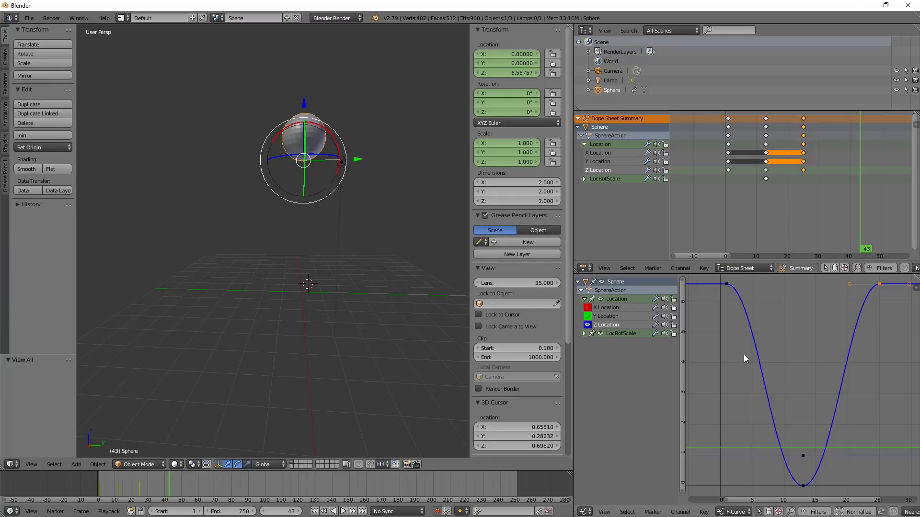
{"action": "key", "text": "Home"}
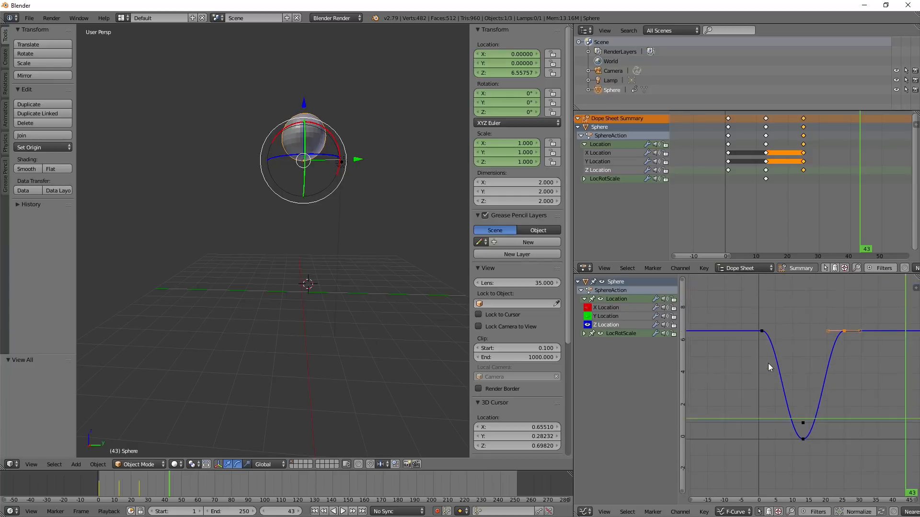
{"action": "key", "text": "a"}
{"action": "key", "text": "a"}
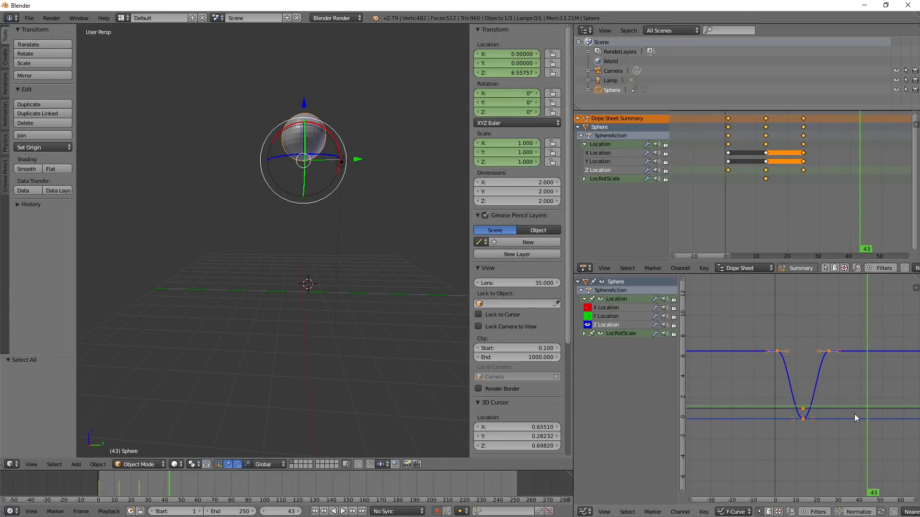
{"action": "key", "text": "KP_Decimal"}
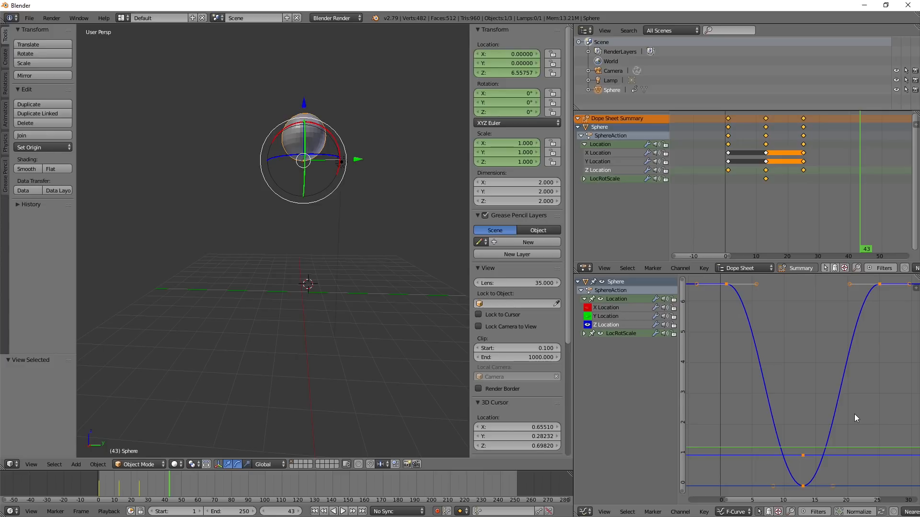
Scrub between frames 1 and 25 in the Graph Editor to compare the Z Location curve with the sphere's motion
{"action": "middle_click_drag", "start_coordinate": [290, 236], "coordinate": [307, 150]}
{"action": "scroll", "coordinate": [307, 147], "scroll_direction": "up", "scroll_amount": 8}
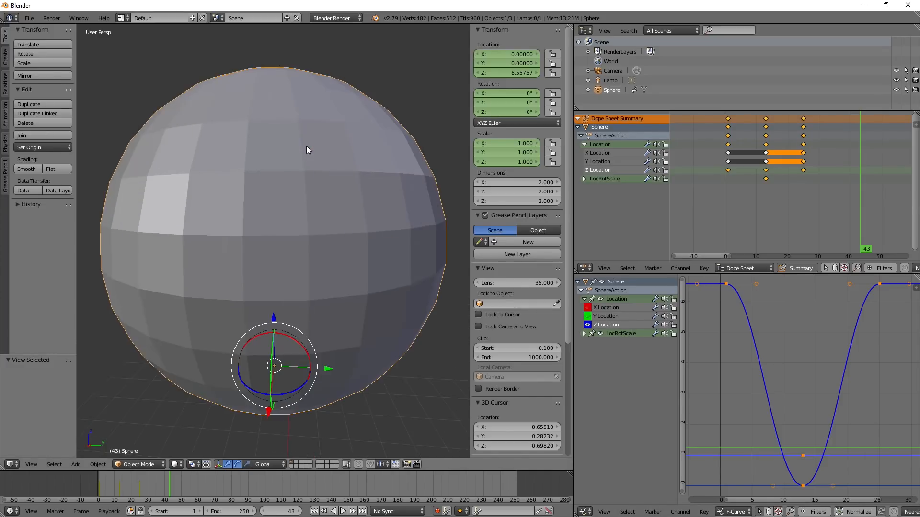
{"action": "scroll", "coordinate": [306, 146], "scroll_direction": "down", "scroll_amount": 8}
{"action": "middle_click_drag", "start_coordinate": [304, 289], "coordinate": [302, 311]}
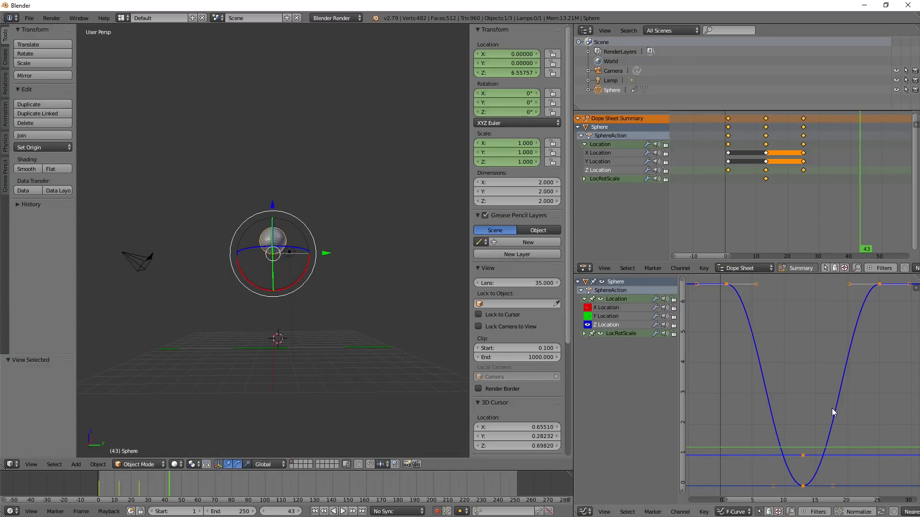
{"action": "left_click_drag", "start_coordinate": [728, 311], "coordinate": [726, 317]}
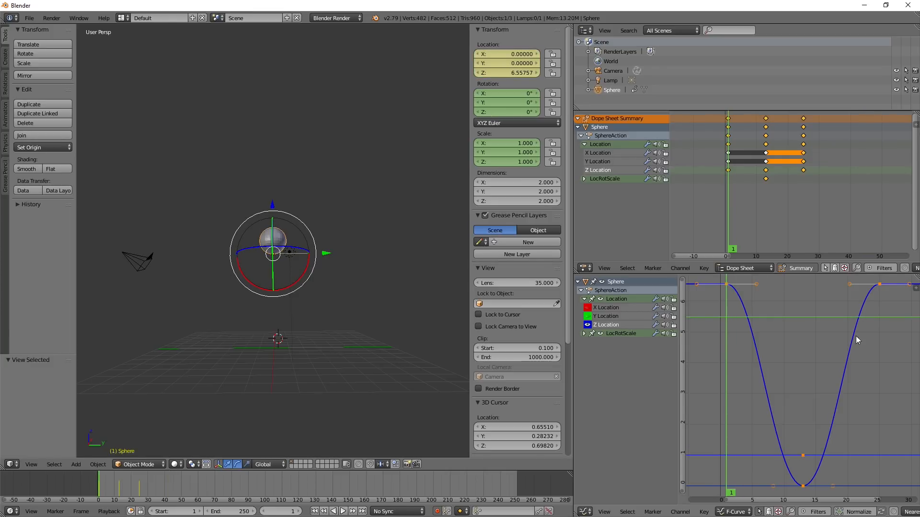
{"action": "mouse_move", "coordinate": [725, 298]}
{"action": "left_mouse_down"}
{"action": "mouse_move", "coordinate": [795, 308]}
{"action": "mouse_move", "coordinate": [726, 296]}
{"action": "left_mouse_up"}
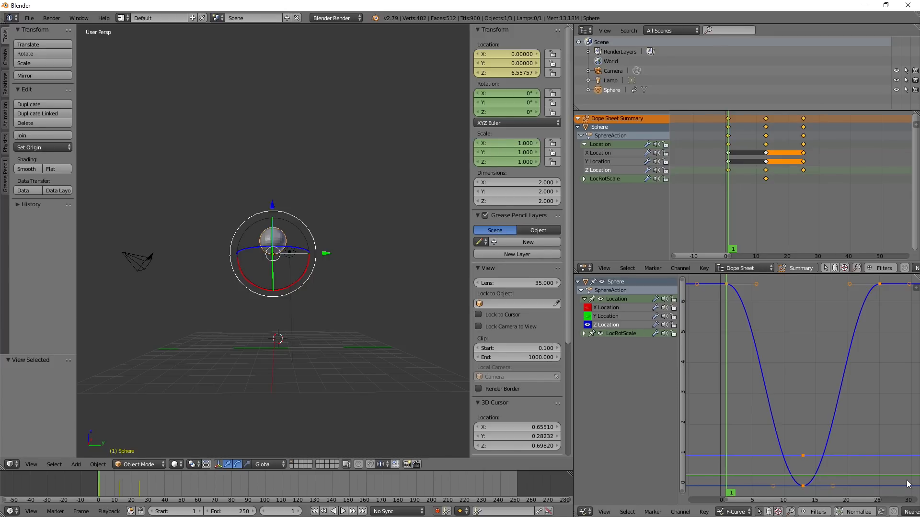
{"action": "key", "text": "alt+a"}
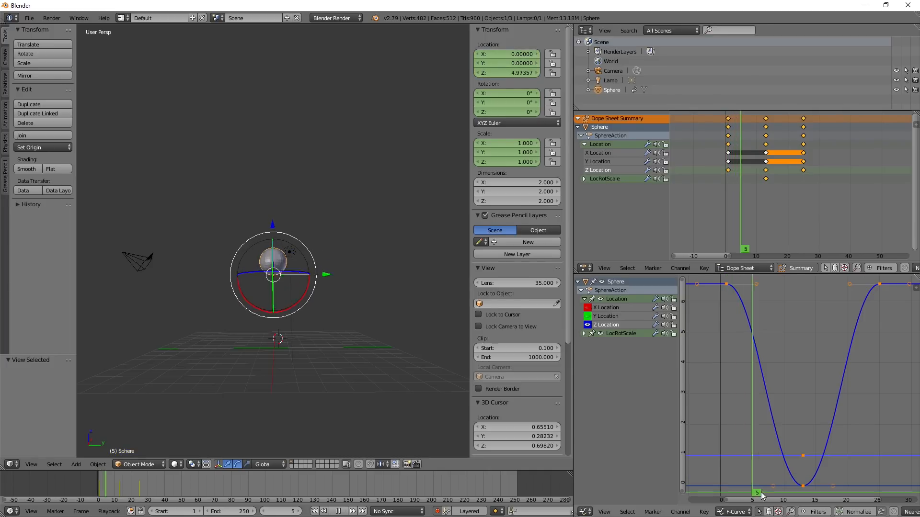
{"action": "key", "text": "alt+a"}
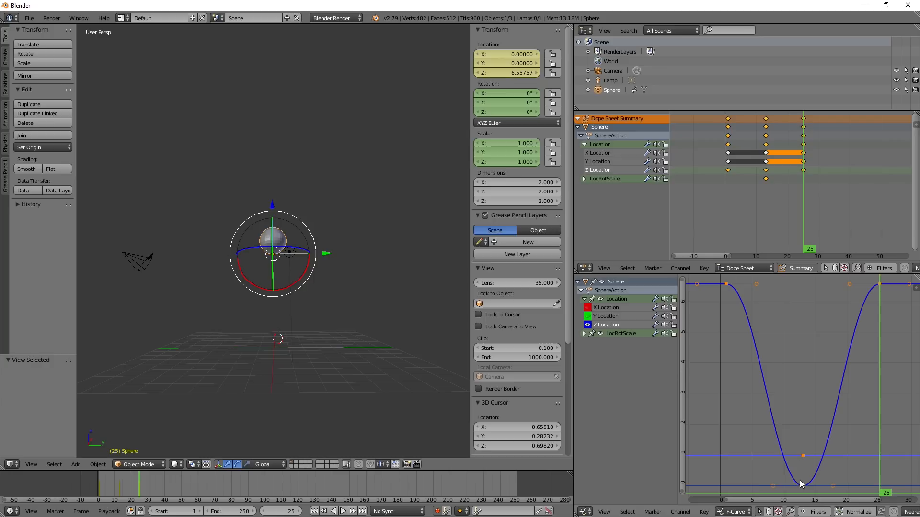
{"action": "left_click_drag", "start_coordinate": [733, 486], "coordinate": [722, 489]}
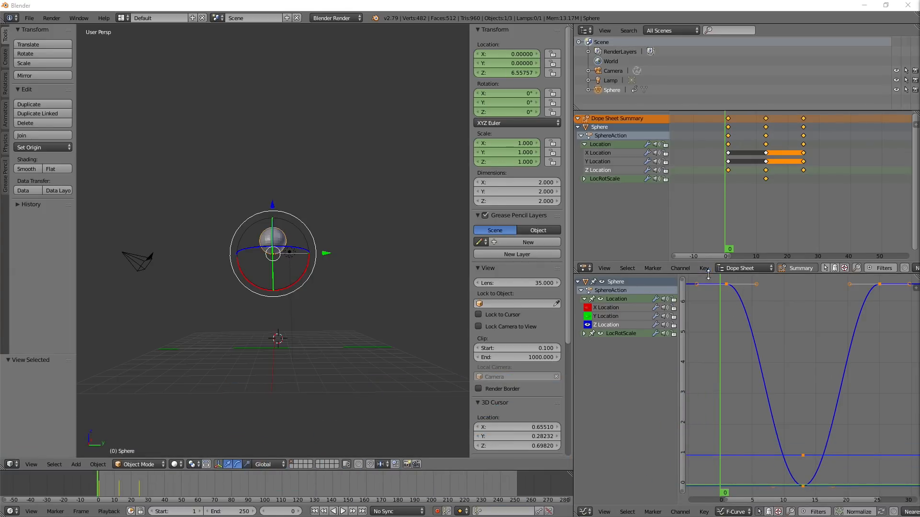
Enlarge the Graph Editor slightly more and scrub the start of the sphere's fall from frame 1
{"action": "mouse_move", "coordinate": [711, 262]}
{"action": "left_mouse_down"}
{"action": "mouse_move", "coordinate": [708, 251]}
{"action": "mouse_move", "coordinate": [745, 268]}
{"action": "mouse_move", "coordinate": [726, 269]}
{"action": "left_mouse_up"}
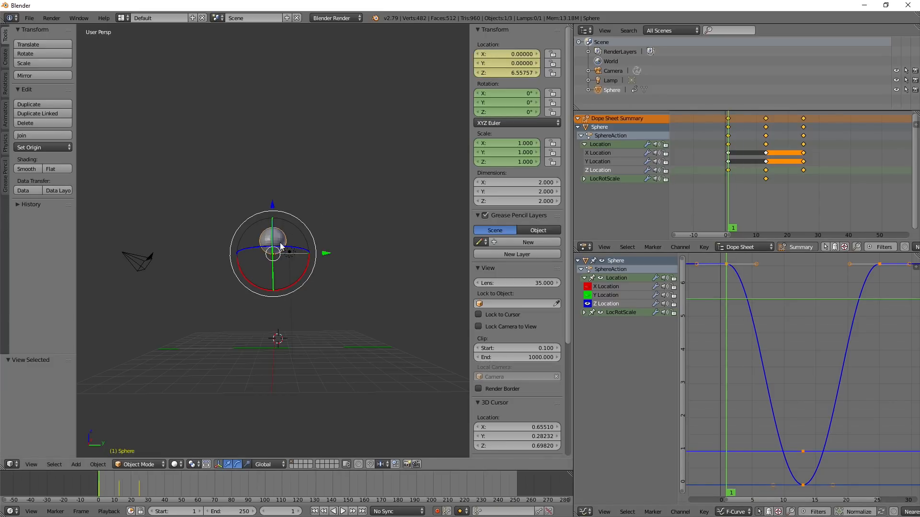
{"action": "left_click", "coordinate": [727, 270]}
{"action": "left_click_drag", "start_coordinate": [727, 273], "coordinate": [752, 288]}
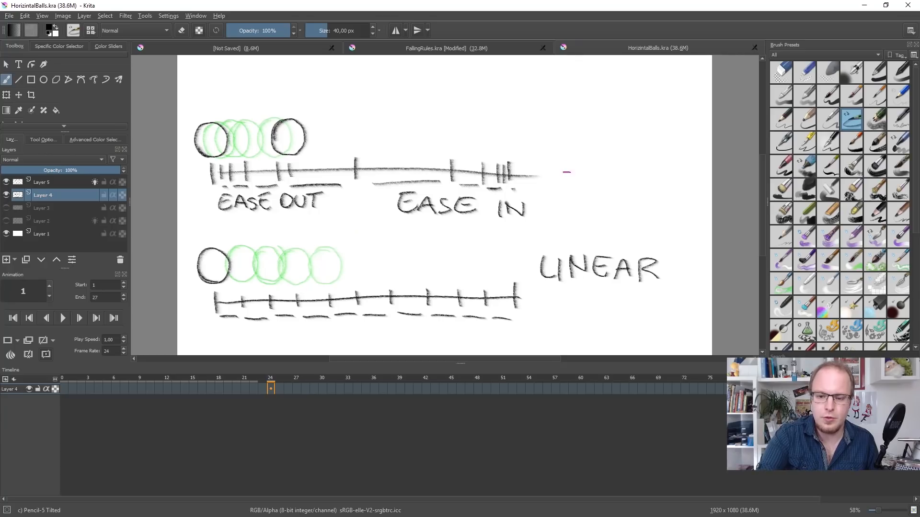
Switch to Krita and sketch two pairs of graph axes beside the spacing charts, with arrowheads on the horizontal axes
{"action": "mouse_move", "coordinate": [559, 162]}
{"action": "left_mouse_down"}
{"action": "mouse_move", "coordinate": [560, 247]}
{"action": "mouse_move", "coordinate": [661, 243]}
{"action": "left_mouse_up"}
{"action": "mouse_move", "coordinate": [556, 69]}
{"action": "left_mouse_down"}
{"action": "mouse_move", "coordinate": [555, 149]}
{"action": "mouse_move", "coordinate": [661, 139]}
{"action": "mouse_move", "coordinate": [658, 147]}
{"action": "left_mouse_up"}
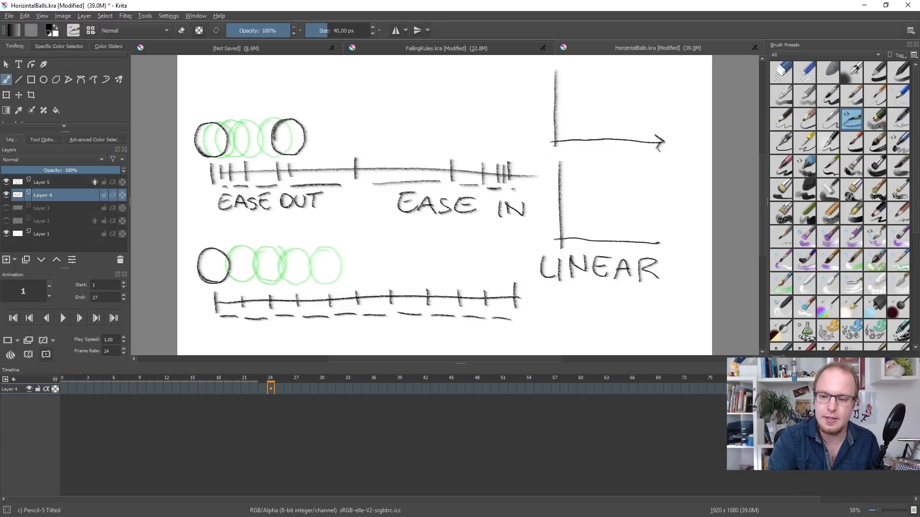
{"action": "mouse_move", "coordinate": [654, 235]}
{"action": "left_mouse_down"}
{"action": "mouse_move", "coordinate": [667, 242]}
{"action": "mouse_move", "coordinate": [659, 249]}
{"action": "left_mouse_up"}
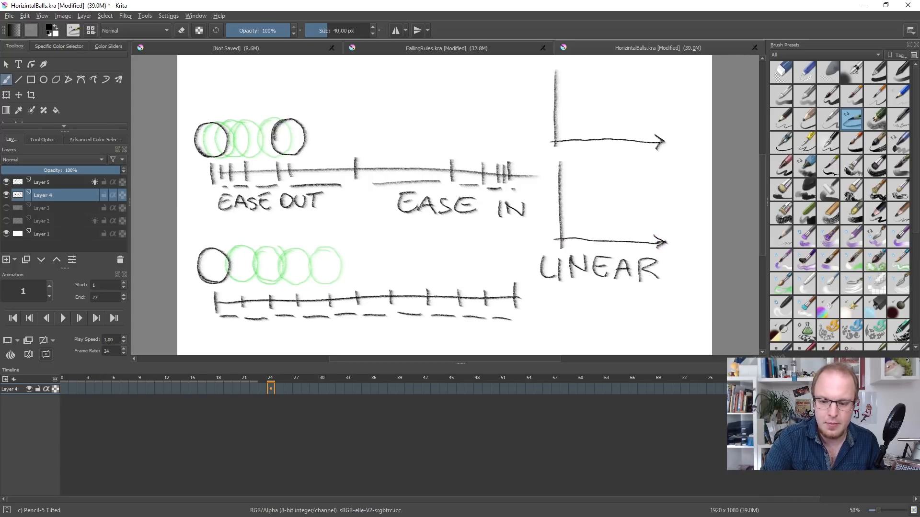
Draw evenly spaced tick marks along both horizontal axes and add arrowheads to the two vertical axes
{"action": "left_click_drag", "start_coordinate": [576, 235], "coordinate": [616, 245]}
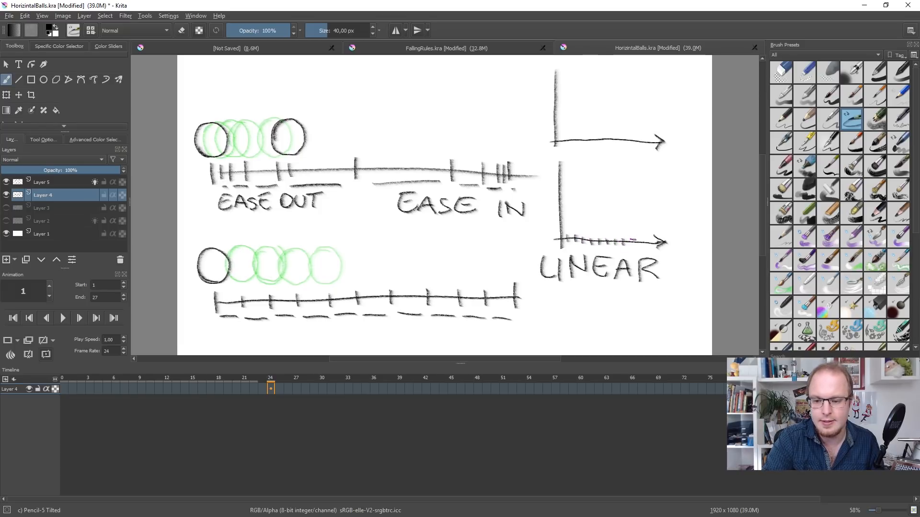
{"action": "left_click_drag", "start_coordinate": [564, 136], "coordinate": [564, 142]}
{"action": "left_click_drag", "start_coordinate": [569, 136], "coordinate": [606, 143]}
{"action": "left_click_drag", "start_coordinate": [615, 137], "coordinate": [615, 143]}
{"action": "left_click_drag", "start_coordinate": [624, 137], "coordinate": [634, 145]}
{"action": "left_click_drag", "start_coordinate": [642, 139], "coordinate": [642, 145]}
{"action": "left_click_drag", "start_coordinate": [649, 138], "coordinate": [650, 148]}
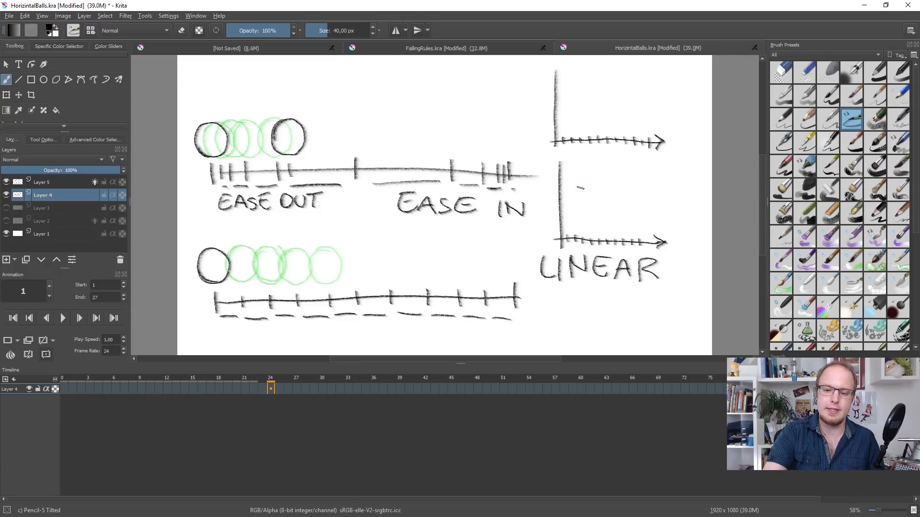
{"action": "left_click_drag", "start_coordinate": [550, 166], "coordinate": [568, 168]}
{"action": "mouse_move", "coordinate": [546, 82]}
{"action": "left_mouse_down"}
{"action": "mouse_move", "coordinate": [556, 68]}
{"action": "mouse_move", "coordinate": [565, 76]}
{"action": "left_mouse_up"}
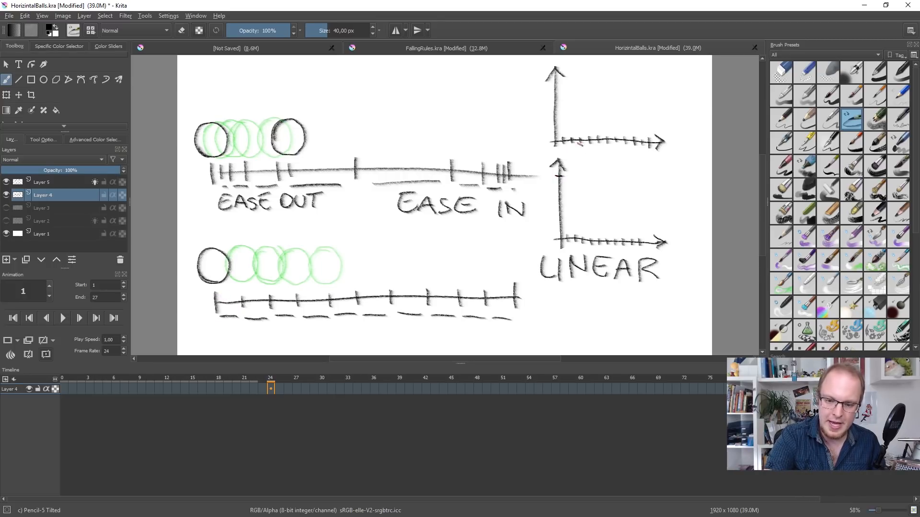
Plot the linear motion as a descending row of dots on the lower graph, marking the equal intervals on the linear spacing chart
{"action": "left_click_drag", "start_coordinate": [556, 176], "coordinate": [562, 177]}
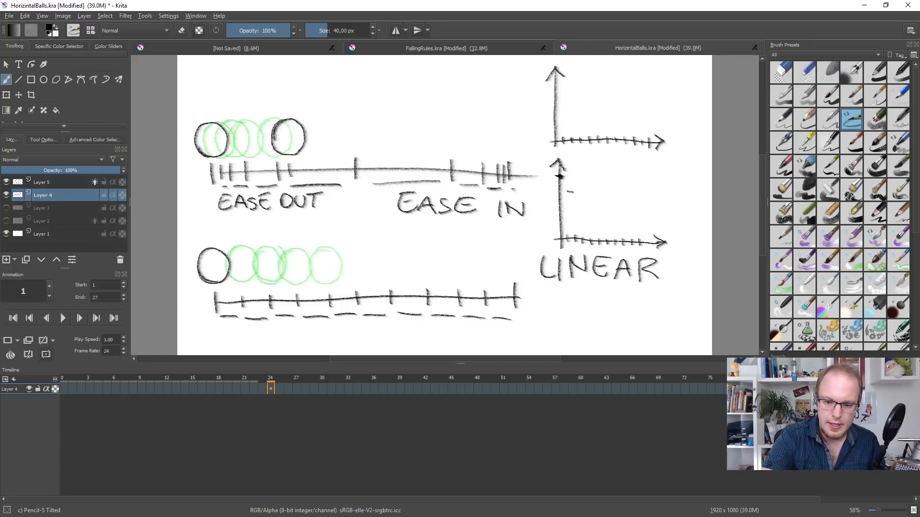
{"action": "mouse_move", "coordinate": [216, 320]}
{"action": "left_mouse_down"}
{"action": "mouse_move", "coordinate": [221, 328]}
{"action": "mouse_move", "coordinate": [301, 330]}
{"action": "left_mouse_up"}
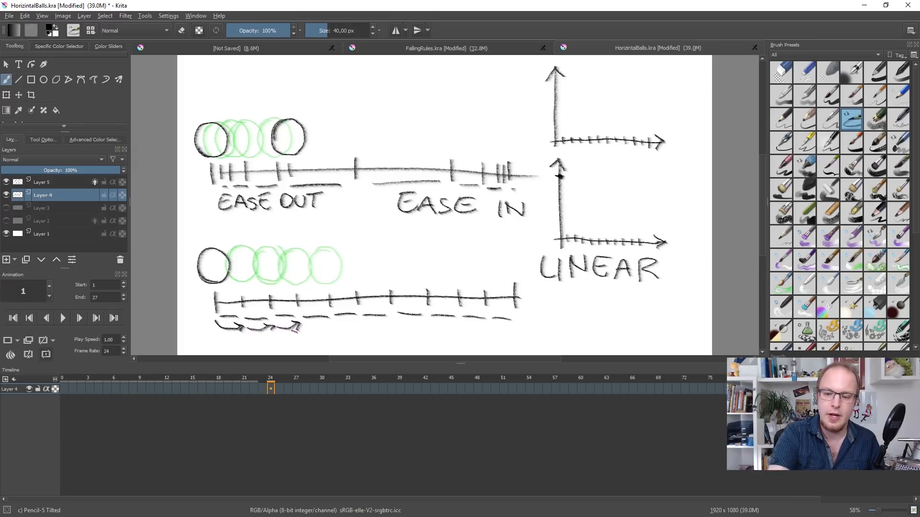
{"action": "left_click_drag", "start_coordinate": [558, 176], "coordinate": [562, 177]}
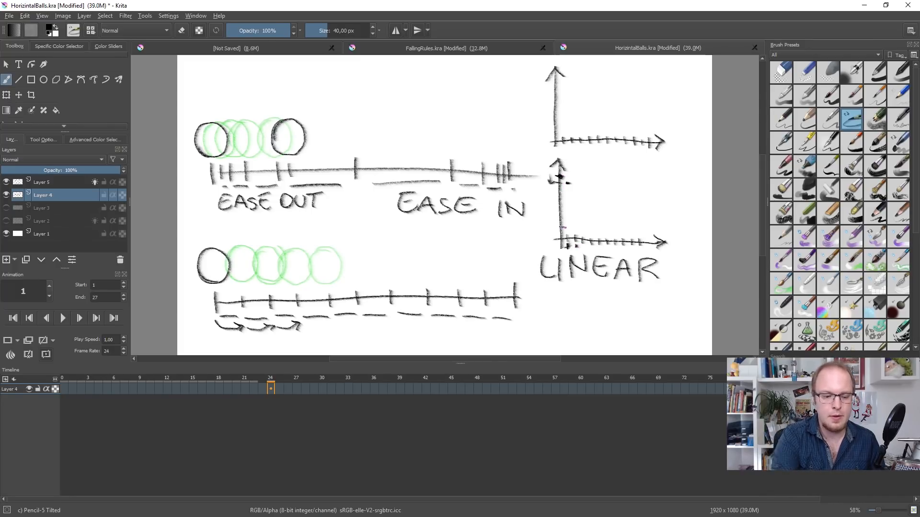
{"action": "left_click_drag", "start_coordinate": [245, 332], "coordinate": [278, 329]}
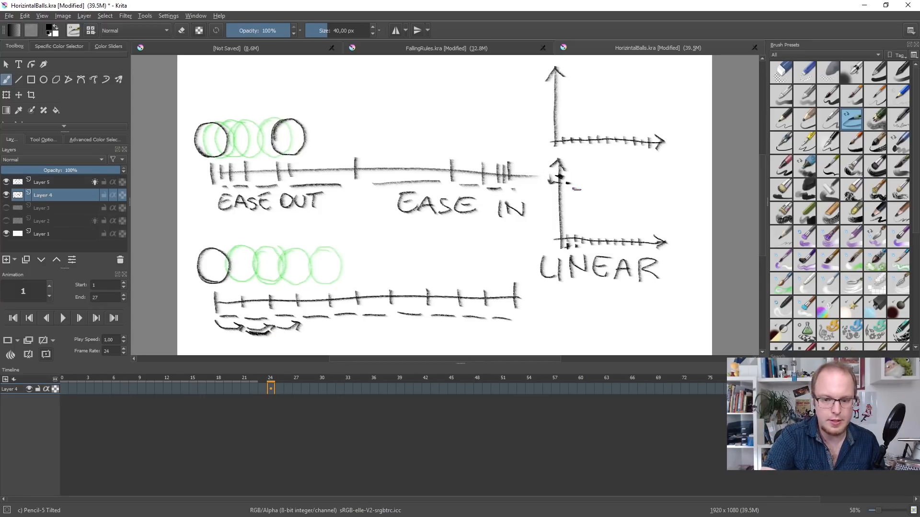
{"action": "left_click_drag", "start_coordinate": [276, 331], "coordinate": [303, 331]}
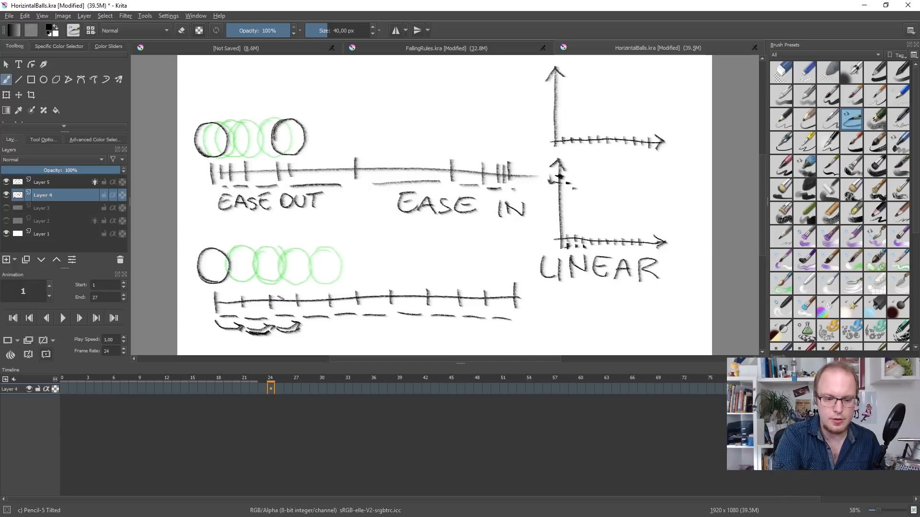
{"action": "left_click_drag", "start_coordinate": [275, 290], "coordinate": [293, 289]}
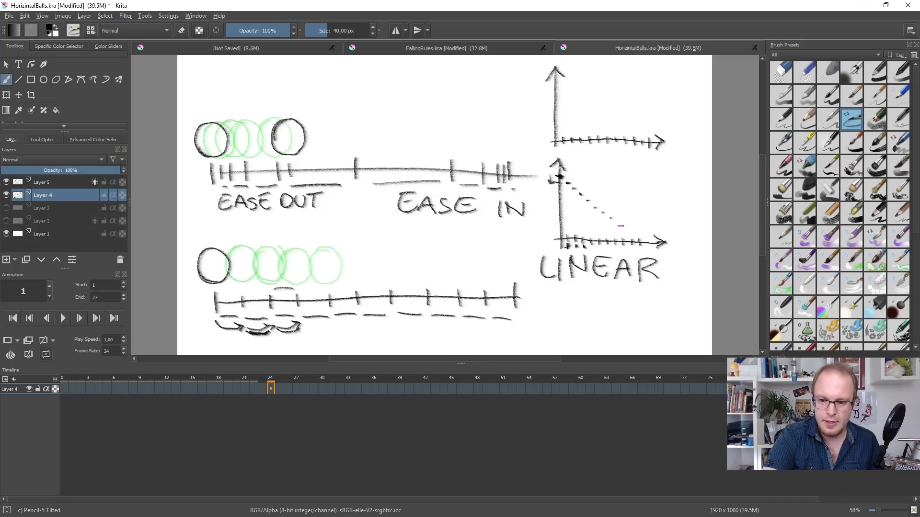
{"action": "left_click", "coordinate": [629, 230]}
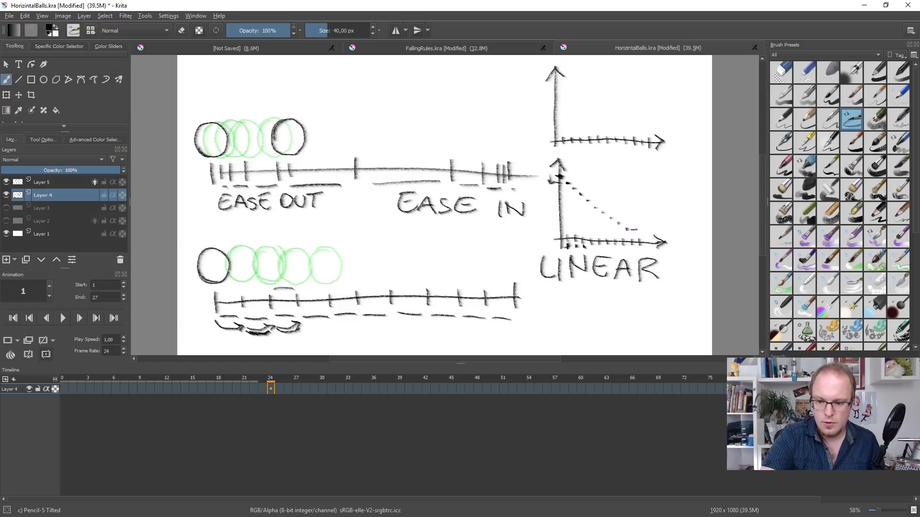
Draw a straight line through the dots of the linear graph and a small mark above it
{"action": "left_click_drag", "start_coordinate": [564, 181], "coordinate": [647, 238]}
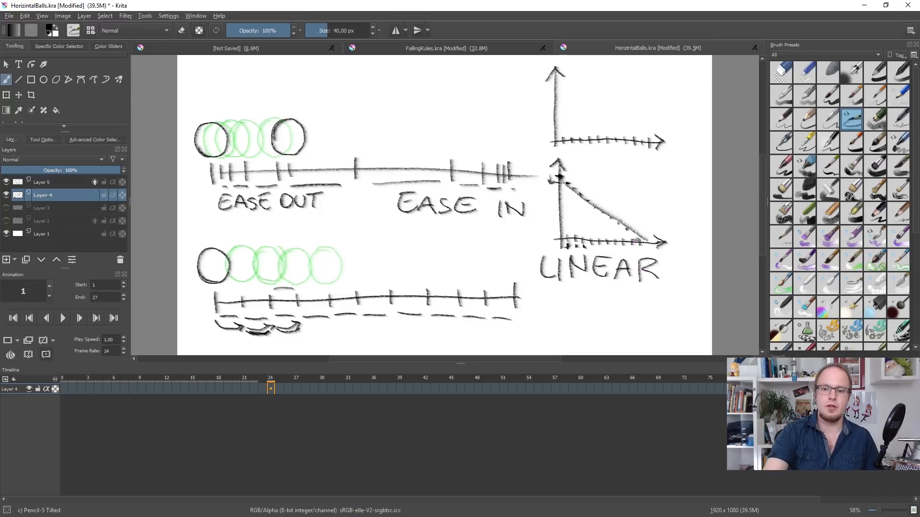
{"action": "left_click_drag", "start_coordinate": [591, 166], "coordinate": [604, 177]}
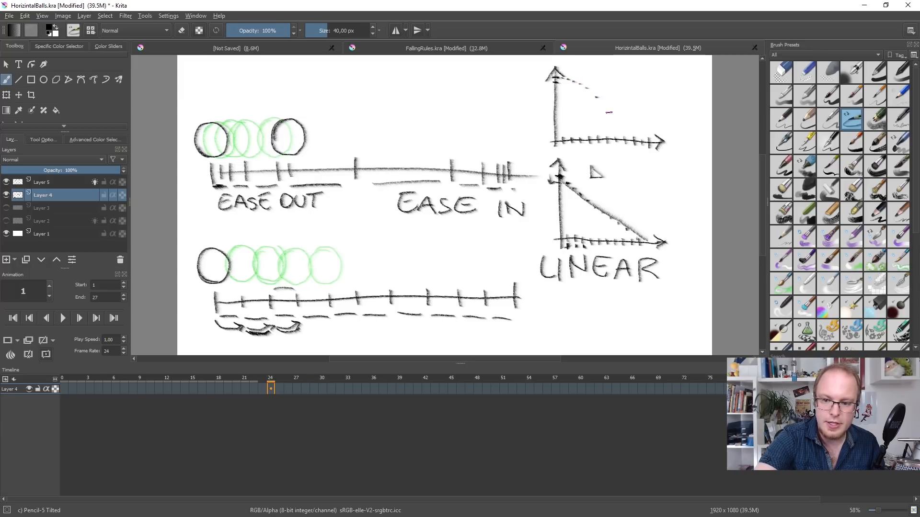
Mark the wide ease-out interval with a double-headed arrow and extend its two ends down to the linear chart with vertical lines
{"action": "mouse_move", "coordinate": [302, 173]}
{"action": "left_mouse_down"}
{"action": "mouse_move", "coordinate": [291, 180]}
{"action": "mouse_move", "coordinate": [303, 189]}
{"action": "mouse_move", "coordinate": [355, 180]}
{"action": "left_mouse_up"}
{"action": "left_click_drag", "start_coordinate": [356, 180], "coordinate": [349, 185]}
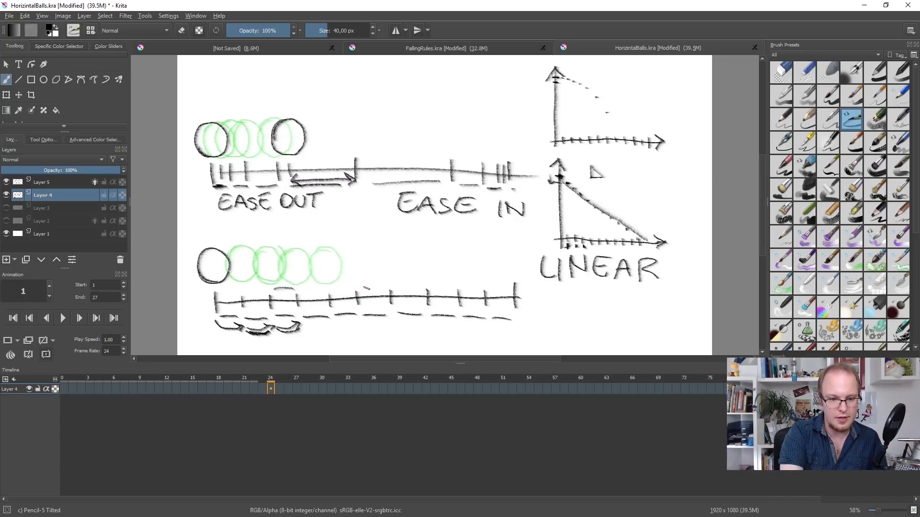
{"action": "left_click_drag", "start_coordinate": [293, 204], "coordinate": [301, 286]}
{"action": "left_click_drag", "start_coordinate": [356, 185], "coordinate": [367, 286]}
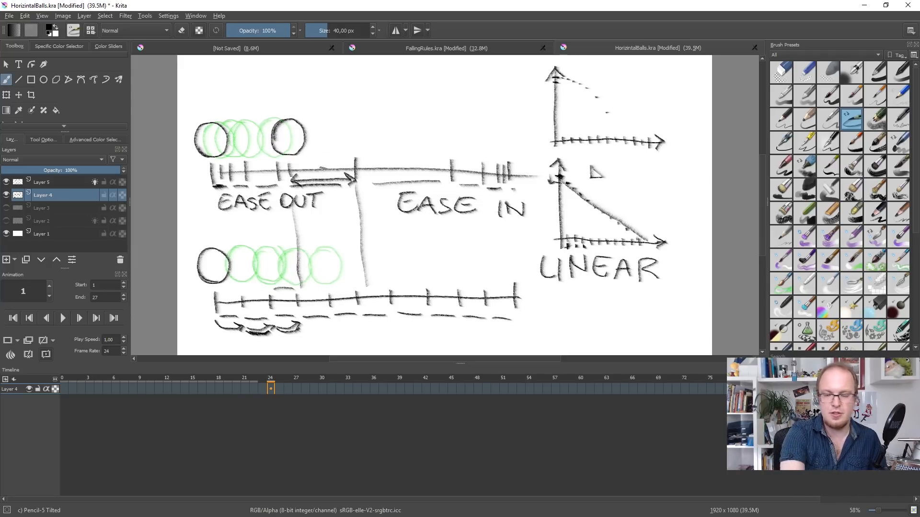
Draw an arrow at the ease-in ticks and complete the upper graph with the remaining dots and an S-shaped curve through them
{"action": "left_click_drag", "start_coordinate": [600, 98], "coordinate": [610, 111]}
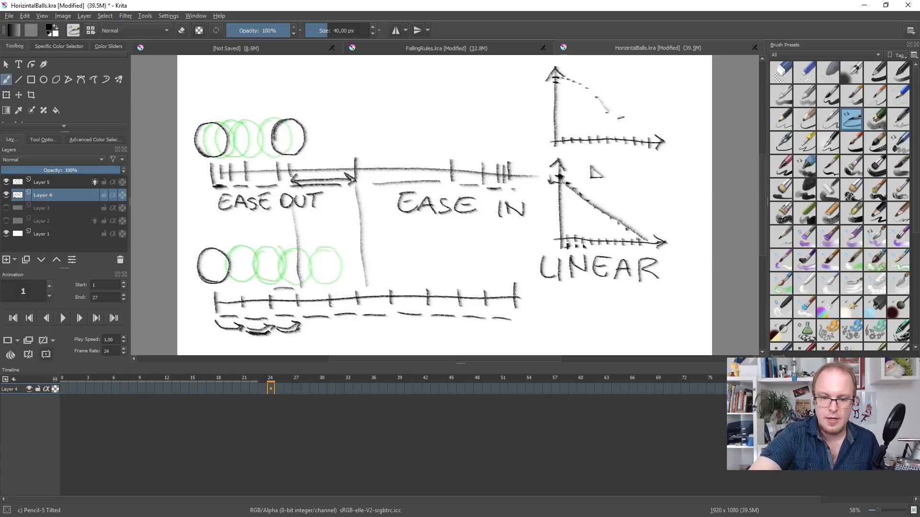
{"action": "left_click_drag", "start_coordinate": [512, 110], "coordinate": [502, 146]}
{"action": "mouse_move", "coordinate": [493, 132]}
{"action": "left_mouse_down"}
{"action": "mouse_move", "coordinate": [501, 144]}
{"action": "mouse_move", "coordinate": [522, 136]}
{"action": "left_mouse_up"}
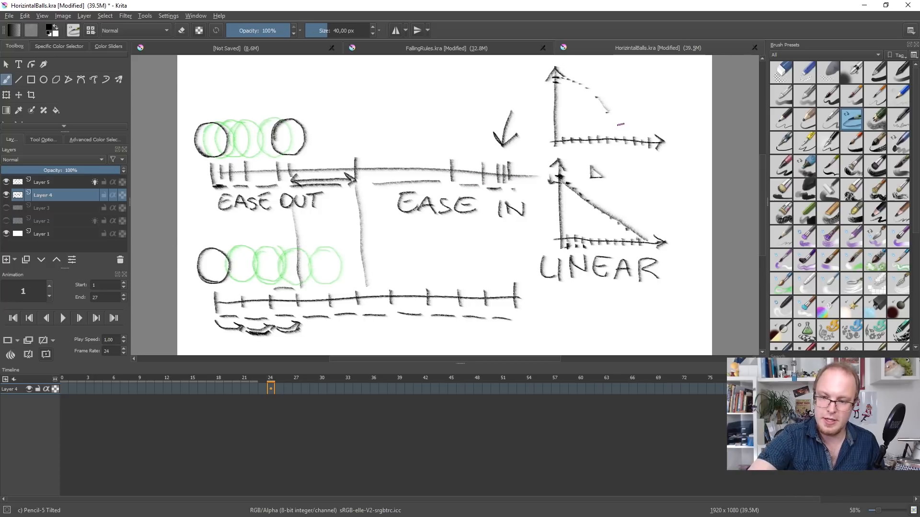
{"action": "left_click_drag", "start_coordinate": [617, 126], "coordinate": [633, 135]}
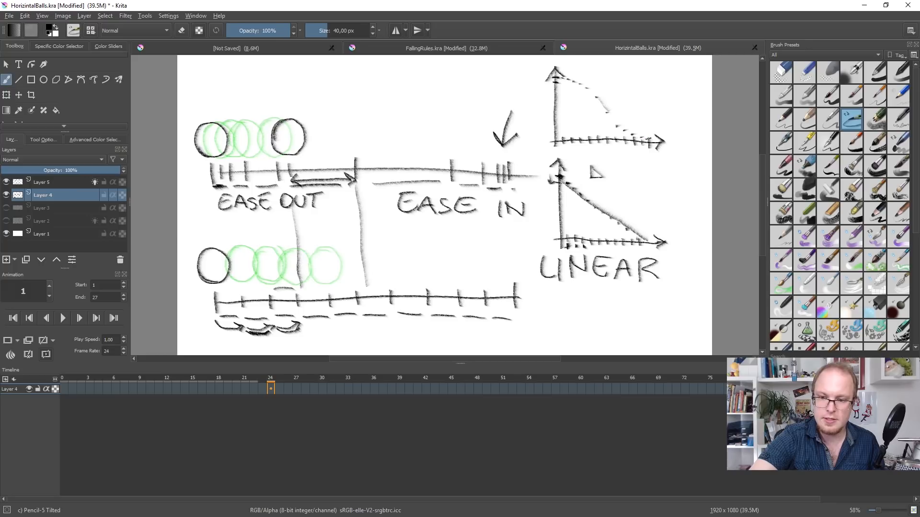
{"action": "left_click_drag", "start_coordinate": [560, 76], "coordinate": [645, 139]}
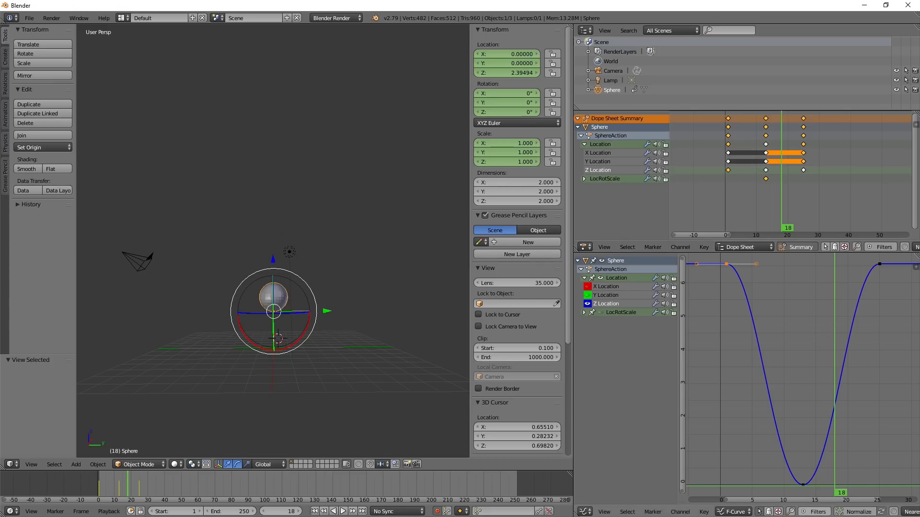
Switch to Blender, select the lowest keyframe of the sphere's Z Location curve and go to frame 1
{"action": "right_click", "coordinate": [802, 484]}
{"action": "left_click", "coordinate": [726, 276]}
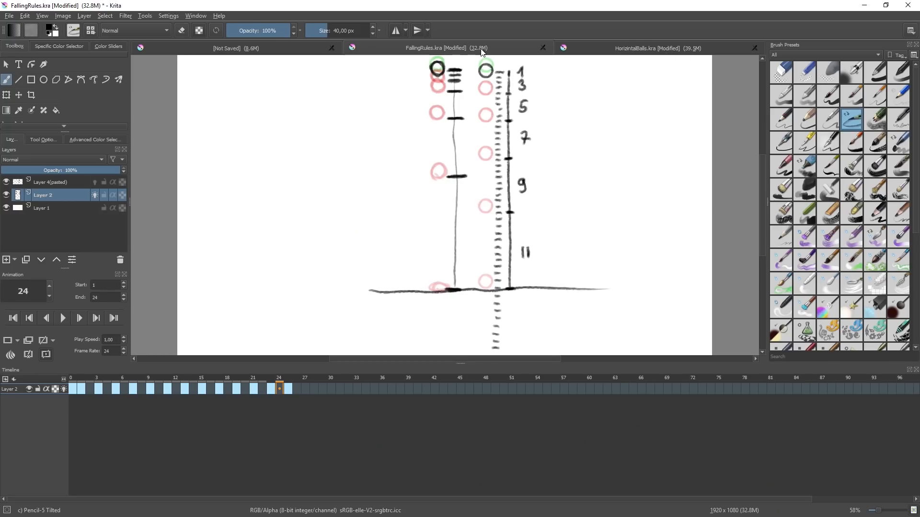
Compare the HorizintalBalls easing graph with the FallingRules spacing chart in Krita, and return to Blender to play the sphere's fall
{"action": "left_click", "coordinate": [677, 50]}
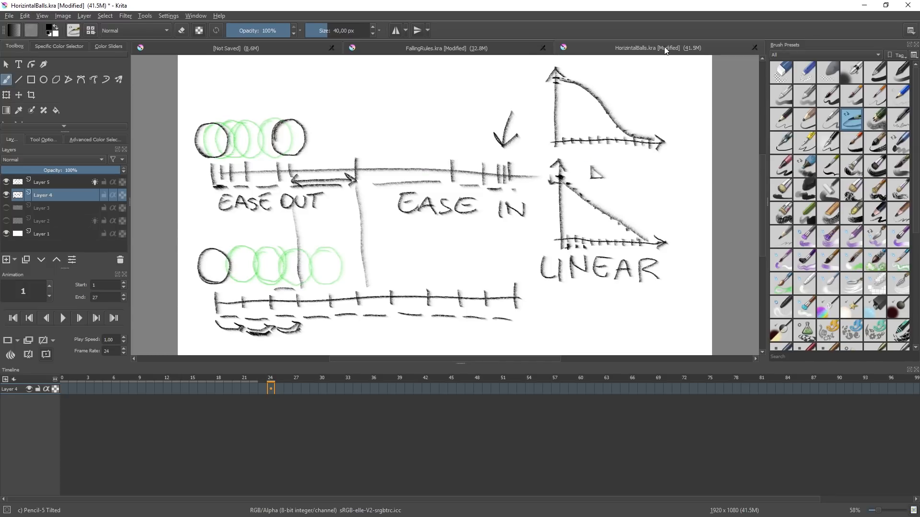
{"action": "left_click", "coordinate": [491, 50]}
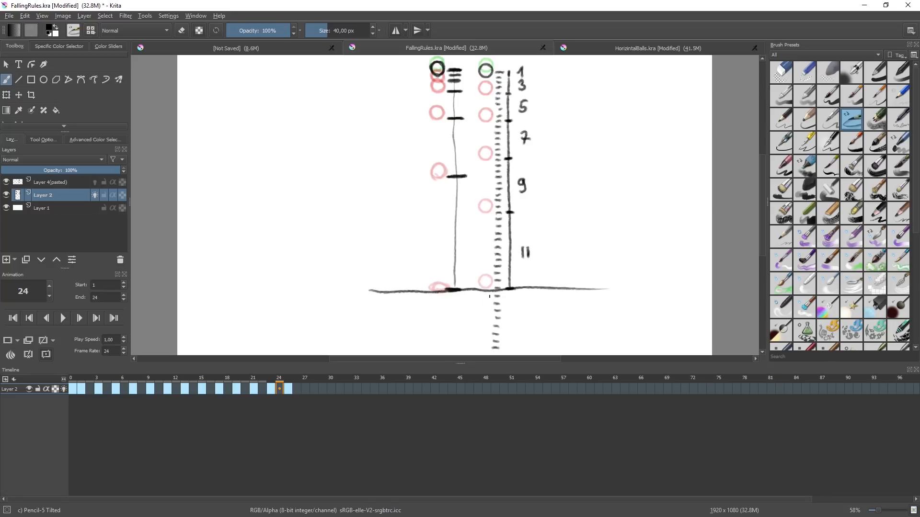
{"action": "key", "text": "alt+Tab"}
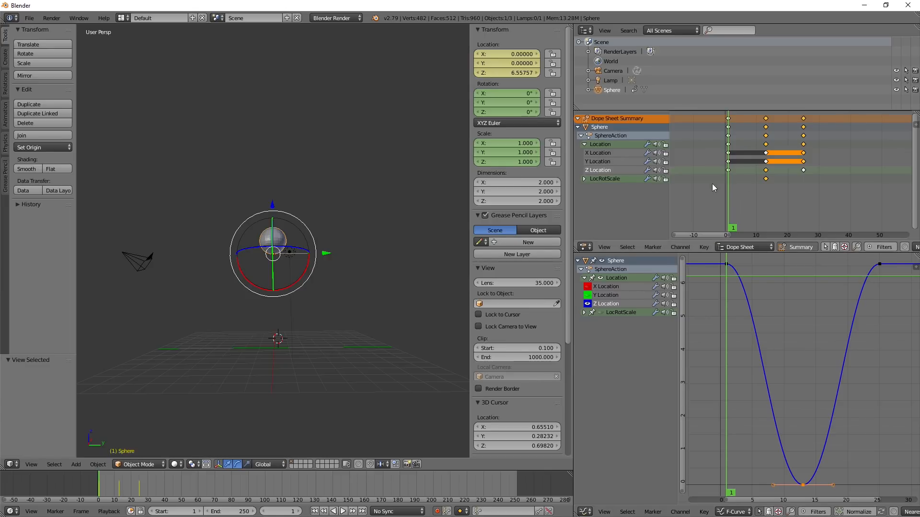
{"action": "key", "text": "alt+a"}
{"action": "key", "text": "alt+a"}
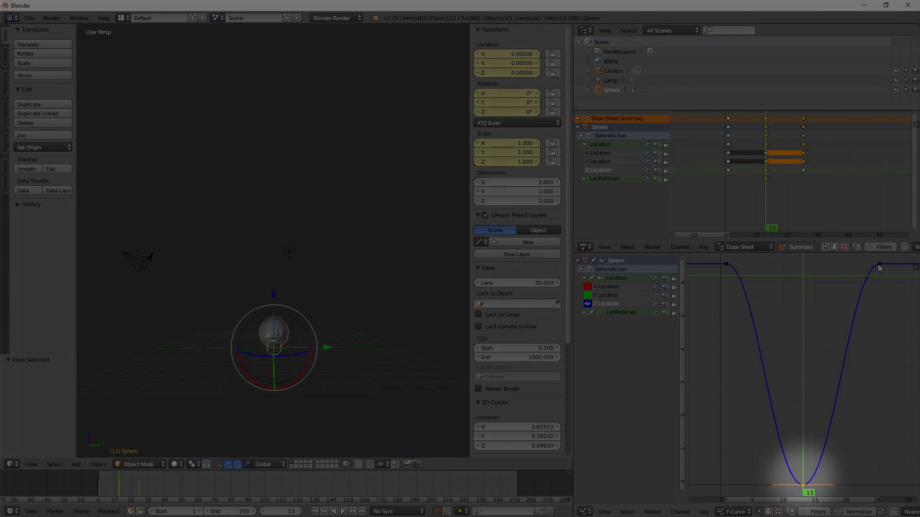
Select the last keyframe of the Z Location curve, and the frame 13 keyframe with its two handles, to examine them
{"action": "left_click", "coordinate": [880, 264]}
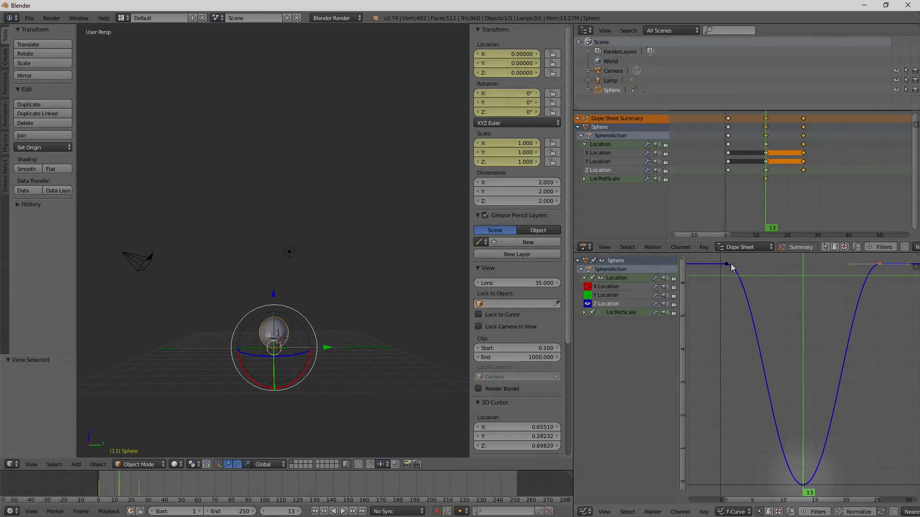
{"action": "right_click", "coordinate": [809, 485]}
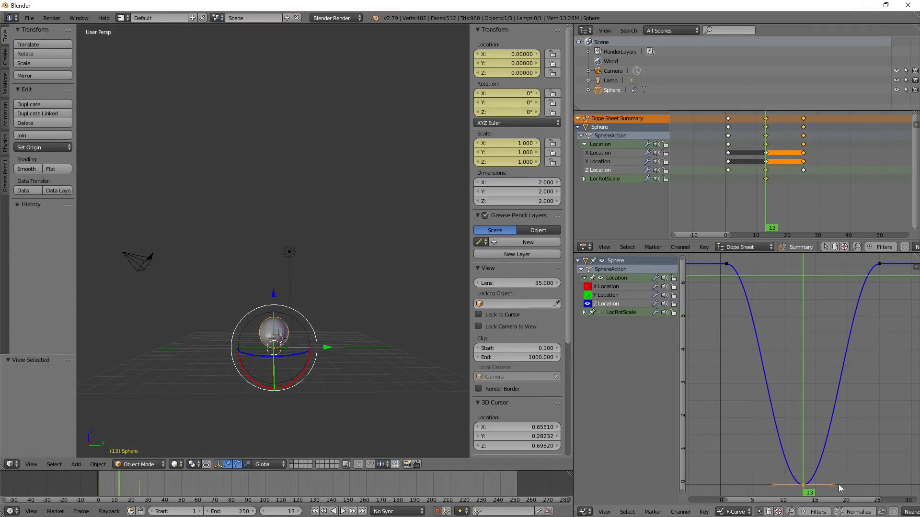
{"action": "right_click", "coordinate": [774, 485]}
{"action": "right_click", "coordinate": [833, 485], "text": "shift"}
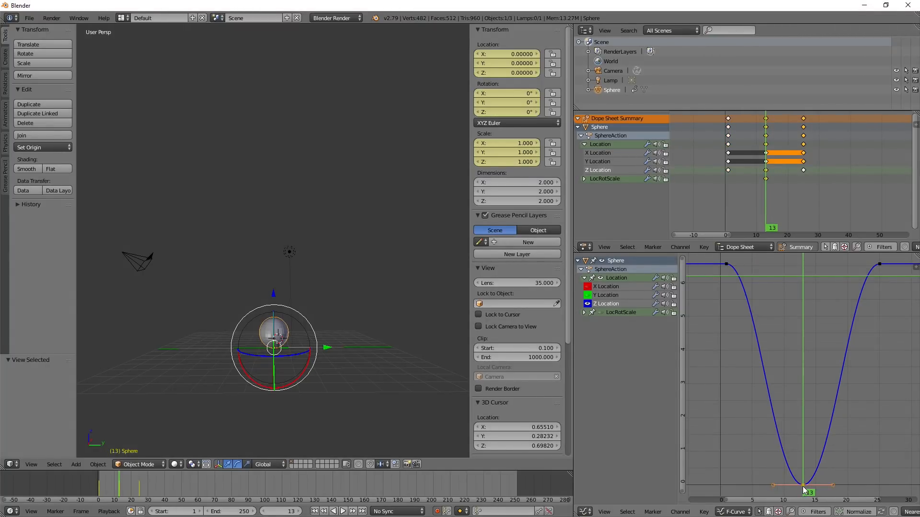
Try to sharpen the landing by moving the frame 13 keyframe's left handle by about 3.69 frames and 1.52 in value
{"action": "right_click", "coordinate": [834, 487]}
{"action": "right_click", "coordinate": [770, 486]}
{"action": "key", "text": "g"}
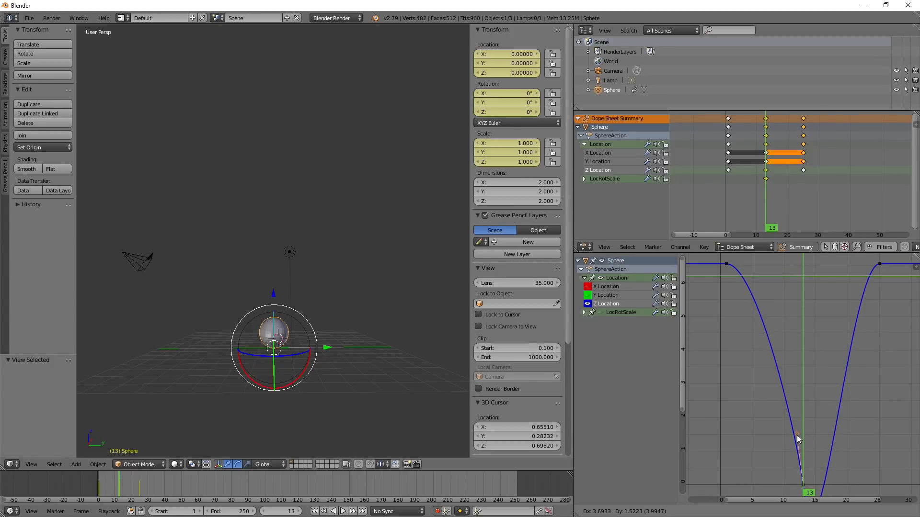
{"action": "left_click", "coordinate": [797, 435]}
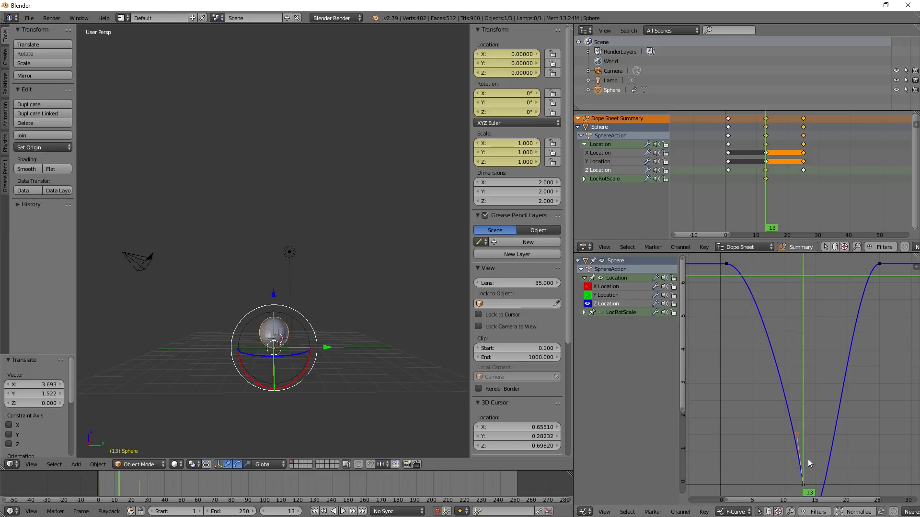
Play the animation and examine how the sphere and its Z Location curve behave just after frame 13
{"action": "scroll", "coordinate": [794, 424], "scroll_direction": "down", "scroll_amount": 2}
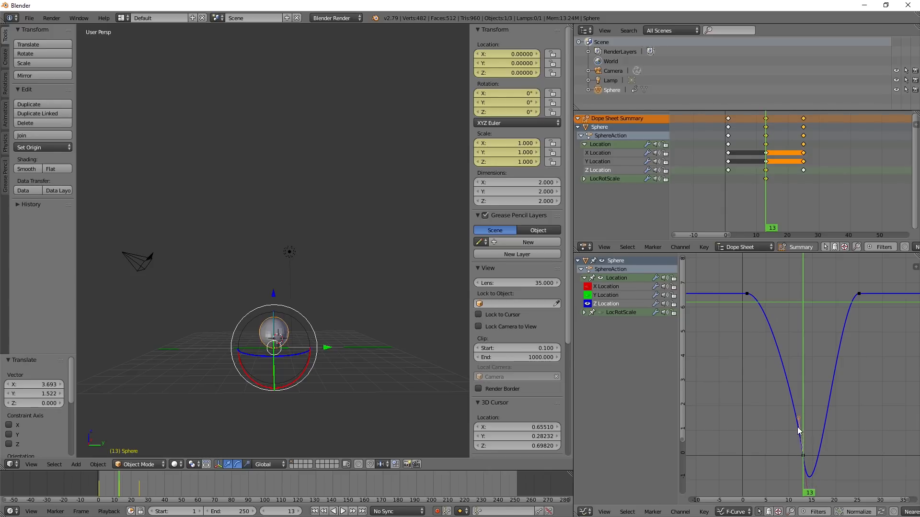
{"action": "key", "text": "alt+a"}
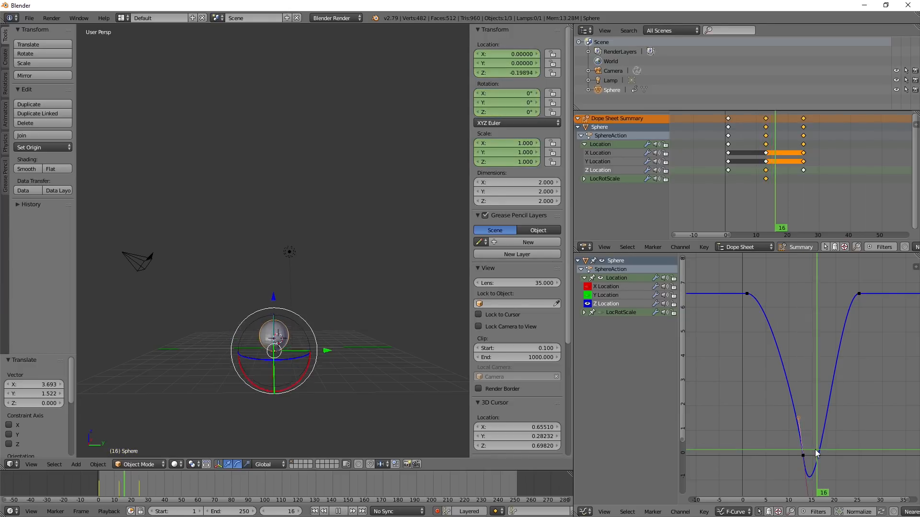
{"action": "key", "text": "Escape"}
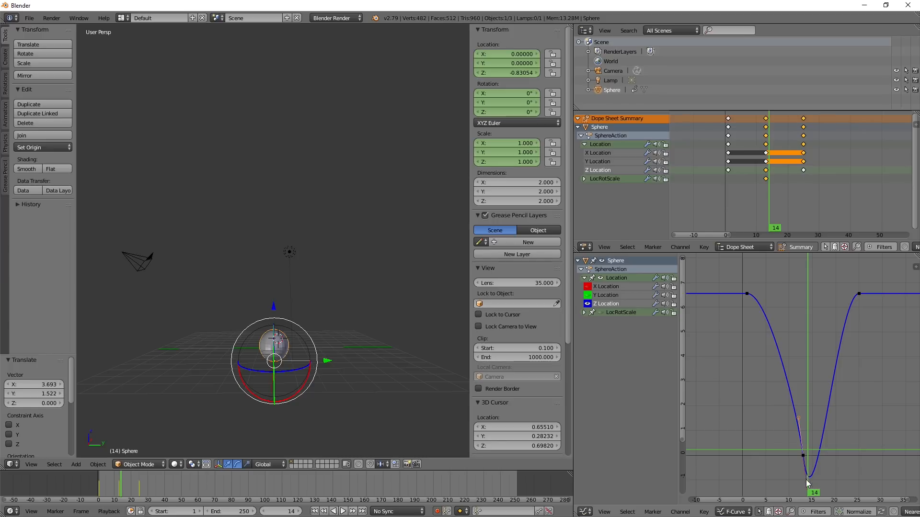
{"action": "scroll", "coordinate": [808, 493], "scroll_direction": "down", "scroll_amount": 4}
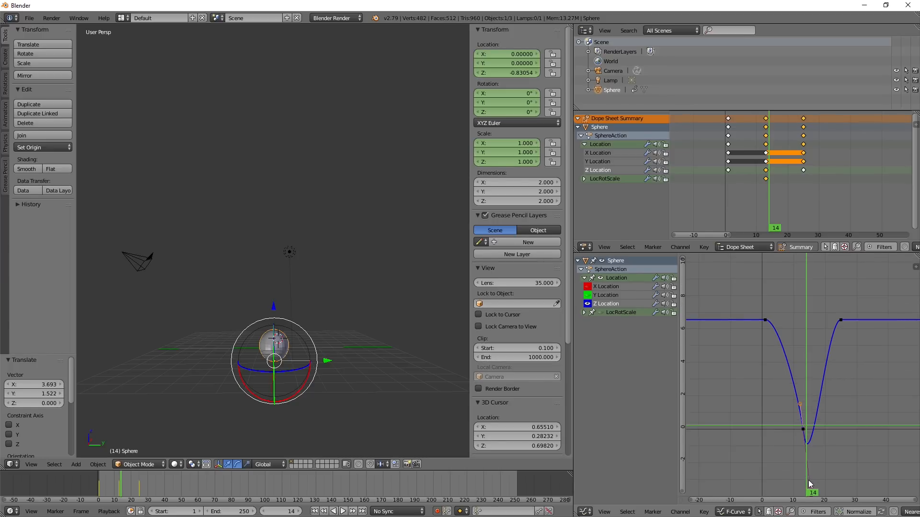
{"action": "scroll", "coordinate": [809, 472], "scroll_direction": "up", "scroll_amount": 3}
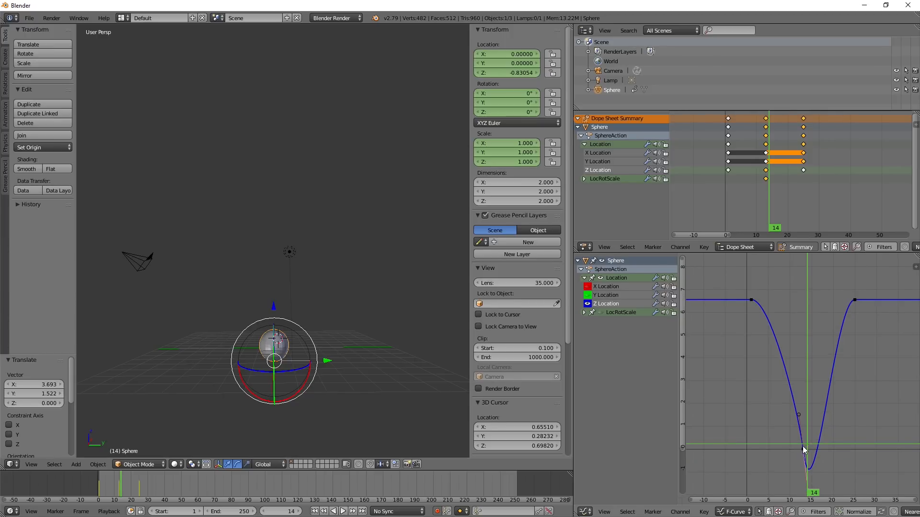
Try to reshape the curve's low point by moving the frame 13 keyframe's handles one after the other
{"action": "key", "text": "g"}
{"action": "left_click", "coordinate": [831, 386]}
{"action": "right_click", "coordinate": [795, 449]}
{"action": "key", "text": "g"}
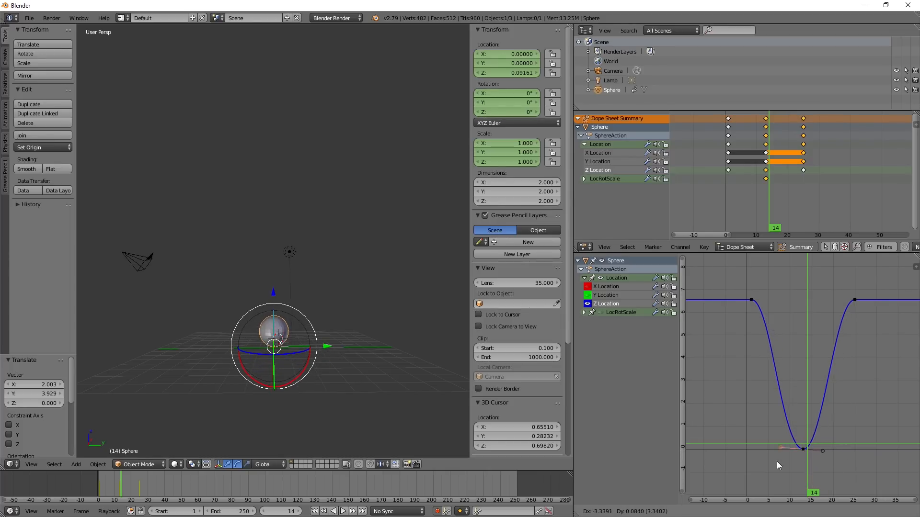
{"action": "left_click", "coordinate": [780, 464]}
Undo the handle moves made on the frame 13 keyframe
{"action": "key", "text": "ctrl+z"}
{"action": "key", "text": "ctrl+z"}
{"action": "key", "text": "ctrl+z"}
{"action": "key", "text": "ctrl+z"}
{"action": "key", "text": "ctrl+z"}
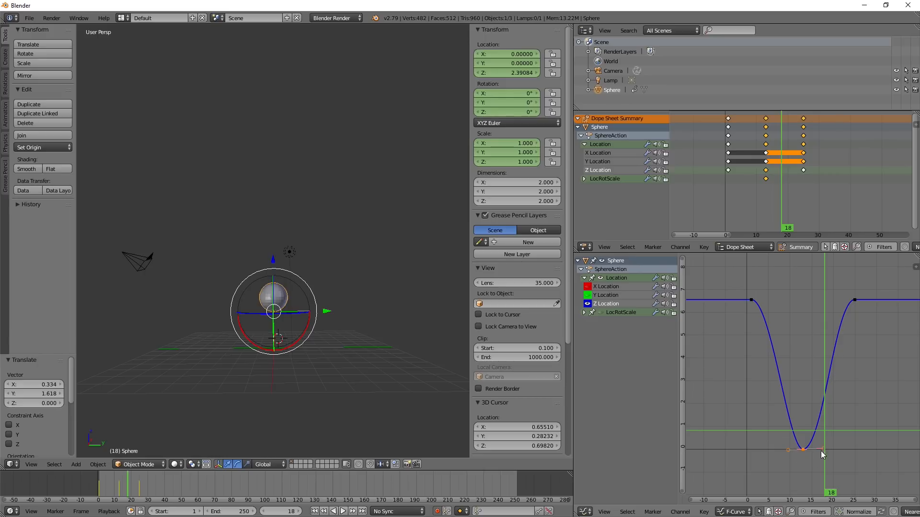
Set the handle type of the frame 13 keyframe to Free
{"action": "left_click", "coordinate": [704, 512]}
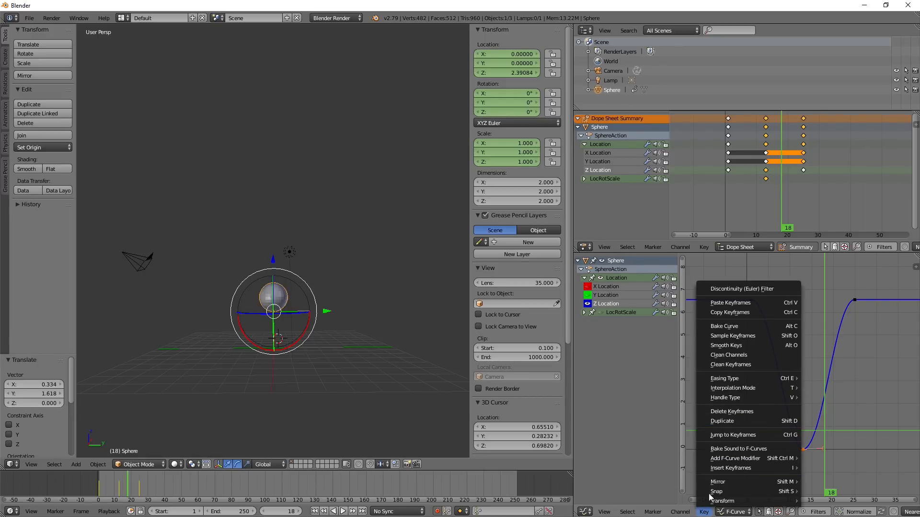
{"action": "left_click", "coordinate": [707, 513]}
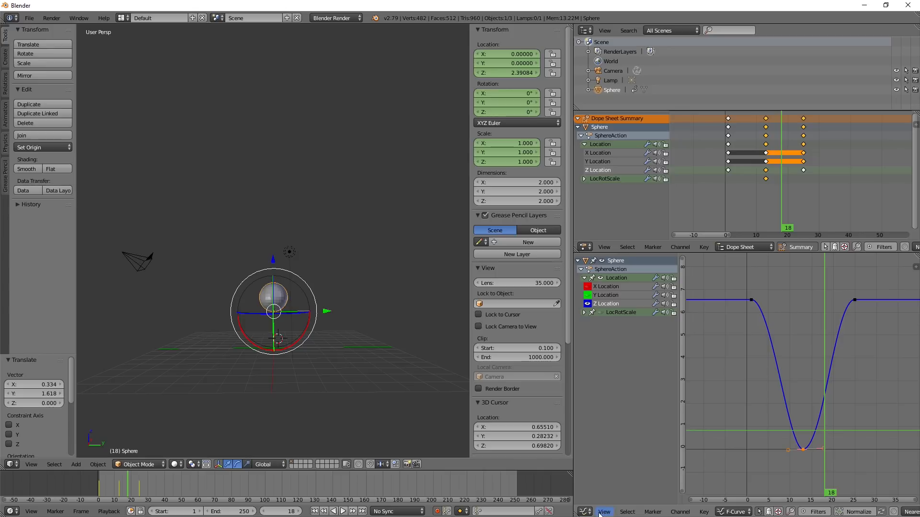
{"action": "left_click", "coordinate": [702, 512]}
{"action": "mouse_move", "coordinate": [750, 402]}
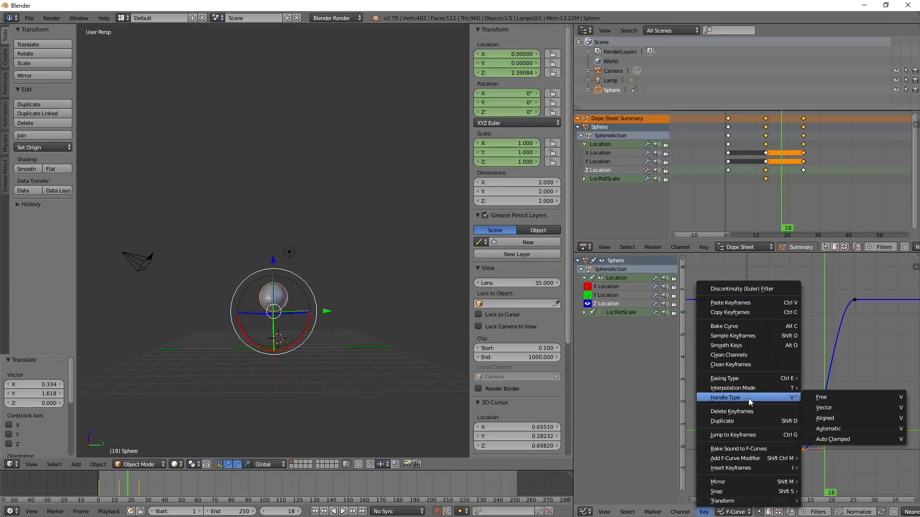
{"action": "left_click", "coordinate": [824, 397]}
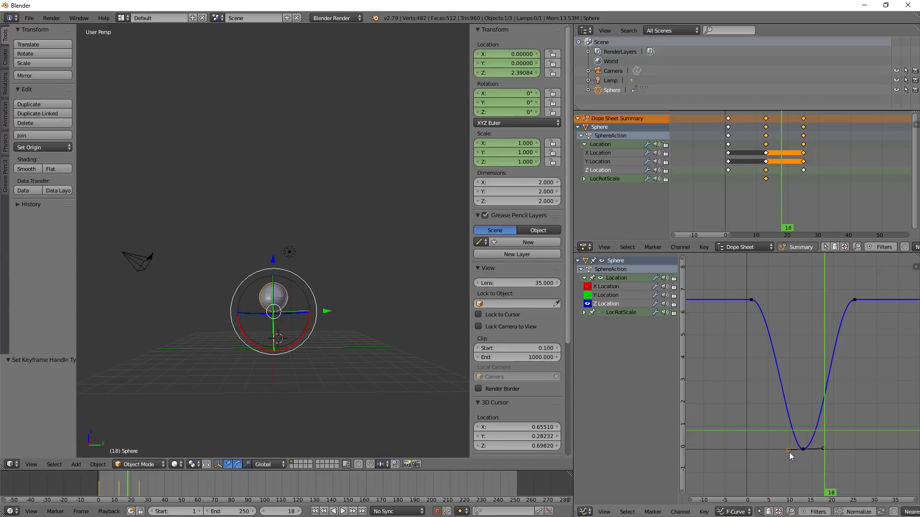
Shape the low point into a sharp V by moving the left handle about 2.56 by 1.30 and the right handle about -3.78 by 1.26
{"action": "key", "text": "g"}
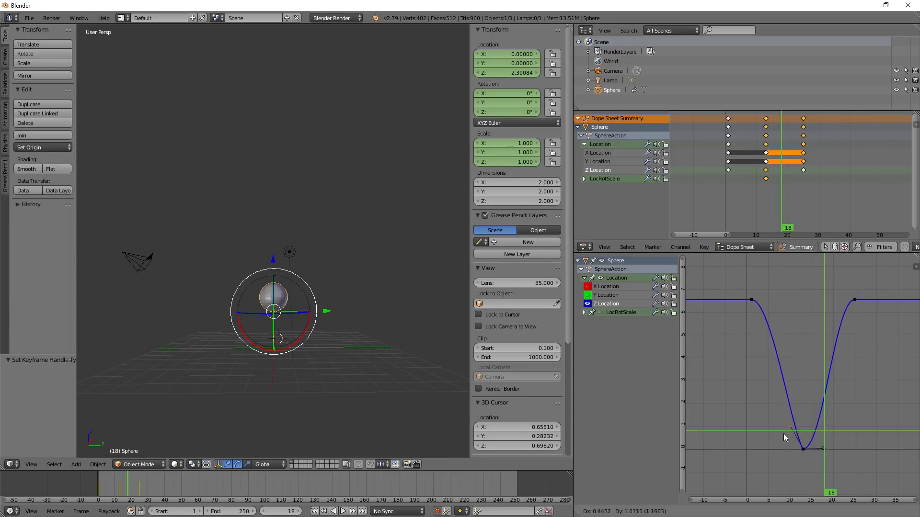
{"action": "left_click", "coordinate": [793, 429]}
{"action": "right_click", "coordinate": [821, 447]}
{"action": "key", "text": "g"}
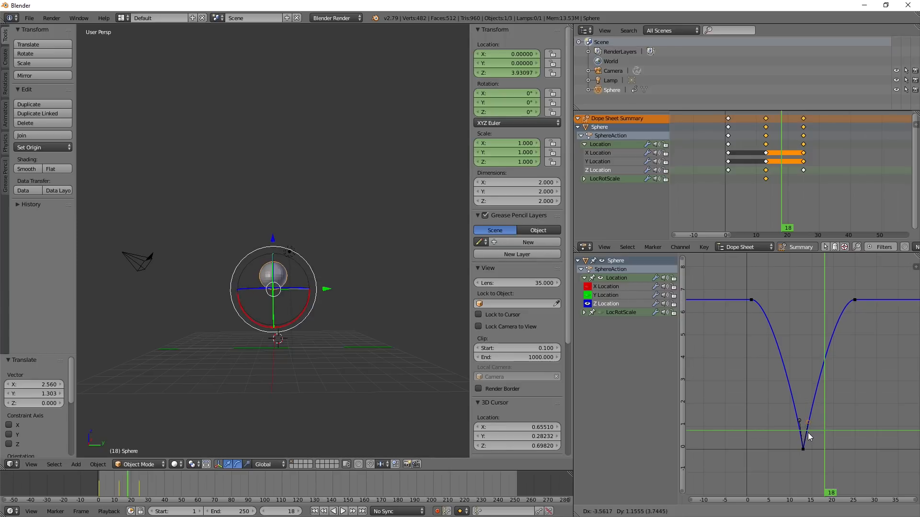
{"action": "left_click", "coordinate": [807, 430]}
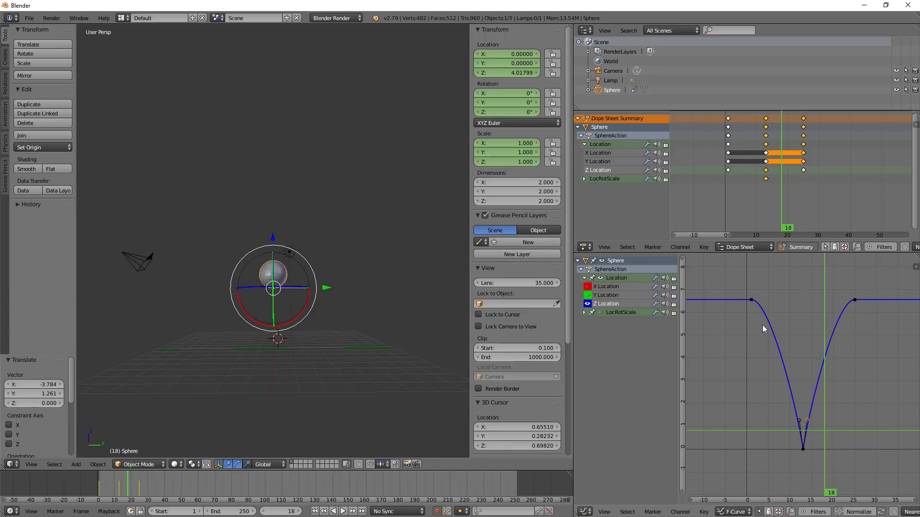
Play the sphere's animation from frame 1 to check the bounce with the sharp low point
{"action": "left_click", "coordinate": [752, 303]}
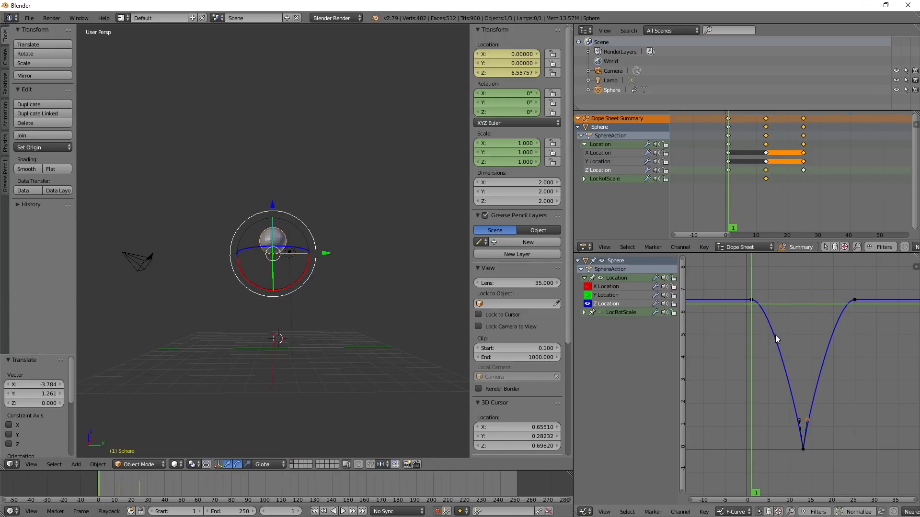
{"action": "key", "text": "alt+a"}
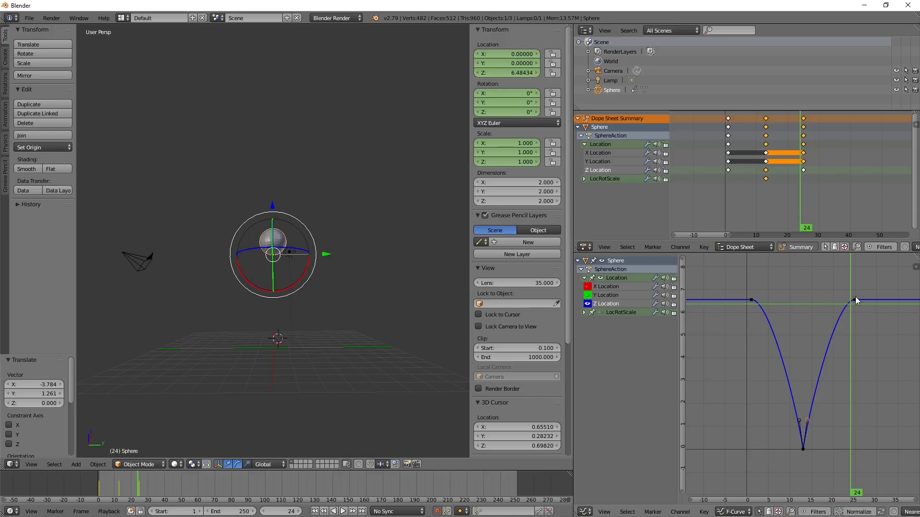
{"action": "key", "text": "alt+a"}
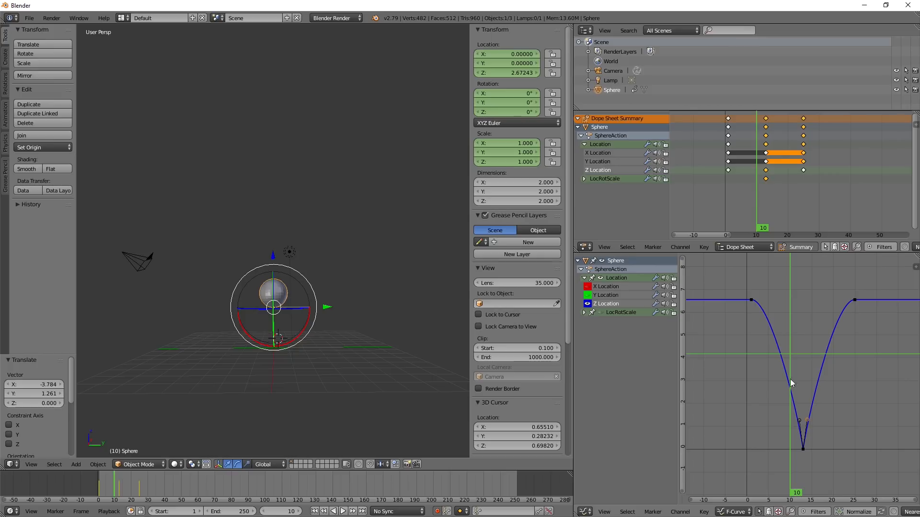
Scrub the graph from frame 10 through the low point at frame 13 to frame 25 to examine the sphere's motion
{"action": "left_click_drag", "start_coordinate": [790, 400], "coordinate": [797, 406]}
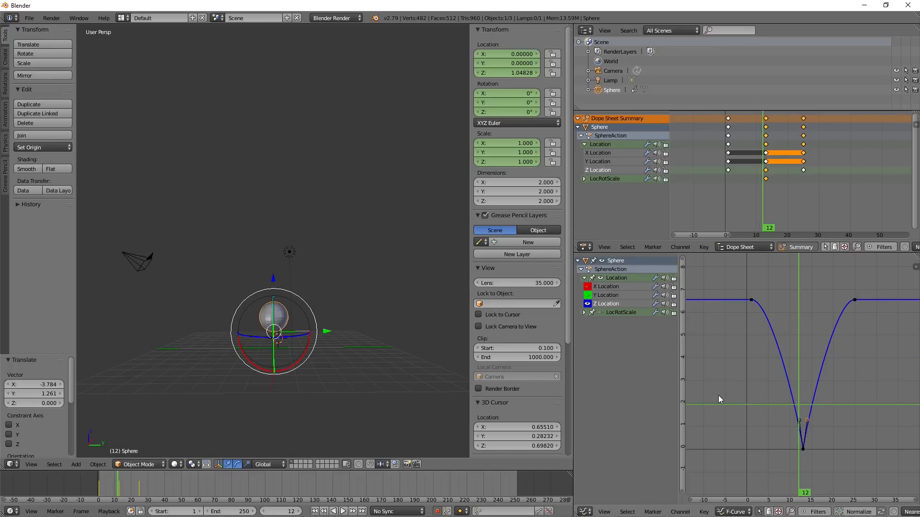
{"action": "mouse_move", "coordinate": [787, 438]}
{"action": "left_mouse_down"}
{"action": "mouse_move", "coordinate": [803, 444]}
{"action": "mouse_move", "coordinate": [767, 441]}
{"action": "mouse_move", "coordinate": [794, 445]}
{"action": "left_mouse_up"}
{"action": "left_click_drag", "start_coordinate": [801, 448], "coordinate": [804, 451]}
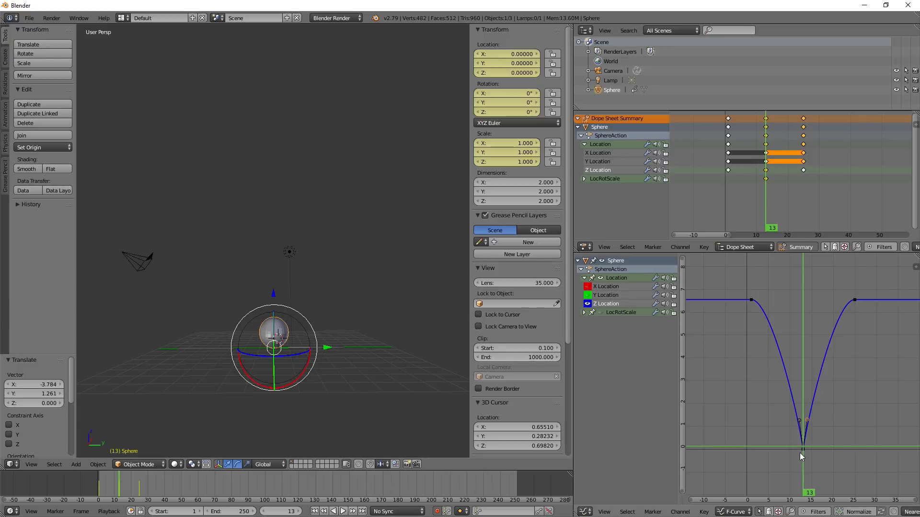
{"action": "left_click_drag", "start_coordinate": [805, 453], "coordinate": [855, 447]}
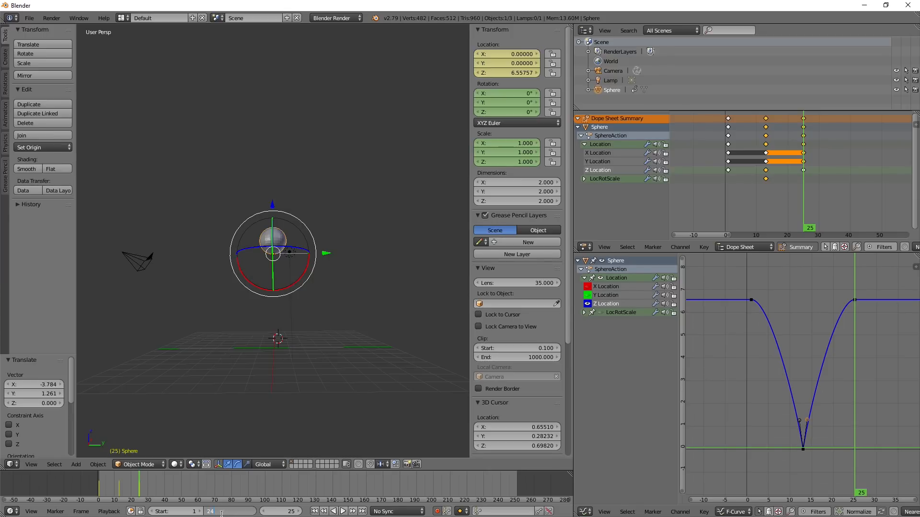
Set the animation's end frame to 24, deselect the sphere and return to frame 1
{"action": "key", "text": "Return"}
{"action": "key", "text": "a"}
{"action": "key", "text": "shift+Left"}
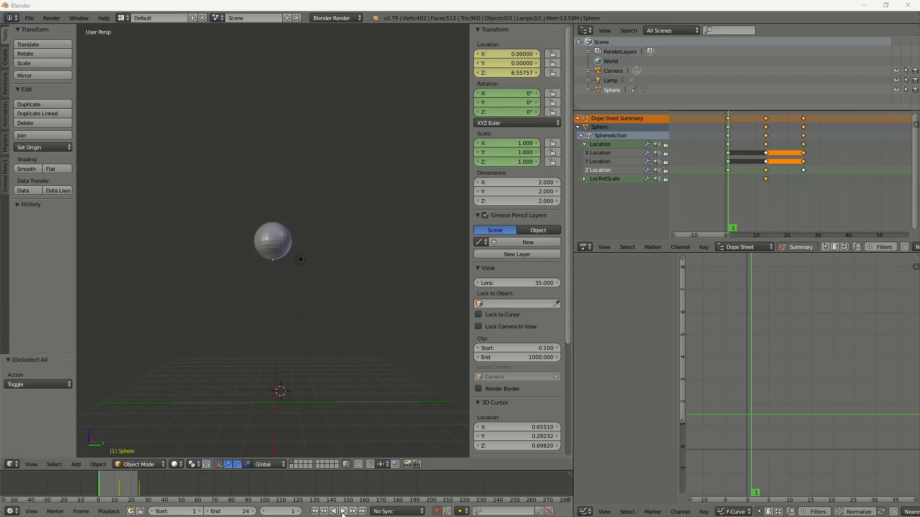
Play the shortened bounce from frame 1 to check how it loops
{"action": "left_click", "coordinate": [342, 511]}
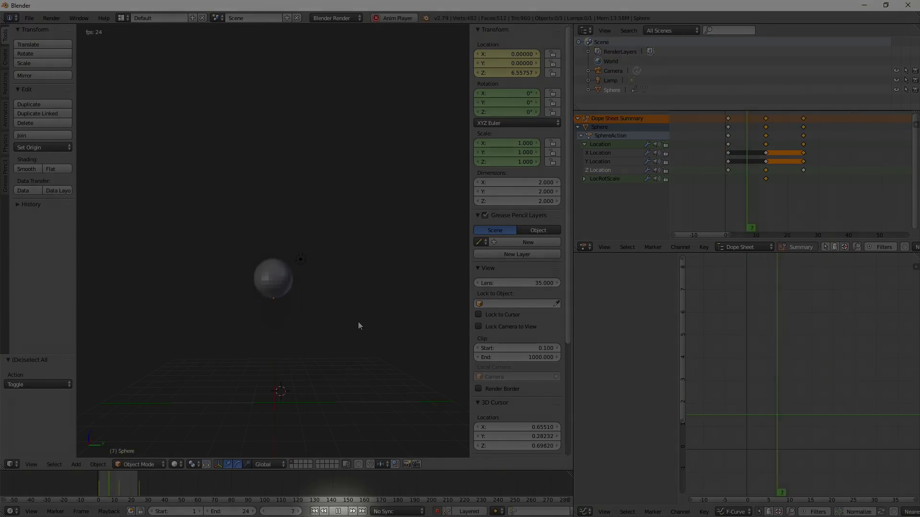
{"action": "key", "text": "Escape"}
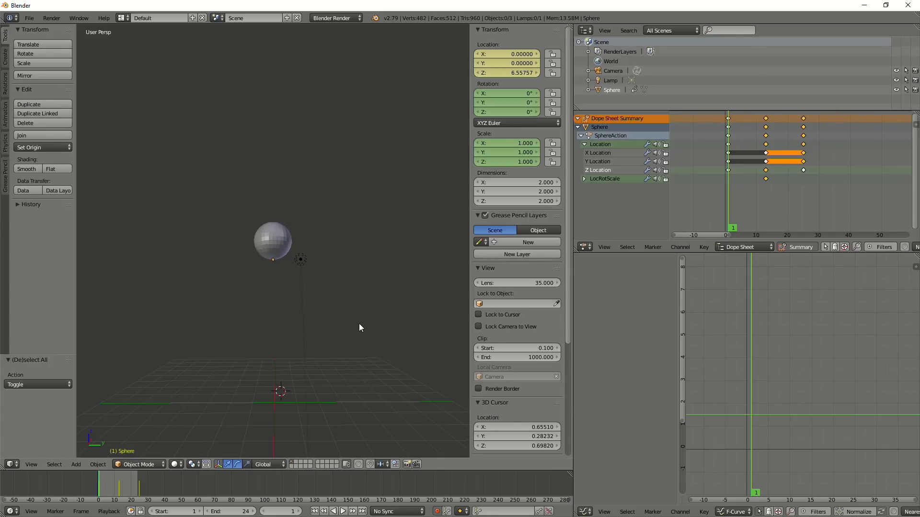
{"action": "key", "text": "alt+a"}
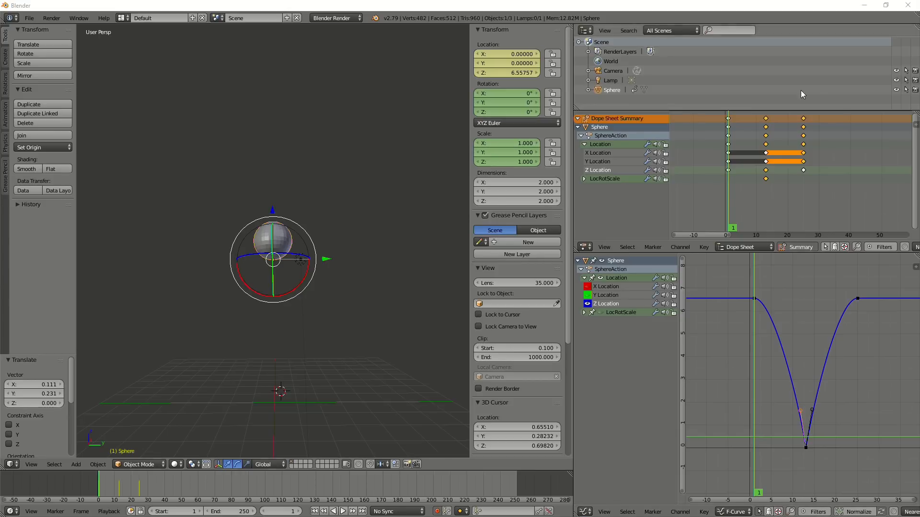
Select all of the sphere's keyframes in the dope sheet and move the current frame to 1
{"action": "right_click", "coordinate": [803, 119]}
{"action": "scroll", "coordinate": [794, 143], "scroll_direction": "down", "scroll_amount": 5}
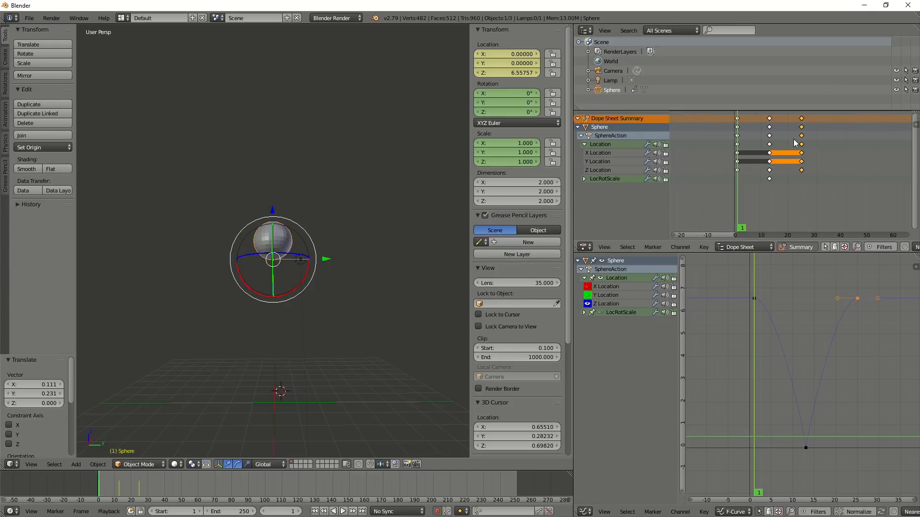
{"action": "key", "text": "alt+a"}
{"action": "middle_click_drag", "start_coordinate": [832, 191], "coordinate": [775, 202]}
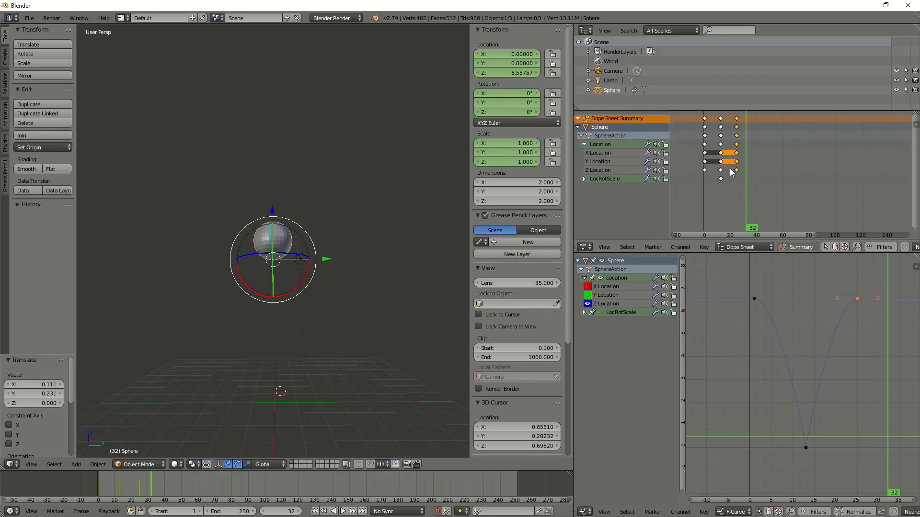
{"action": "key", "text": "Escape"}
{"action": "key", "text": "a"}
{"action": "key", "text": "a"}
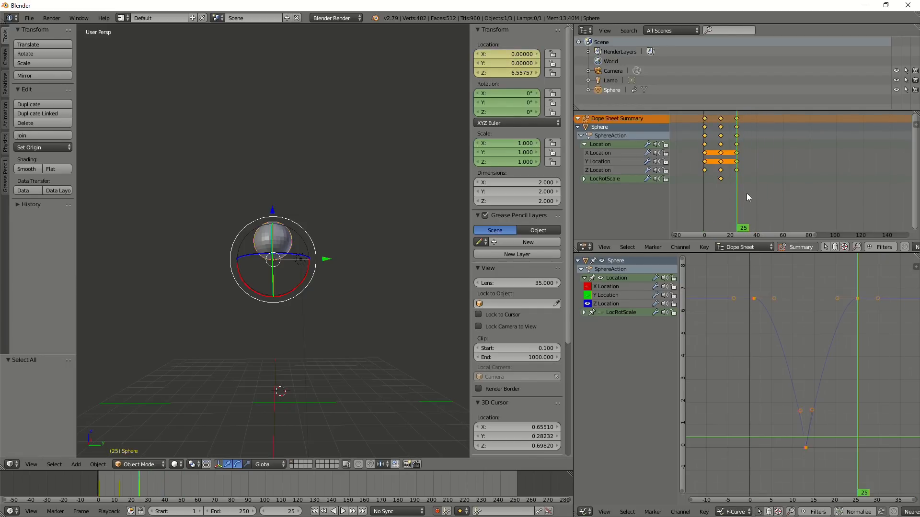
{"action": "left_click", "coordinate": [745, 197]}
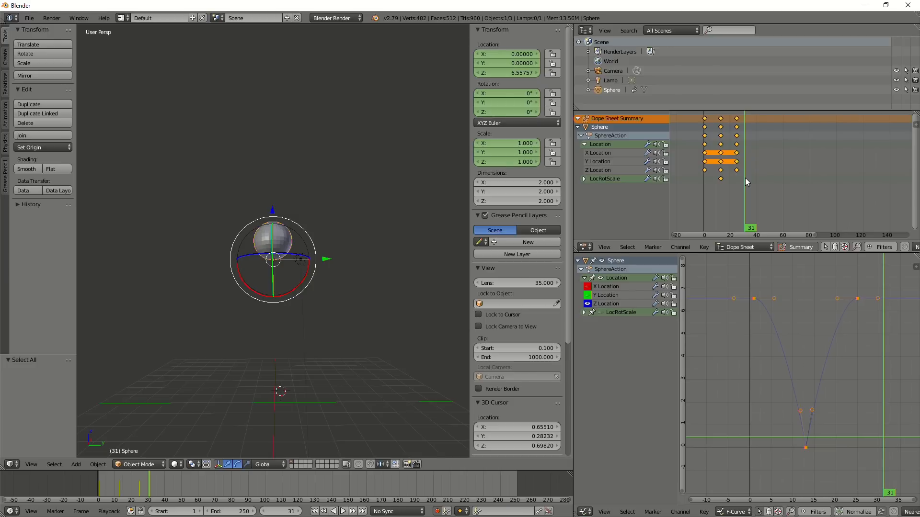
{"action": "left_click_drag", "start_coordinate": [733, 118], "coordinate": [705, 188]}
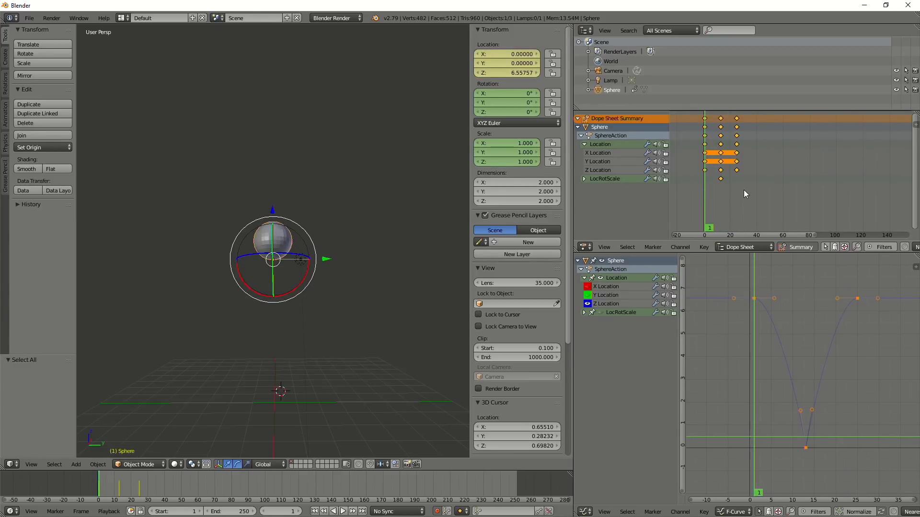
{"action": "key", "text": "s"}
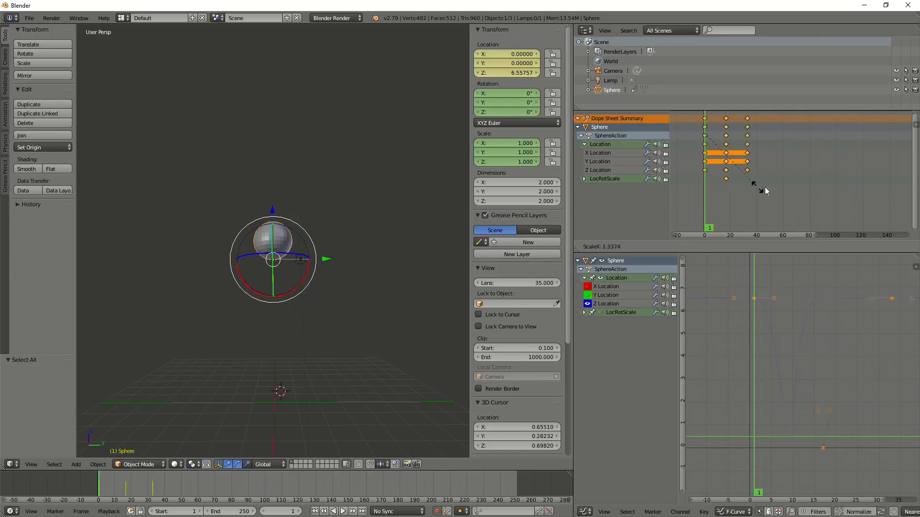
{"action": "left_click", "coordinate": [762, 202]}
{"action": "scroll", "coordinate": [724, 209], "scroll_direction": "up", "scroll_amount": 5}
{"action": "middle_click_drag", "start_coordinate": [724, 207], "coordinate": [757, 207]}
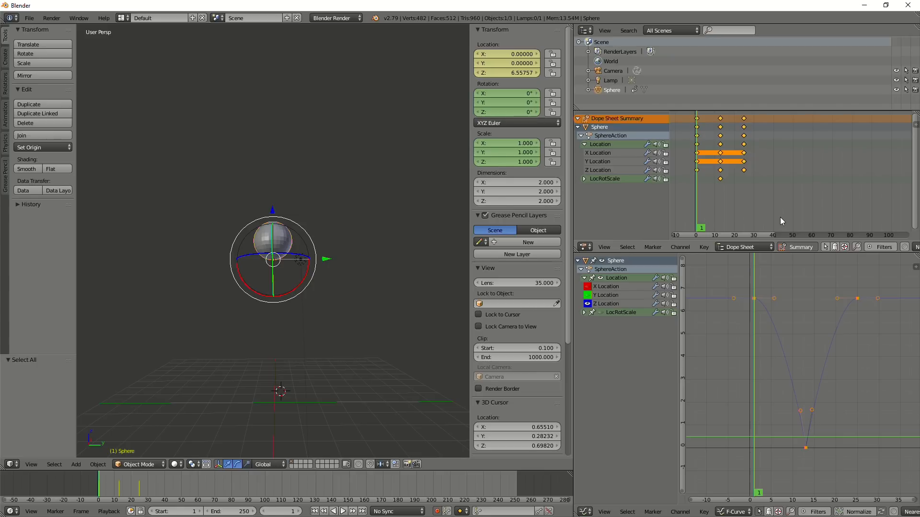
{"action": "key", "text": "g"}
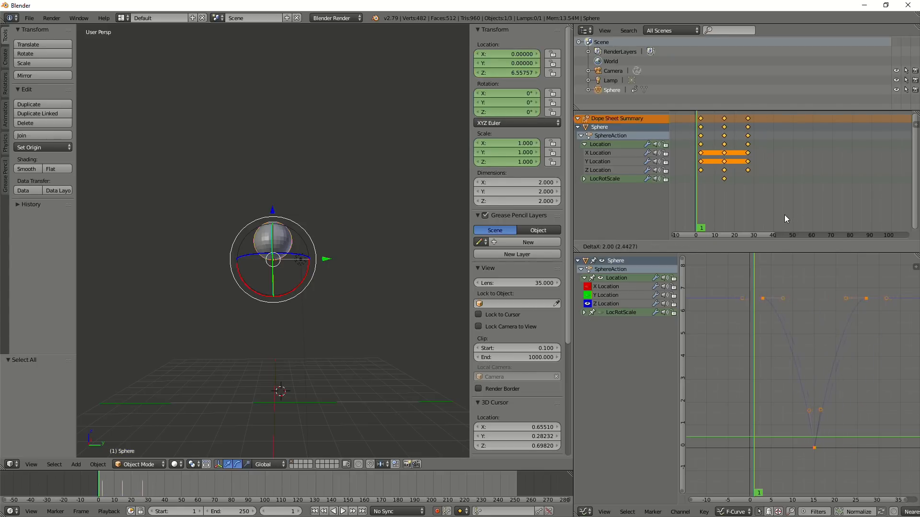
{"action": "right_click", "coordinate": [775, 214]}
Scale all keyframes by about 1.834 in time from frame 1 to slow the bounce
{"action": "key", "text": "s"}
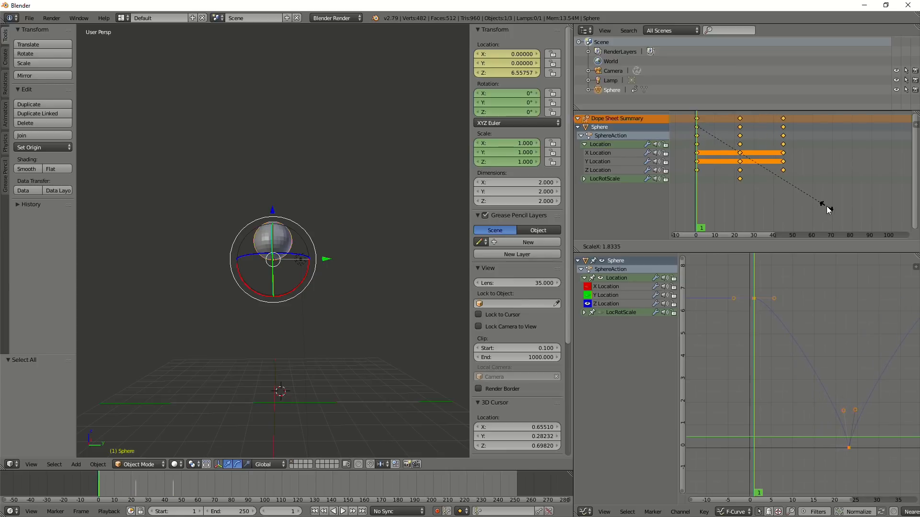
{"action": "left_click", "coordinate": [828, 210]}
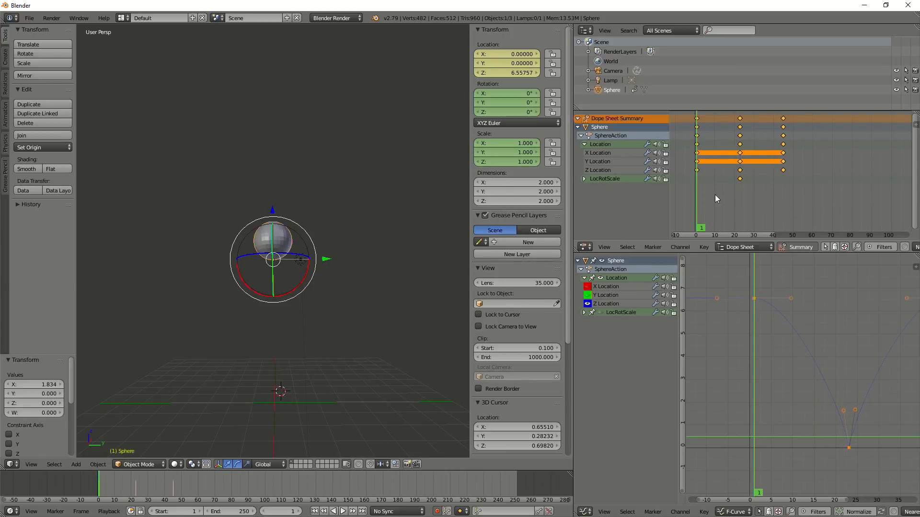
Play the stretched bounce twice from frame 1 to judge its slower timing
{"action": "left_click_drag", "start_coordinate": [700, 197], "coordinate": [695, 199]}
{"action": "scroll", "coordinate": [283, 303], "scroll_direction": "down", "scroll_amount": 3}
{"action": "scroll", "coordinate": [292, 305], "scroll_direction": "up", "scroll_amount": 2}
{"action": "scroll", "coordinate": [292, 304], "scroll_direction": "down", "scroll_amount": 1}
{"action": "key", "text": "alt+a"}
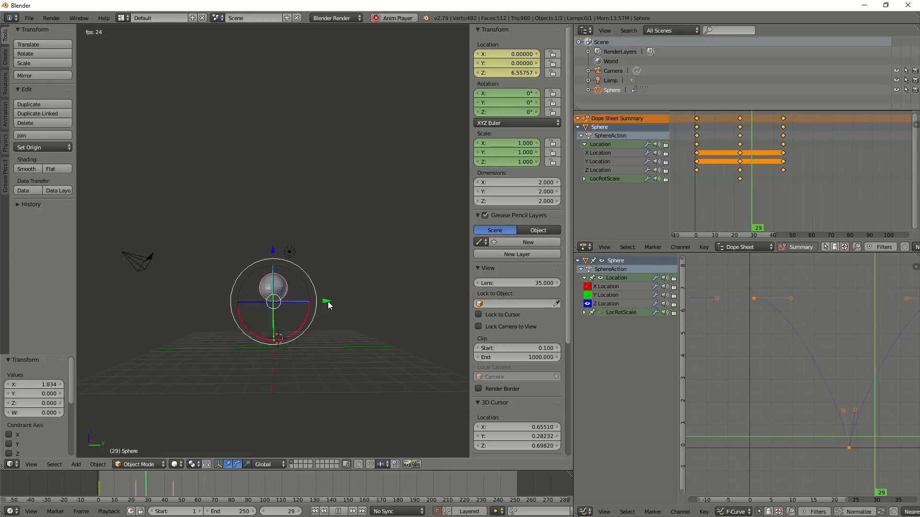
{"action": "key", "text": "Escape"}
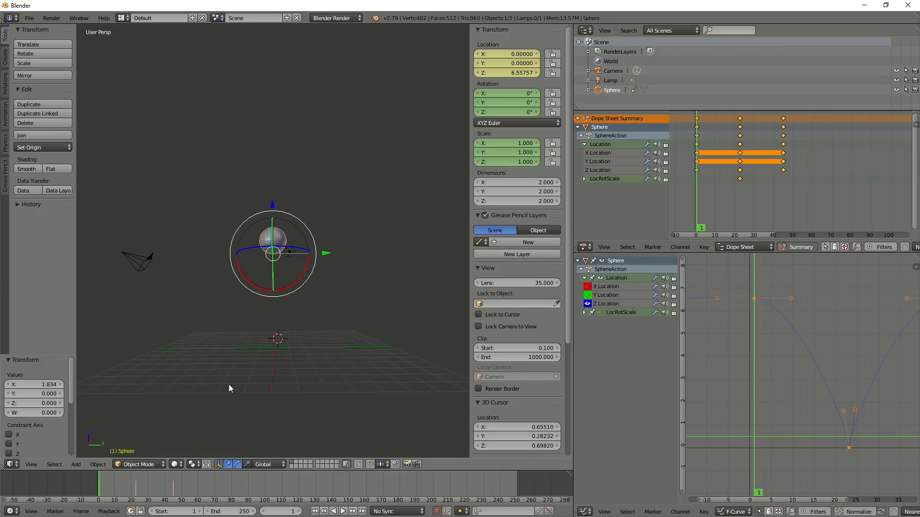
{"action": "key", "text": "alt+a"}
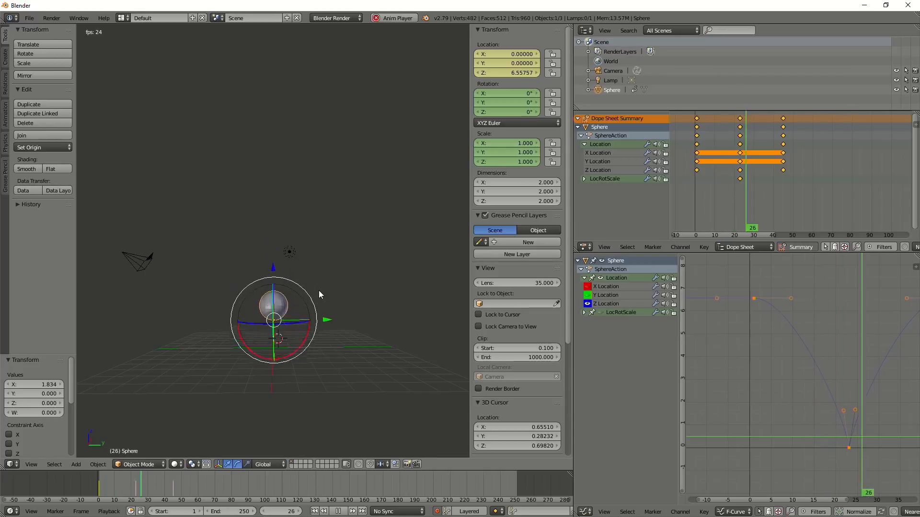
{"action": "key", "text": "Escape"}
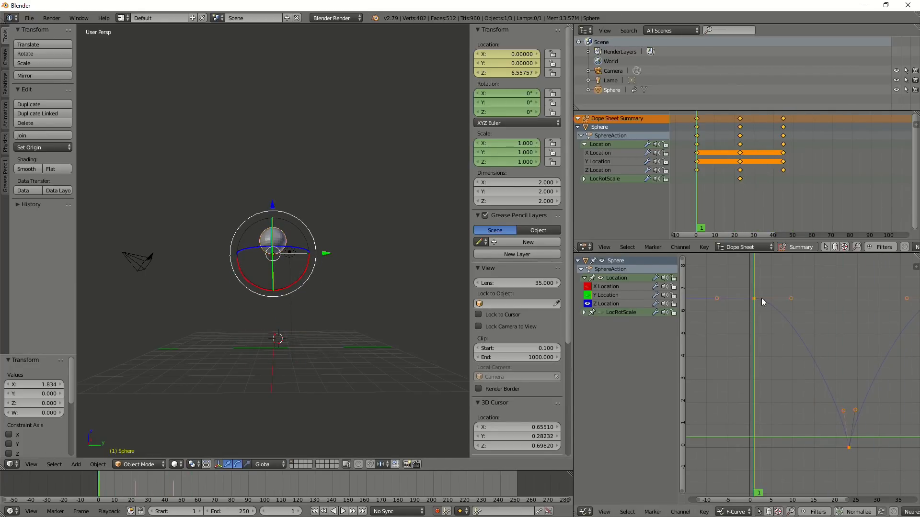
Lengthen the right handle of the first Z Location keyframe by moving it about 10.93 by 0.03
{"action": "right_click", "coordinate": [792, 299]}
{"action": "scroll", "coordinate": [792, 307], "scroll_direction": "down", "scroll_amount": 2}
{"action": "middle_click_drag", "start_coordinate": [814, 332], "coordinate": [753, 307]}
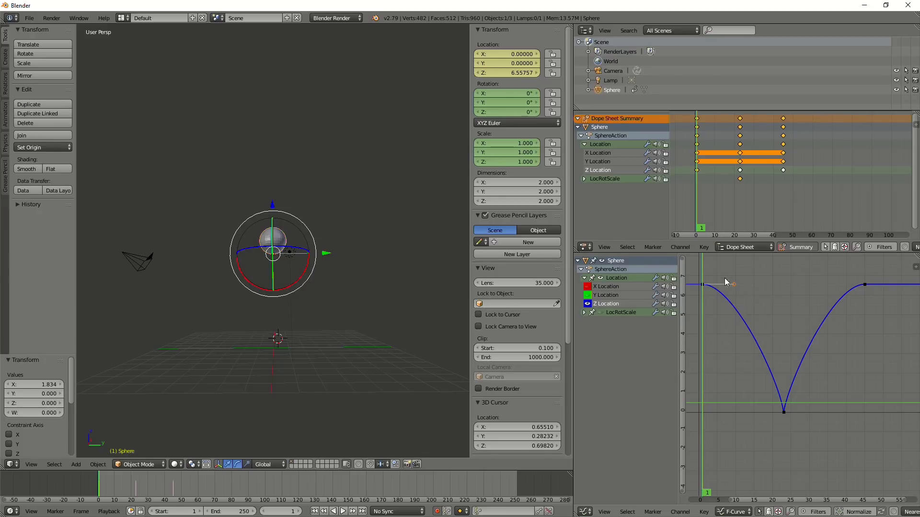
{"action": "key", "text": "g"}
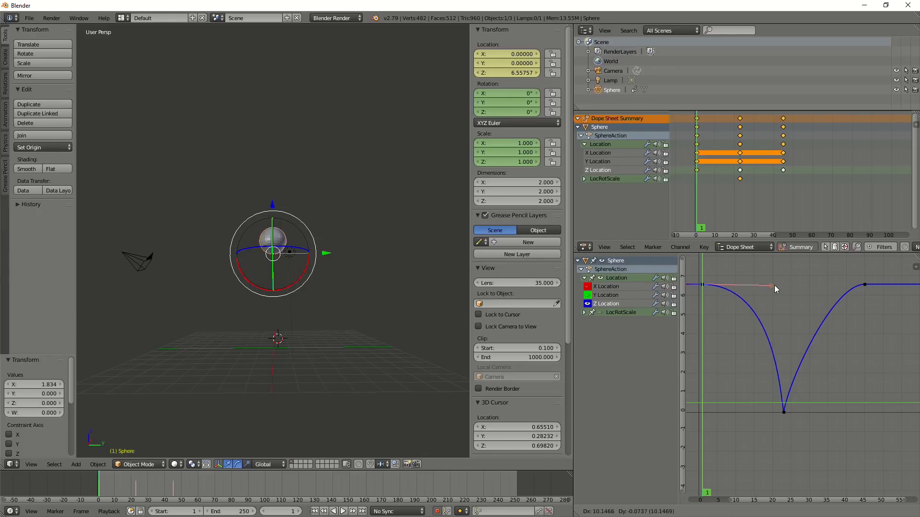
{"action": "left_click", "coordinate": [777, 282]}
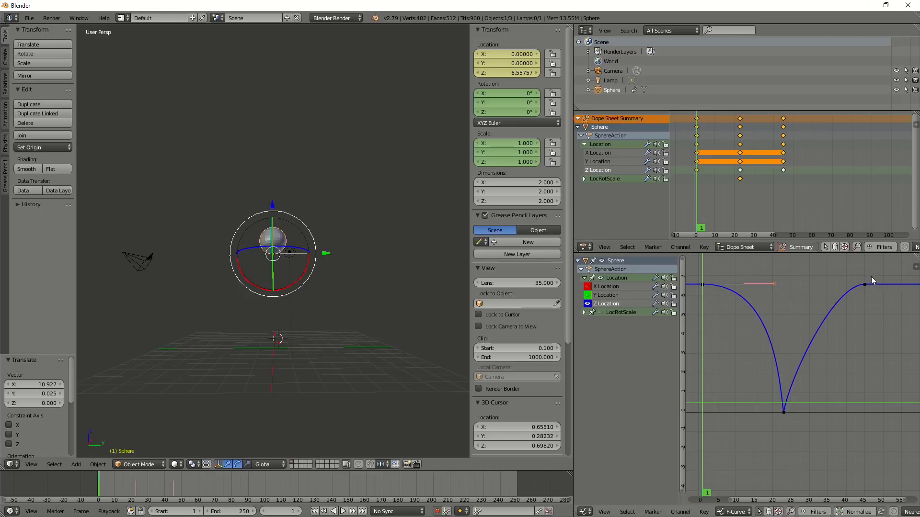
Lengthen the left handle of the last Z Location keyframe by moving it about -10.28 by -0.03
{"action": "left_click", "coordinate": [868, 282]}
{"action": "right_click", "coordinate": [865, 284]}
{"action": "key", "text": "g"}
{"action": "right_click", "coordinate": [848, 281]}
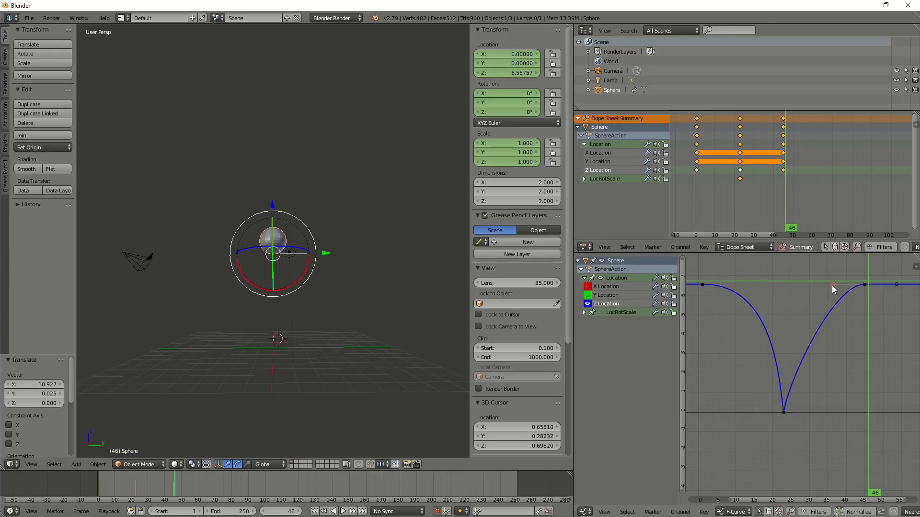
{"action": "key", "text": "g"}
{"action": "left_click", "coordinate": [797, 289]}
Play the bounce from frame 1 to check the longer hang time at the top
{"action": "left_click", "coordinate": [701, 296]}
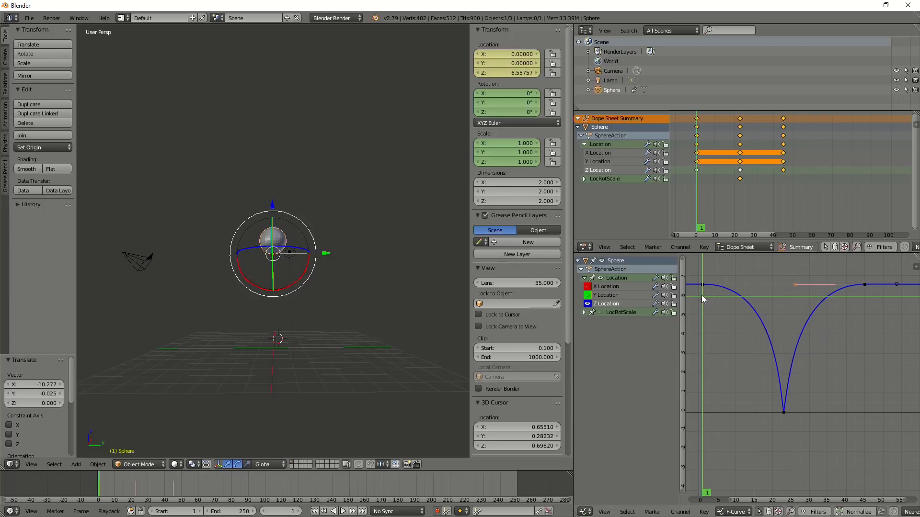
{"action": "key", "text": "alt+a"}
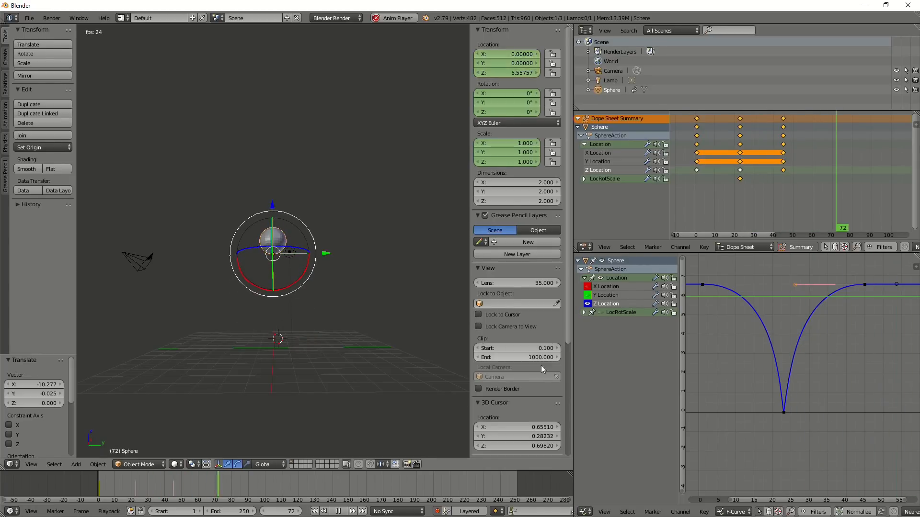
{"action": "key", "text": "Escape"}
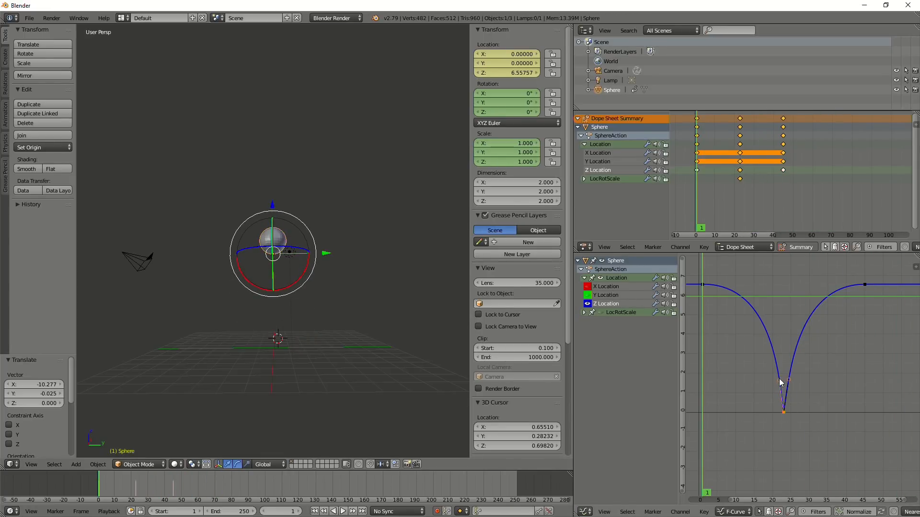
Steepen the low point by moving its left handle about 1.43 by 1.28 and its right handle about -0.65 by 1.25
{"action": "right_click_drag", "start_coordinate": [780, 382], "coordinate": [786, 355]}
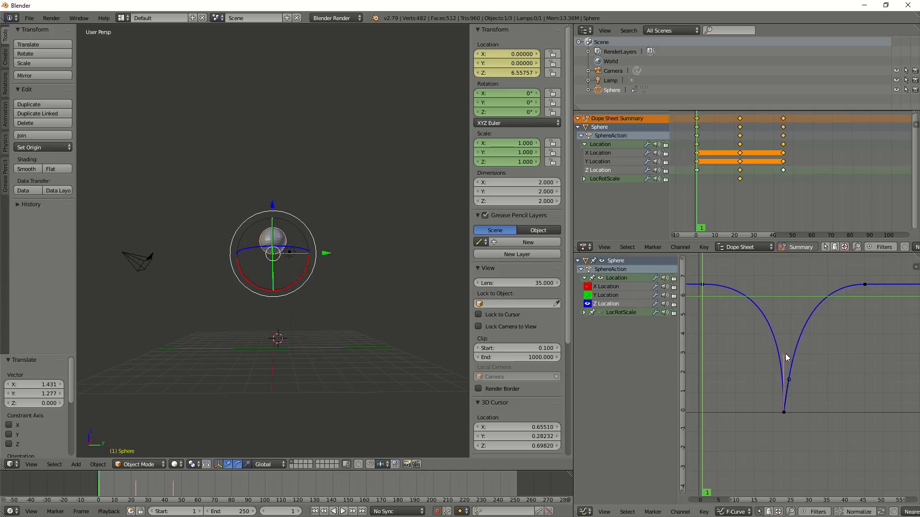
{"action": "right_click_drag", "start_coordinate": [799, 386], "coordinate": [796, 358]}
Play the steepened bounce repeatedly from frame 1 and view it from another angle
{"action": "left_click", "coordinate": [728, 295]}
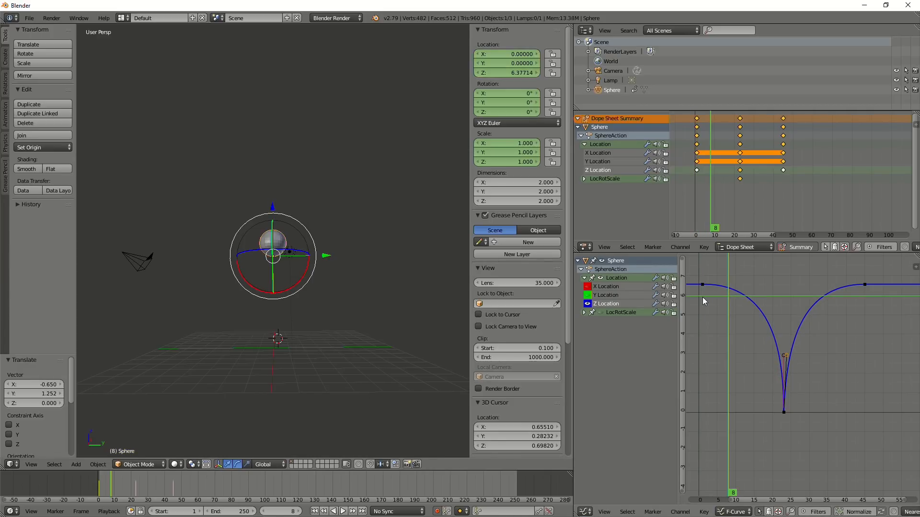
{"action": "key", "text": "alt+a"}
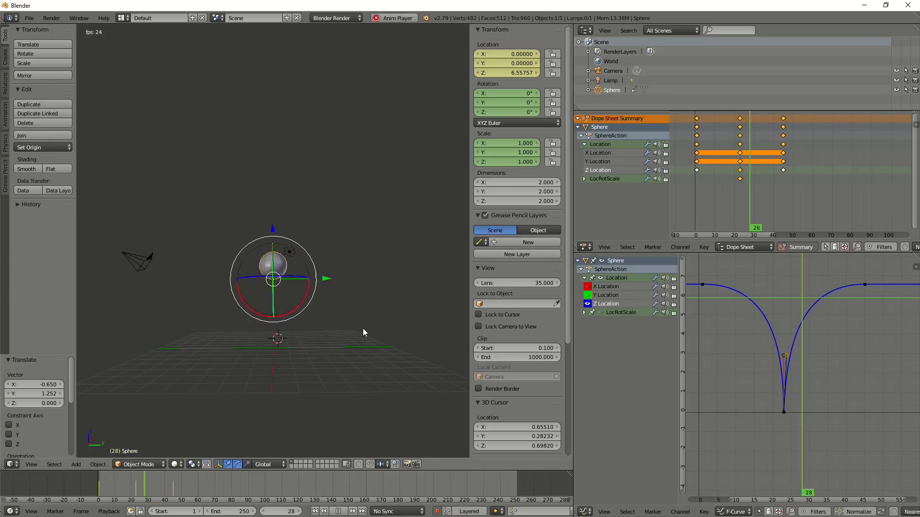
{"action": "key", "text": "Escape"}
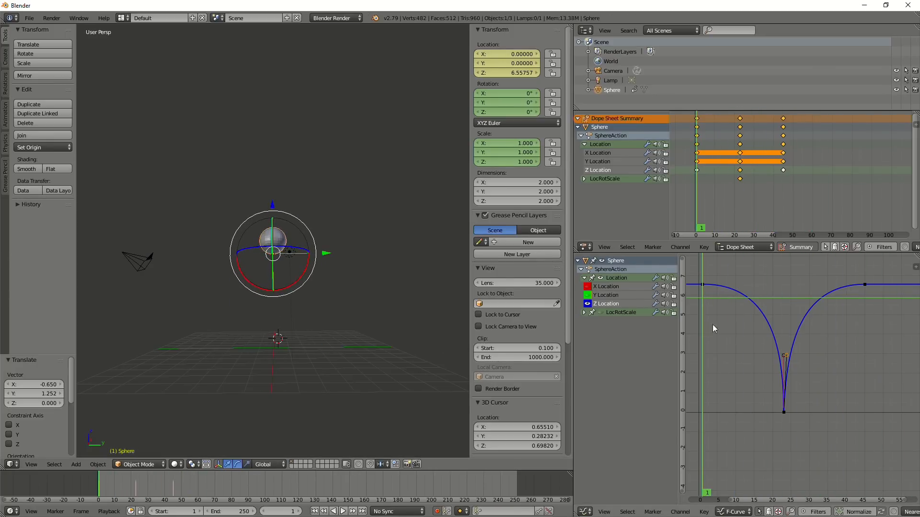
{"action": "key", "text": "alt+a"}
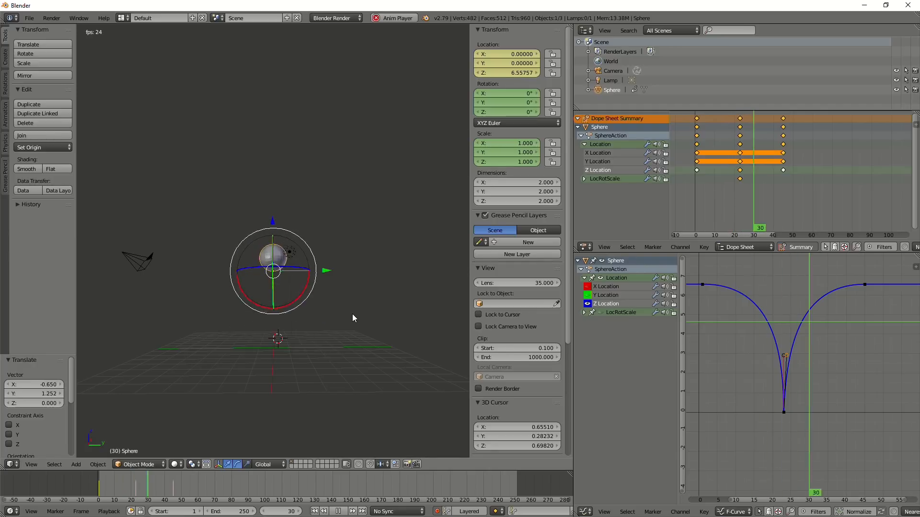
{"action": "key", "text": "Escape"}
{"action": "middle_click_drag", "start_coordinate": [247, 336], "coordinate": [301, 277]}
{"action": "key", "text": "alt+a"}
{"action": "key", "text": "Escape"}
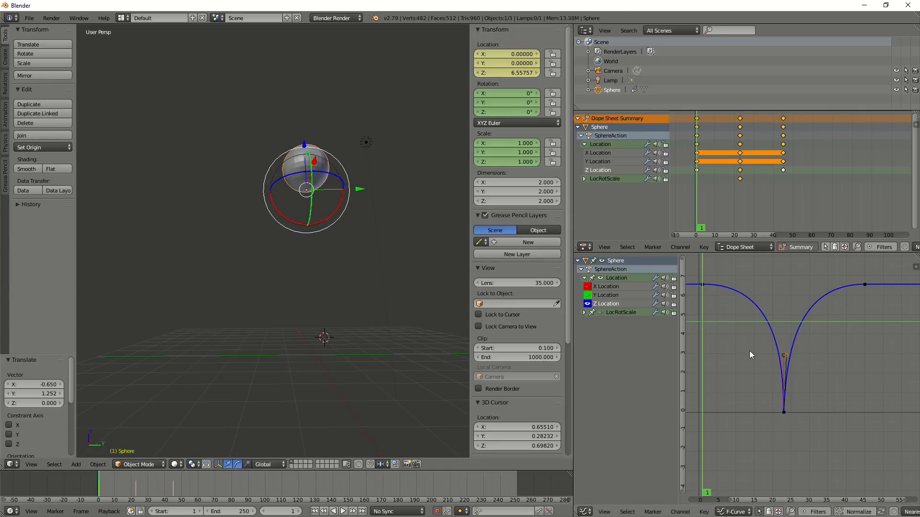
Shorten the first Z Location keyframe's right handle by about 4.42 and the last keyframe's left handle by about 4.68
{"action": "right_click", "coordinate": [701, 285]}
{"action": "right_click", "coordinate": [772, 285]}
{"action": "key", "text": "g"}
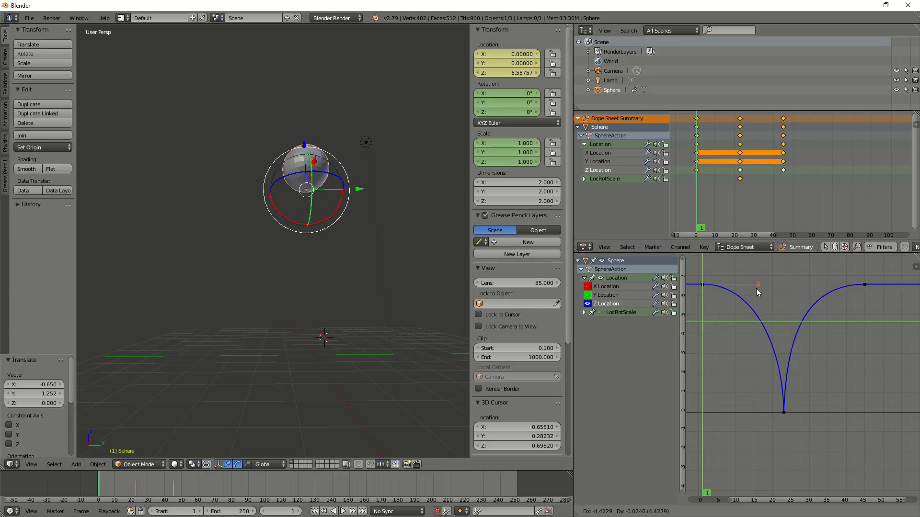
{"action": "left_click", "coordinate": [756, 288]}
{"action": "left_click", "coordinate": [864, 284]}
{"action": "right_click", "coordinate": [863, 284]}
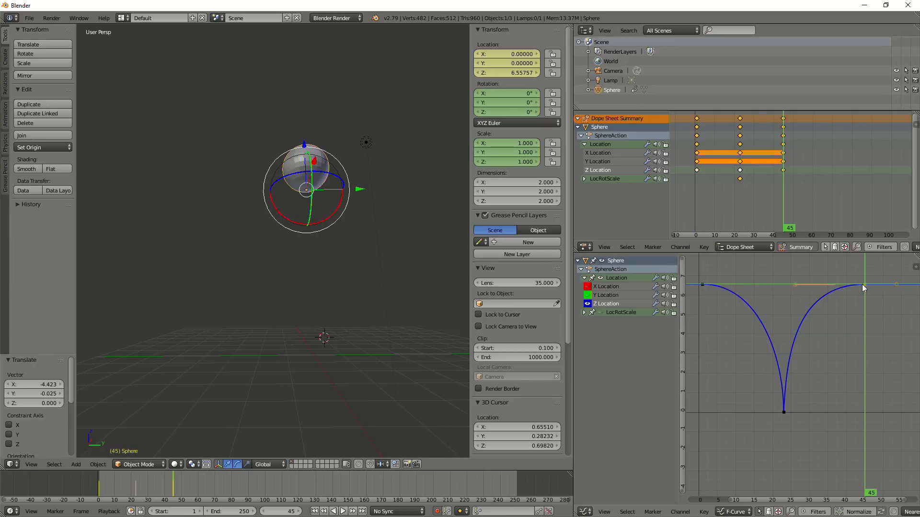
{"action": "right_click", "coordinate": [794, 285]}
{"action": "key", "text": "g"}
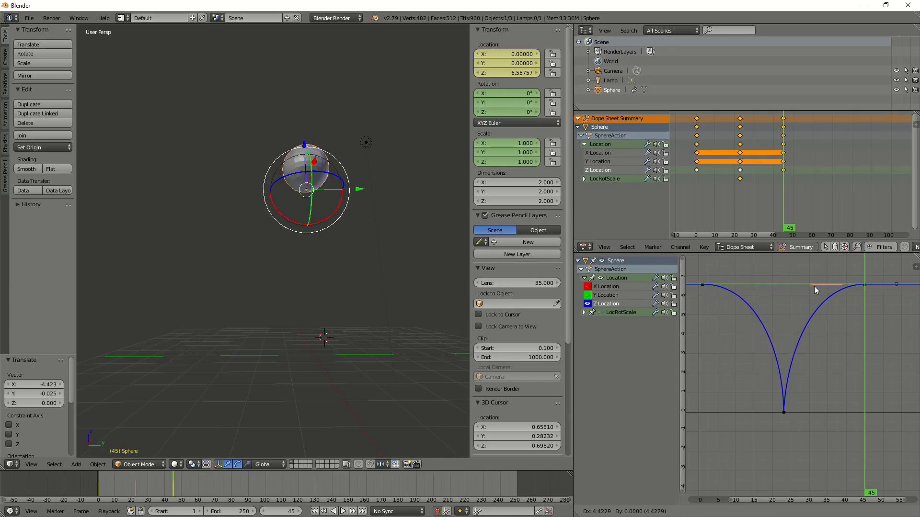
{"action": "left_click", "coordinate": [815, 286]}
Spread the low point's handles apart, moving the left one about -2.86 horizontally, and play the bounce
{"action": "right_click", "coordinate": [786, 412]}
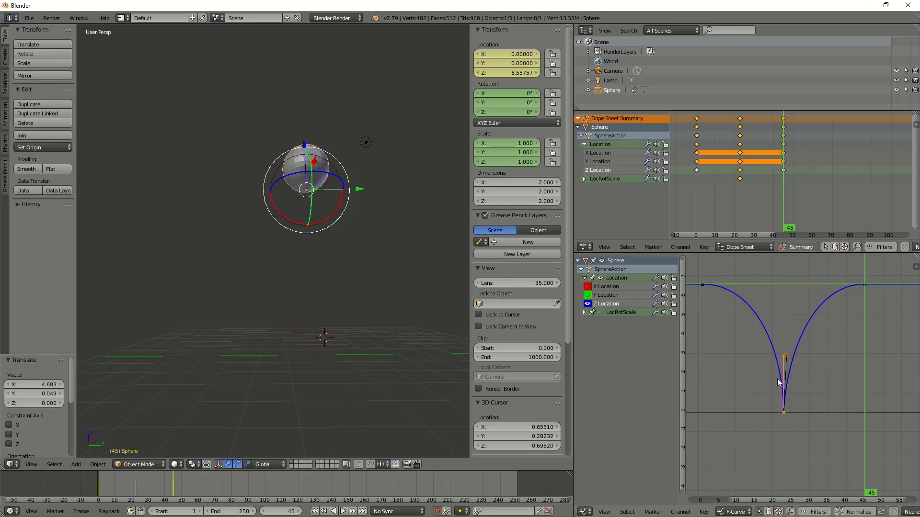
{"action": "key", "text": "g"}
{"action": "right_click", "coordinate": [787, 358]}
{"action": "key", "text": "g"}
{"action": "left_click", "coordinate": [787, 358]}
{"action": "key", "text": "g"}
{"action": "left_click", "coordinate": [784, 356]}
{"action": "left_click", "coordinate": [718, 326]}
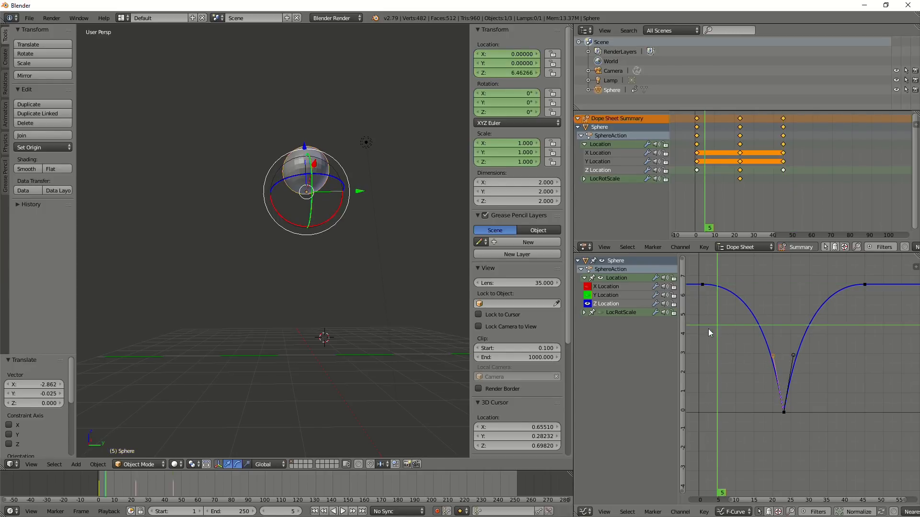
{"action": "key", "text": "alt+a"}
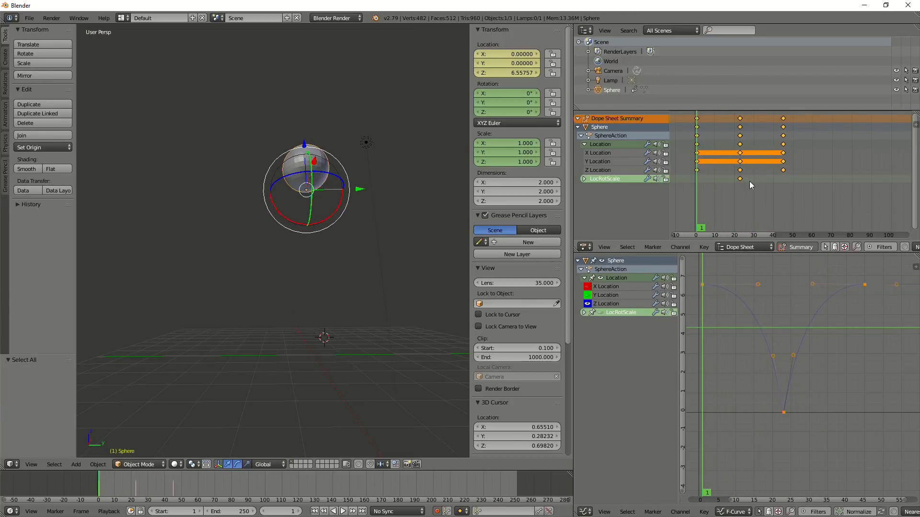
Undo the recent handle edits and the keyframe scaling that stretched the bounce to frame 45
{"action": "key", "text": "a"}
{"action": "key", "text": "ctrl+z"}
{"action": "key", "text": "ctrl+z"}
{"action": "key", "text": "ctrl+z"}
{"action": "key", "text": "Right"}
{"action": "key", "text": "ctrl+z"}
{"action": "key", "text": "ctrl+z"}
{"action": "key", "text": "ctrl+z"}
{"action": "key", "text": "ctrl+z"}
{"action": "key", "text": "ctrl+z"}
{"action": "key", "text": "ctrl+z"}
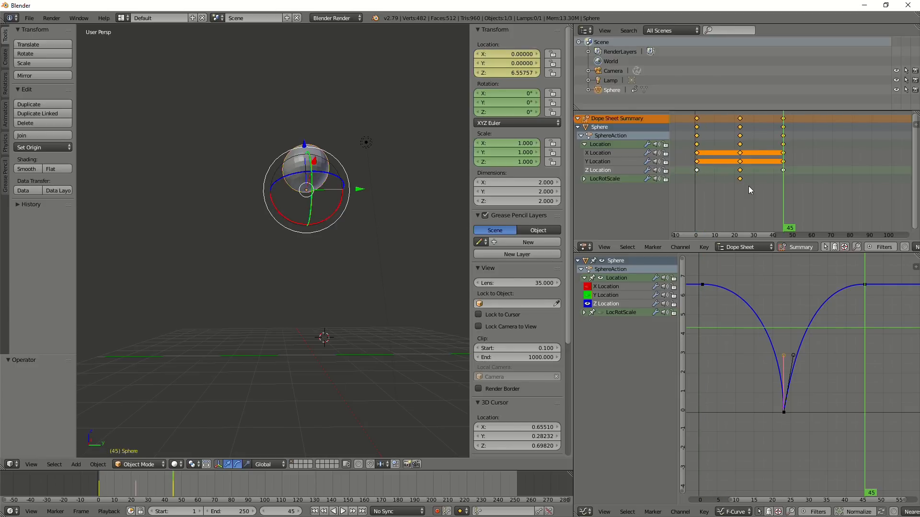
{"action": "key", "text": "ctrl+z"}
{"action": "key", "text": "ctrl+z"}
{"action": "key", "text": "ctrl+z"}
{"action": "key", "text": "ctrl+z"}
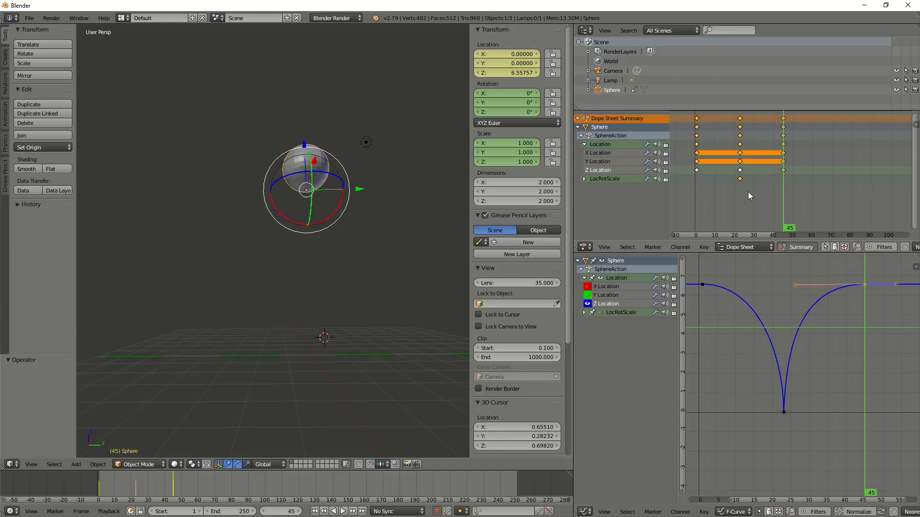
{"action": "key", "text": "ctrl+z"}
{"action": "key", "text": "ctrl+z"}
{"action": "key", "text": "ctrl+z"}
{"action": "key", "text": "ctrl+z"}
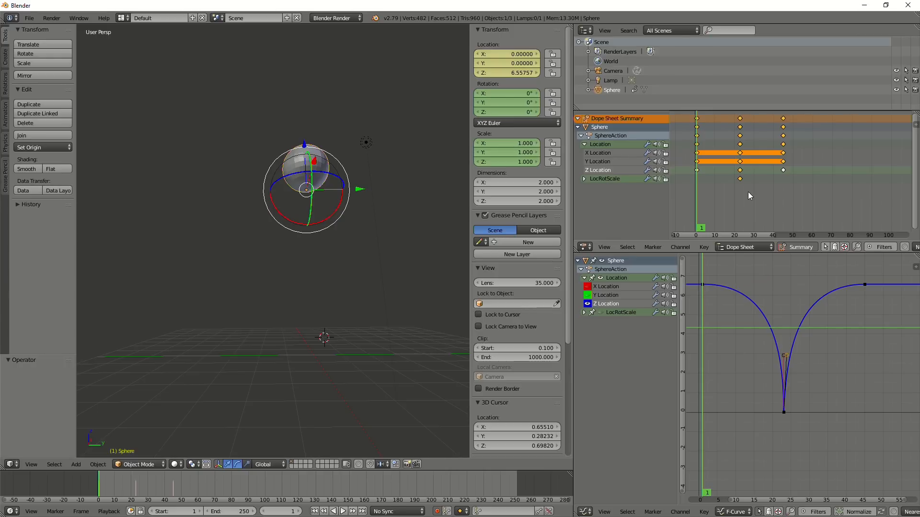
{"action": "key", "text": "ctrl+z"}
{"action": "key", "text": "ctrl+z"}
Shorten the last Z Location keyframe's left handle and the first keyframe's right handle along the top of the curve
{"action": "left_click_drag", "start_coordinate": [727, 200], "coordinate": [704, 212]}
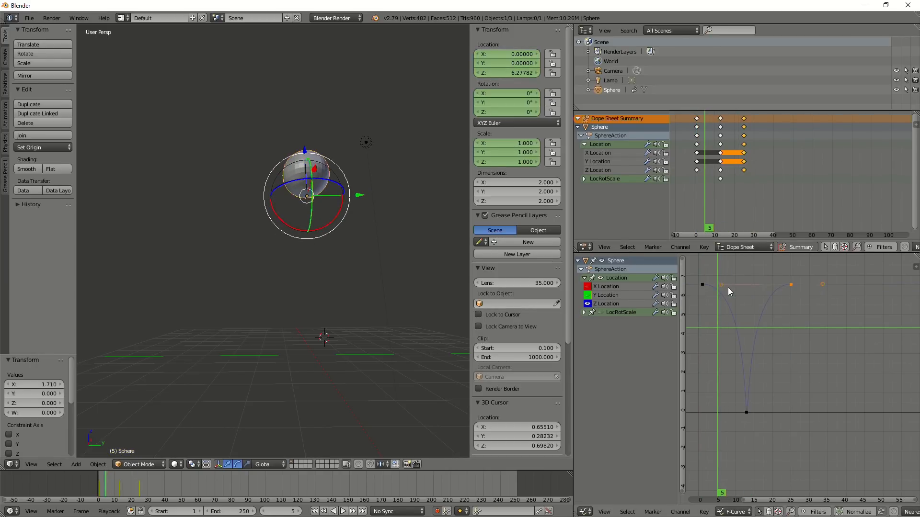
{"action": "key", "text": "a"}
{"action": "left_click", "coordinate": [791, 285]}
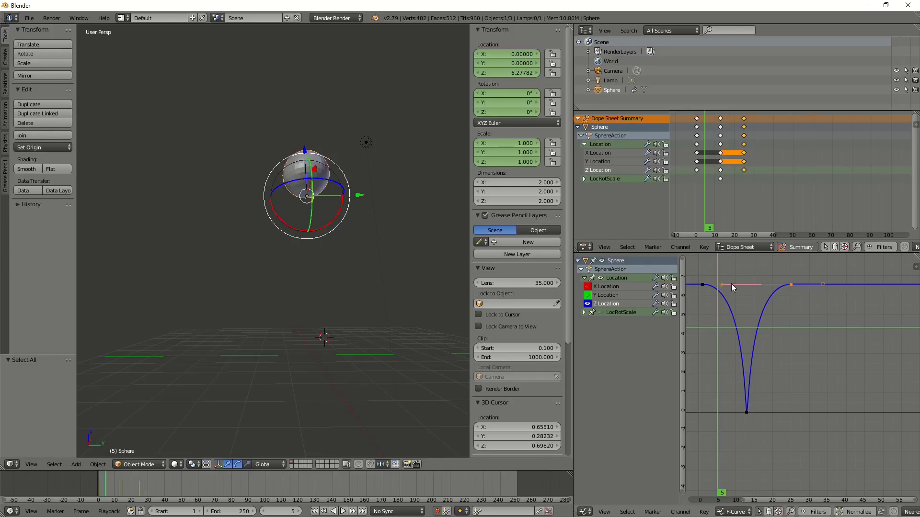
{"action": "left_click_drag", "start_coordinate": [724, 285], "coordinate": [753, 284]}
{"action": "left_click", "coordinate": [704, 284]}
{"action": "key", "text": "g"}
{"action": "right_click", "coordinate": [764, 281]}
{"action": "left_click", "coordinate": [769, 281]}
{"action": "left_click_drag", "start_coordinate": [772, 284], "coordinate": [743, 283]}
{"action": "left_click", "coordinate": [744, 283]}
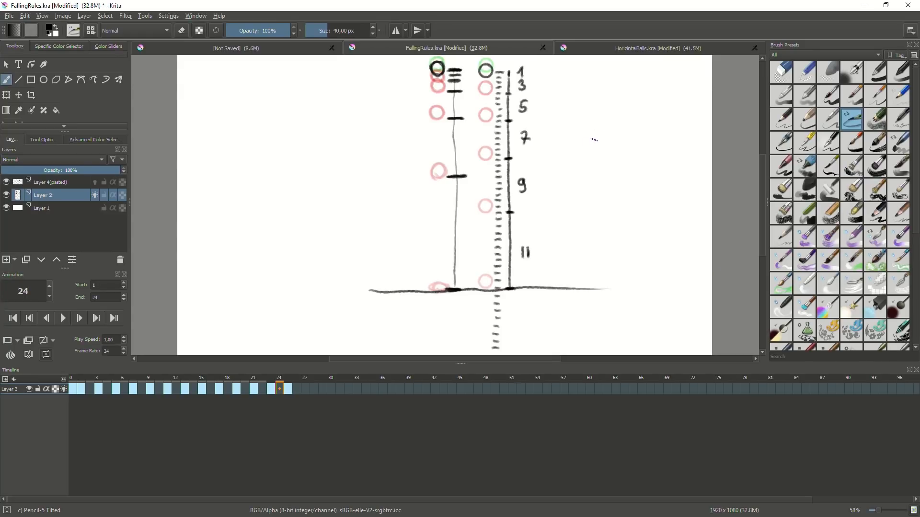
Switch to FallingRules.kra in Krita and sketch a ball on a ground line with a squashed outline and a question mark
{"action": "mouse_move", "coordinate": [618, 120]}
{"action": "left_mouse_down"}
{"action": "mouse_move", "coordinate": [605, 162]}
{"action": "mouse_move", "coordinate": [615, 113]}
{"action": "mouse_move", "coordinate": [625, 163]}
{"action": "mouse_move", "coordinate": [599, 163]}
{"action": "mouse_move", "coordinate": [669, 162]}
{"action": "left_mouse_up"}
{"action": "mouse_move", "coordinate": [611, 146]}
{"action": "left_mouse_down"}
{"action": "mouse_move", "coordinate": [592, 152]}
{"action": "mouse_move", "coordinate": [618, 163]}
{"action": "mouse_move", "coordinate": [647, 147]}
{"action": "mouse_move", "coordinate": [606, 146]}
{"action": "mouse_move", "coordinate": [624, 121]}
{"action": "mouse_move", "coordinate": [621, 130]}
{"action": "left_mouse_up"}
{"action": "left_click", "coordinate": [621, 135]}
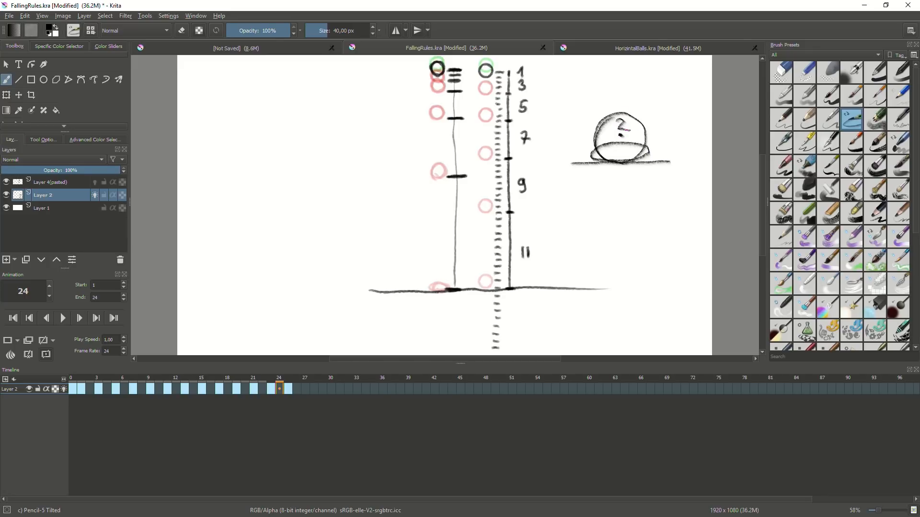
Undo the question mark and the squashed outline, keeping the round ball on its ground line
{"action": "key", "text": "ctrl+z"}
{"action": "key", "text": "ctrl+z"}
{"action": "key", "text": "ctrl+z"}
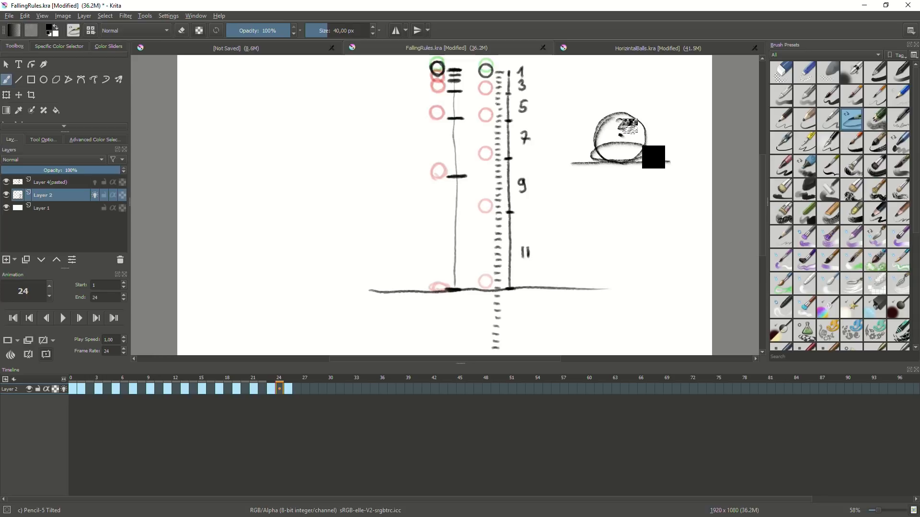
{"action": "key", "text": "ctrl+z"}
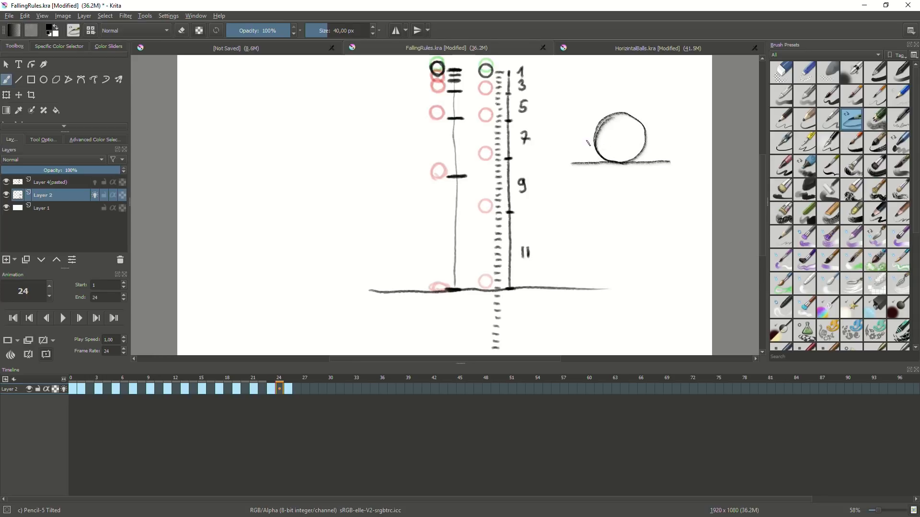
Try a leftward arrow and a few trial strokes on the sketched ball, undoing the unwanted ones
{"action": "left_click_drag", "start_coordinate": [616, 146], "coordinate": [589, 153]}
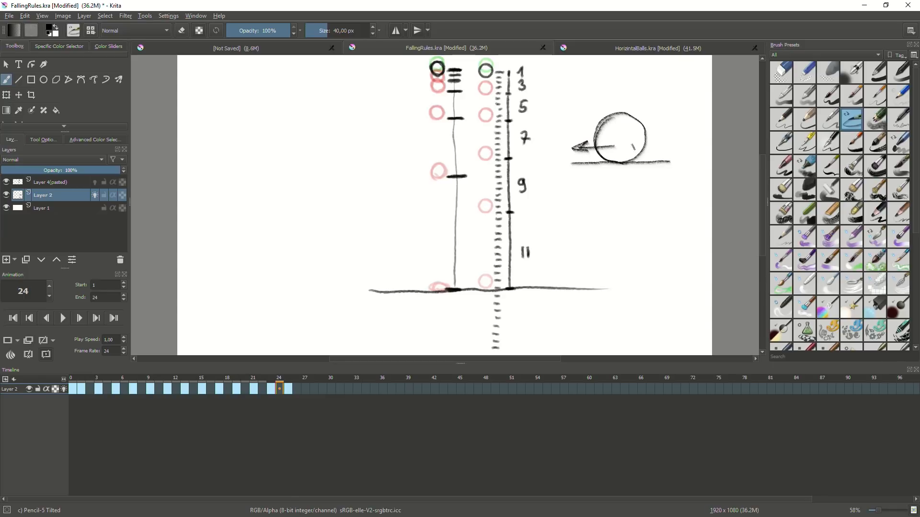
{"action": "key", "text": "ctrl+z"}
{"action": "mouse_move", "coordinate": [600, 140]}
{"action": "left_mouse_down"}
{"action": "mouse_move", "coordinate": [577, 159]}
{"action": "mouse_move", "coordinate": [623, 163]}
{"action": "mouse_move", "coordinate": [664, 147]}
{"action": "mouse_move", "coordinate": [604, 141]}
{"action": "mouse_move", "coordinate": [577, 154]}
{"action": "mouse_move", "coordinate": [616, 164]}
{"action": "mouse_move", "coordinate": [661, 150]}
{"action": "mouse_move", "coordinate": [620, 138]}
{"action": "mouse_move", "coordinate": [586, 157]}
{"action": "left_mouse_up"}
{"action": "key", "text": "ctrl+z"}
{"action": "mouse_move", "coordinate": [589, 147]}
{"action": "left_mouse_down"}
{"action": "mouse_move", "coordinate": [586, 157]}
{"action": "mouse_move", "coordinate": [599, 157]}
{"action": "left_mouse_up"}
{"action": "key", "text": "ctrl+z"}
{"action": "key", "text": "ctrl+z"}
{"action": "mouse_move", "coordinate": [616, 120]}
{"action": "left_mouse_down"}
{"action": "mouse_move", "coordinate": [640, 135]}
{"action": "mouse_move", "coordinate": [588, 153]}
{"action": "mouse_move", "coordinate": [660, 143]}
{"action": "left_mouse_up"}
Undo the latest strokes of the ball sketch
{"action": "key", "text": "ctrl+z"}
{"action": "key", "text": "ctrl+z"}
{"action": "key", "text": "ctrl+z"}
{"action": "key", "text": "ctrl+z"}
{"action": "key", "text": "ctrl+z"}
{"action": "key", "text": "ctrl+z"}
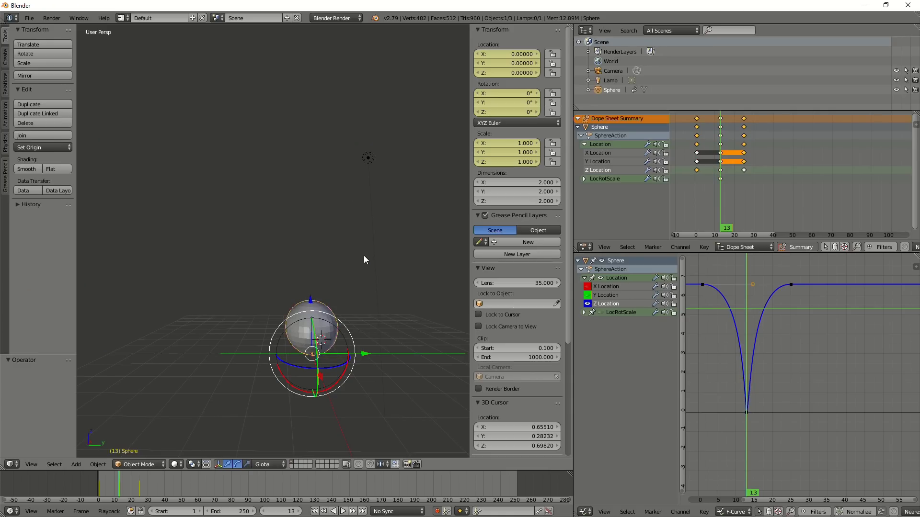
Switch back to Blender, try squashing the sphere at frame 13 to a scale of about 1.356, 1.356, 0.342, and undo it
{"action": "key", "text": "s"}
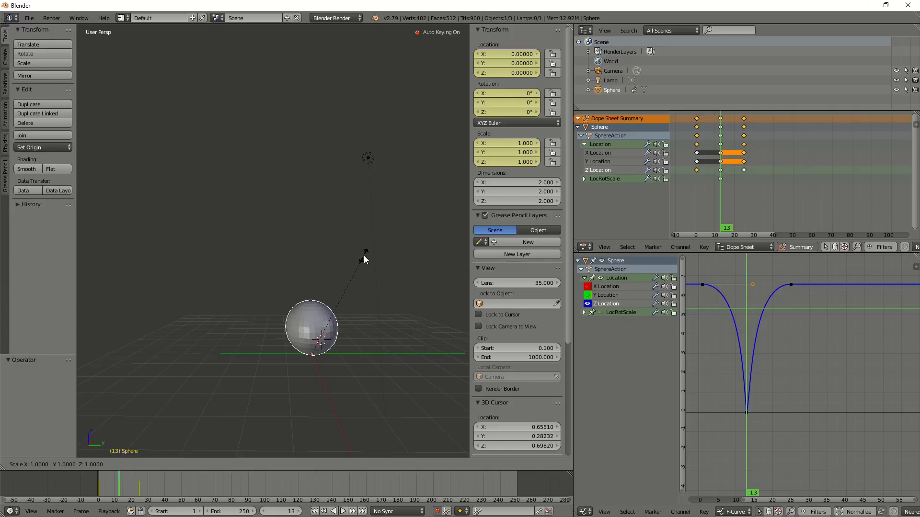
{"action": "key", "text": "z"}
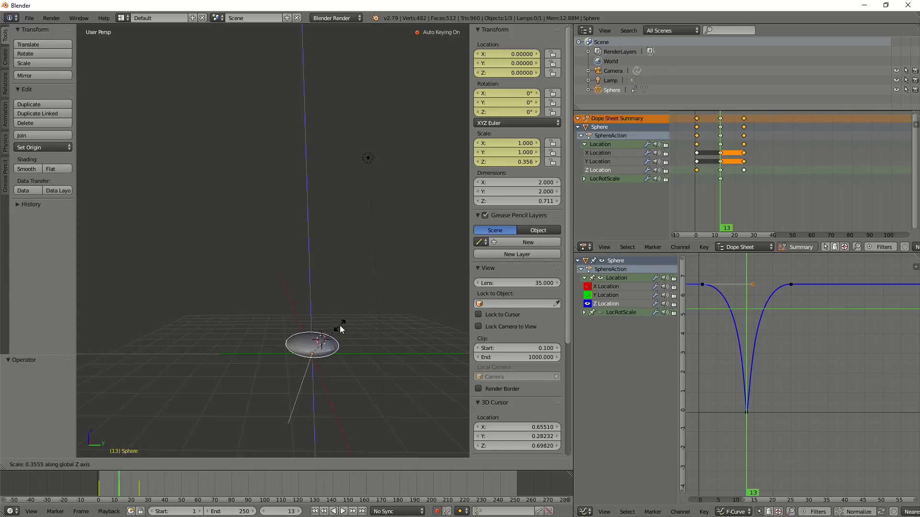
{"action": "left_click", "coordinate": [335, 339]}
{"action": "key", "text": "s"}
{"action": "left_click", "coordinate": [407, 318]}
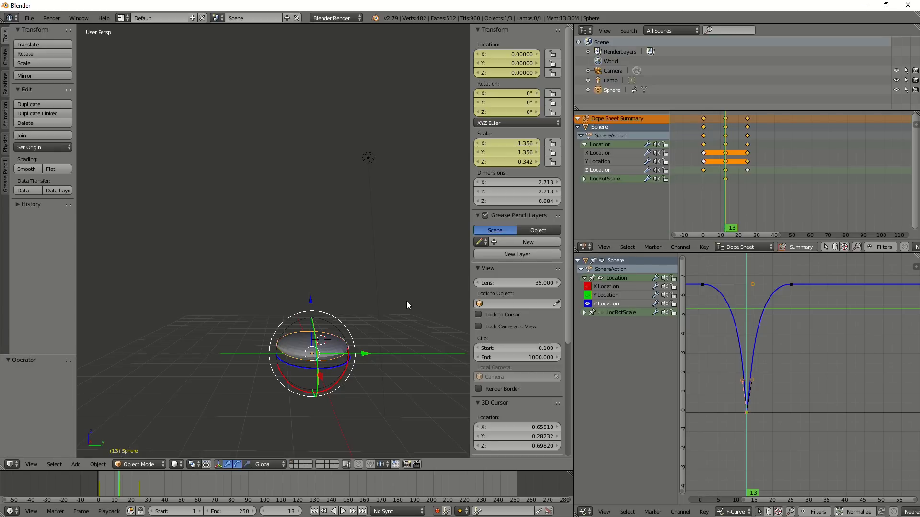
{"action": "key", "text": "ctrl+z"}
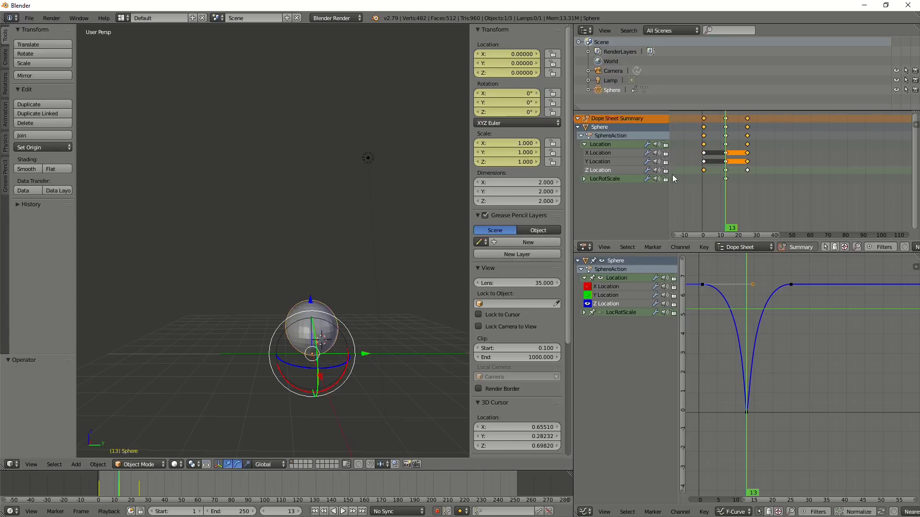
Keyframe the sphere's scale of 1.000 at frame 1 and expand the LocRotScale channels in the dope sheet
{"action": "left_click", "coordinate": [704, 189]}
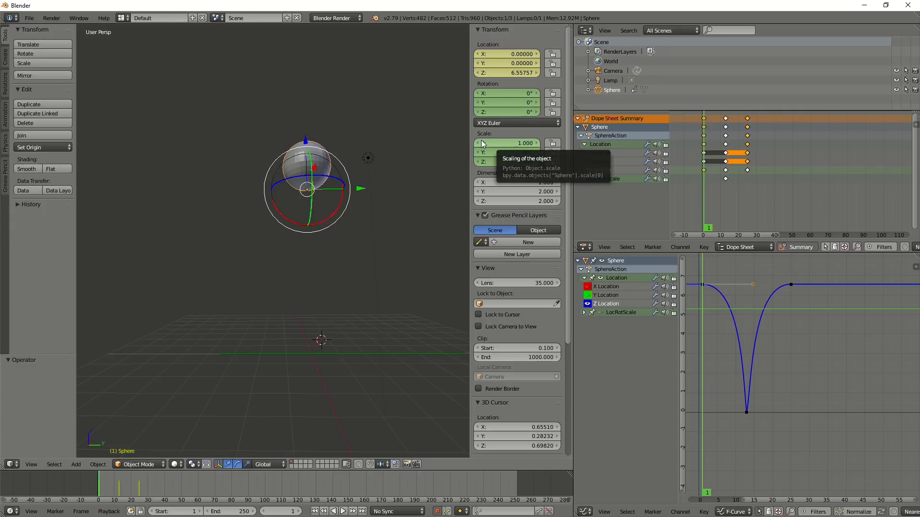
{"action": "key", "text": "i"}
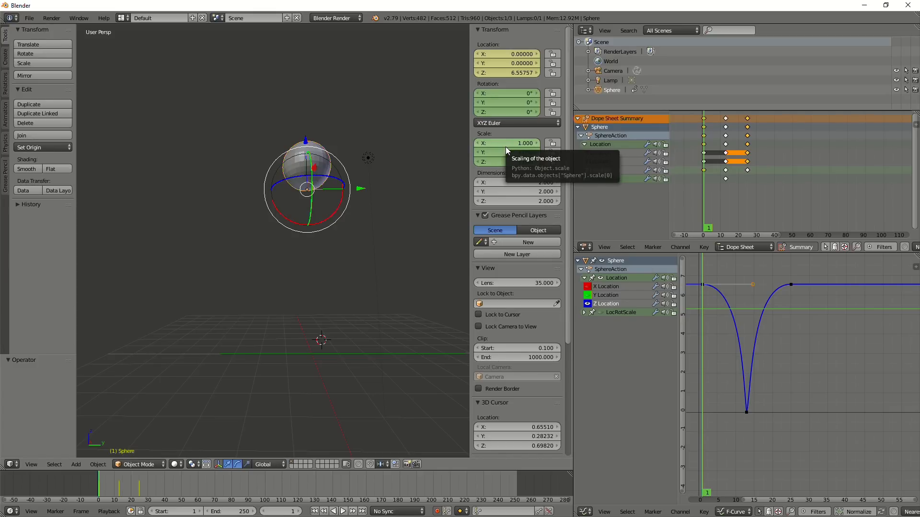
{"action": "key", "text": "i"}
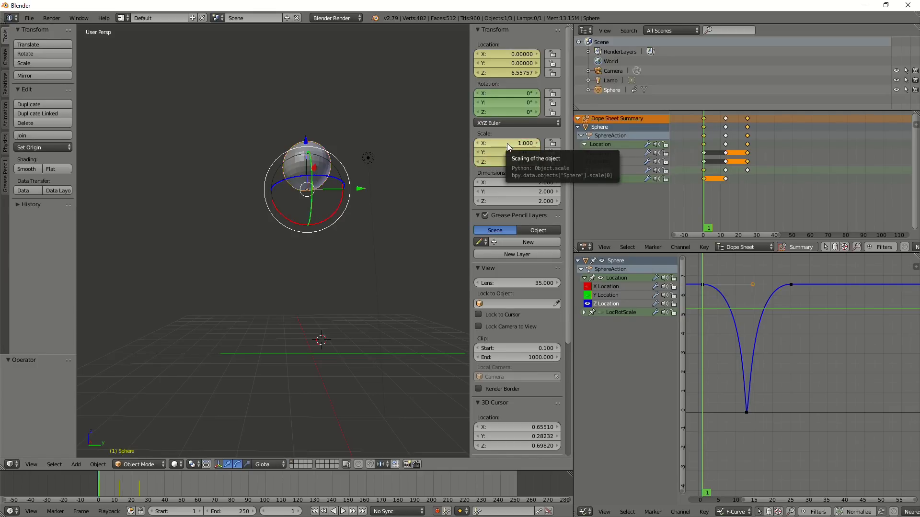
{"action": "left_click", "coordinate": [583, 178]}
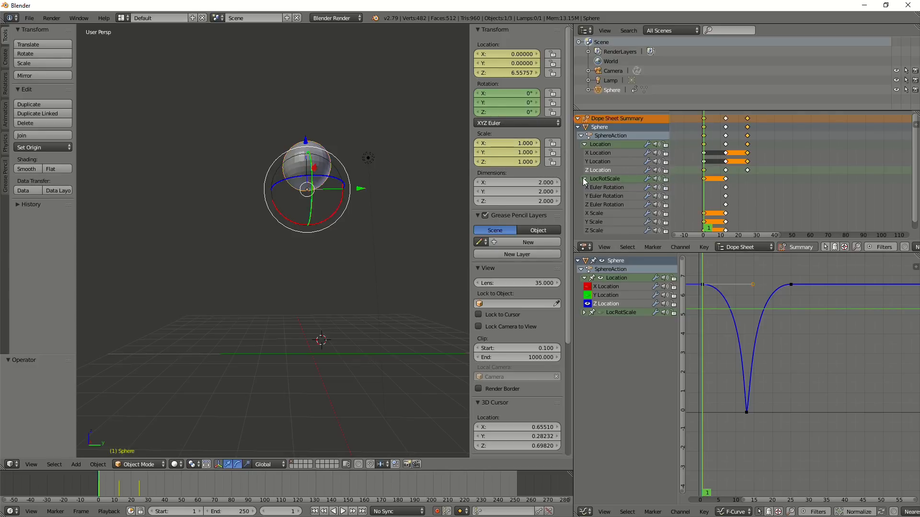
{"action": "scroll", "coordinate": [590, 188], "scroll_direction": "down", "scroll_amount": 1}
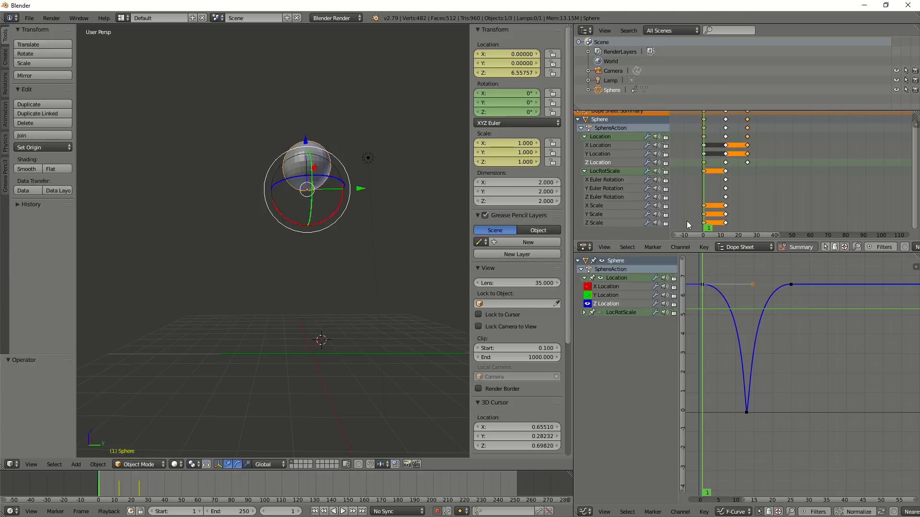
Keyframe the sphere's scale of 1.000 at frame 25, the end of the bounce
{"action": "left_click", "coordinate": [725, 212]}
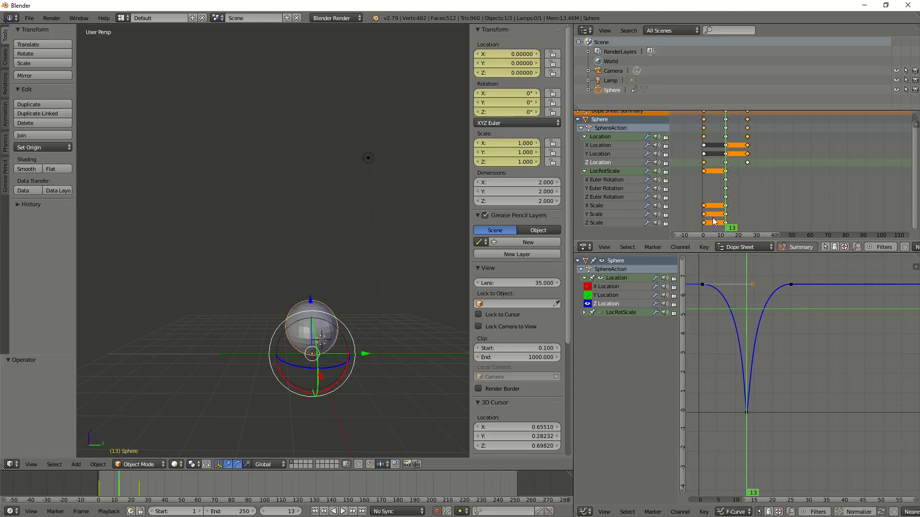
{"action": "key", "text": "alt+a"}
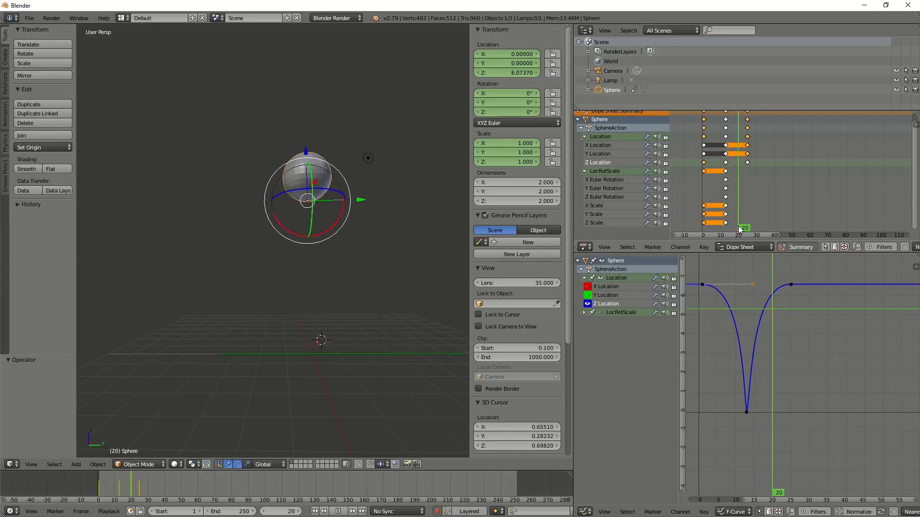
{"action": "key", "text": "alt+a"}
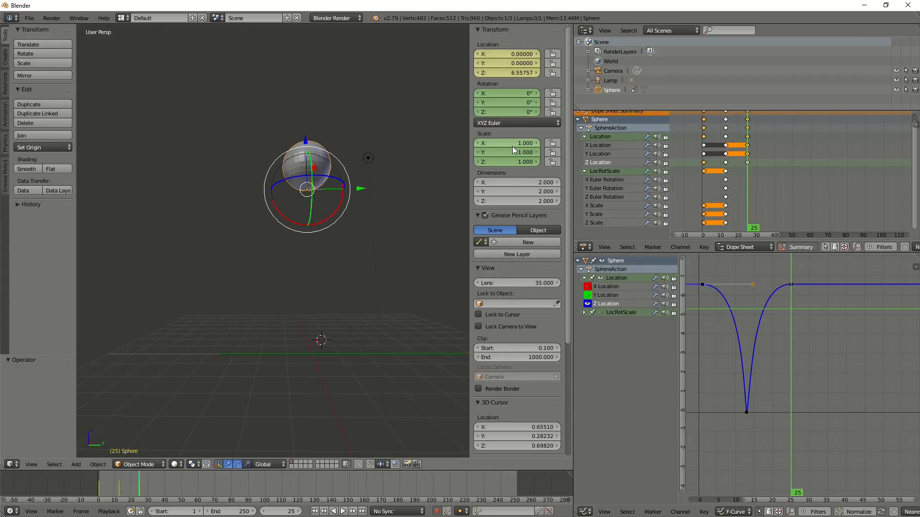
{"action": "key", "text": "i"}
{"action": "mouse_move", "coordinate": [746, 202]}
{"action": "left_mouse_down"}
{"action": "mouse_move", "coordinate": [726, 209]}
{"action": "mouse_move", "coordinate": [750, 216]}
{"action": "left_mouse_up"}
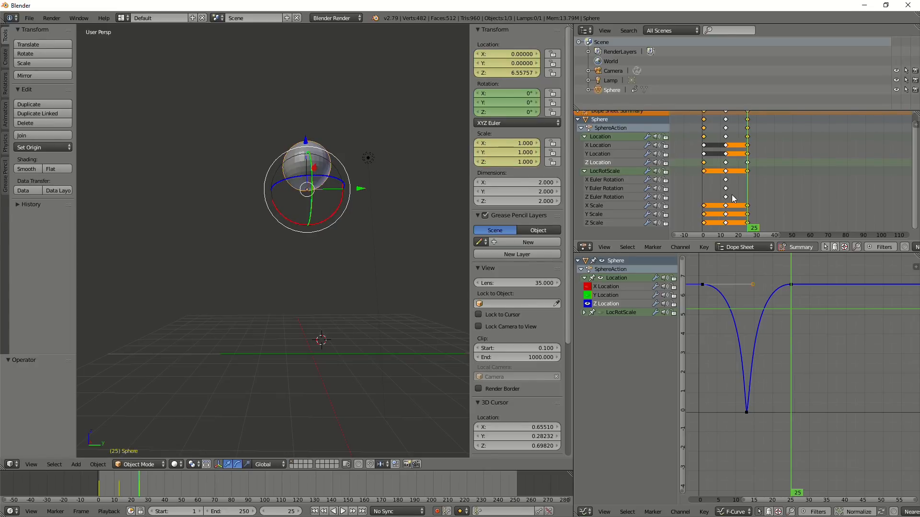
Squash the sphere at frame 13 by scaling Z by about 0.183 and scaling it uniformly by about 1.51
{"action": "left_click", "coordinate": [736, 207]}
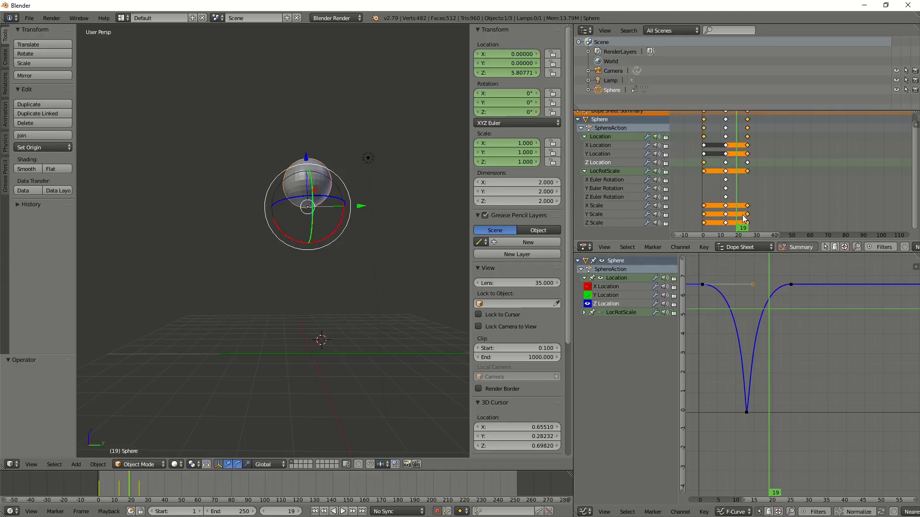
{"action": "left_click_drag", "start_coordinate": [736, 217], "coordinate": [726, 219]}
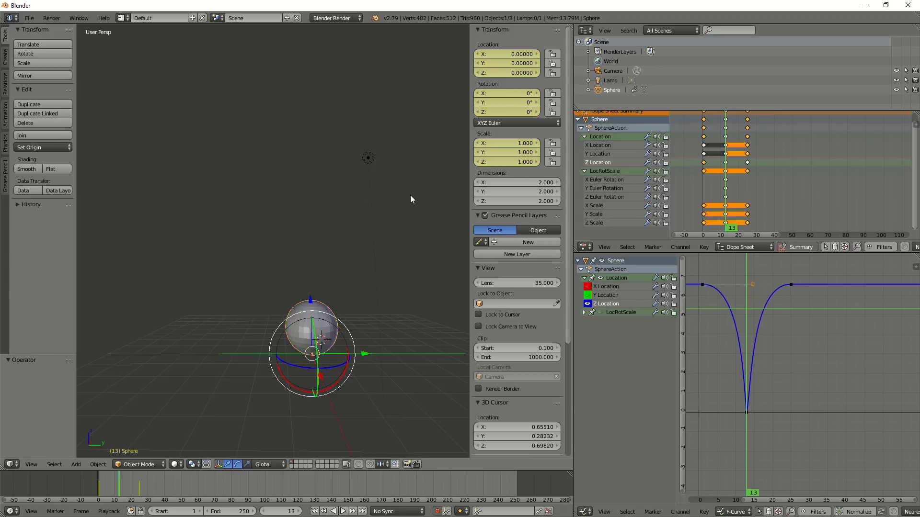
{"action": "key", "text": "s"}
{"action": "key", "text": "z"}
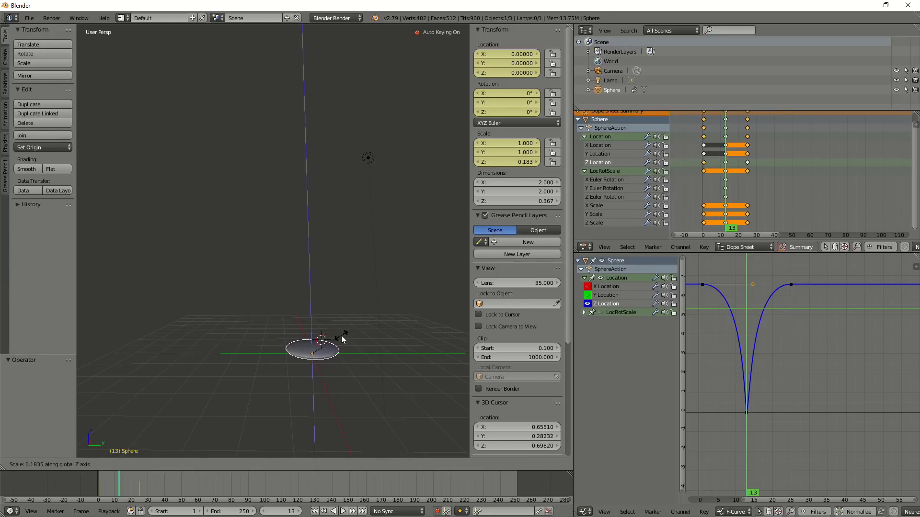
{"action": "left_click", "coordinate": [342, 334]}
{"action": "key", "text": "s"}
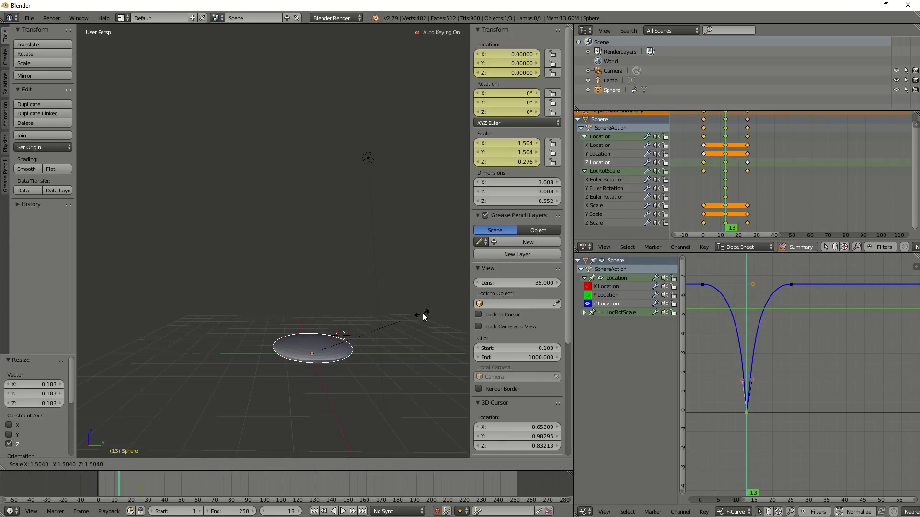
{"action": "left_click", "coordinate": [422, 314]}
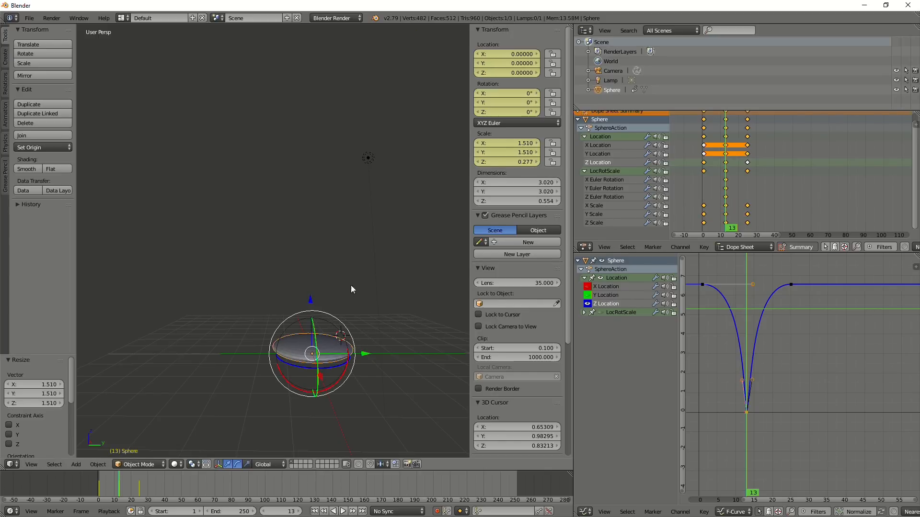
Deselect everything, play the bounce from its start, and return to the landing frame 13
{"action": "left_click_drag", "start_coordinate": [719, 222], "coordinate": [697, 226]}
{"action": "left_click", "coordinate": [376, 369]}
{"action": "key", "text": "a"}
{"action": "key", "text": "alt+a"}
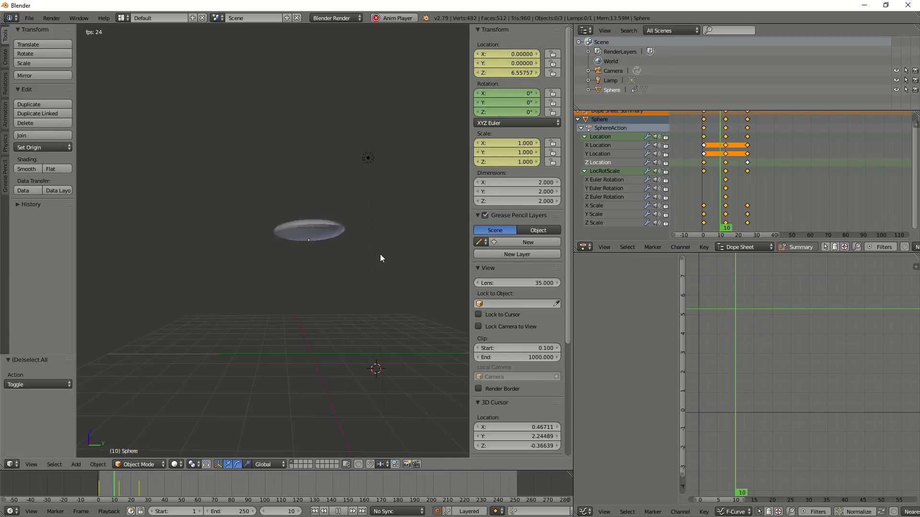
{"action": "left_click", "coordinate": [103, 481]}
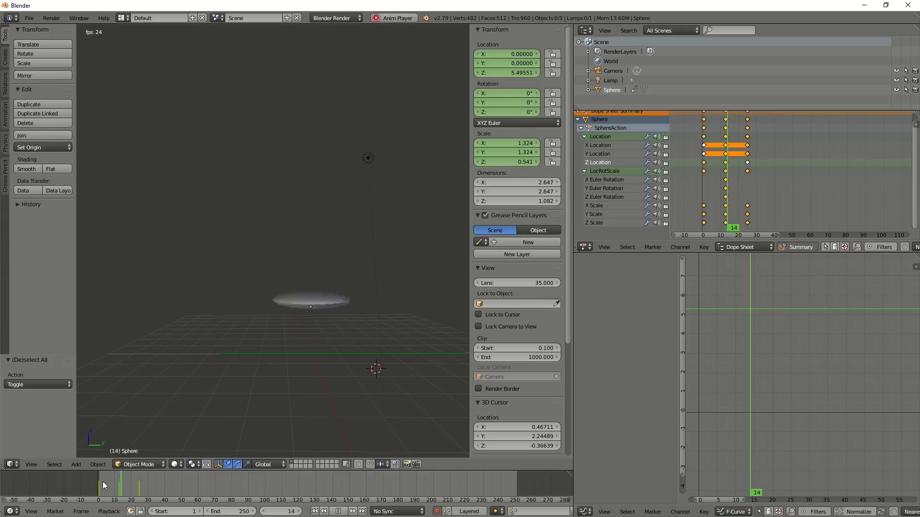
{"action": "key", "text": "Escape"}
{"action": "left_click_drag", "start_coordinate": [105, 484], "coordinate": [119, 485]}
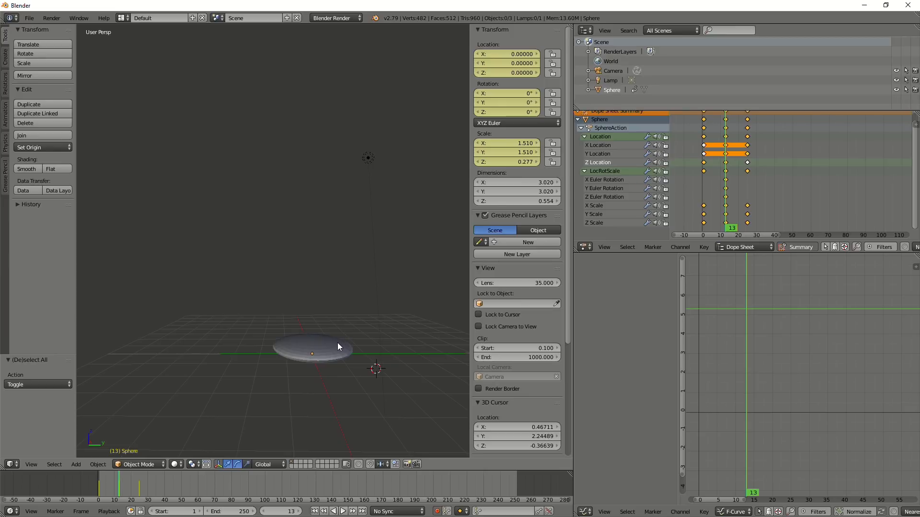
Copy the sphere's X, Y and Z Scale keyframes at frame 1, with all three scale channels selected
{"action": "left_click_drag", "start_coordinate": [725, 224], "coordinate": [706, 227]}
{"action": "right_click", "coordinate": [704, 205]}
{"action": "right_click", "coordinate": [704, 214]}
{"action": "right_click", "coordinate": [704, 223]}
{"action": "right_click", "coordinate": [703, 206], "text": "shift"}
{"action": "left_click", "coordinate": [627, 207]}
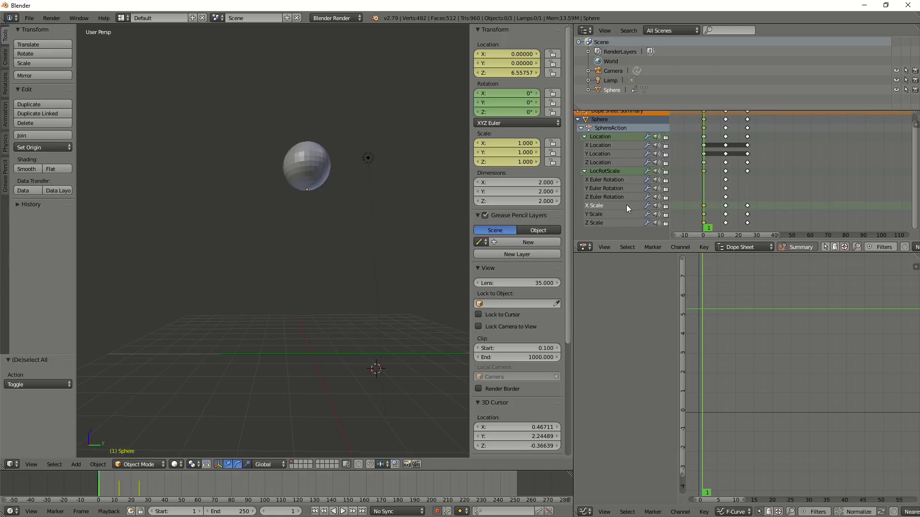
{"action": "left_click", "coordinate": [703, 206]}
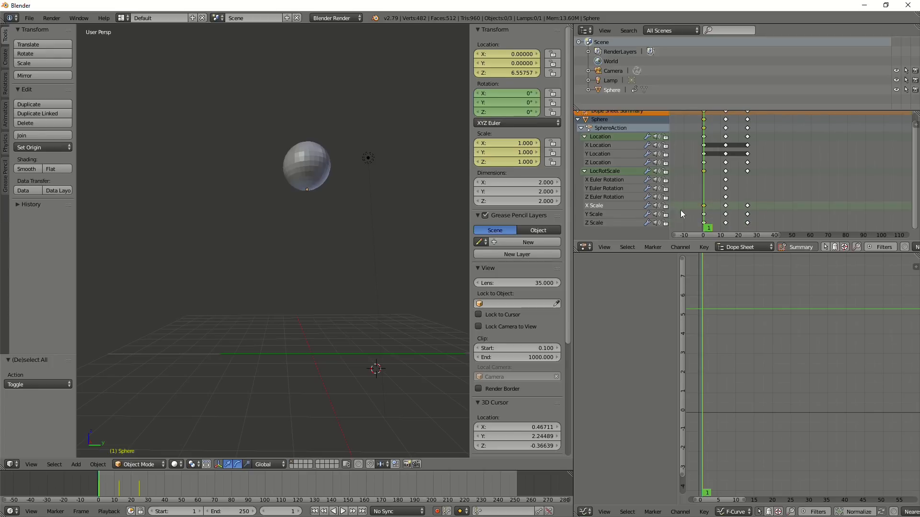
{"action": "left_click", "coordinate": [599, 216]}
{"action": "left_click", "coordinate": [599, 223], "text": "shift"}
{"action": "right_click", "coordinate": [703, 214], "text": "shift"}
{"action": "right_click", "coordinate": [704, 223], "text": "shift"}
{"action": "key", "text": "ctrl+c"}
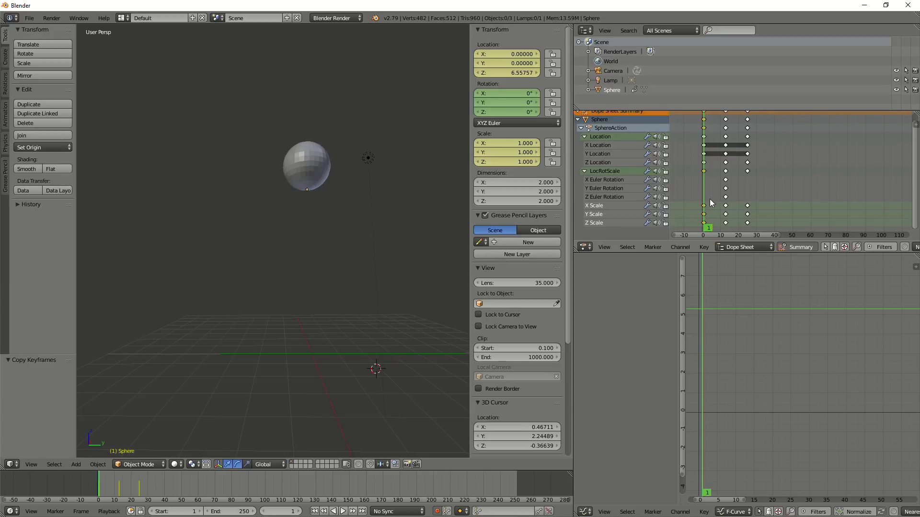
Paste the copied scale keyframes at frames 12 and 15, on either side of the squash
{"action": "key", "text": "alt+a"}
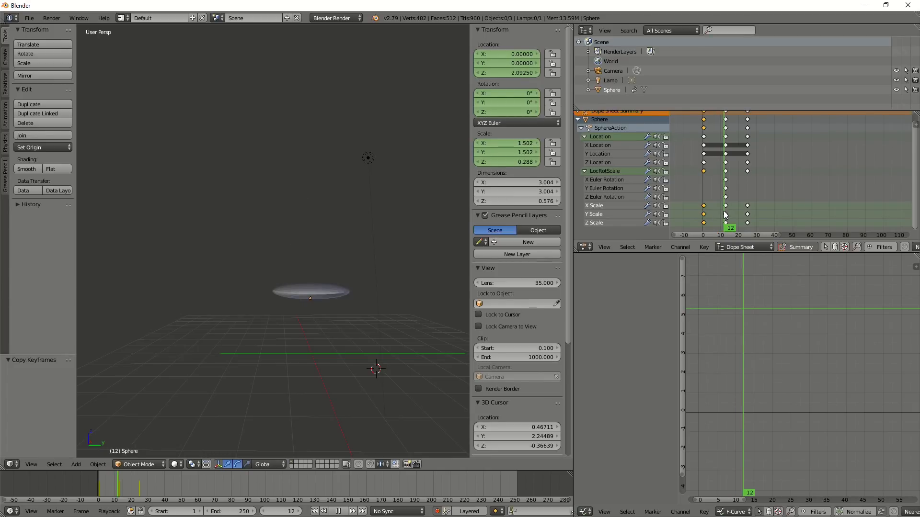
{"action": "key", "text": "alt+a"}
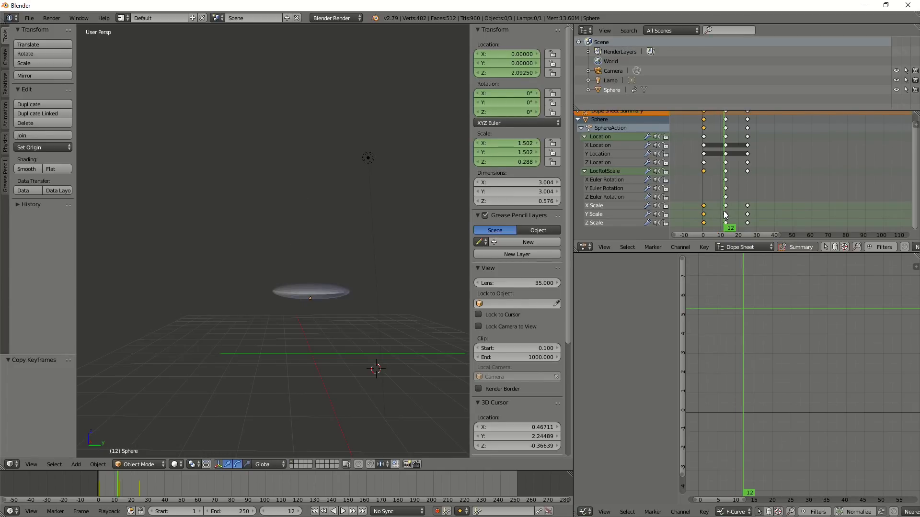
{"action": "key", "text": "ctrl+v"}
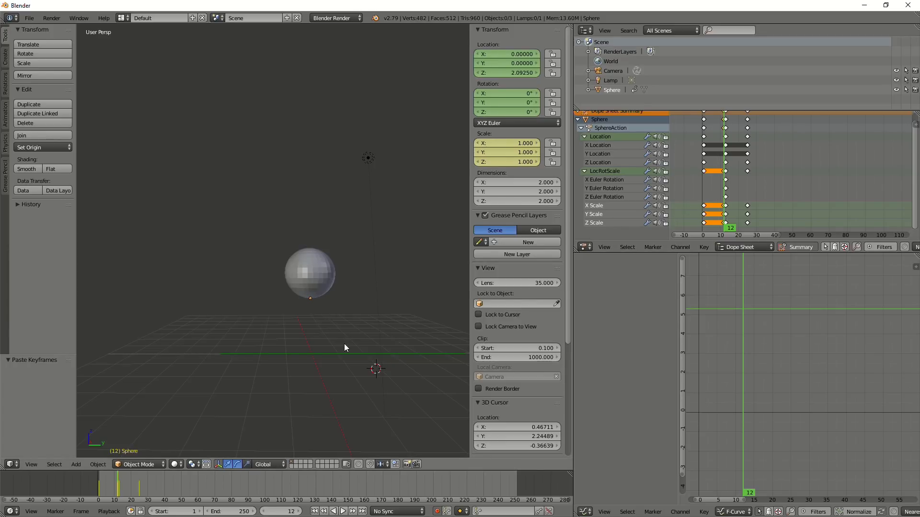
{"action": "key", "text": "alt+a"}
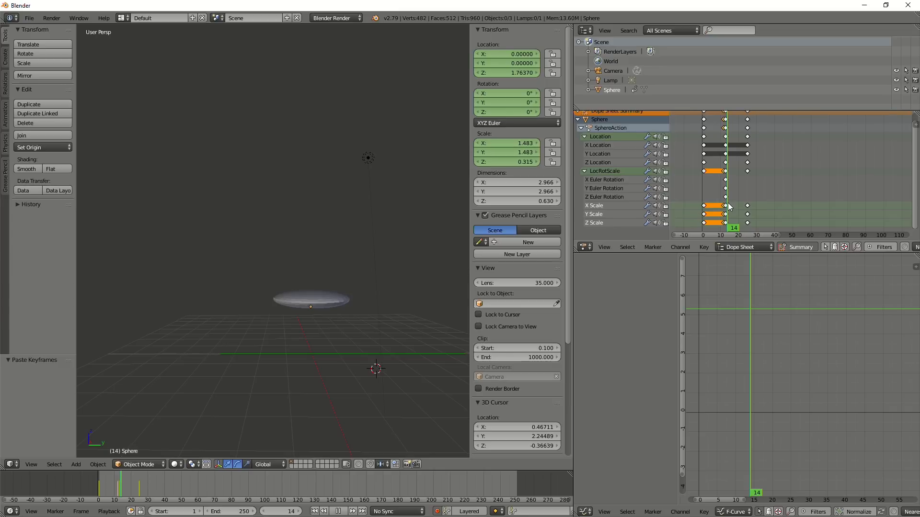
{"action": "key", "text": "alt+a"}
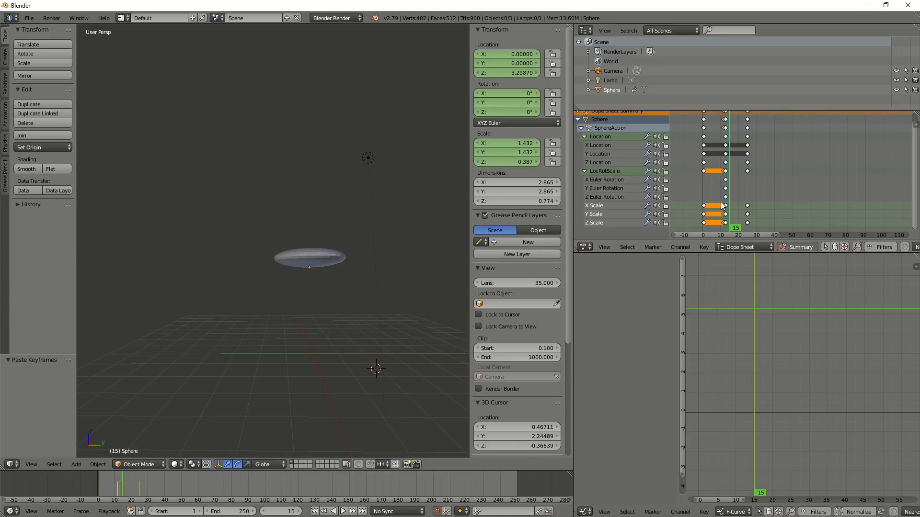
{"action": "key", "text": "ctrl+v"}
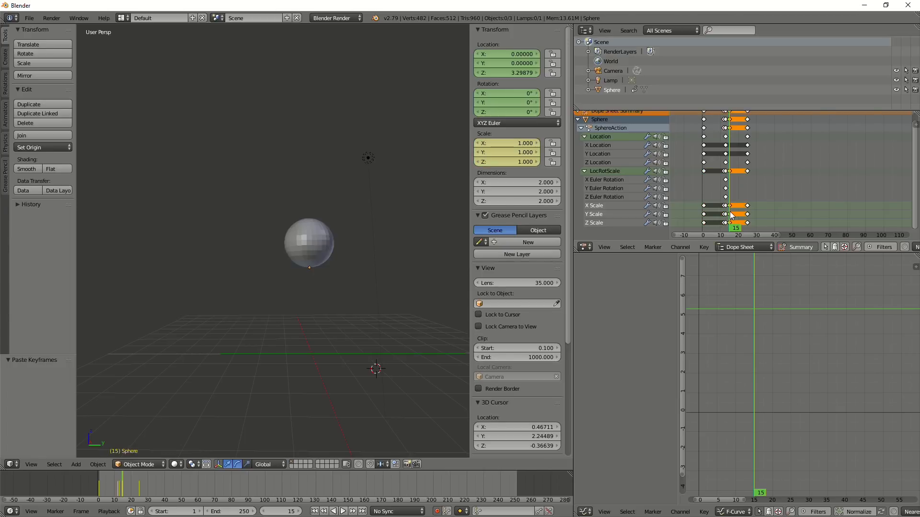
Play back the bounce and step through the frames around the landing to check the squash timing
{"action": "key", "text": "alt+a"}
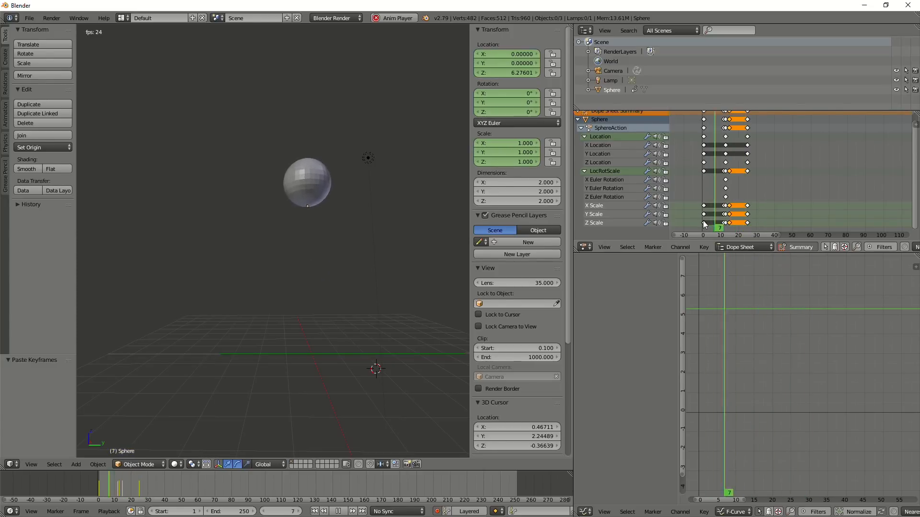
{"action": "key", "text": "Escape"}
{"action": "left_click_drag", "start_coordinate": [722, 218], "coordinate": [726, 214]}
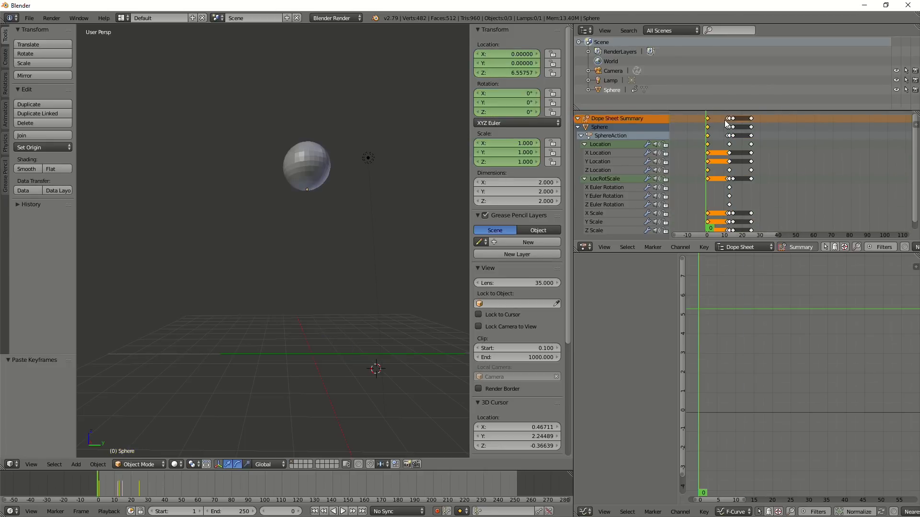
{"action": "key", "text": "alt+a"}
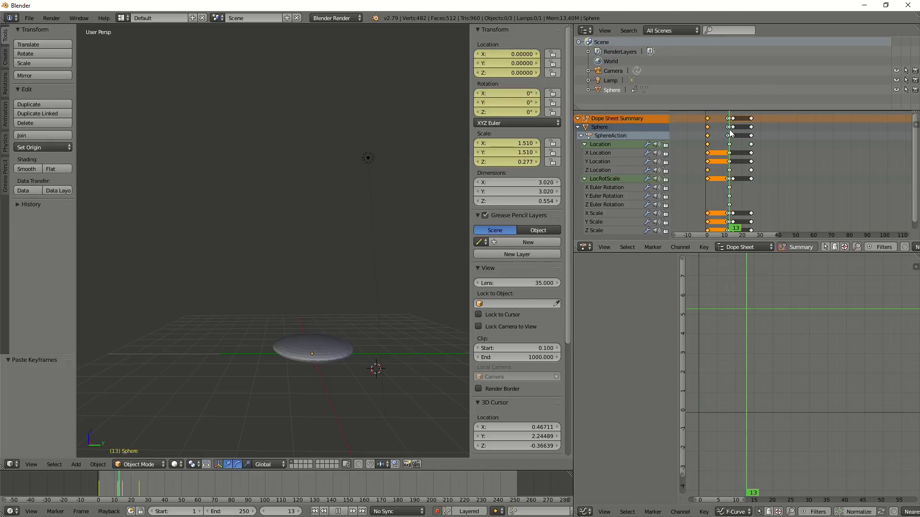
{"action": "key", "text": "alt+a"}
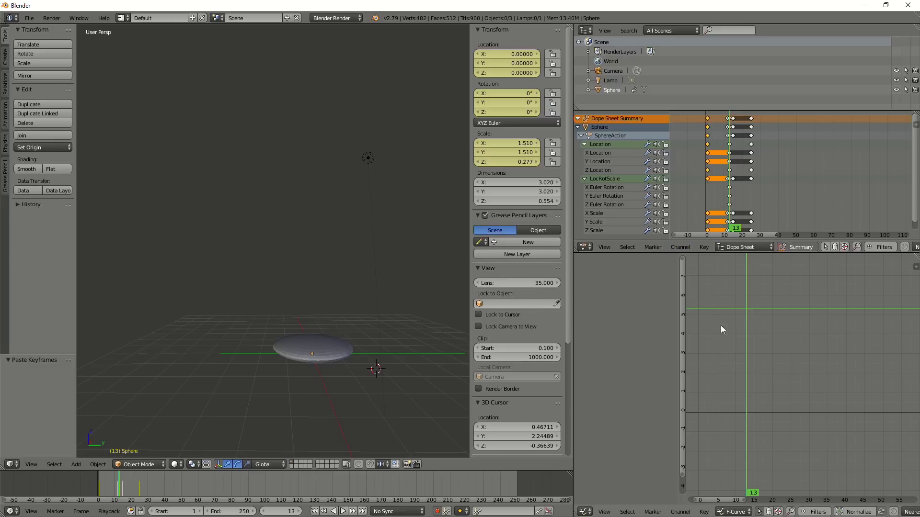
Select the sphere and its Location channel group, and collapse the LocRotScale channels in the dope sheet
{"action": "left_click", "coordinate": [600, 144]}
{"action": "right_click", "coordinate": [298, 351]}
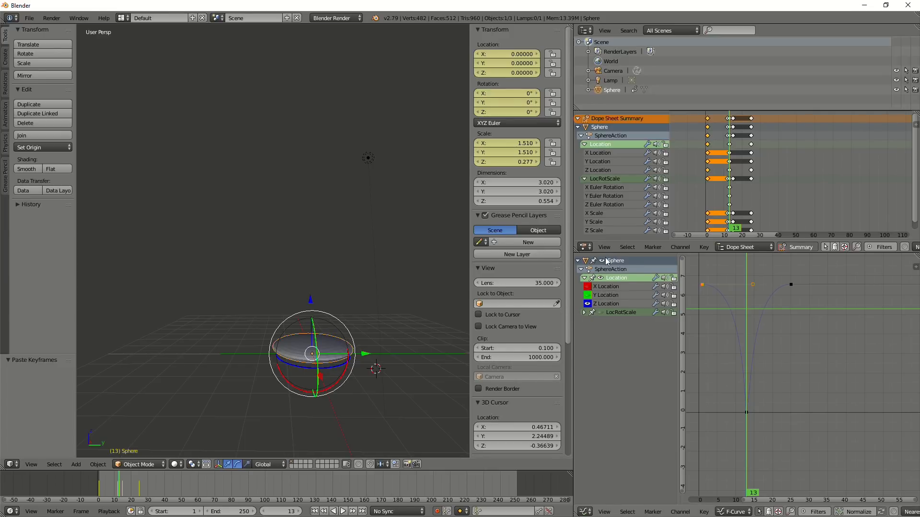
{"action": "left_click", "coordinate": [584, 179]}
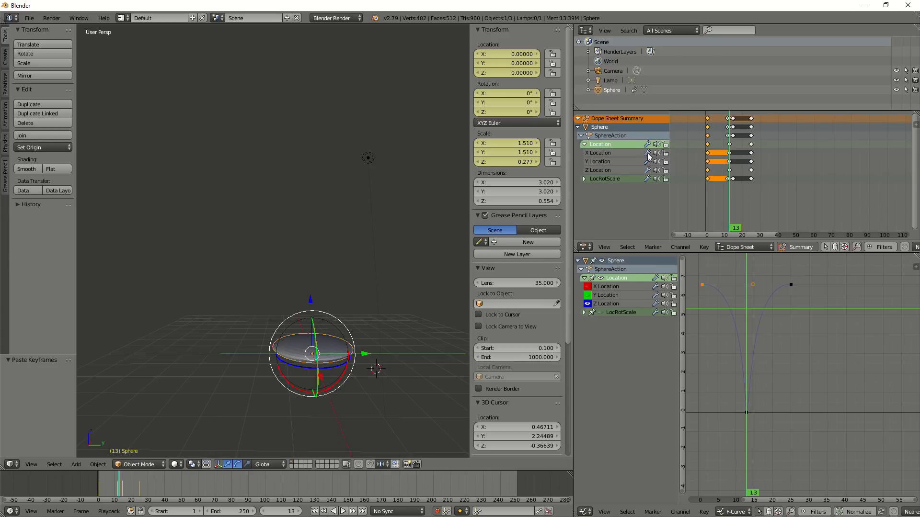
Select the X, Y and Z Location keyframes at frame 13 in the dope sheet
{"action": "left_click", "coordinate": [604, 171]}
{"action": "scroll", "coordinate": [710, 178], "scroll_direction": "up", "scroll_amount": 1}
{"action": "scroll", "coordinate": [711, 177], "scroll_direction": "up", "scroll_amount": 4}
{"action": "middle_click_drag", "start_coordinate": [726, 184], "coordinate": [764, 180]}
{"action": "scroll", "coordinate": [737, 165], "scroll_direction": "up", "scroll_amount": 2}
{"action": "key", "text": "alt+a"}
{"action": "left_click", "coordinate": [762, 148]}
{"action": "right_click", "coordinate": [762, 148]}
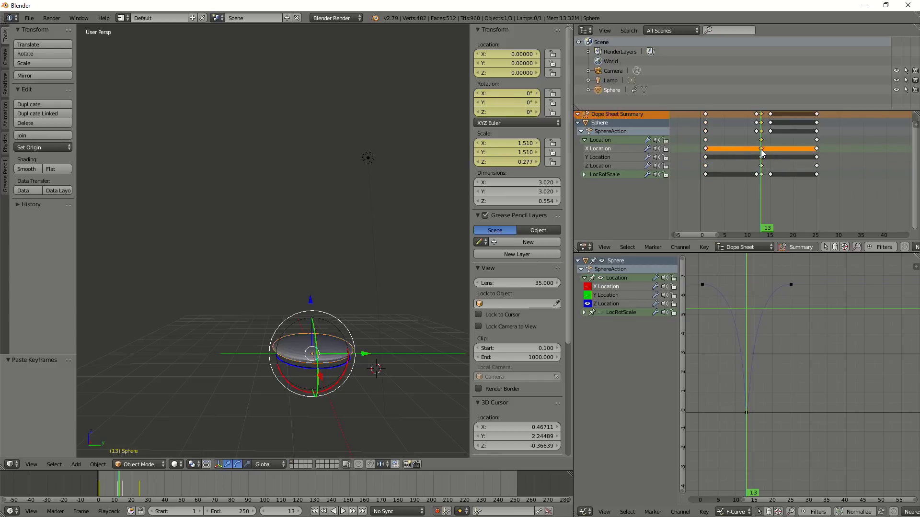
{"action": "right_click", "coordinate": [761, 155], "text": "shift"}
{"action": "right_click", "coordinate": [761, 165], "text": "shift"}
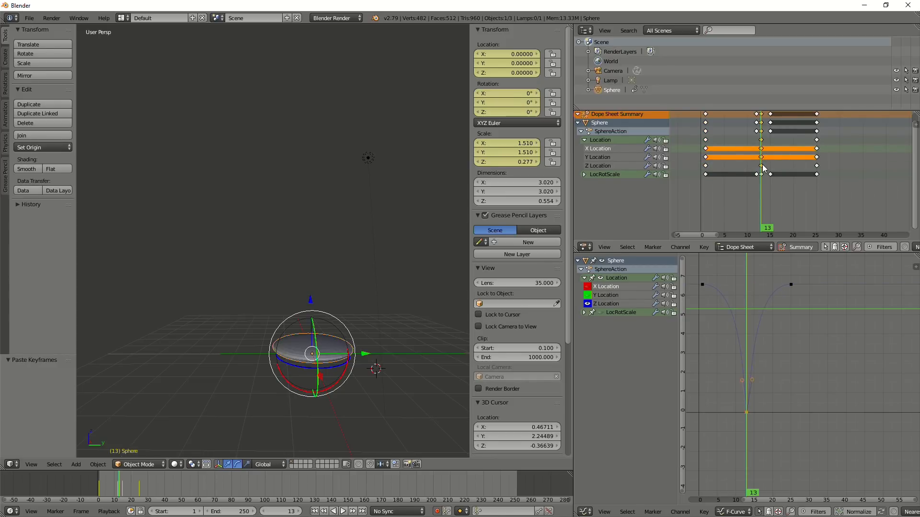
Try pasting a copy of the frame 13 location keyframes at frame 15, and undo it
{"action": "key", "text": "ctrl+c"}
{"action": "left_click", "coordinate": [770, 167]}
{"action": "key", "text": "ctrl+v"}
{"action": "key", "text": "ctrl+z"}
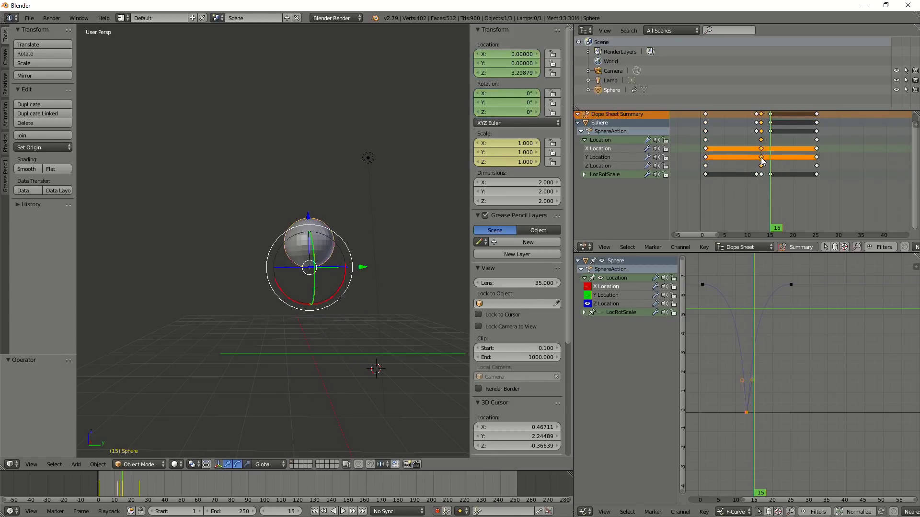
Copy the location keyframes at frame 13 with all three location channels selected, and paste them at frame 16
{"action": "left_click", "coordinate": [763, 165]}
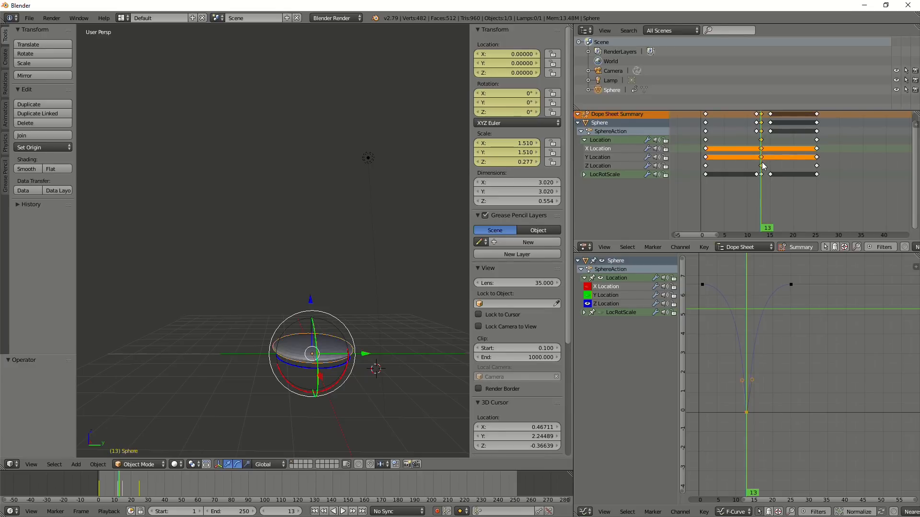
{"action": "left_click", "coordinate": [602, 159]}
{"action": "left_click", "coordinate": [600, 166]}
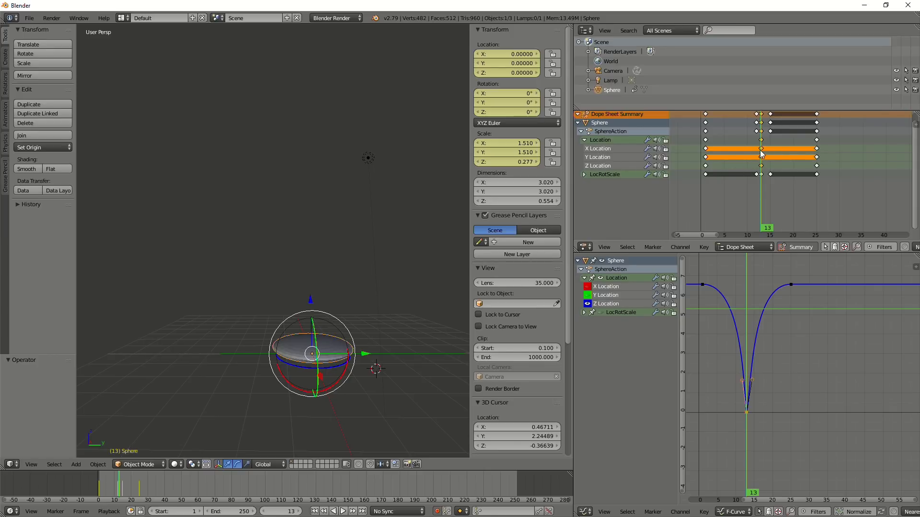
{"action": "key", "text": "ctrl+c"}
{"action": "key", "text": "alt+a"}
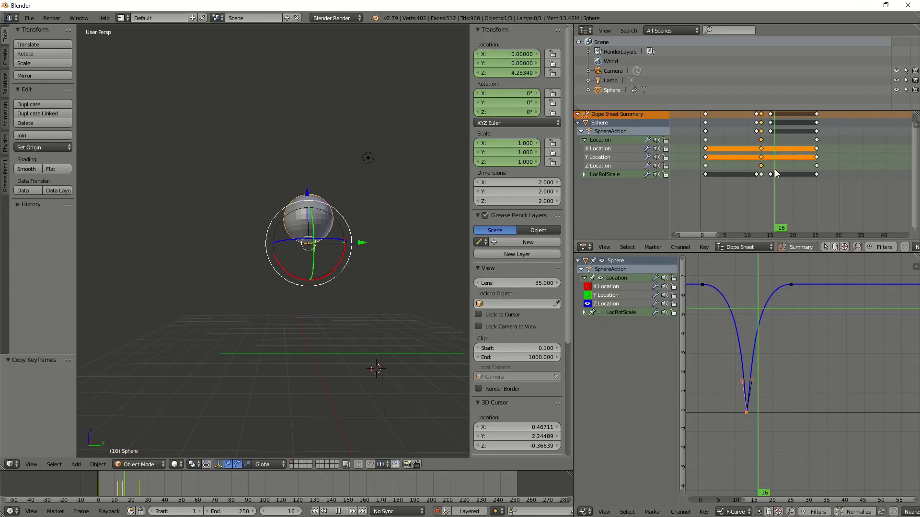
{"action": "key", "text": "alt+a"}
{"action": "key", "text": "ctrl+v"}
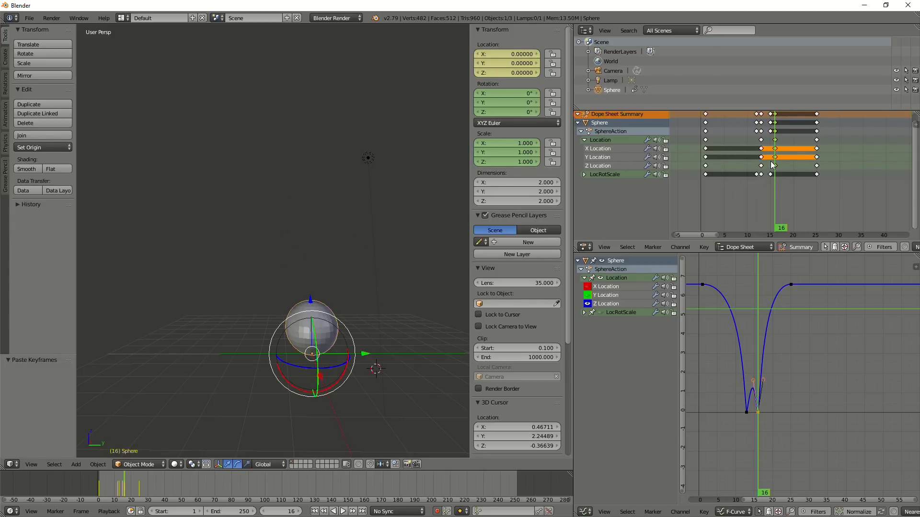
{"action": "key", "text": "ctrl+z"}
Move all the end keyframes at frame 25 about 1.865 frames forward
{"action": "left_click", "coordinate": [817, 114]}
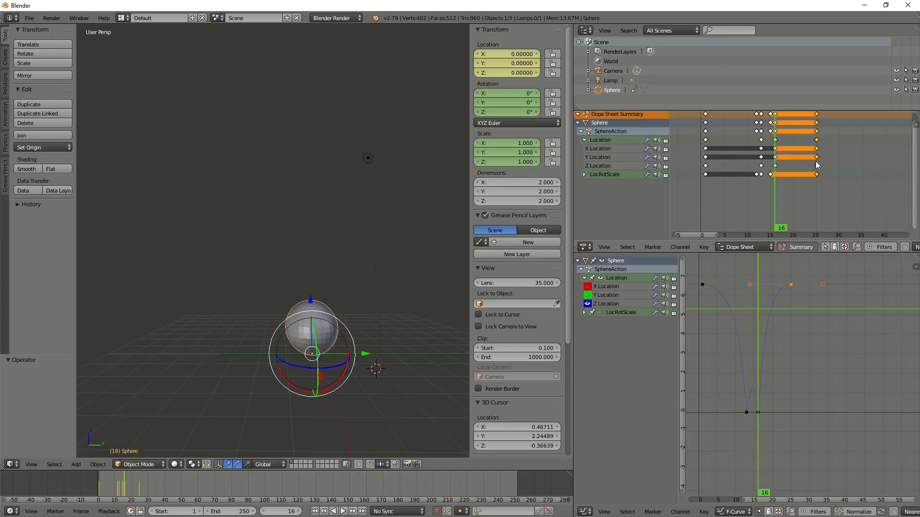
{"action": "key", "text": "g"}
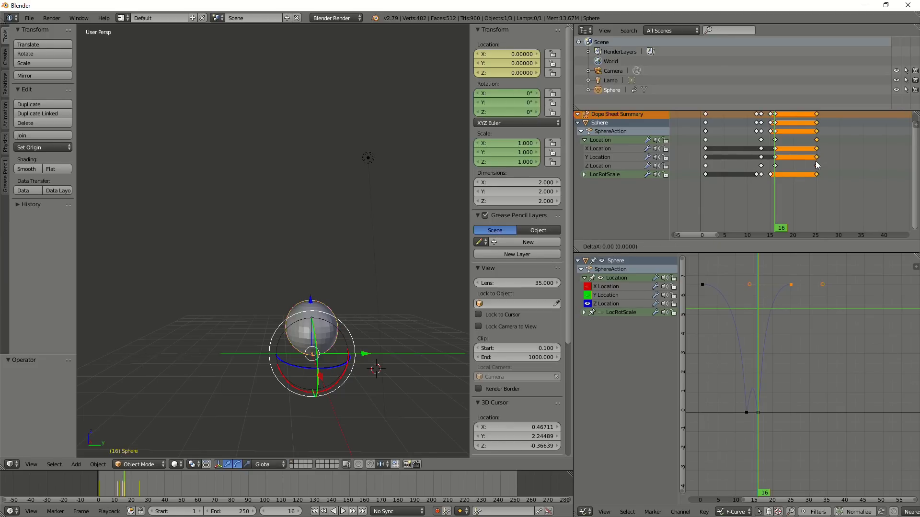
{"action": "left_click", "coordinate": [824, 162]}
{"action": "left_click", "coordinate": [824, 162]}
Lower the inner handle of the Z Location keyframe at frame 16 by about 1.658 to flatten the curve
{"action": "right_click", "coordinate": [775, 165]}
{"action": "left_click", "coordinate": [775, 166]}
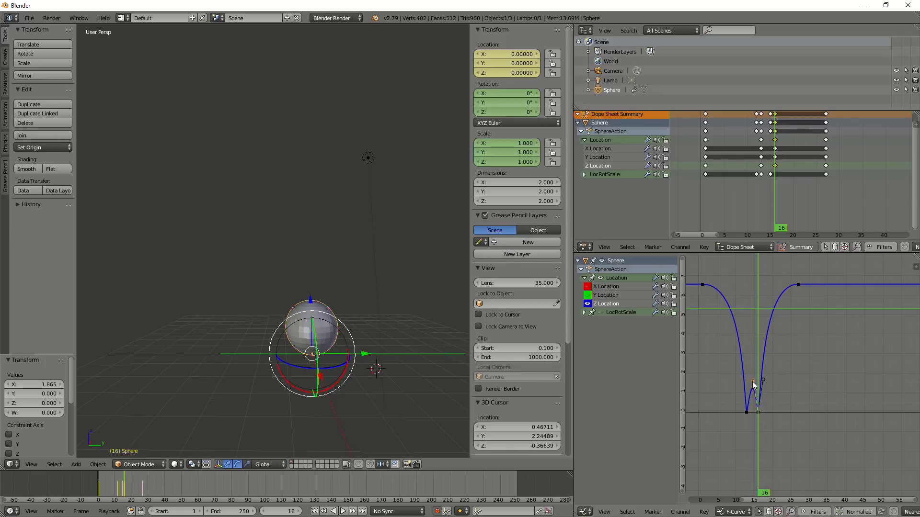
{"action": "scroll", "coordinate": [746, 412], "scroll_direction": "up", "scroll_amount": 2}
{"action": "left_click_drag", "start_coordinate": [713, 362], "coordinate": [754, 369]}
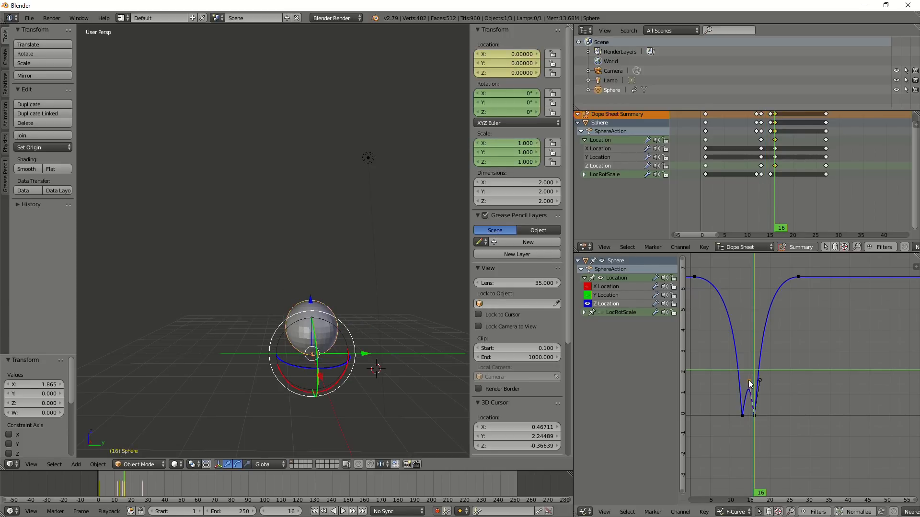
{"action": "key", "text": "g"}
{"action": "left_click", "coordinate": [751, 417]}
Lower the inner handle of the Z Location keyframe at frame 13 by about 1.681, level with the ground
{"action": "left_click", "coordinate": [742, 415]}
{"action": "key", "text": "g"}
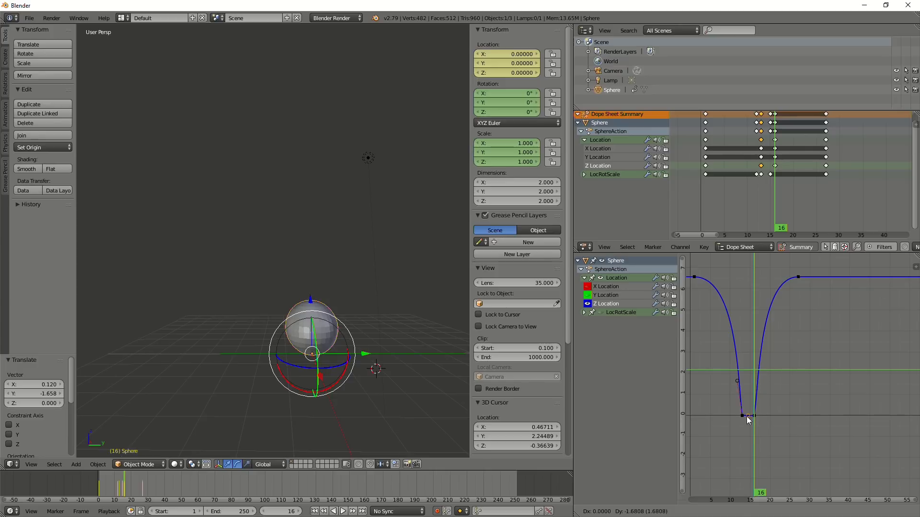
{"action": "left_click", "coordinate": [745, 416]}
{"action": "left_click", "coordinate": [741, 416]}
{"action": "scroll", "coordinate": [746, 422], "scroll_direction": "up", "scroll_amount": 3}
{"action": "key", "text": "g"}
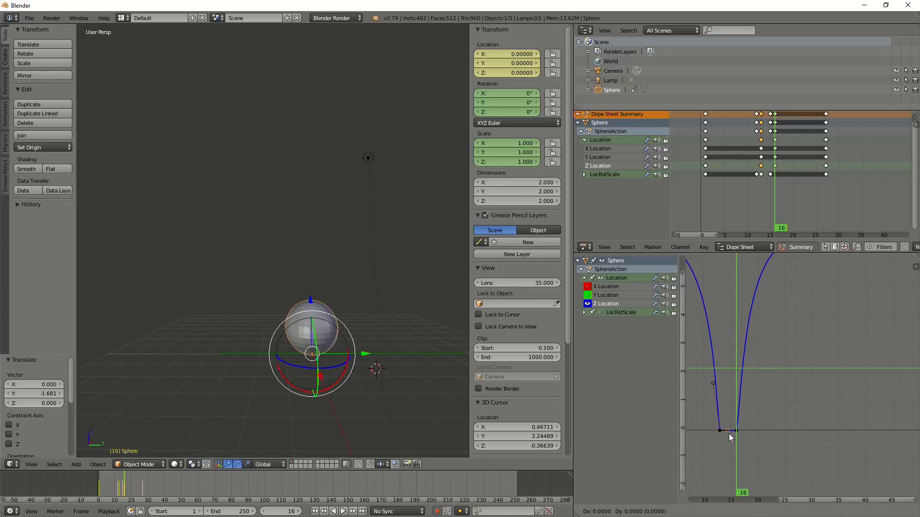
{"action": "key", "text": "y"}
{"action": "left_click", "coordinate": [729, 433]}
Select the Z Location keyframe at frame 16 and expand the LocRotScale channels in the dope sheet
{"action": "scroll", "coordinate": [726, 403], "scroll_direction": "down", "scroll_amount": 7}
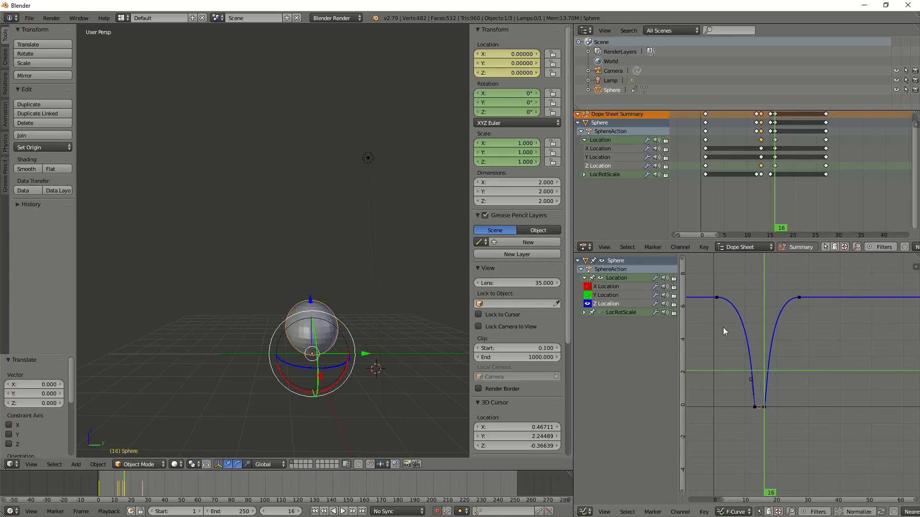
{"action": "left_click", "coordinate": [711, 317]}
{"action": "key", "text": "alt+a"}
{"action": "left_click_drag", "start_coordinate": [711, 317], "coordinate": [763, 333]}
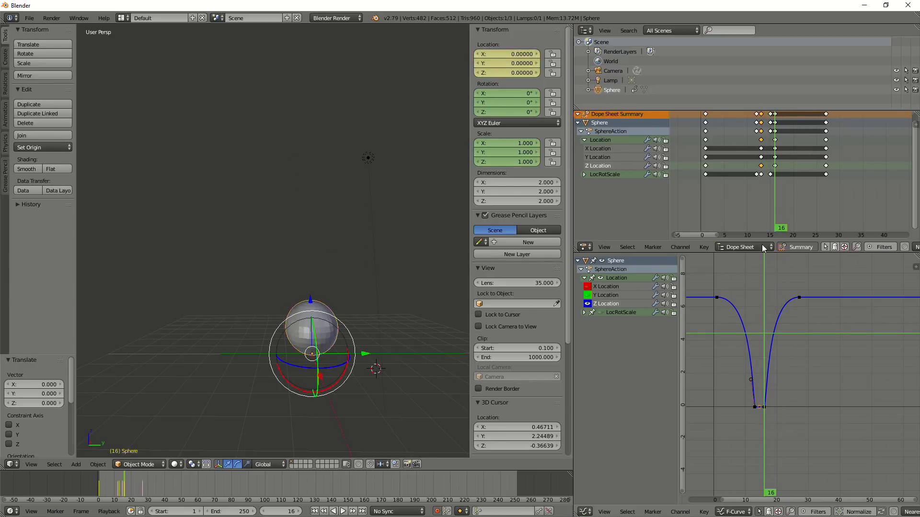
{"action": "left_click", "coordinate": [774, 166]}
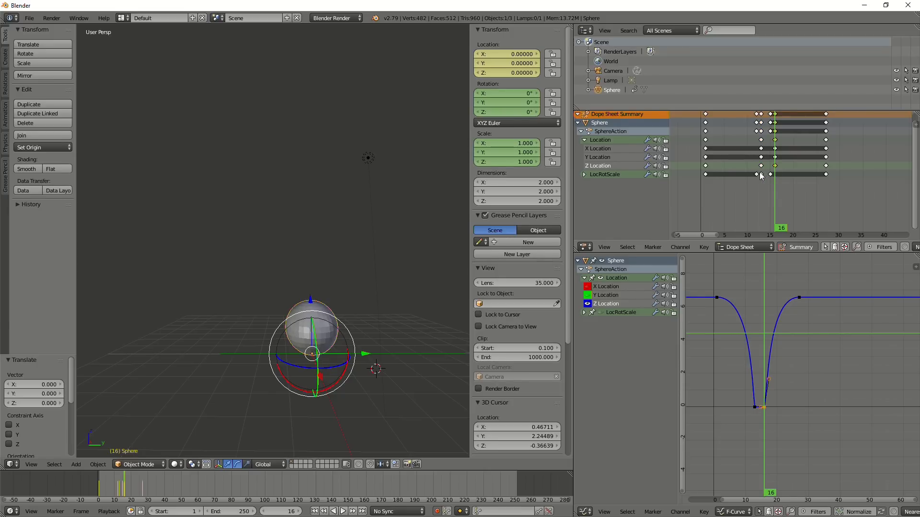
{"action": "left_click", "coordinate": [584, 174]}
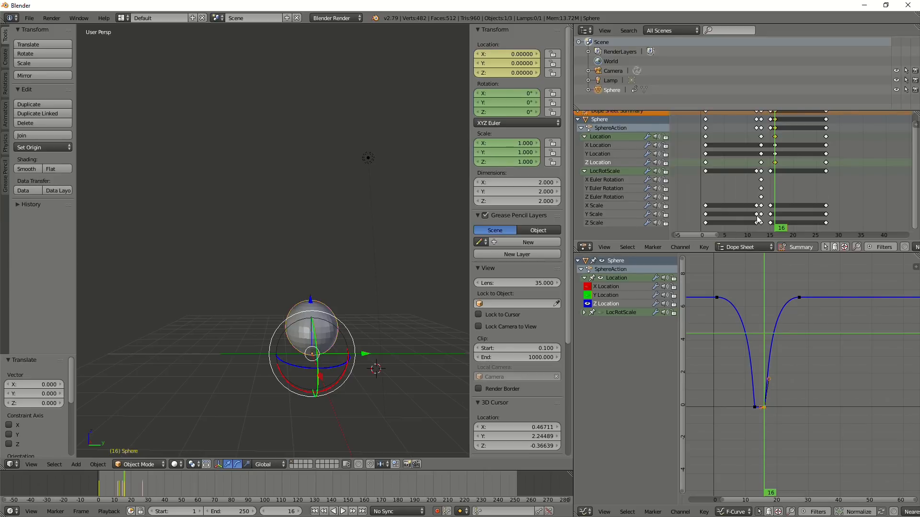
Move the X, Y and Z Scale keyframes at frame 15 to frame 17, one frame after the sphere's second ground keyframe
{"action": "right_click", "coordinate": [771, 207]}
{"action": "right_click", "coordinate": [771, 216], "text": "shift"}
{"action": "right_click", "coordinate": [772, 225], "text": "shift"}
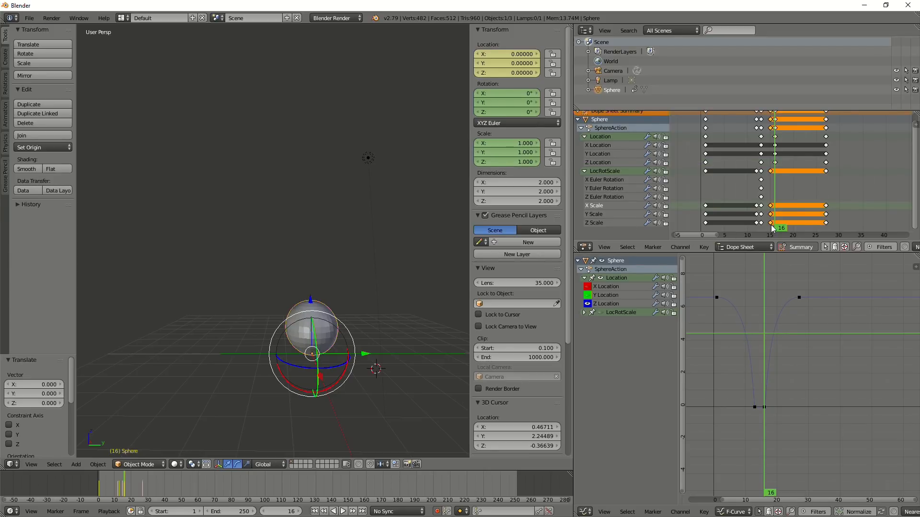
{"action": "key", "text": "g"}
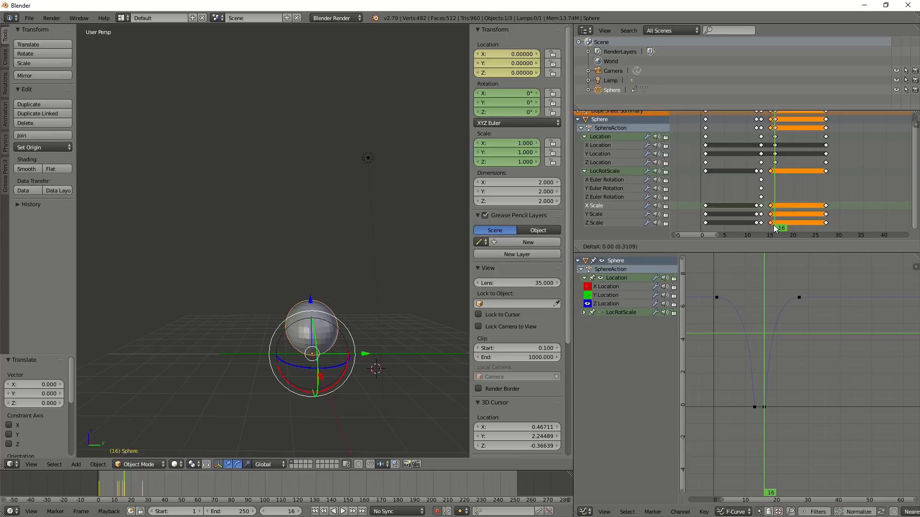
{"action": "left_click", "coordinate": [776, 226]}
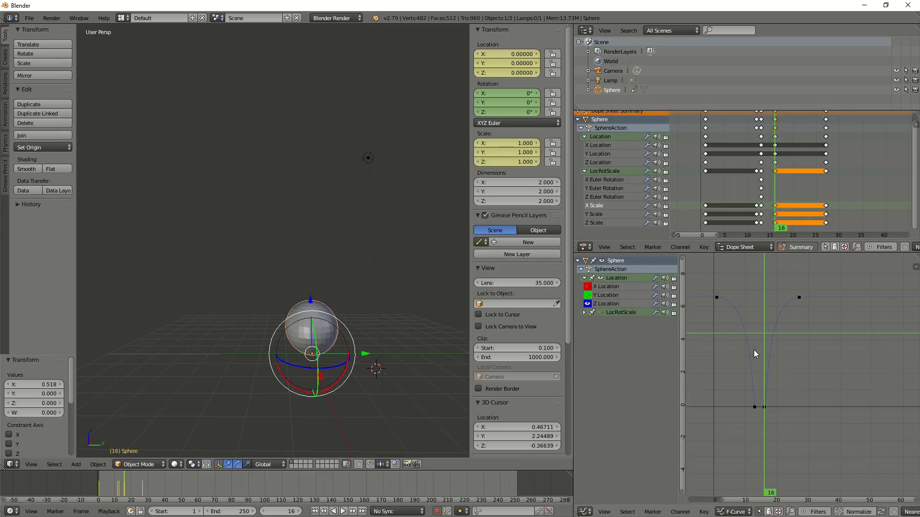
{"action": "key", "text": "g"}
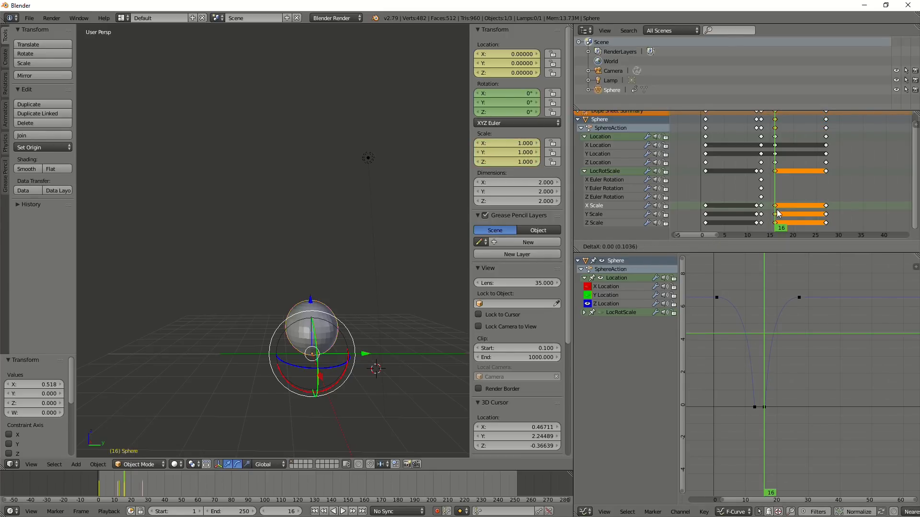
{"action": "left_click", "coordinate": [778, 216]}
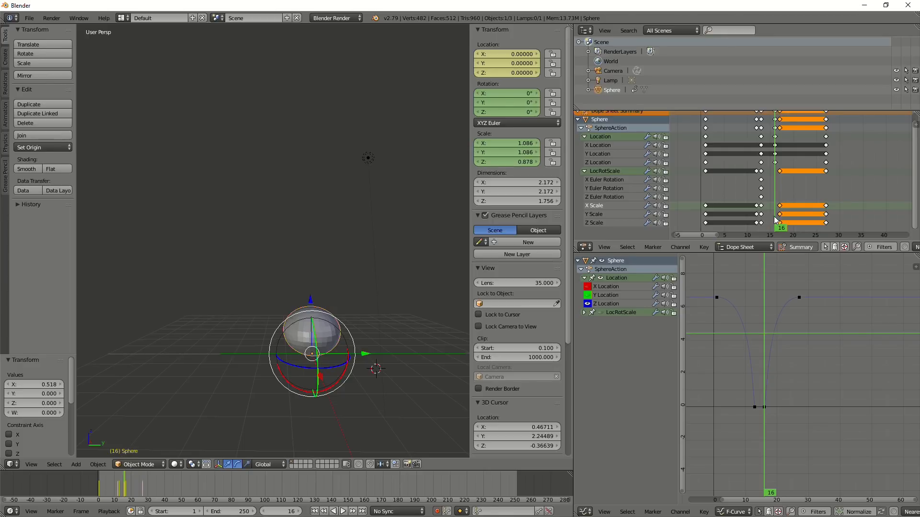
Play the bounce from frame 1 with the sphere deselected to check the squash timing
{"action": "key", "text": "alt+a"}
{"action": "left_click_drag", "start_coordinate": [780, 220], "coordinate": [707, 220]}
{"action": "key", "text": "alt+a"}
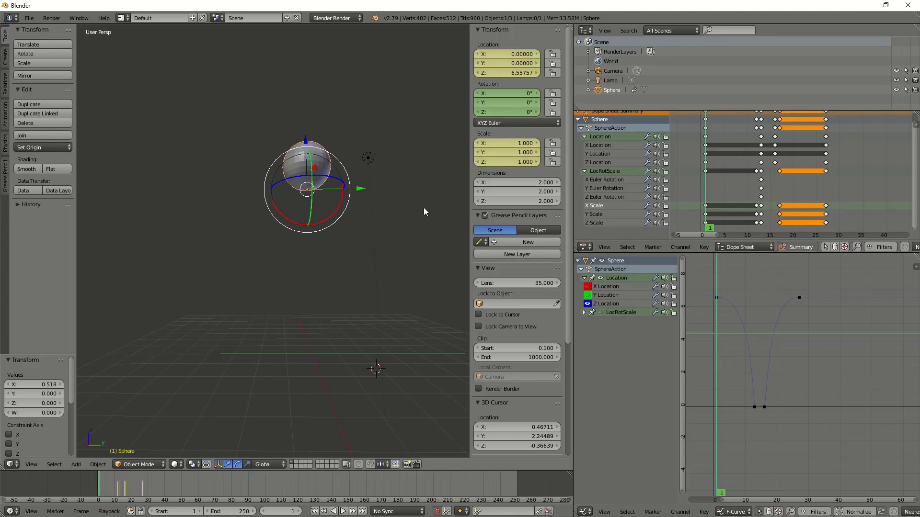
{"action": "key", "text": "a"}
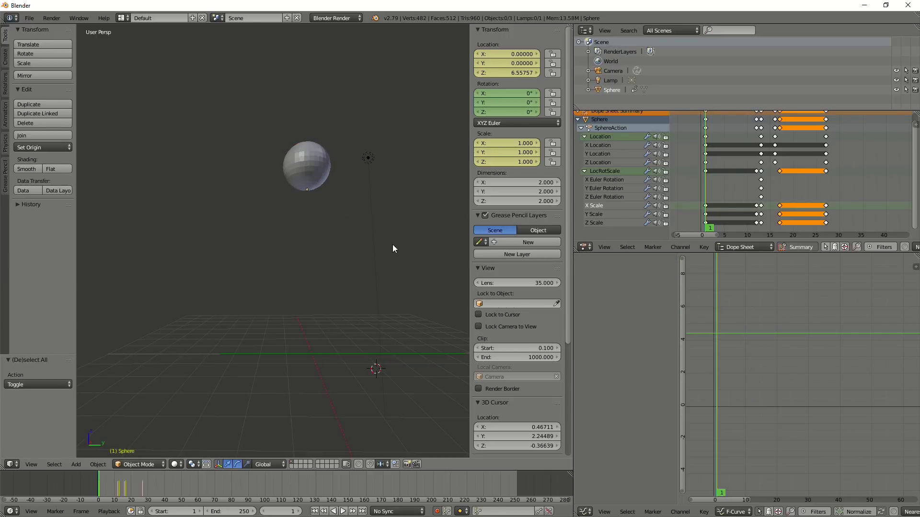
{"action": "key", "text": "alt+a"}
{"action": "key", "text": "alt+a"}
Check the last keyframes at frame 27, set the animation's end frame to 27 and play the loop
{"action": "left_click", "coordinate": [828, 229]}
{"action": "left_click_drag", "start_coordinate": [826, 226], "coordinate": [828, 228]}
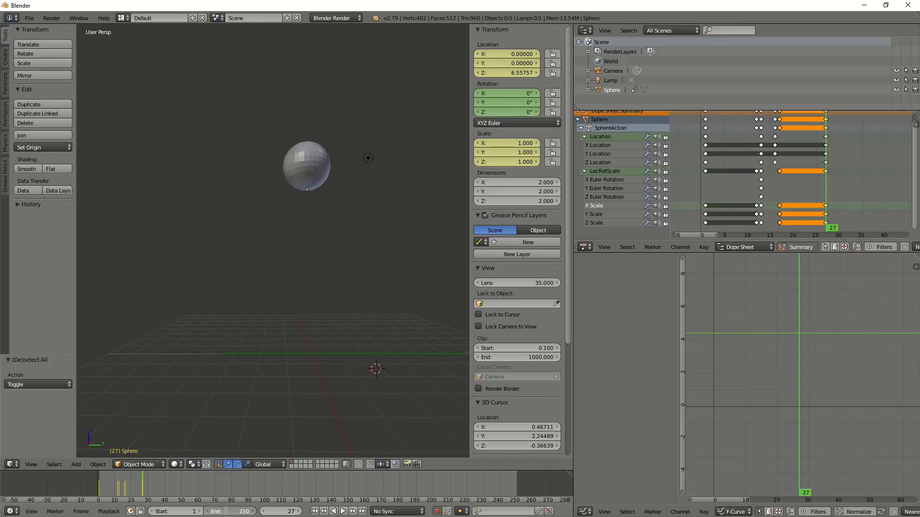
{"action": "key", "text": "Return"}
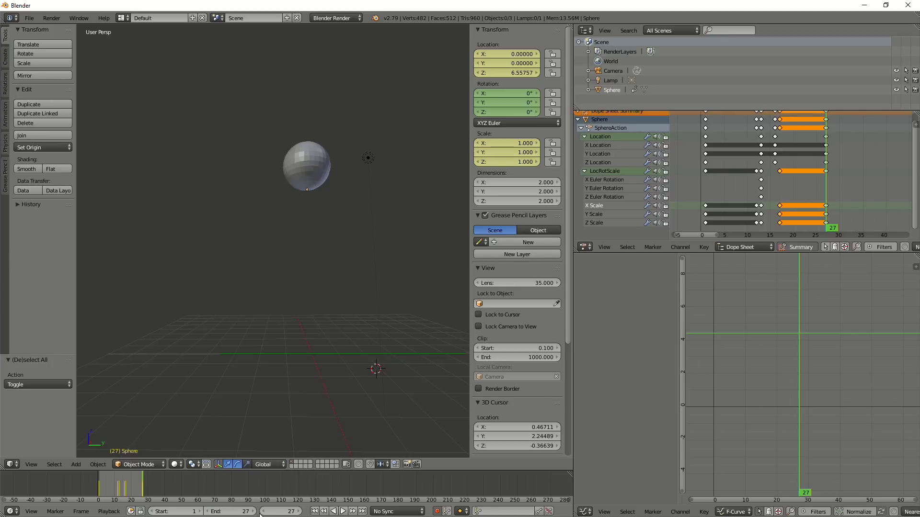
{"action": "left_click", "coordinate": [343, 511]}
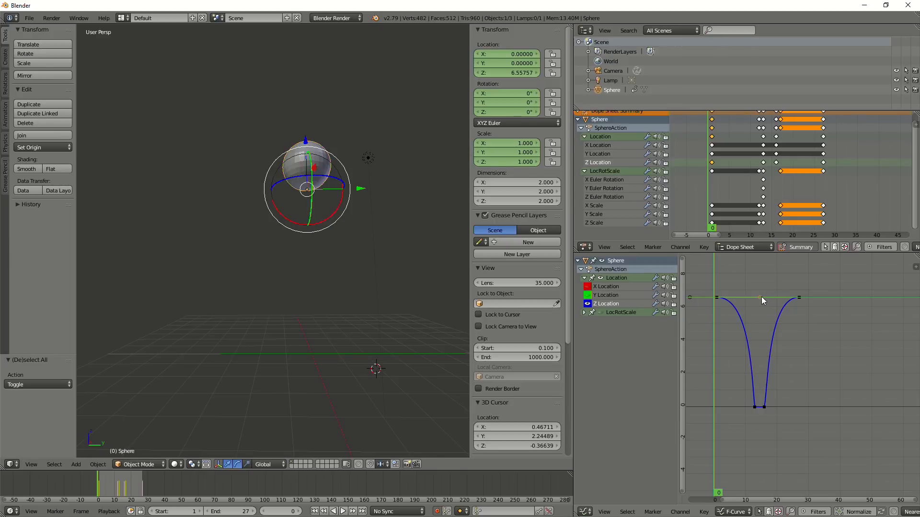
Shorten the inner handles of the first and last Z Location keyframes, pulling the first one back about 3.649 and another 0.760 frames
{"action": "key", "text": "g"}
{"action": "left_click", "coordinate": [750, 297]}
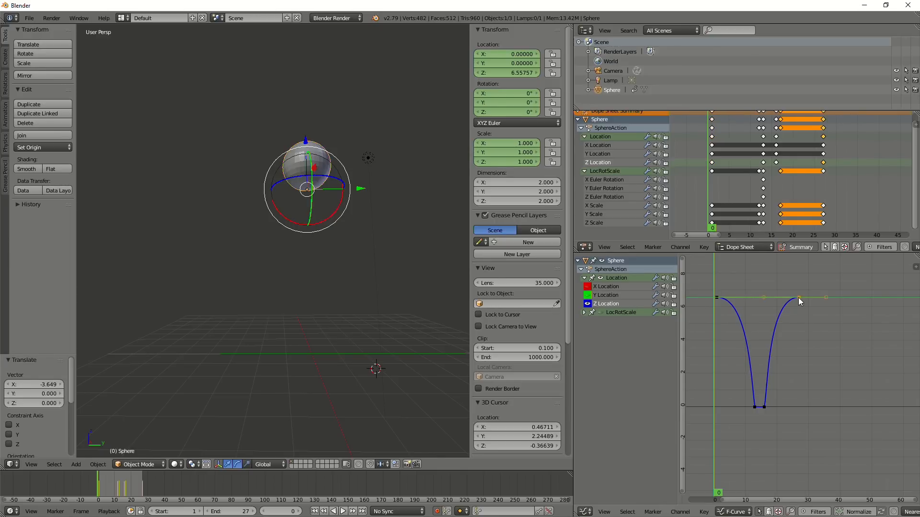
{"action": "key", "text": "g"}
{"action": "left_click", "coordinate": [770, 297]}
{"action": "key", "text": "g"}
{"action": "left_click", "coordinate": [744, 297]}
Play the looped bounce from frame 1 with the sphere deselected, and inspect the squash between frames 13 and 16
{"action": "left_click", "coordinate": [717, 310]}
{"action": "key", "text": "alt+a"}
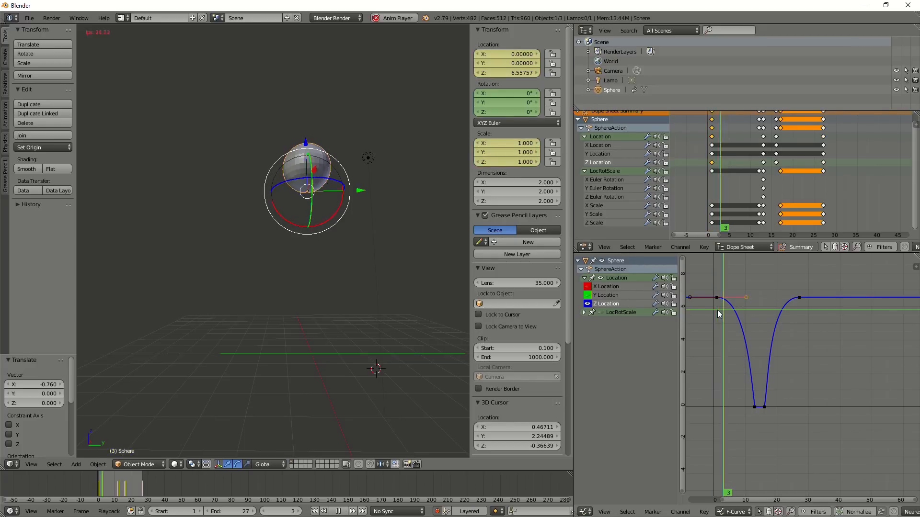
{"action": "key", "text": "a"}
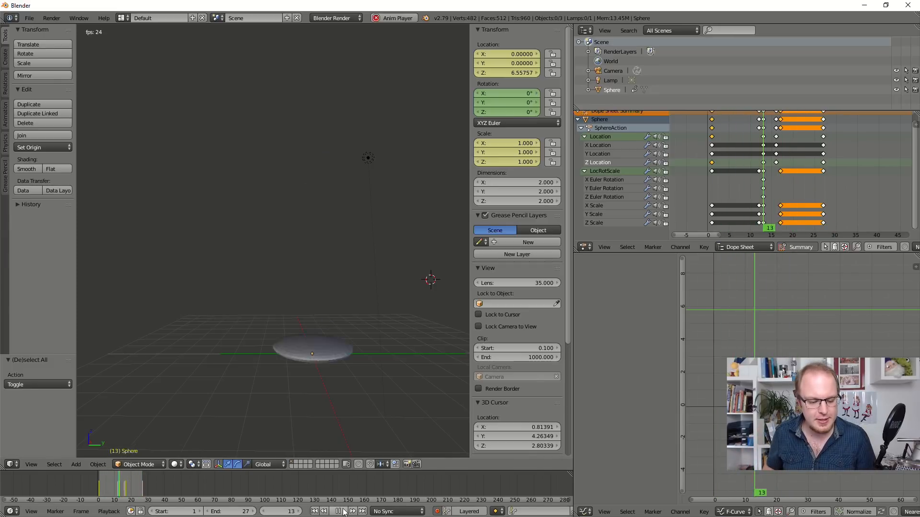
{"action": "key", "text": "alt+a"}
{"action": "left_click_drag", "start_coordinate": [124, 486], "coordinate": [119, 492]}
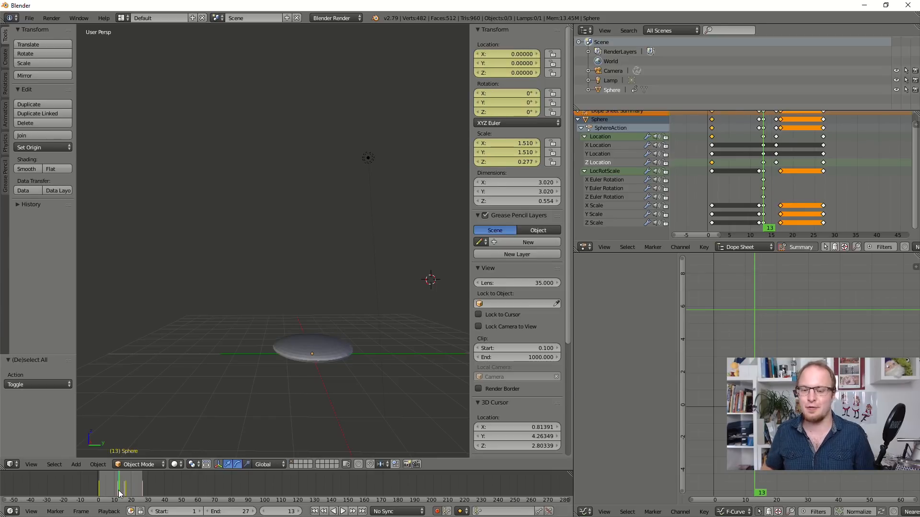
{"action": "left_click_drag", "start_coordinate": [119, 485], "coordinate": [124, 488]}
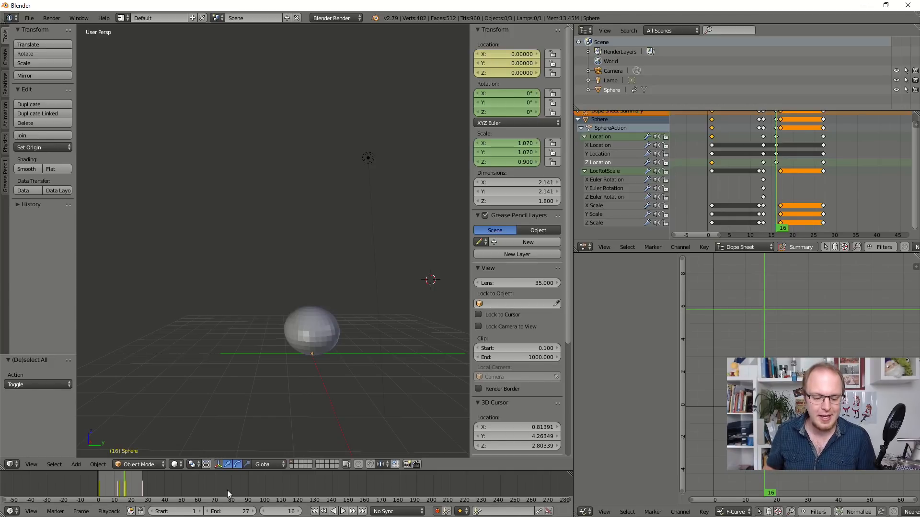